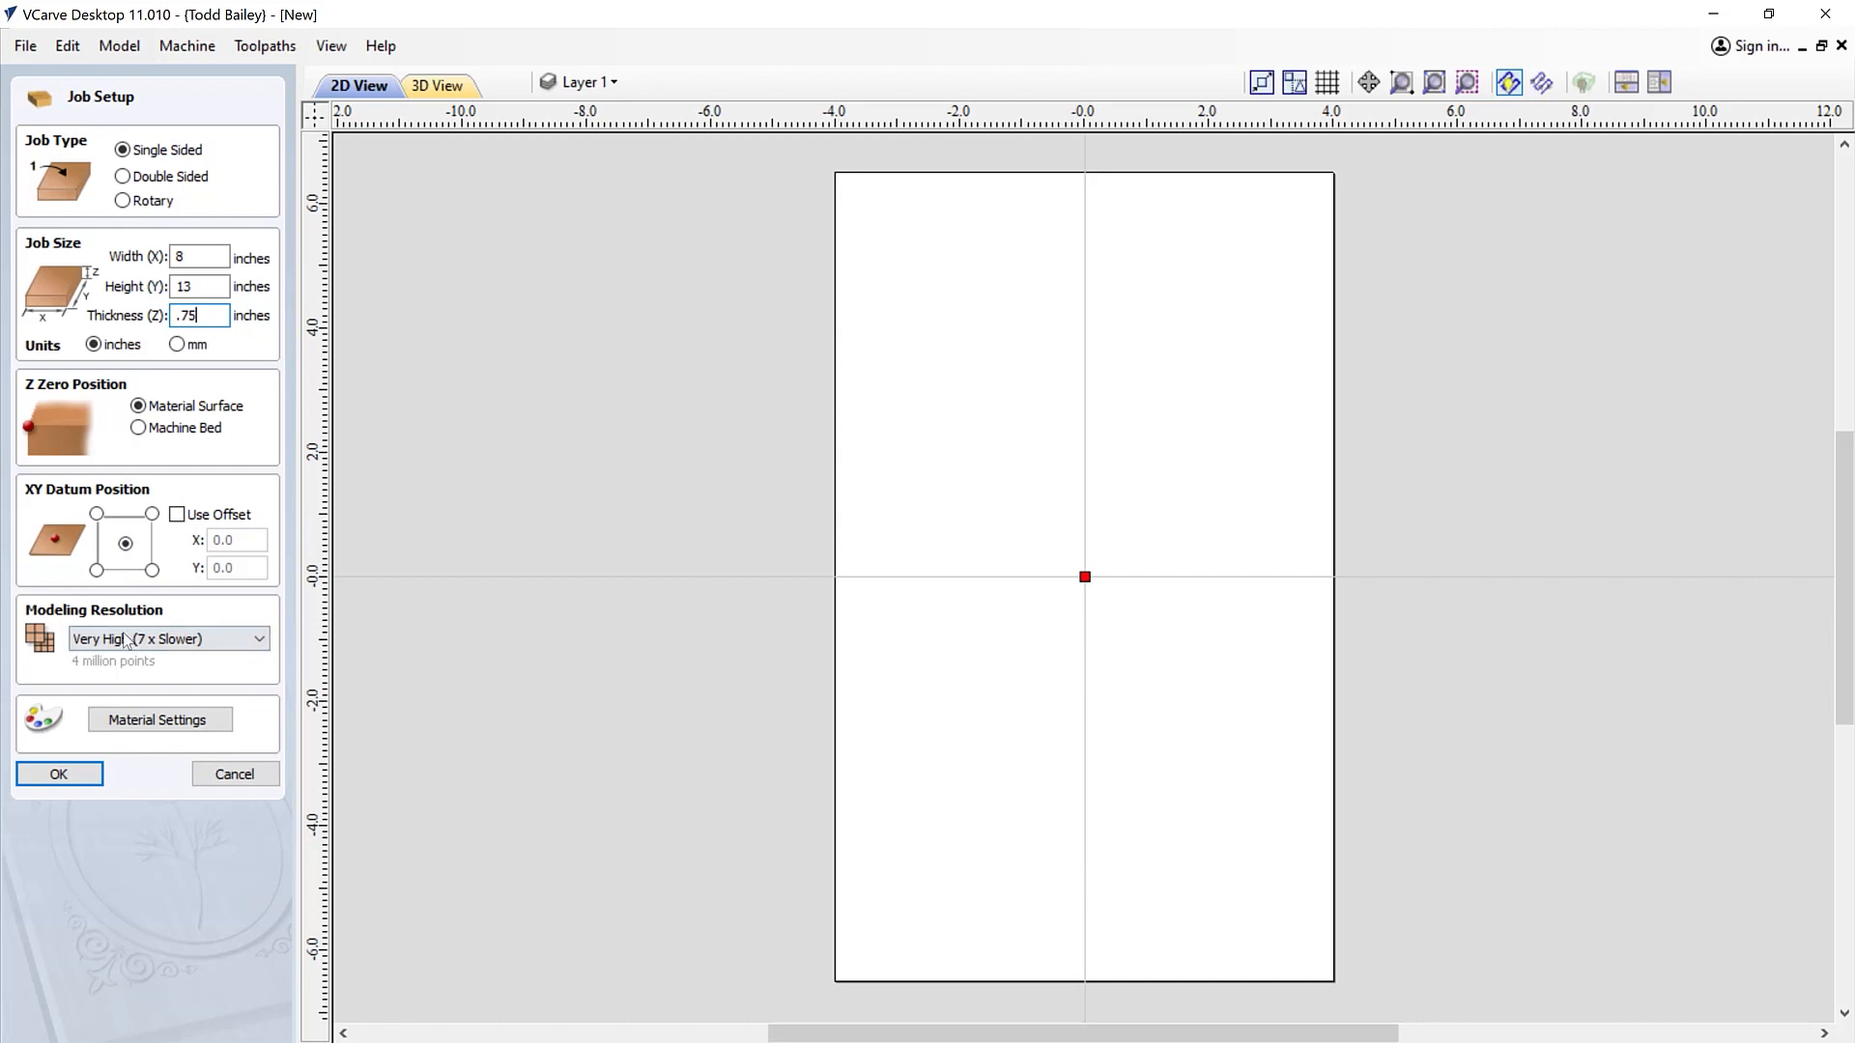
Set the modeling resolution to Very High (7 x Slower), check the material appearance options, and accept the job setup
{"action": "left_click", "coordinate": [163, 639]}
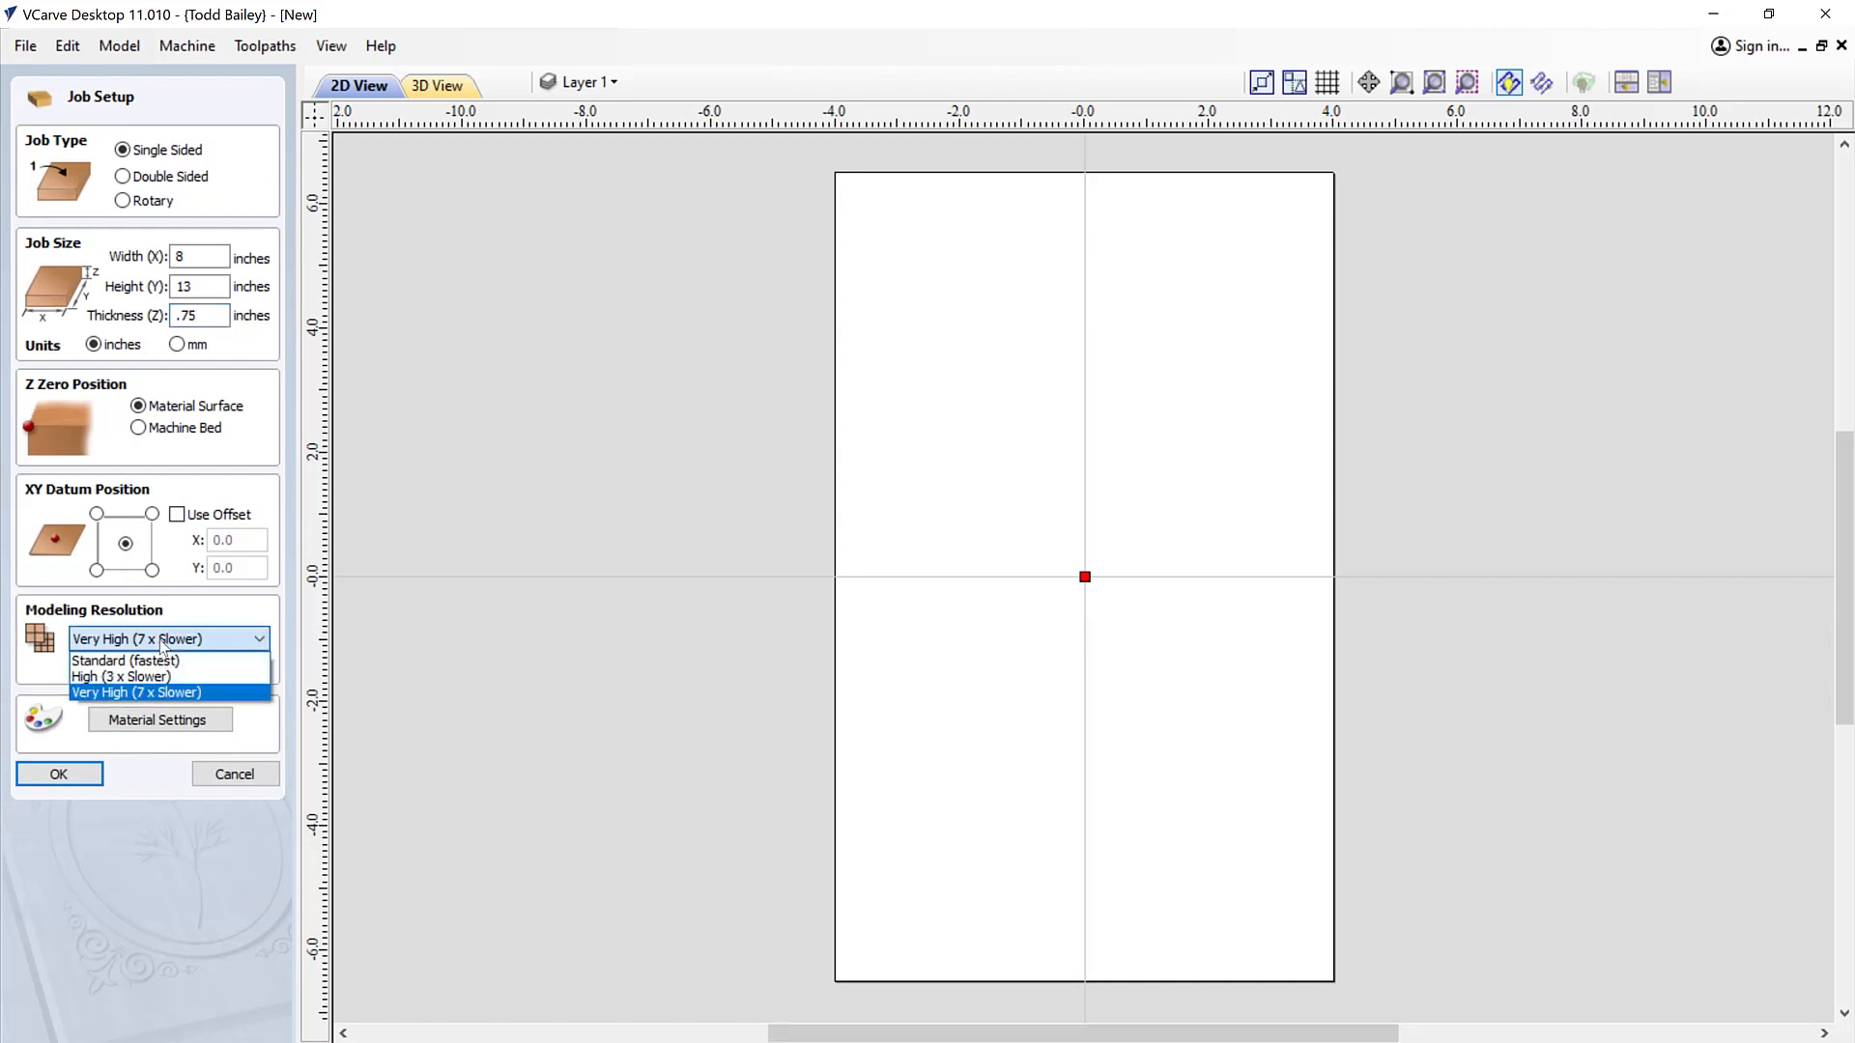
{"action": "left_click", "coordinate": [148, 698]}
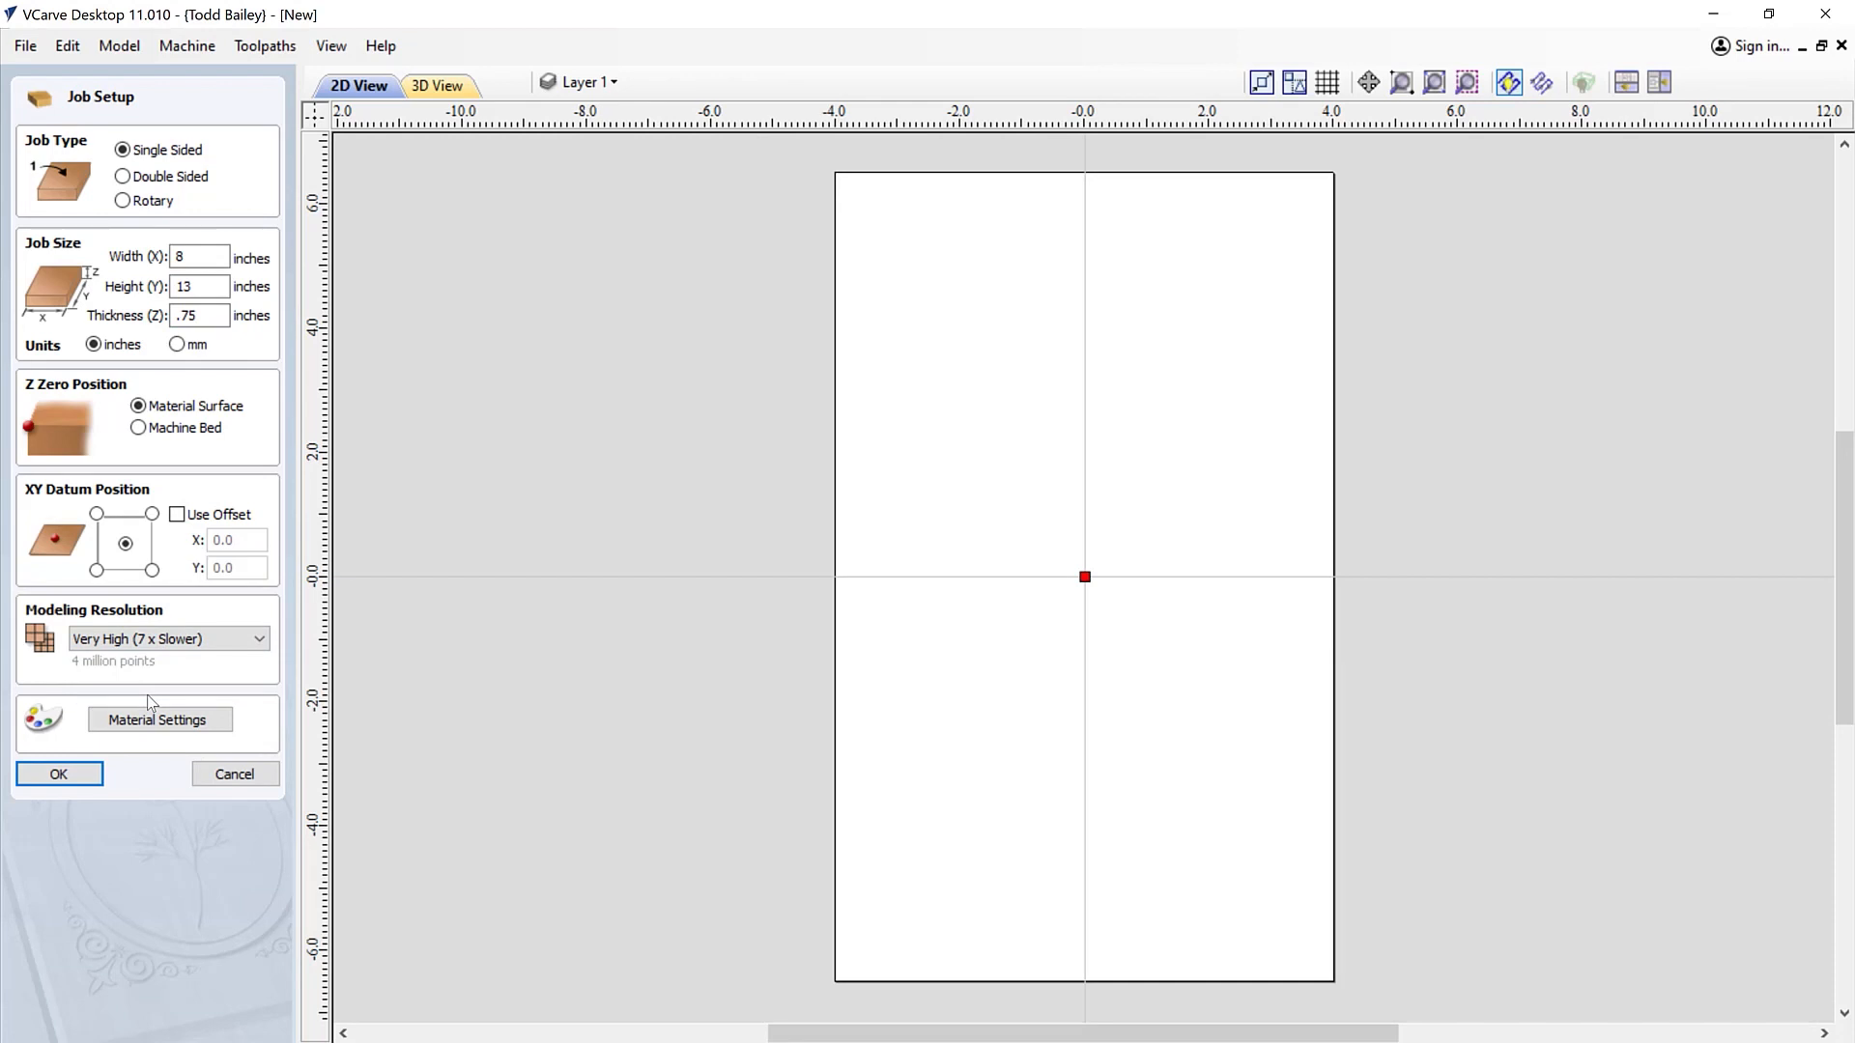
{"action": "left_click", "coordinate": [155, 719]}
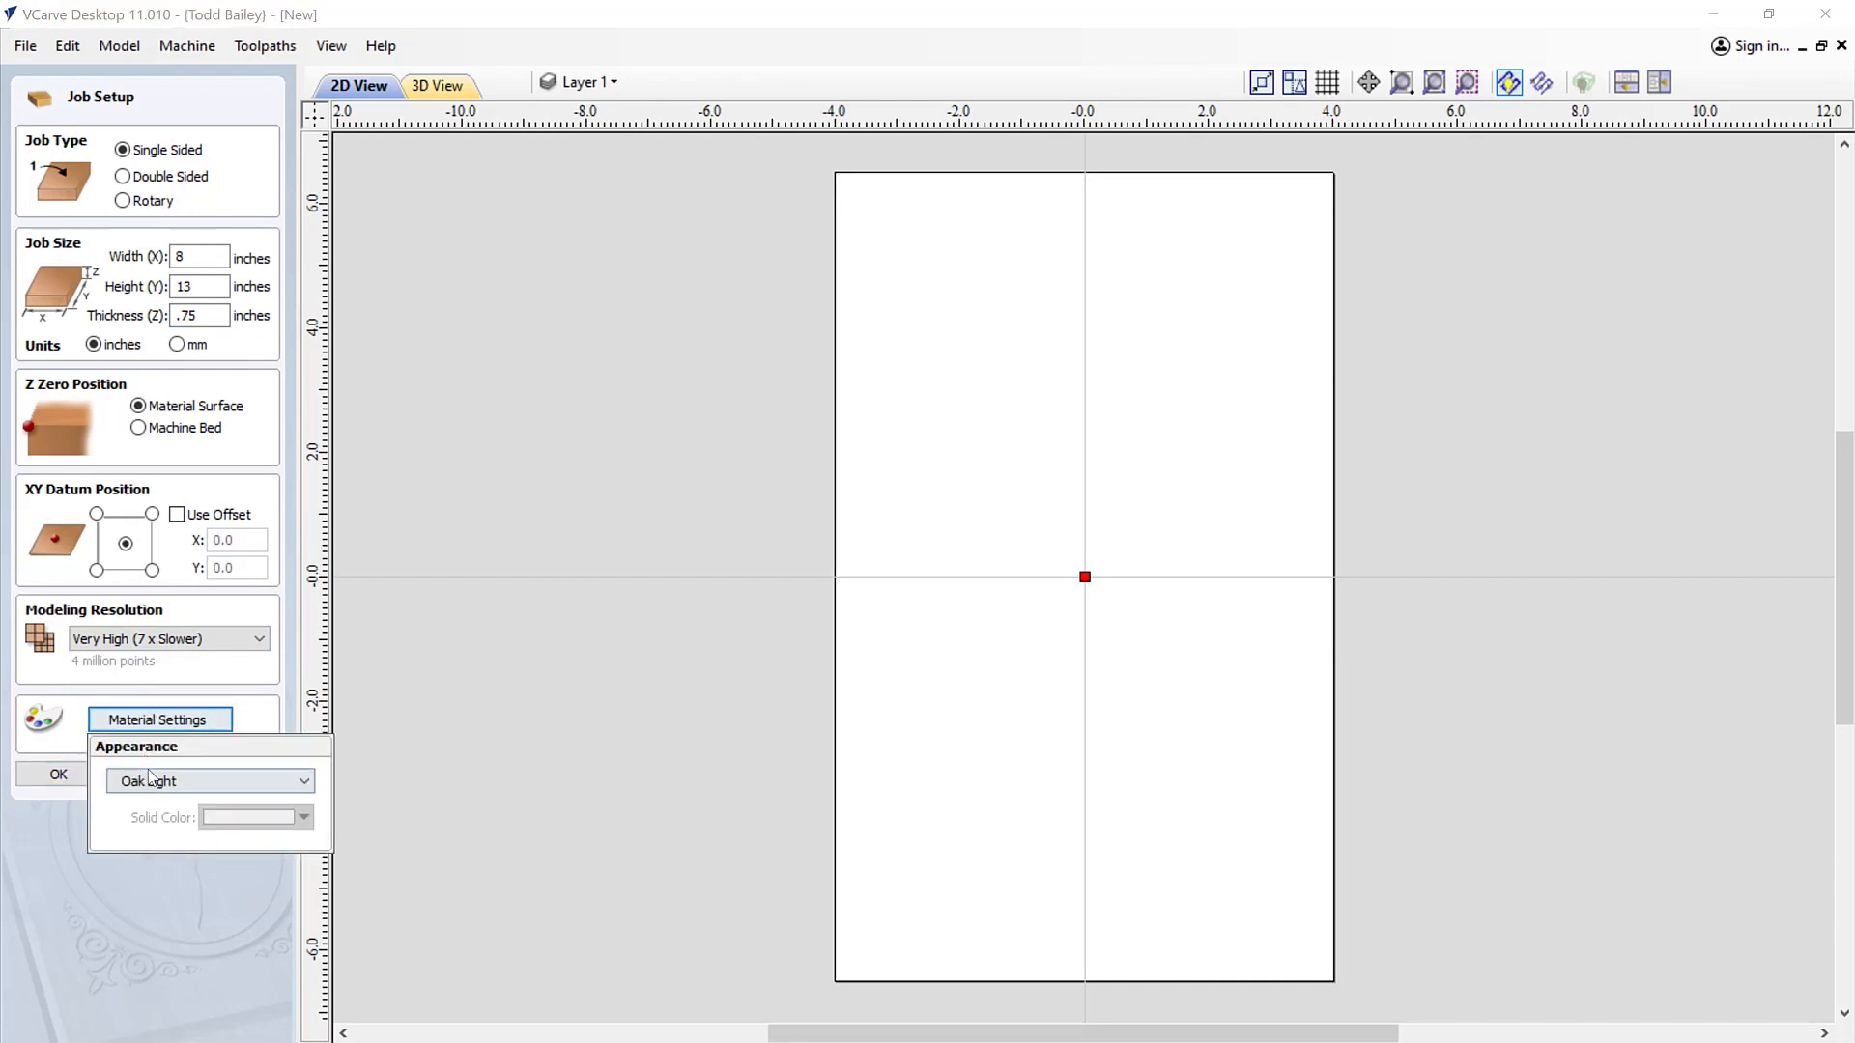
{"action": "left_click", "coordinate": [67, 749]}
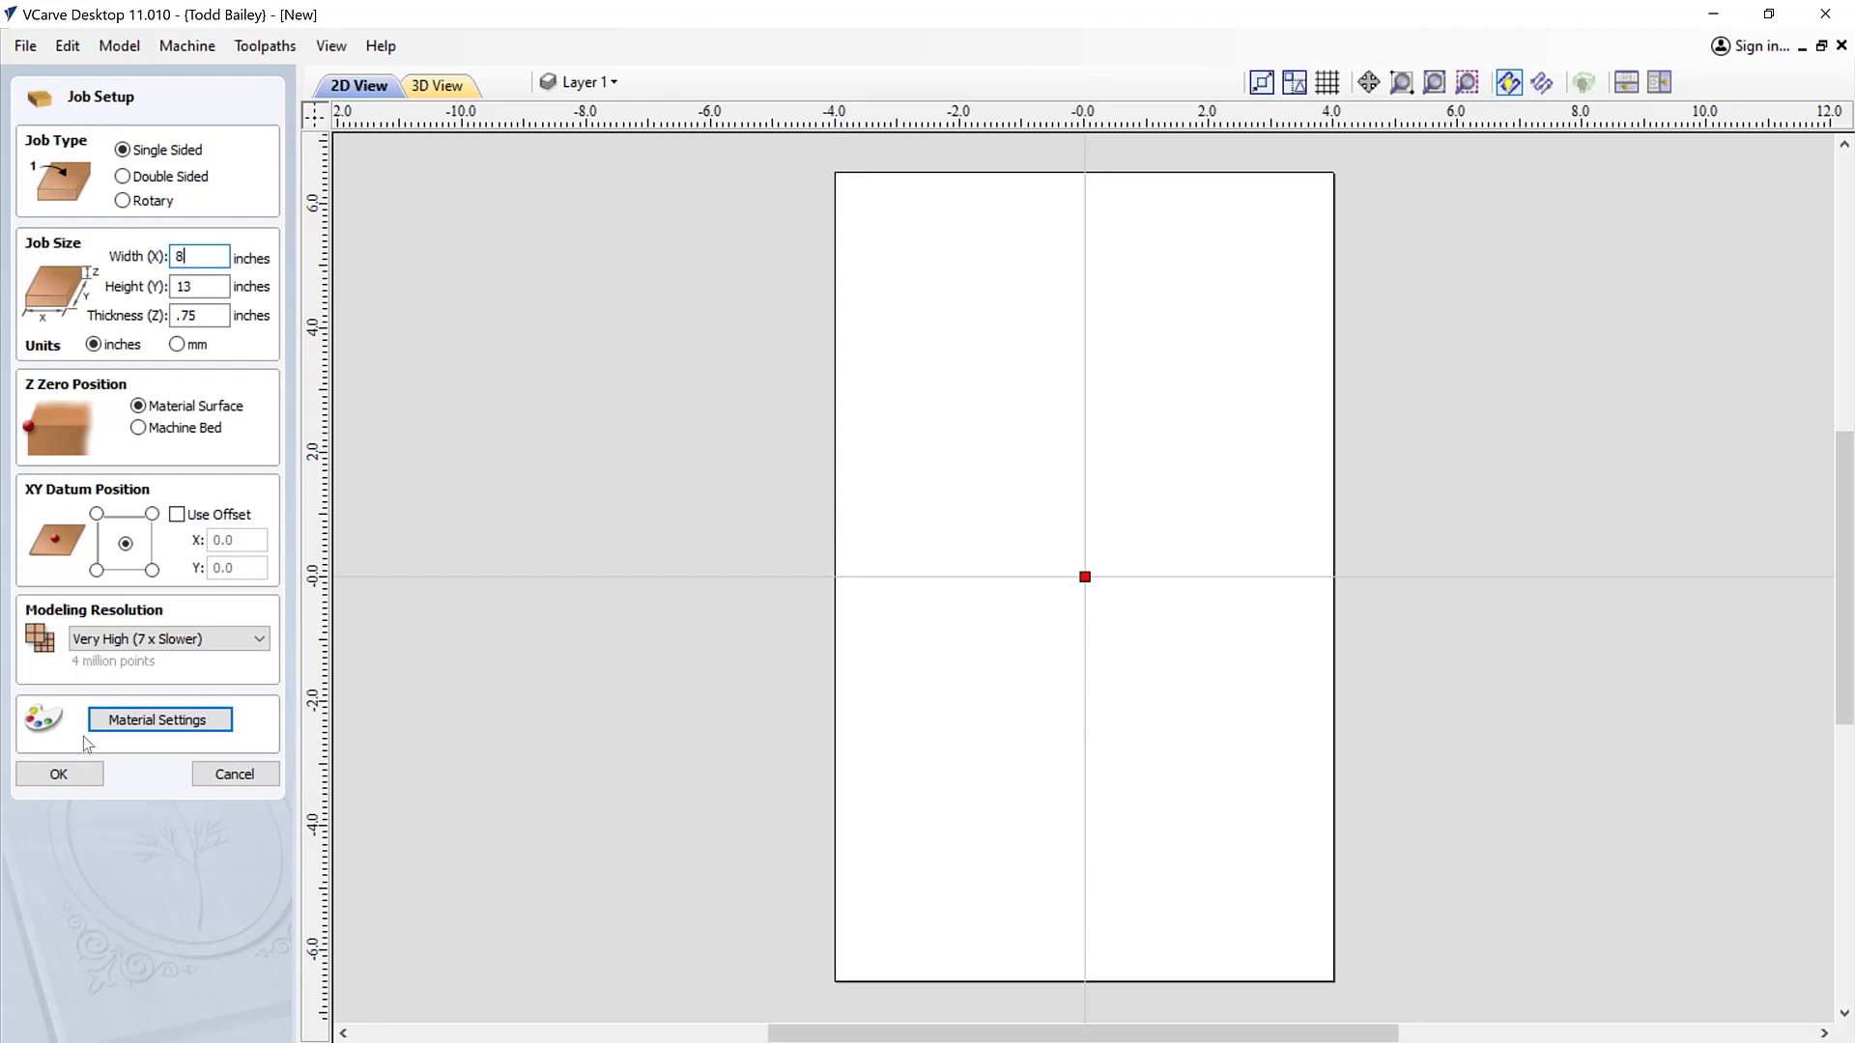
{"action": "left_click", "coordinate": [60, 775]}
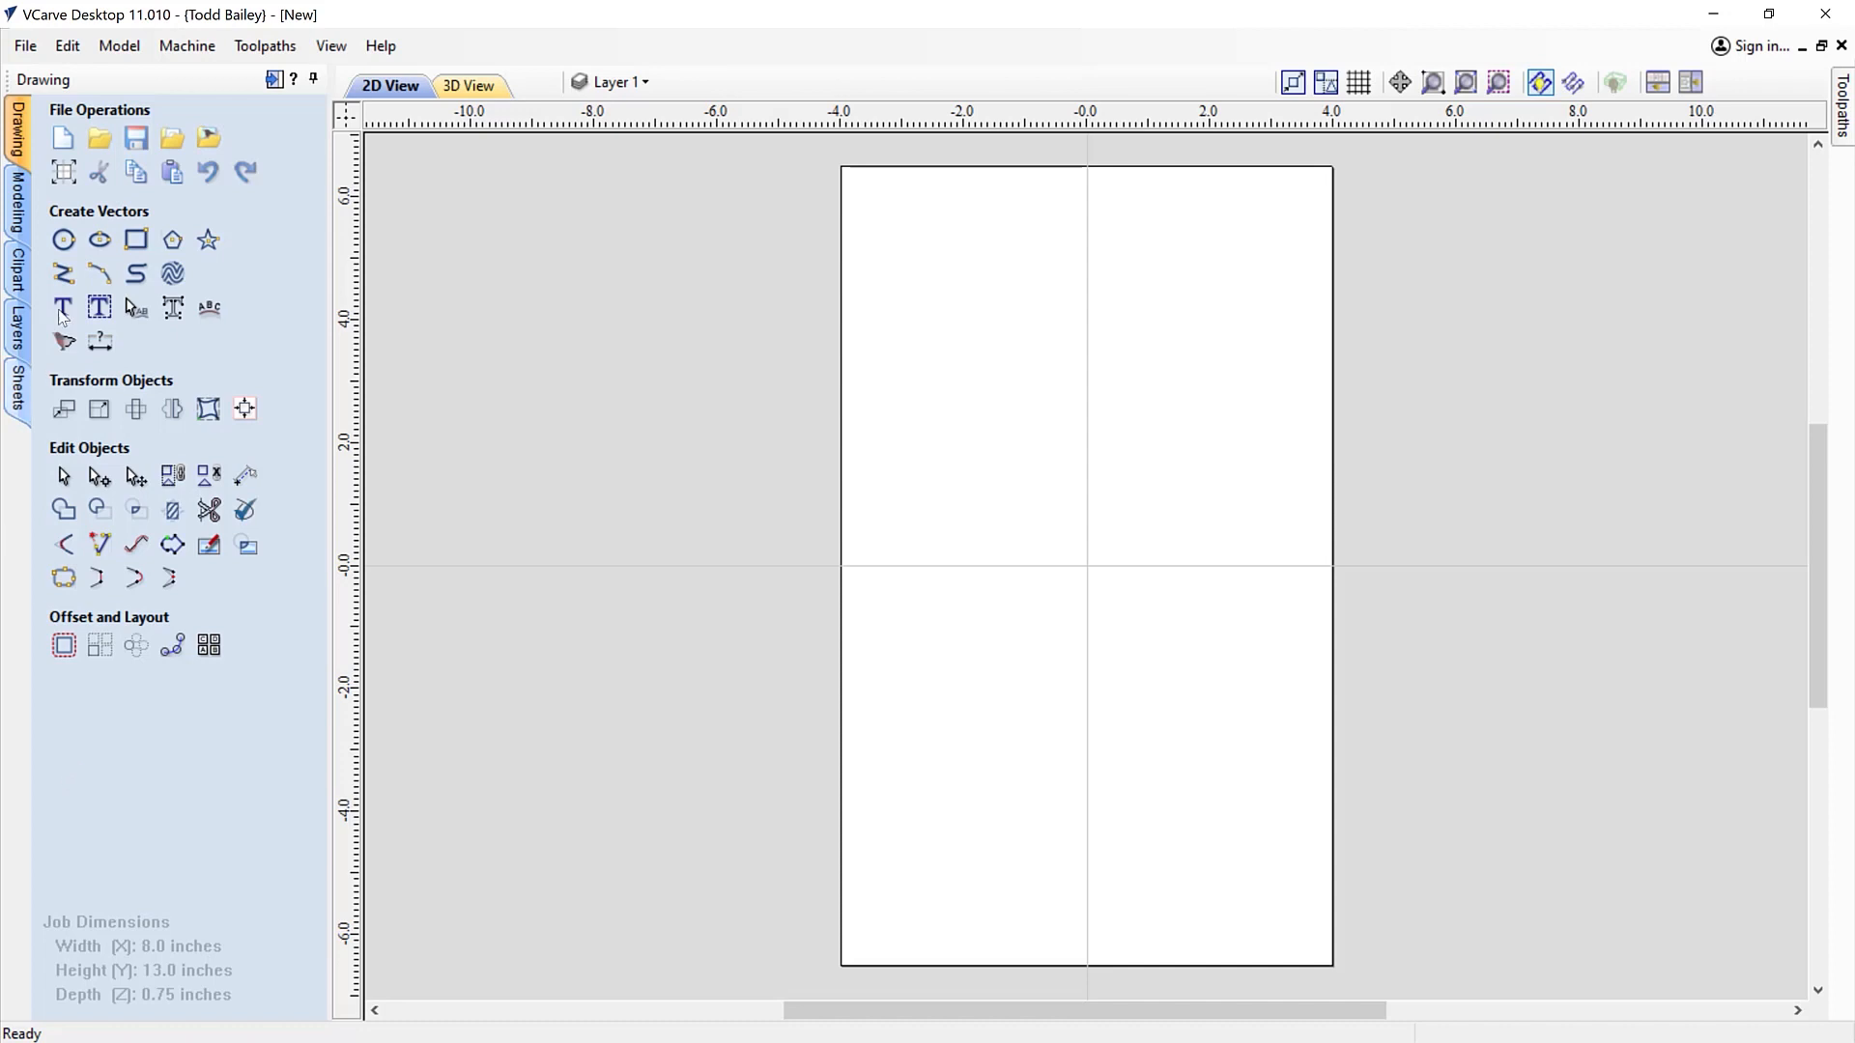
Draw a 6 by 12 inch rectangle centred at X 0, Y 0 with 0.5 inch external radiused corners
{"action": "left_click", "coordinate": [133, 244]}
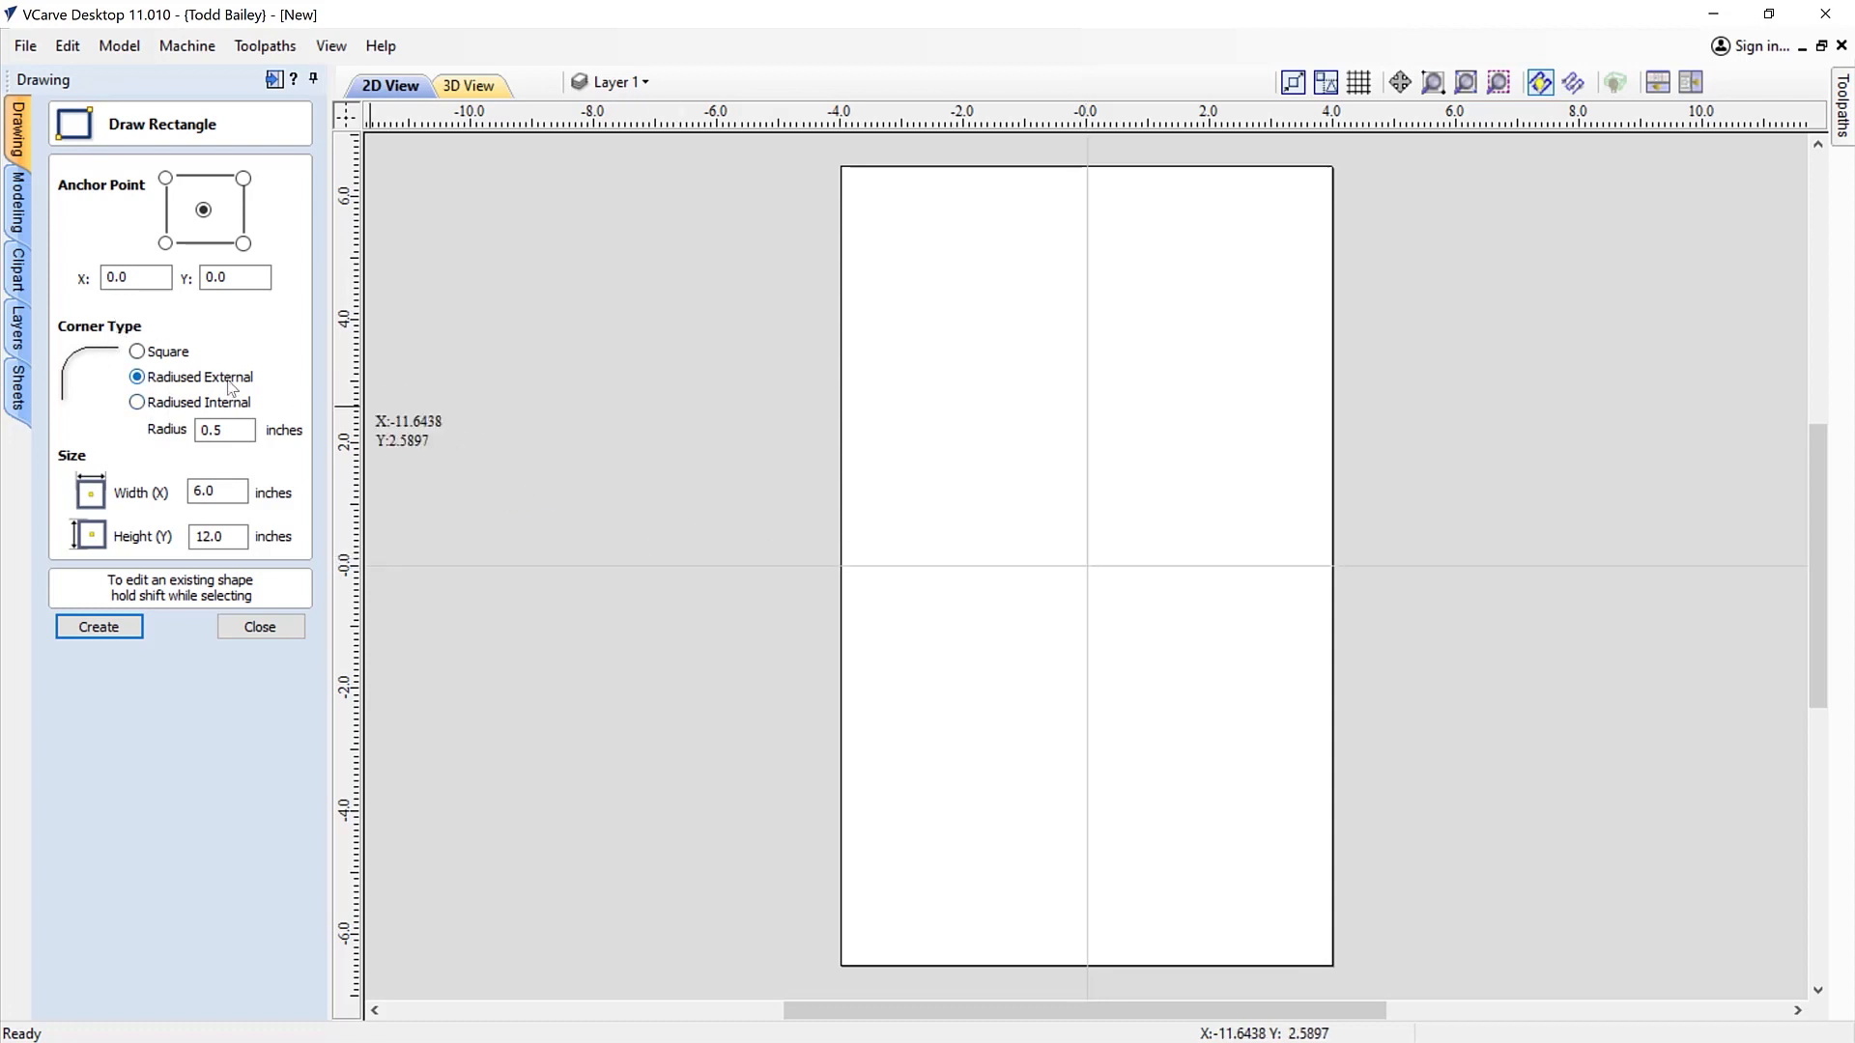
{"action": "left_click", "coordinate": [230, 431]}
{"action": "left_click", "coordinate": [231, 534]}
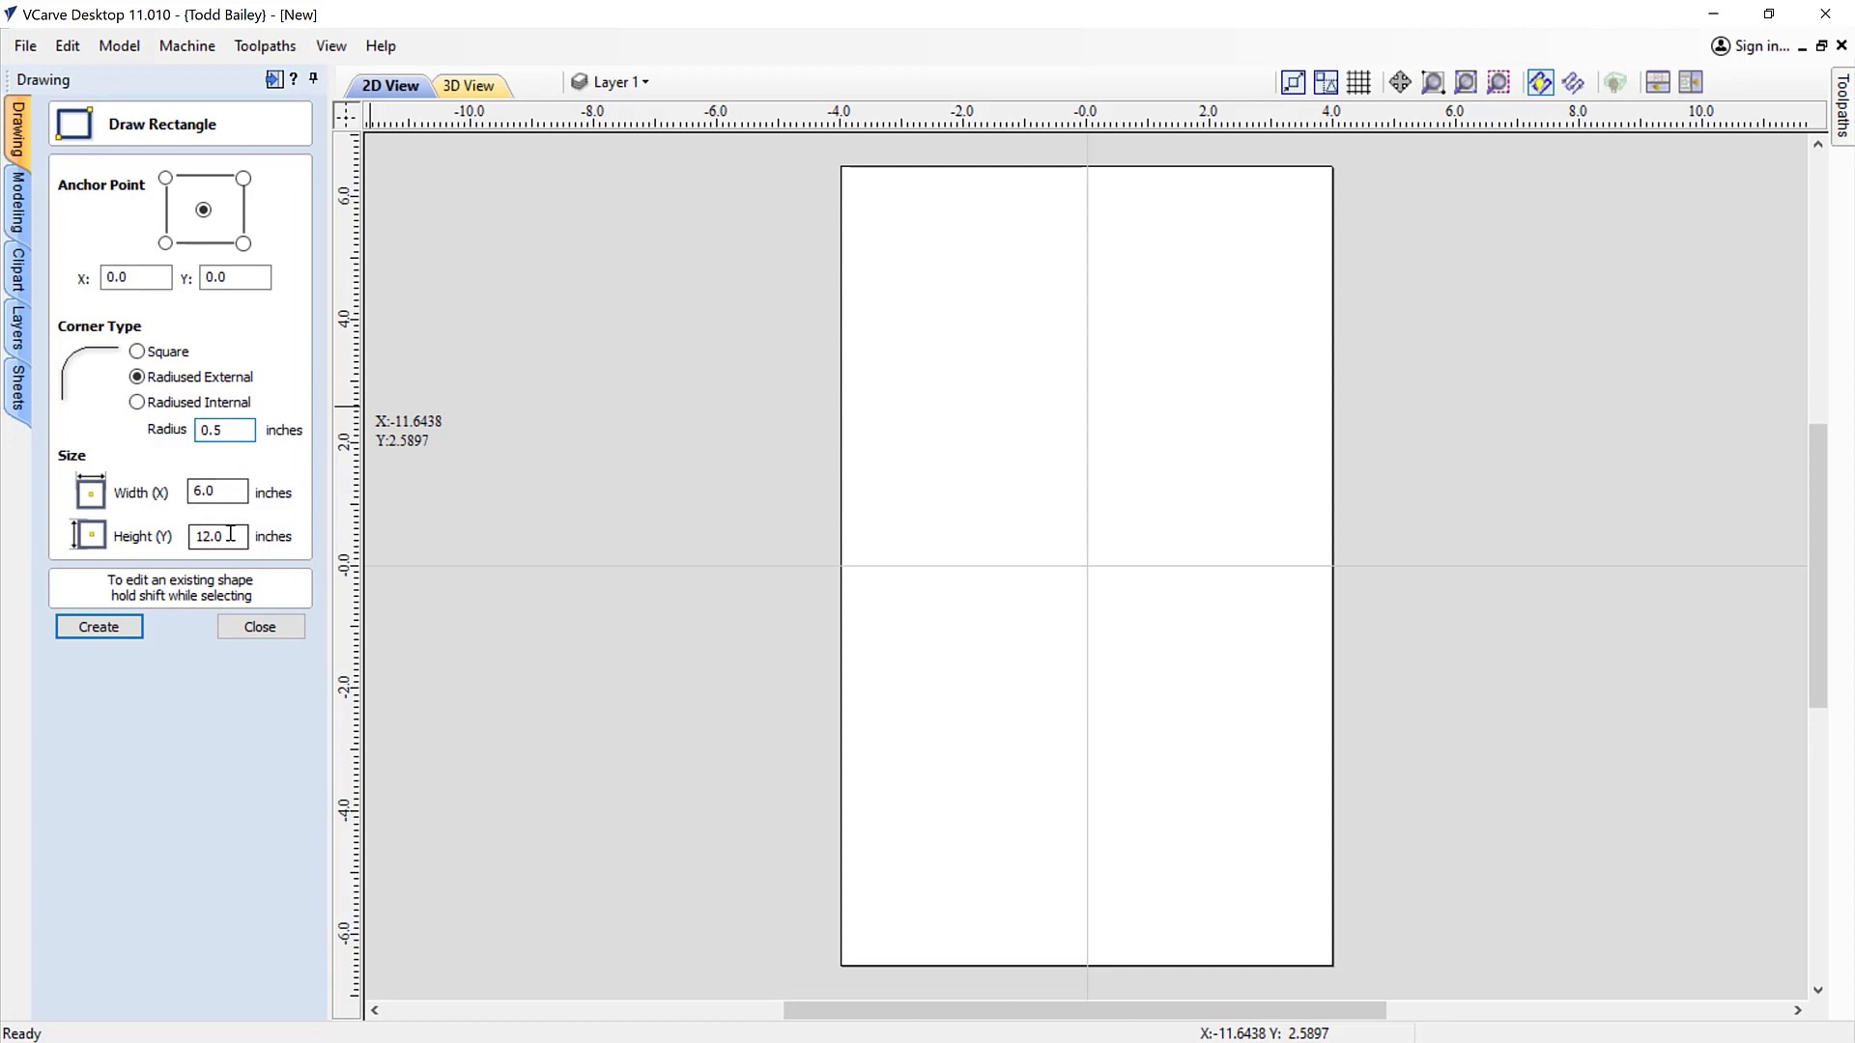
{"action": "left_click", "coordinate": [100, 628]}
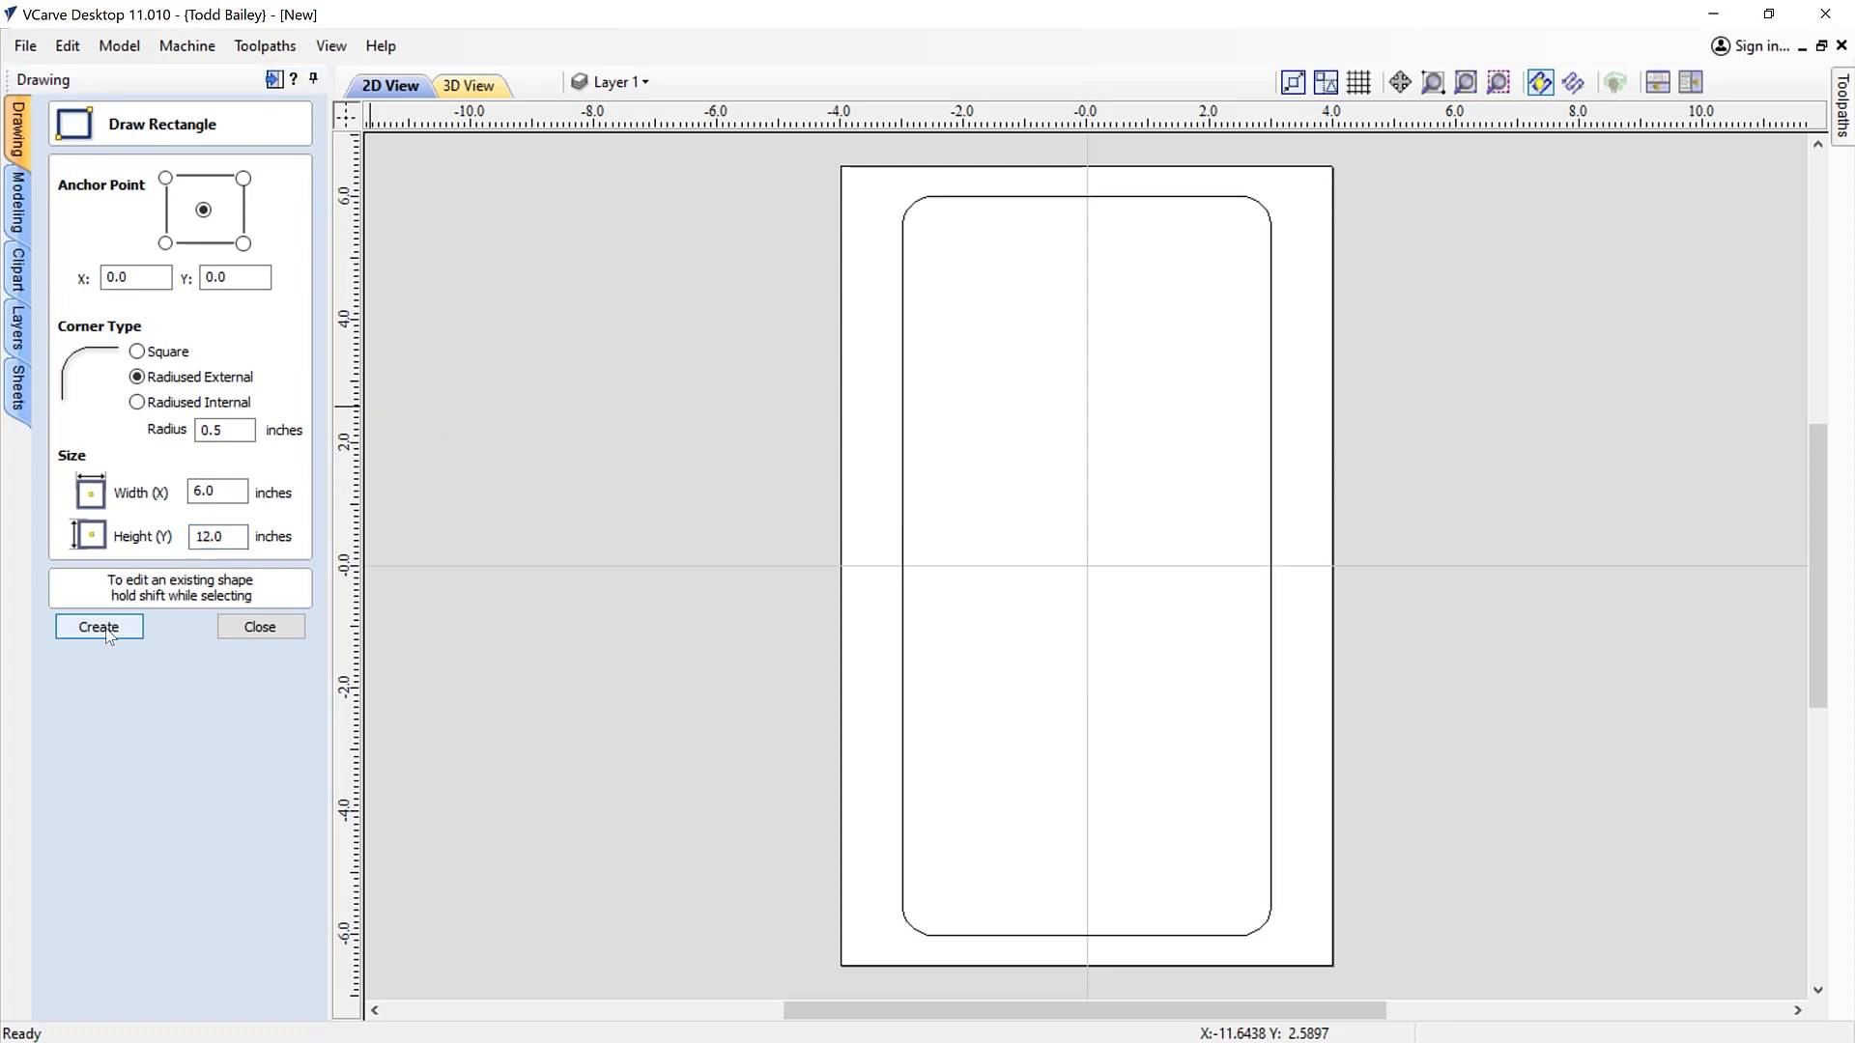
{"action": "left_click", "coordinate": [280, 632]}
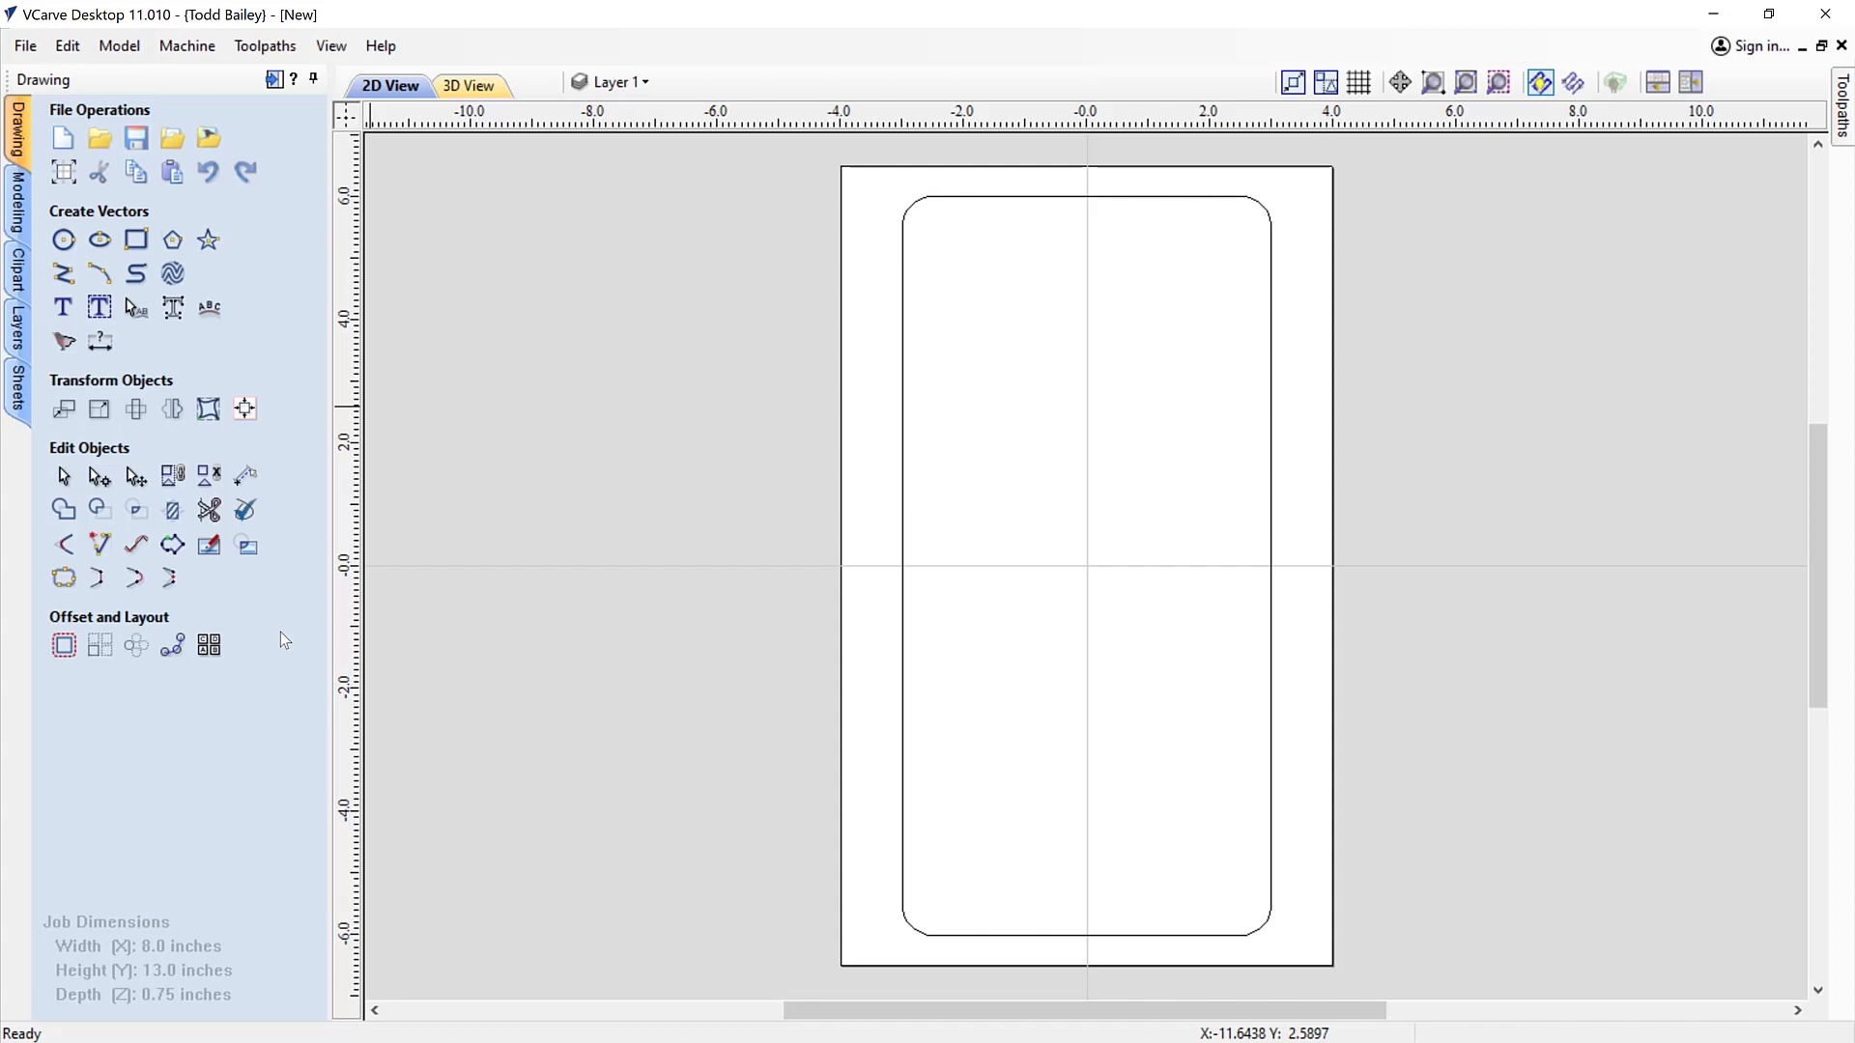
Draw a circle with a 4.25 inch diameter centred at X 0, Y 0
{"action": "left_click", "coordinate": [64, 240]}
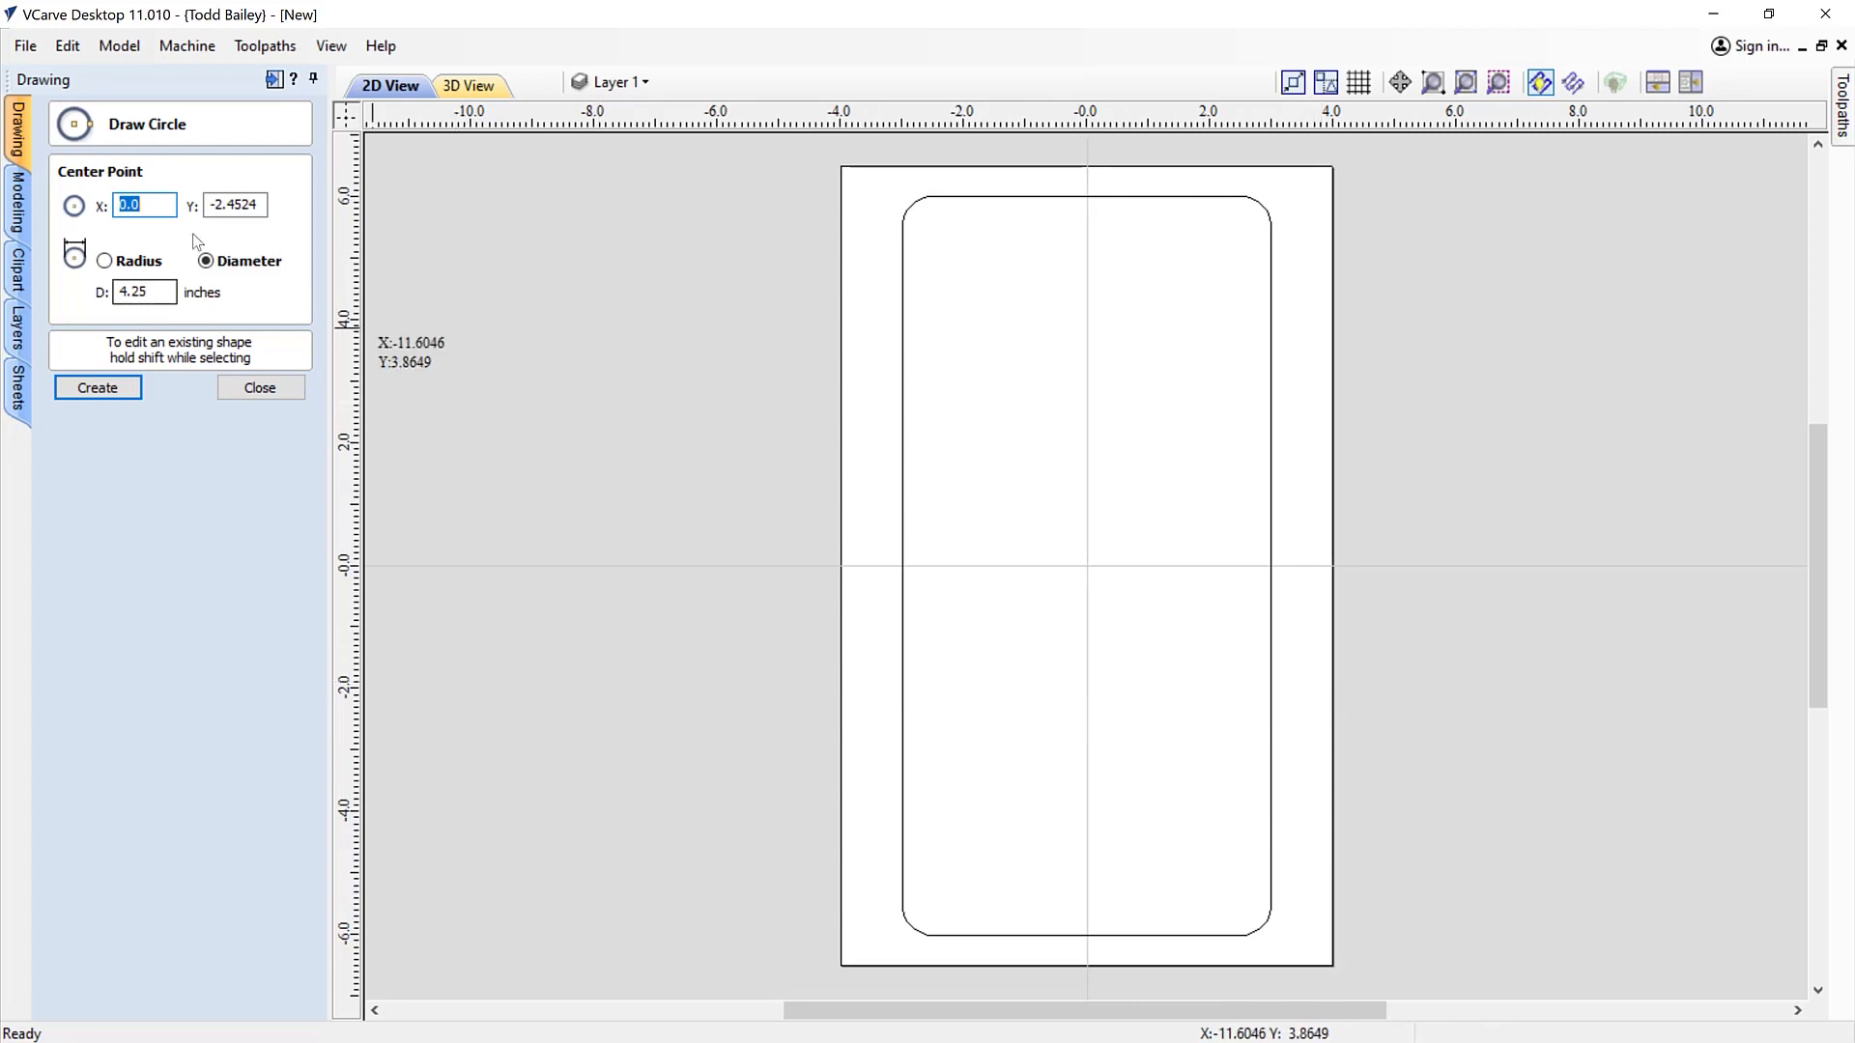
{"action": "key", "text": "Tab"}
{"action": "type", "text": "0"}
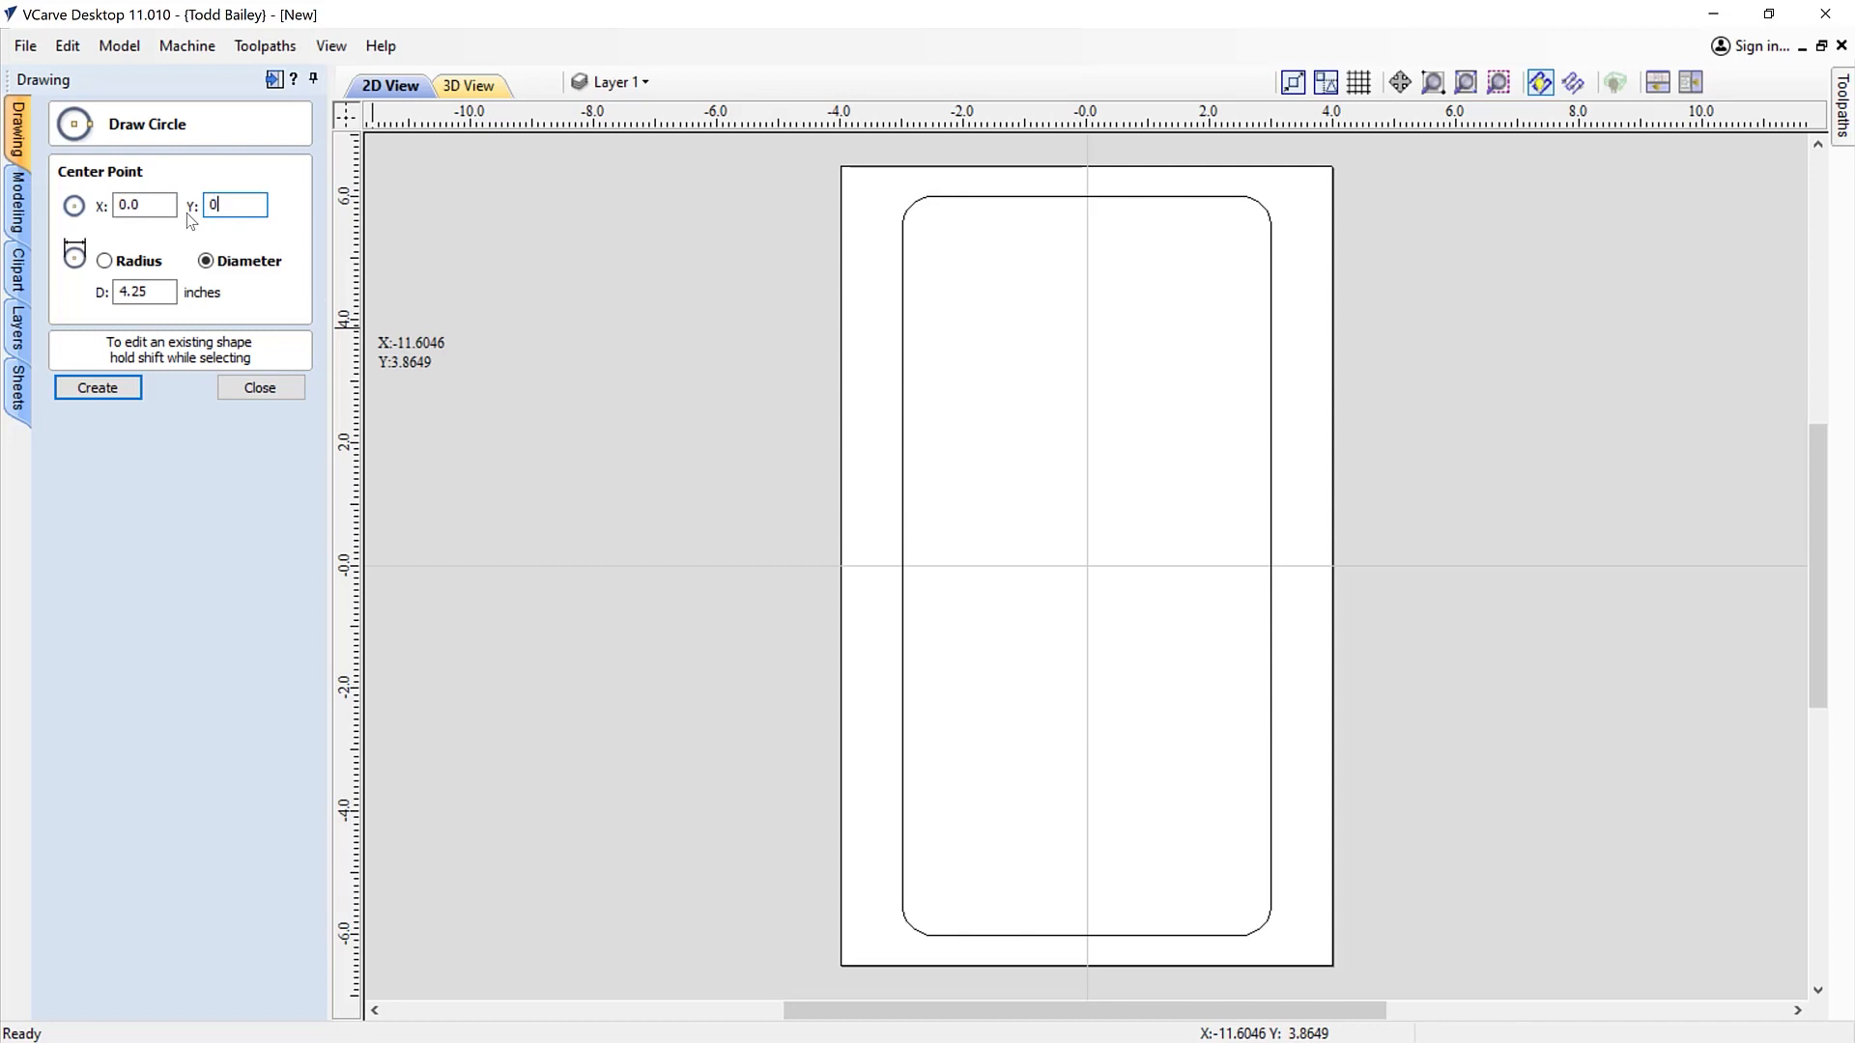
{"action": "left_click", "coordinate": [98, 390]}
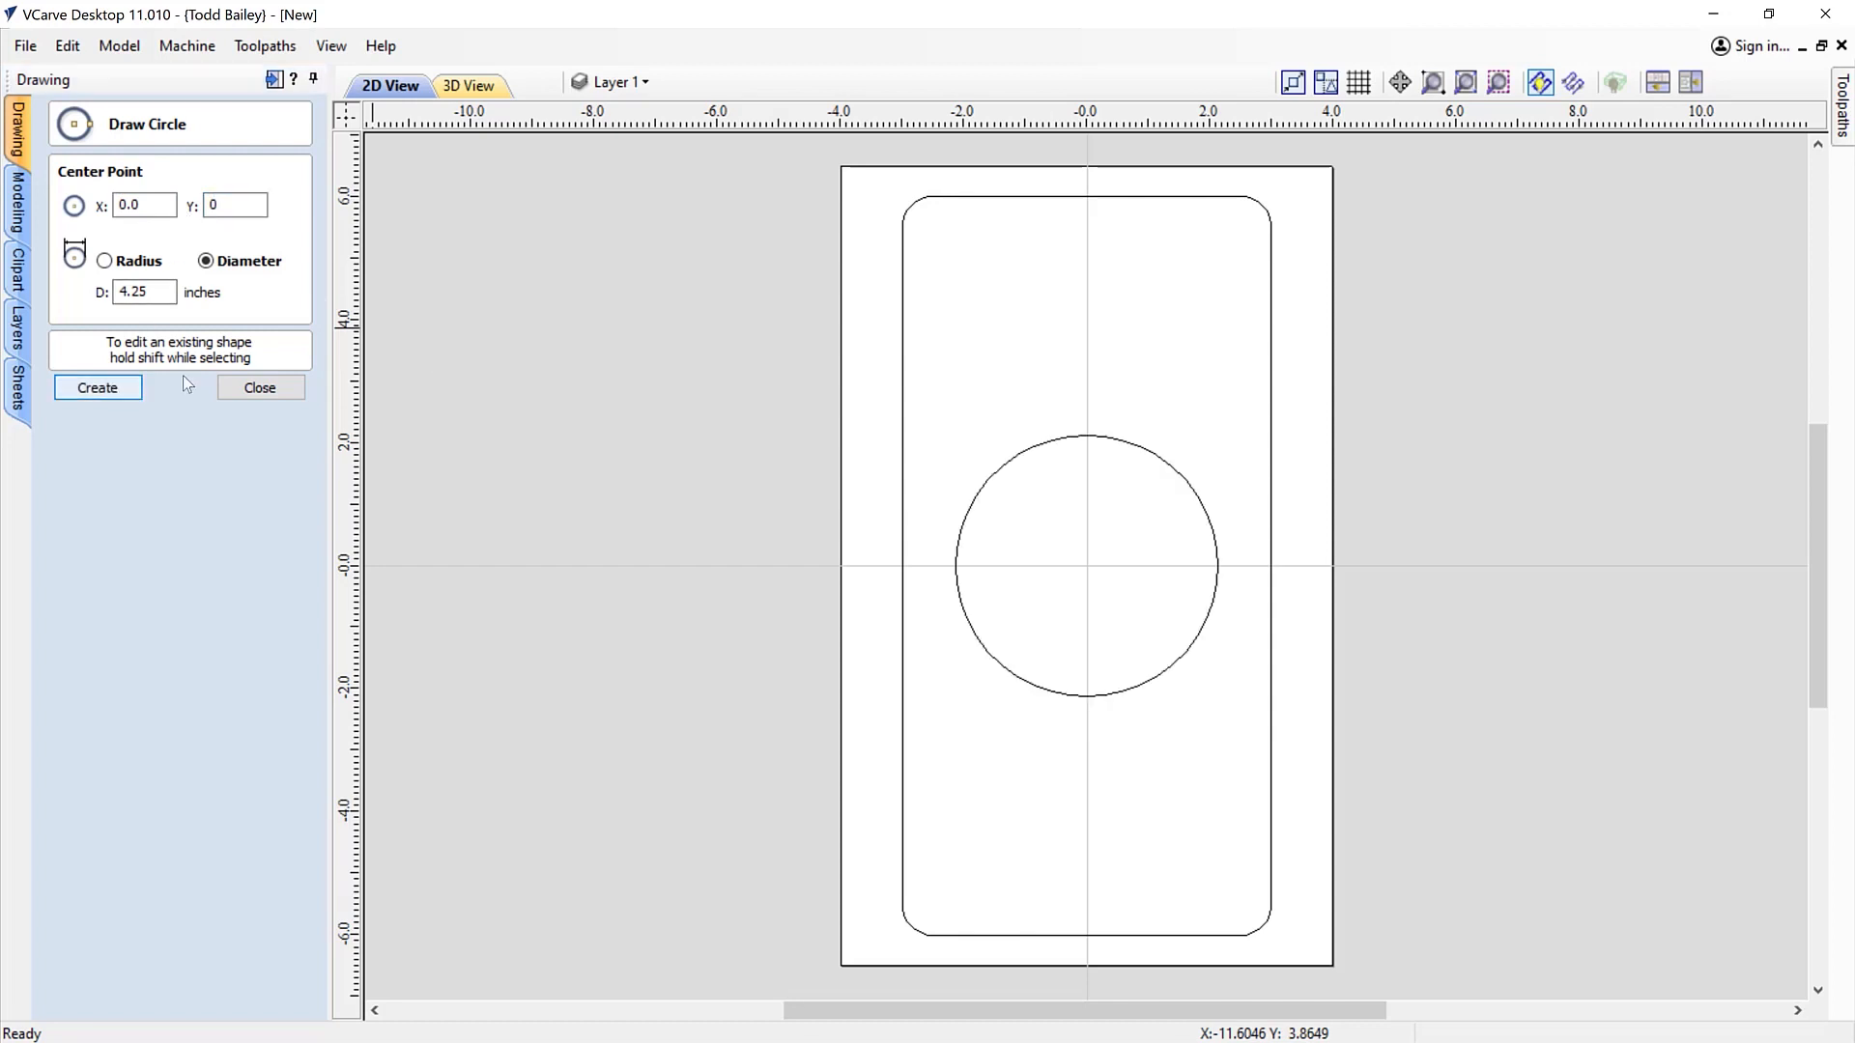
{"action": "left_click", "coordinate": [262, 388]}
Move the circle straight down until its centre is about 3 inches below the job's centre
{"action": "left_click", "coordinate": [980, 488]}
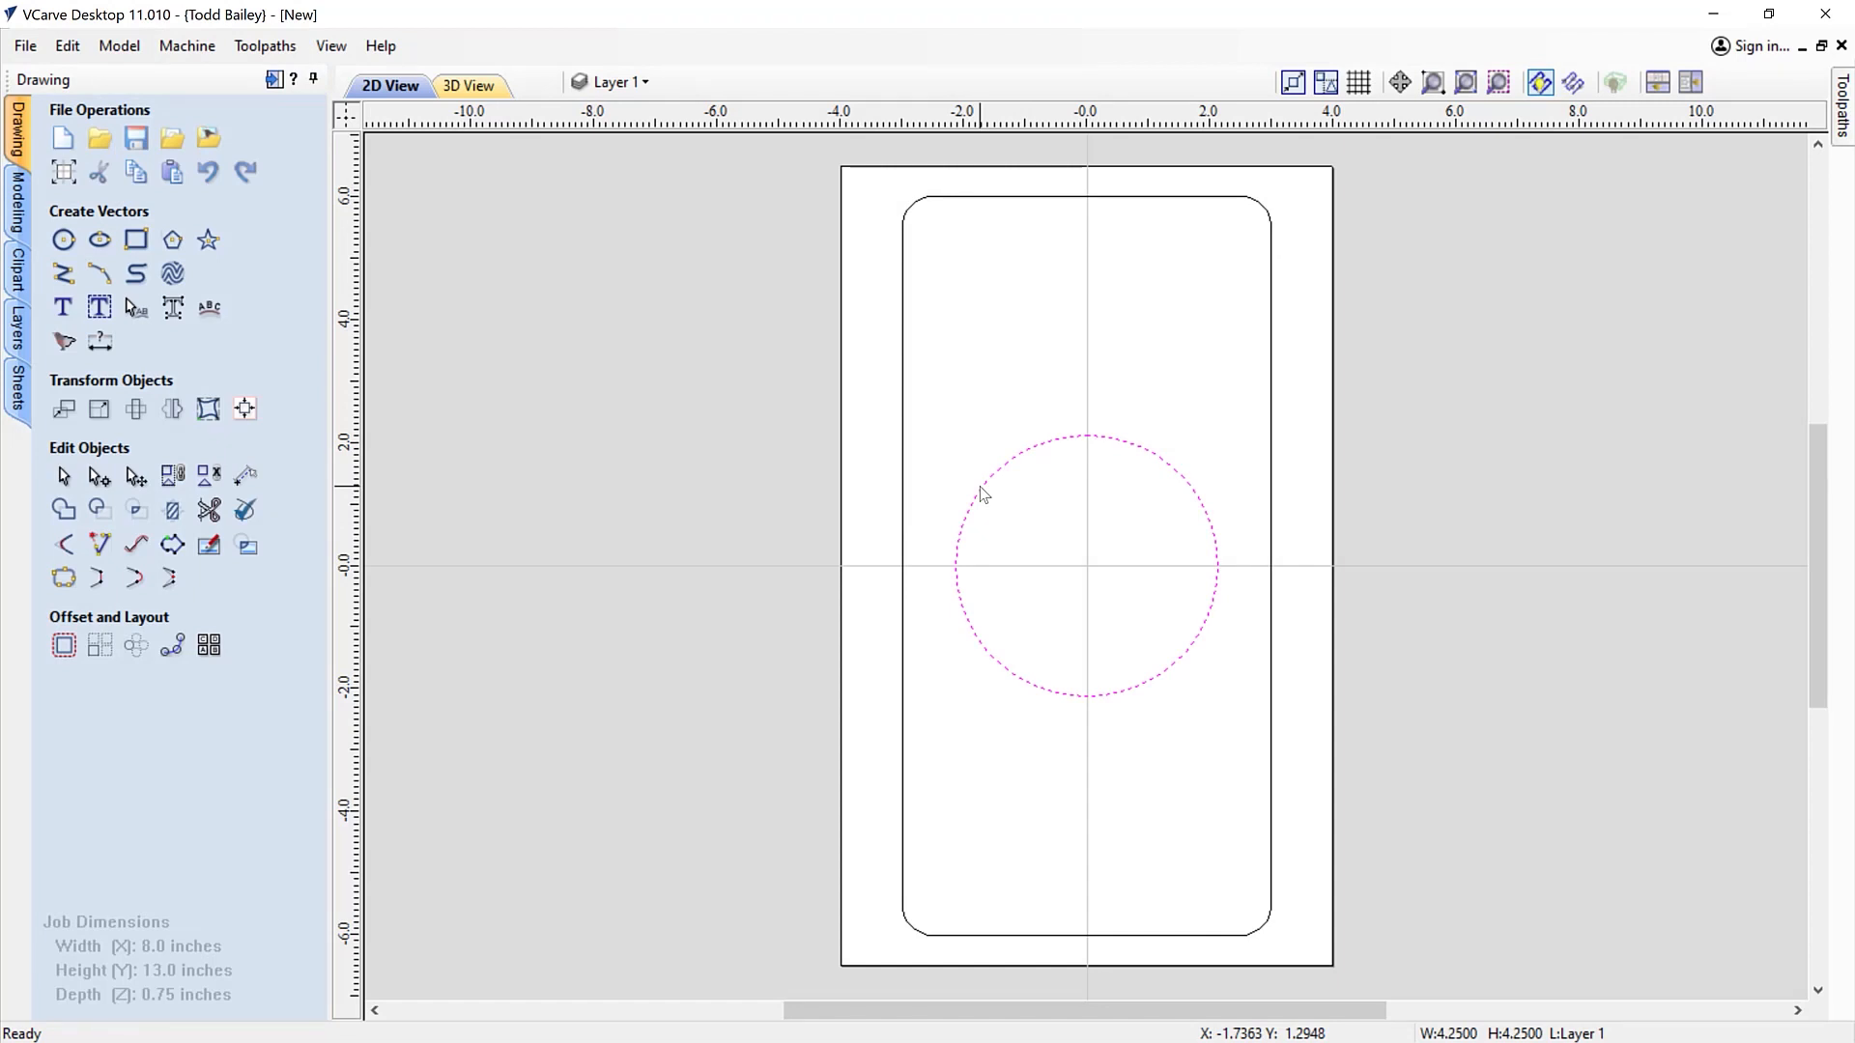
{"action": "key", "text": "Down"}
{"action": "key", "text": "Down"}
{"action": "key", "text": "Down"}
{"action": "key", "text": "Down"}
{"action": "key", "text": "Down"}
{"action": "key", "text": "Down"}
{"action": "key", "text": "Down"}
{"action": "key", "text": "Down"}
{"action": "key", "text": "Down"}
{"action": "key", "text": "Down"}
{"action": "key", "text": "Down"}
{"action": "key", "text": "Down"}
{"action": "key", "text": "Down"}
{"action": "key", "text": "Down"}
{"action": "key", "text": "Down"}
{"action": "key", "text": "Down"}
{"action": "key", "text": "Down"}
{"action": "key", "text": "Down"}
{"action": "key", "text": "Down"}
{"action": "key", "text": "Down"}
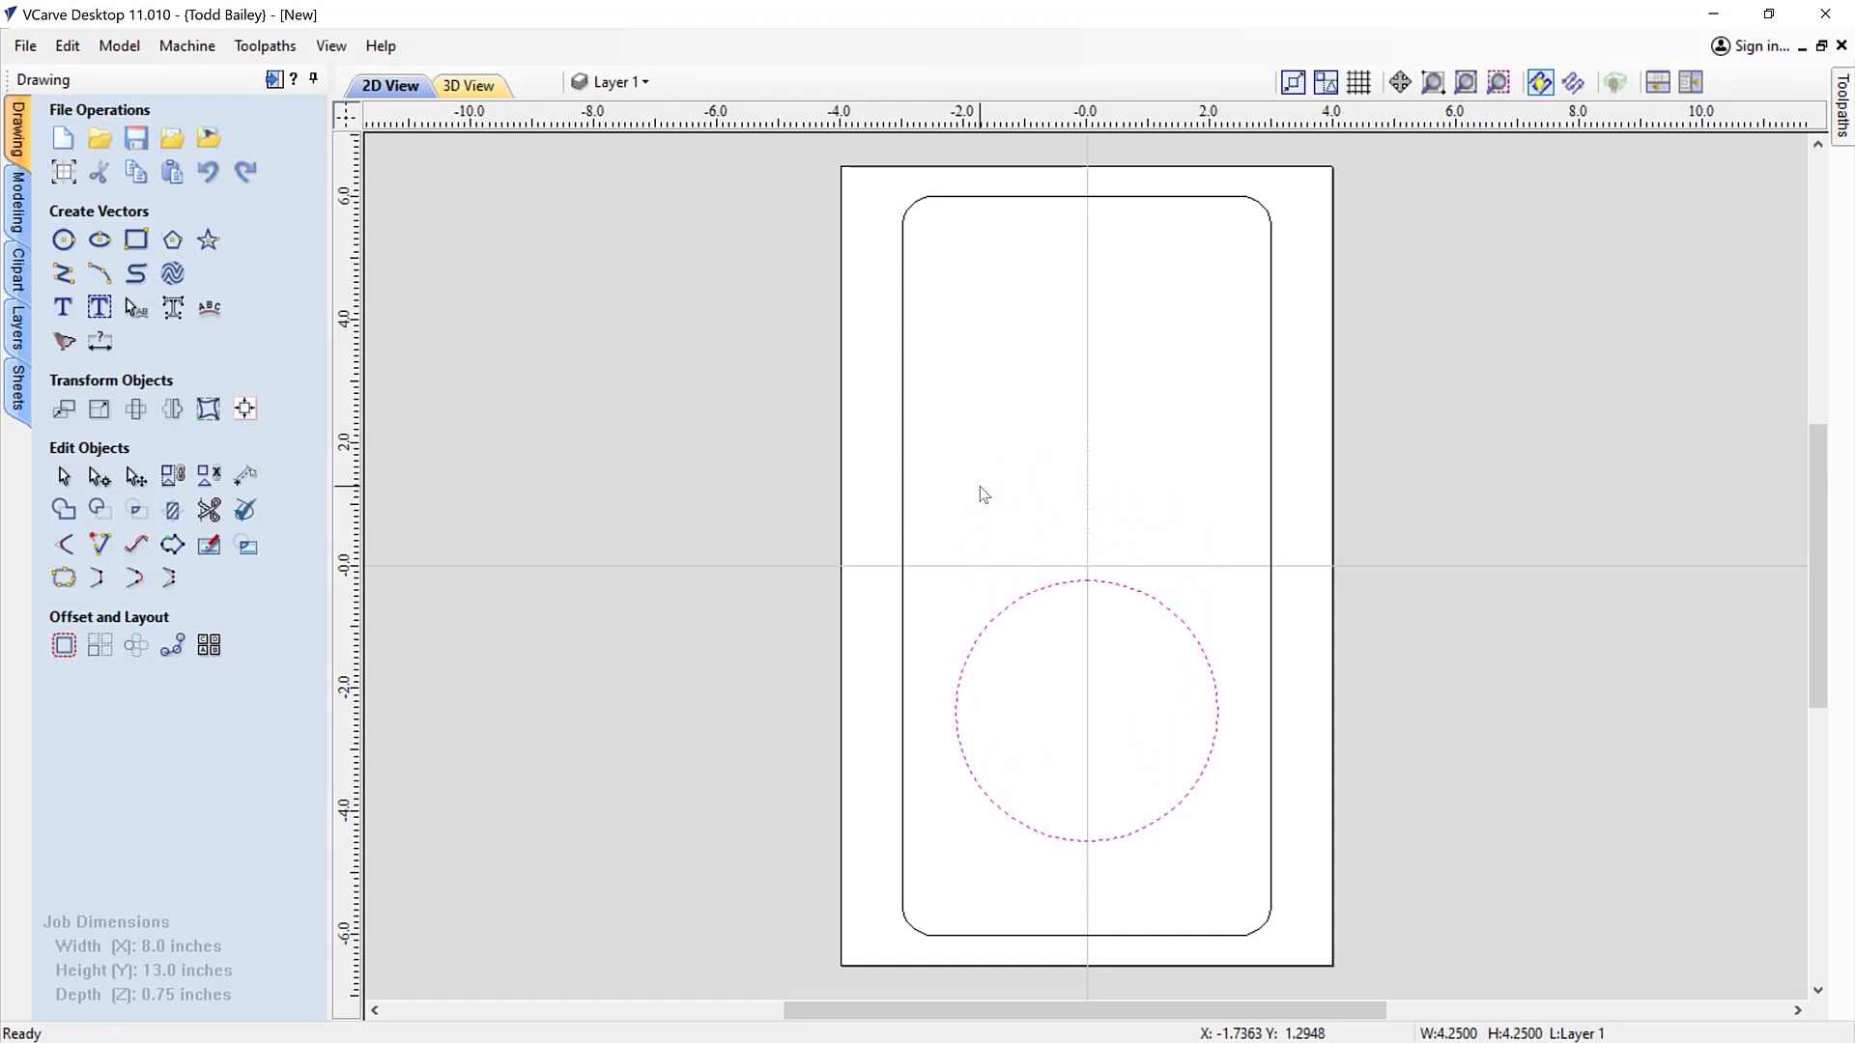
{"action": "key", "text": "Down"}
{"action": "key", "text": "Down"}
{"action": "key", "text": "Down"}
{"action": "key", "text": "Down"}
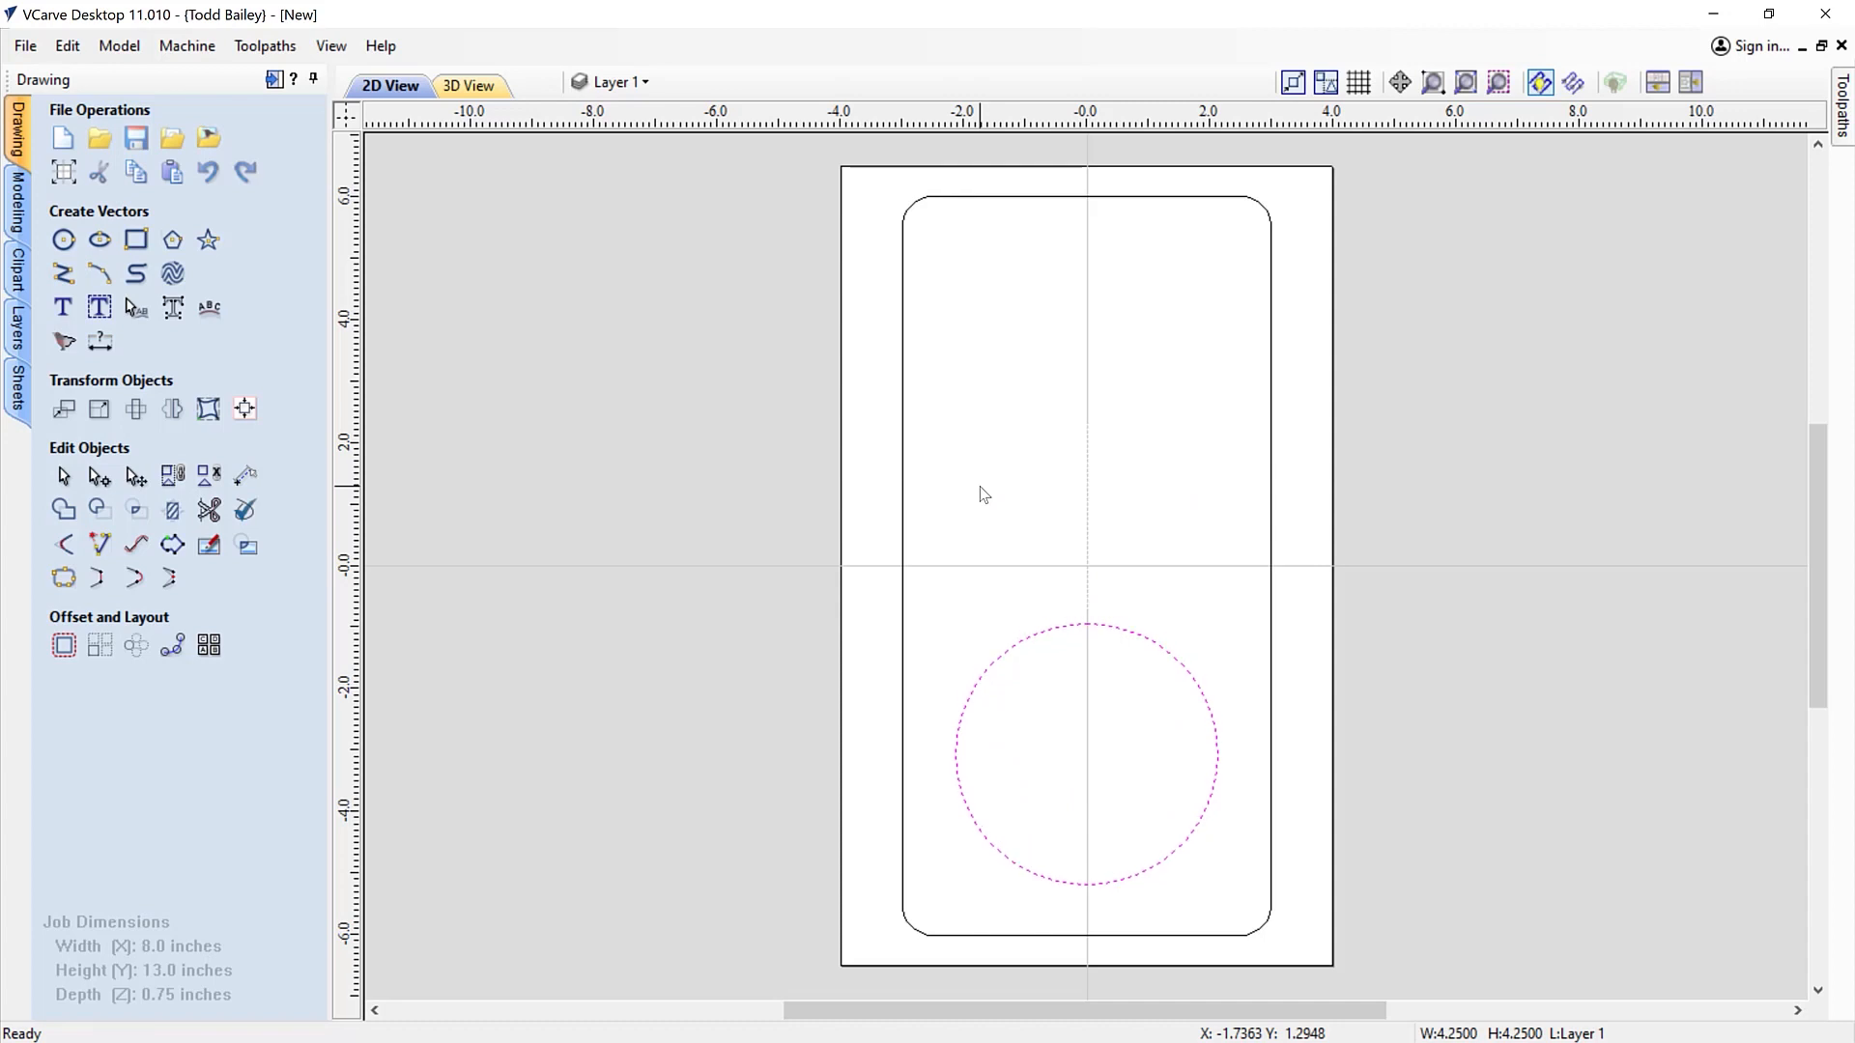
{"action": "left_click", "coordinate": [757, 496]}
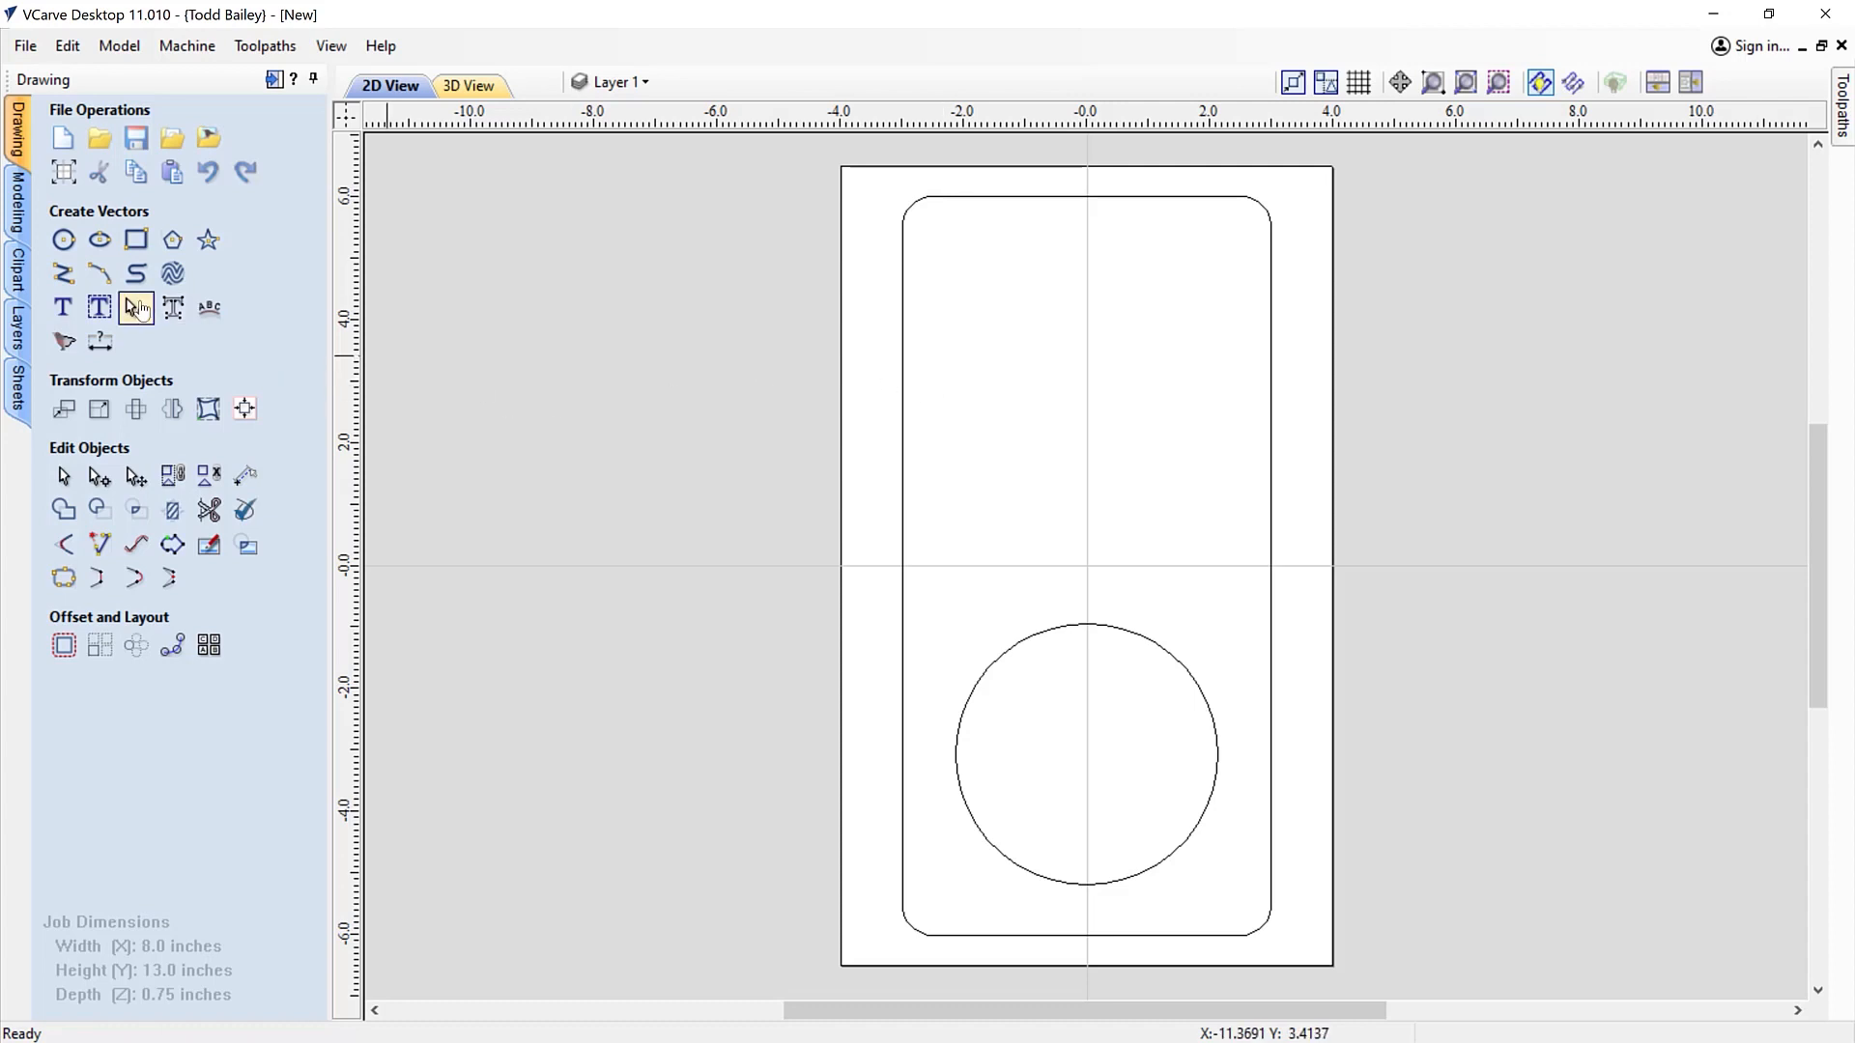
Create centred text in Agency FB Bold with the house number, house name and street on three separate lines
{"action": "left_click", "coordinate": [62, 311]}
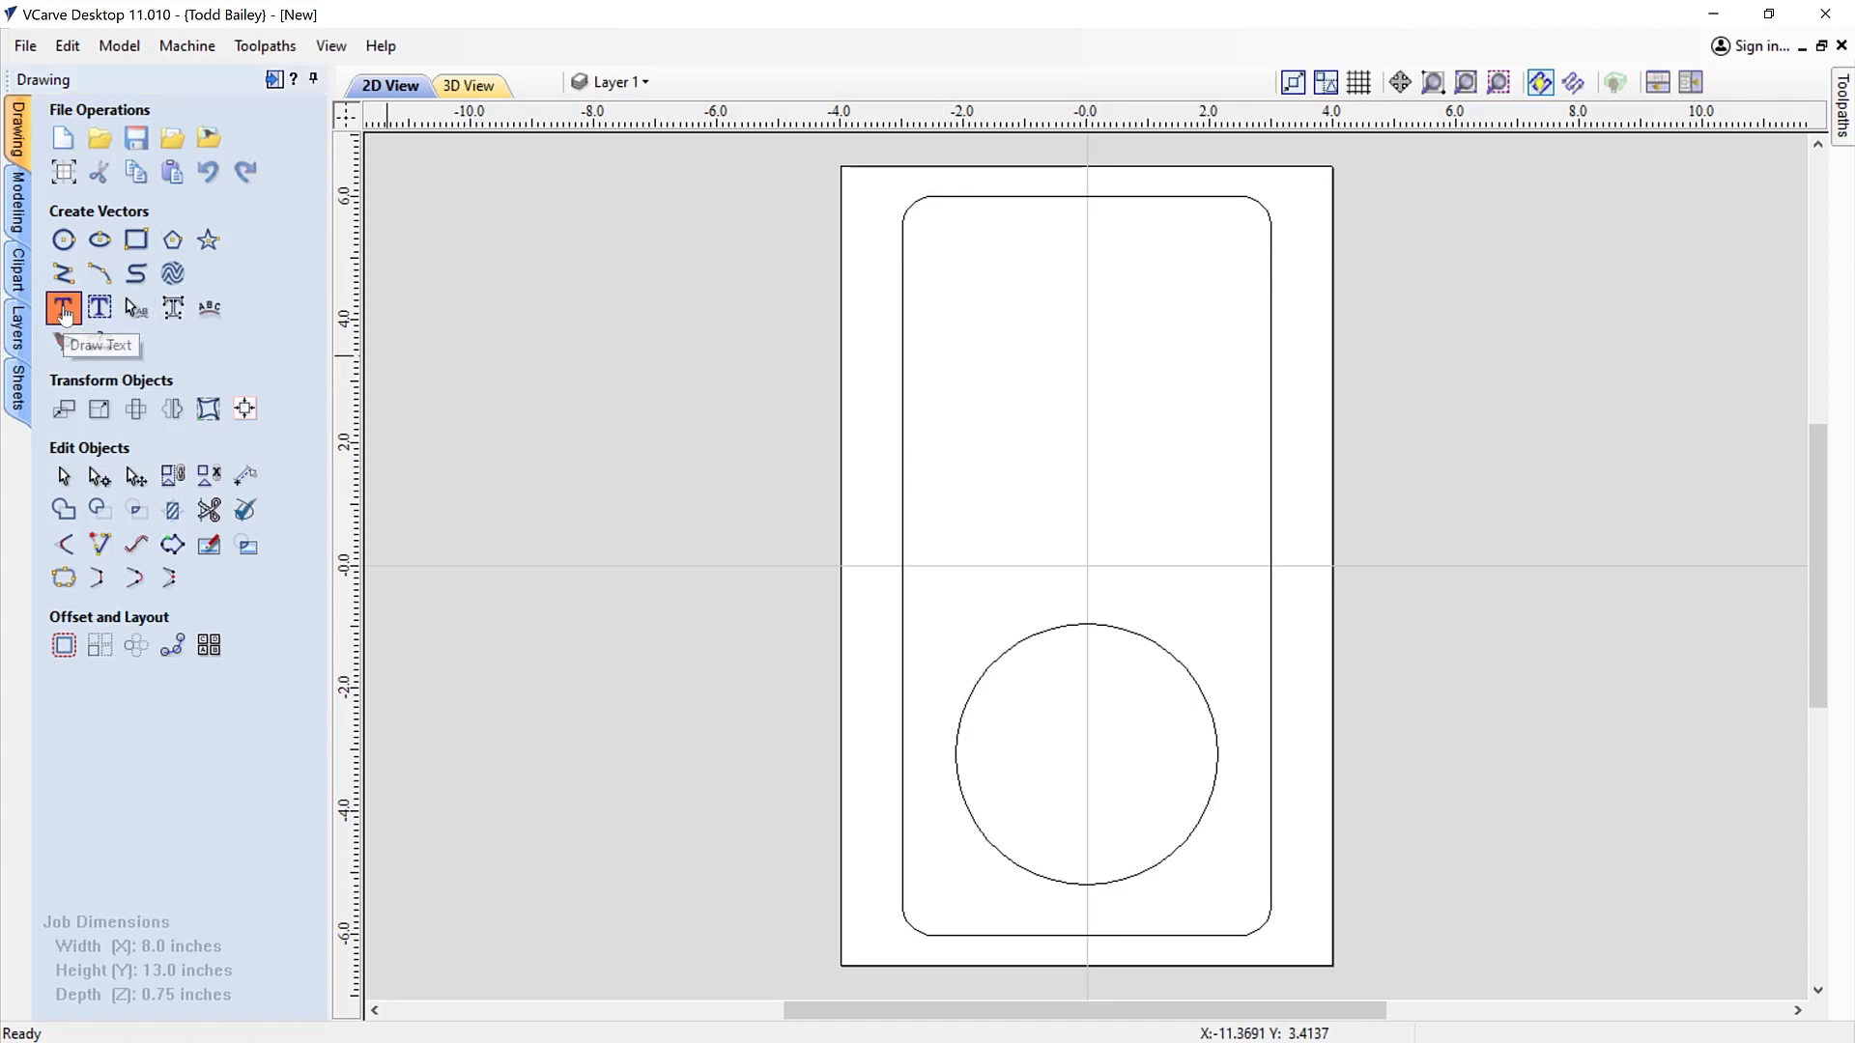
{"action": "left_click", "coordinate": [62, 311]}
{"action": "type", "text": "123"}
{"action": "key", "text": "Return"}
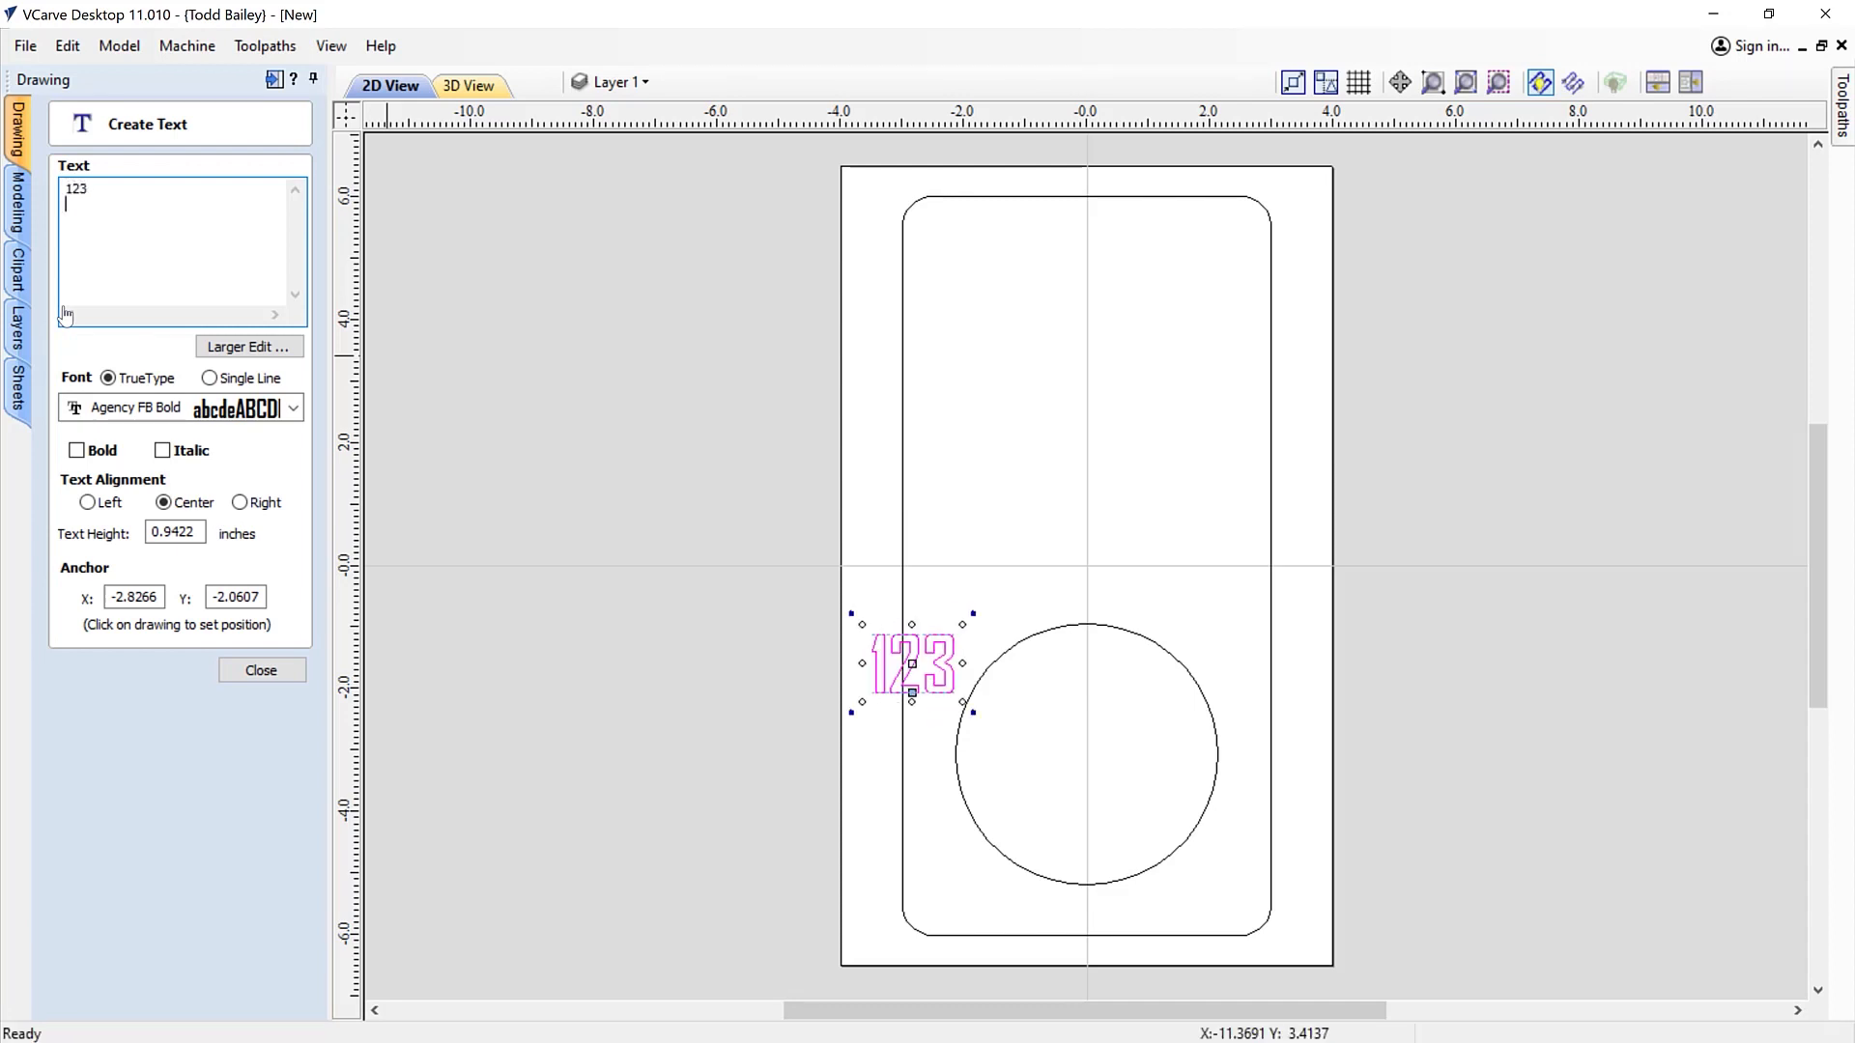
{"action": "type", "text": "ROSE "}
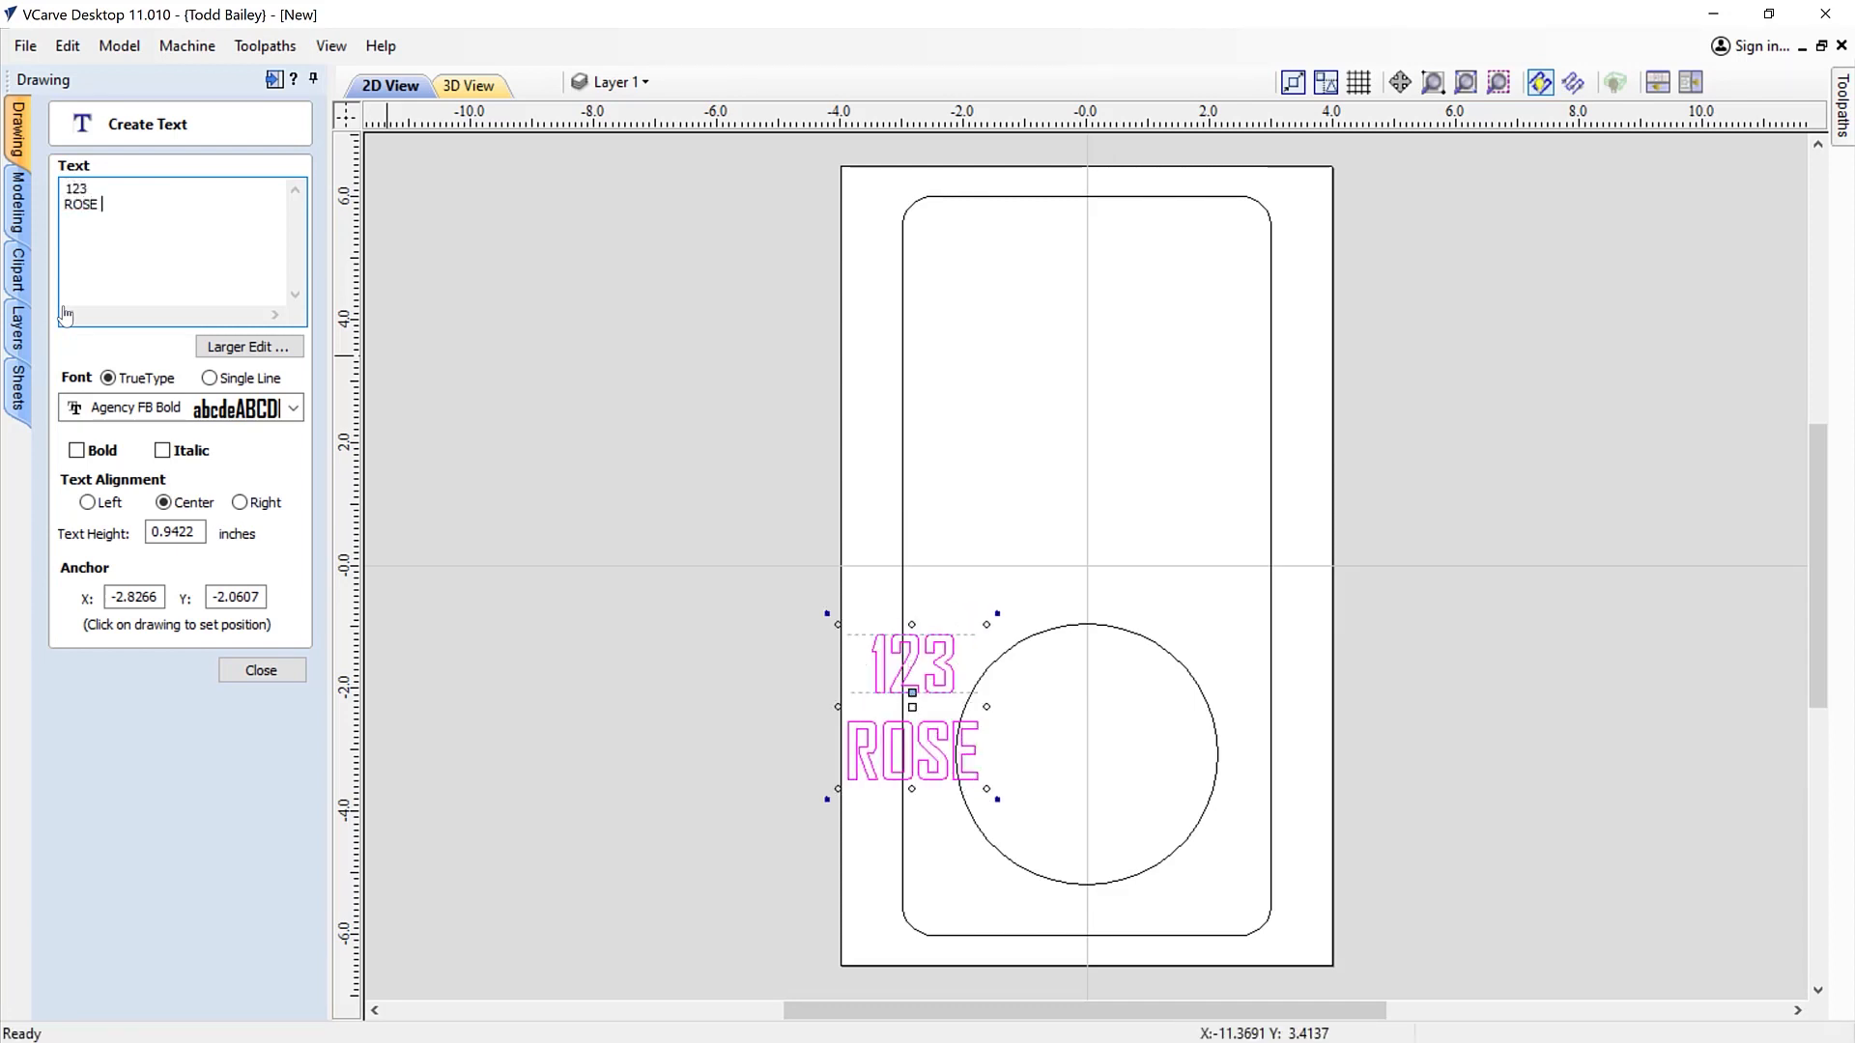
{"action": "type", "text": "HOUSE "}
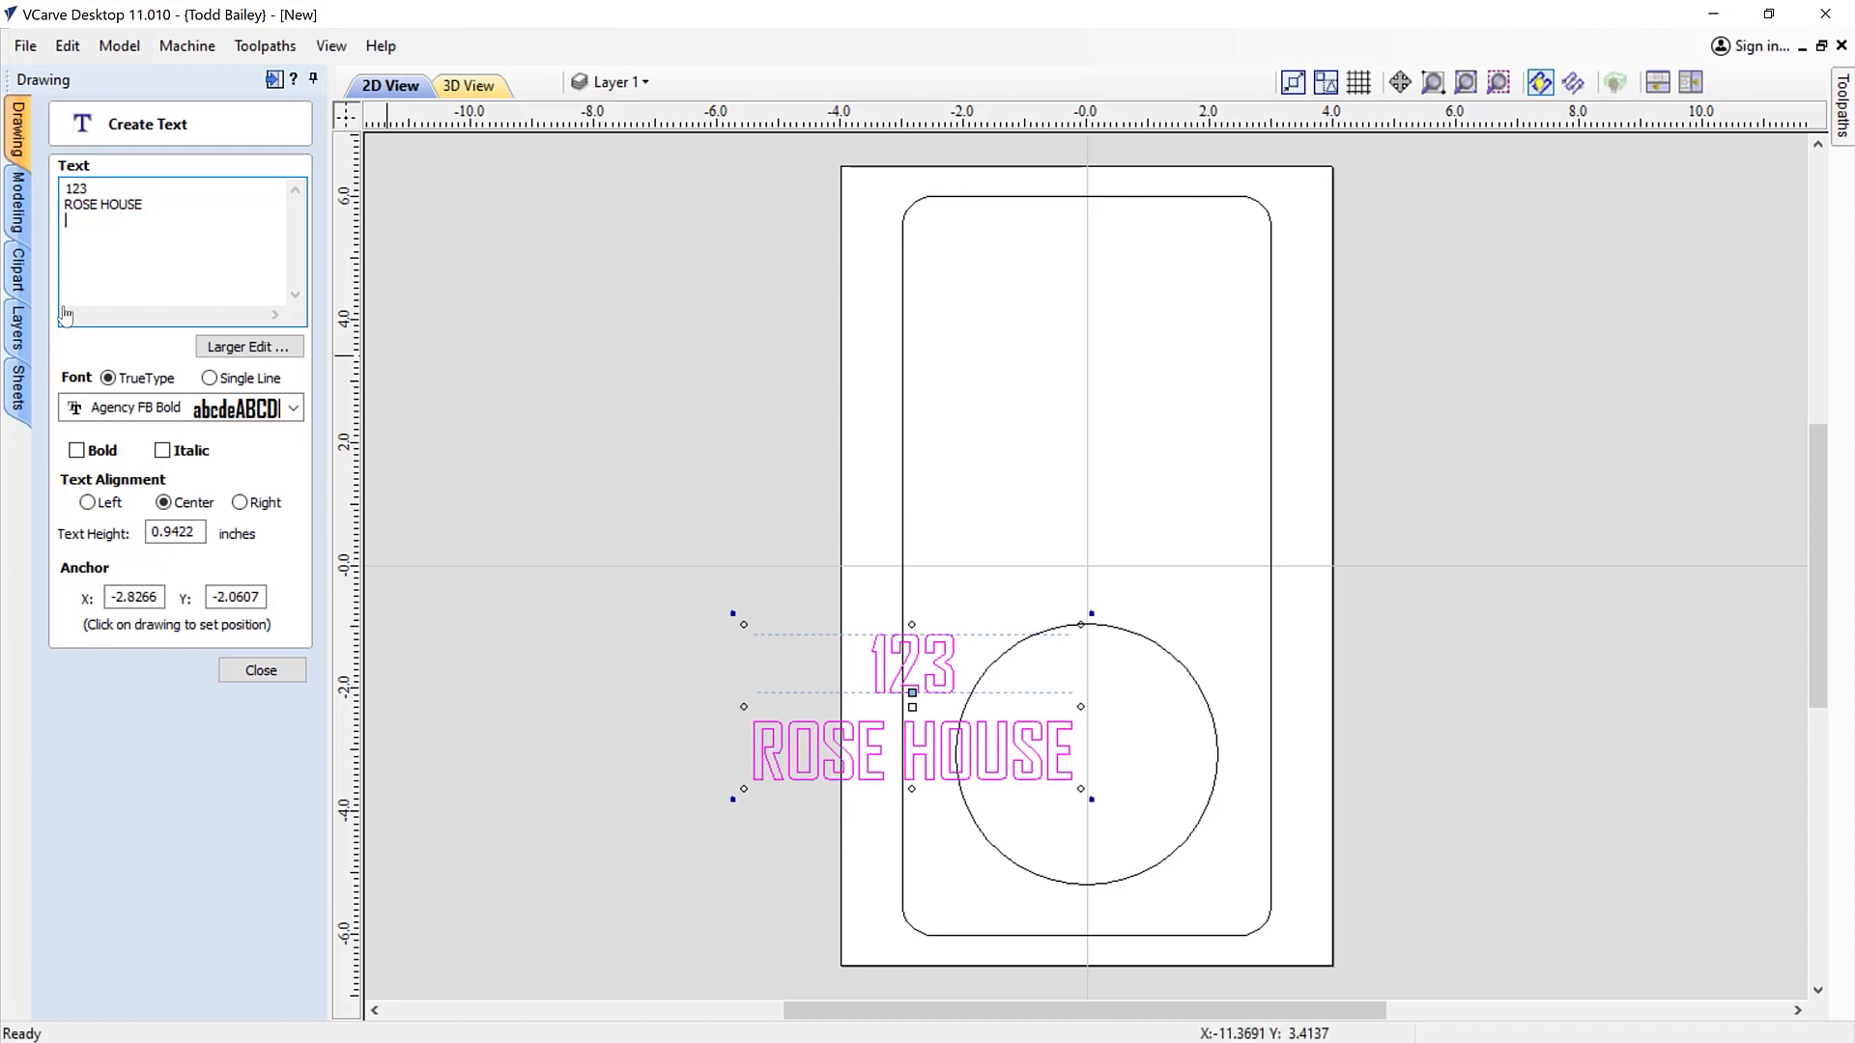
{"action": "type", "text": "MAIN ST."}
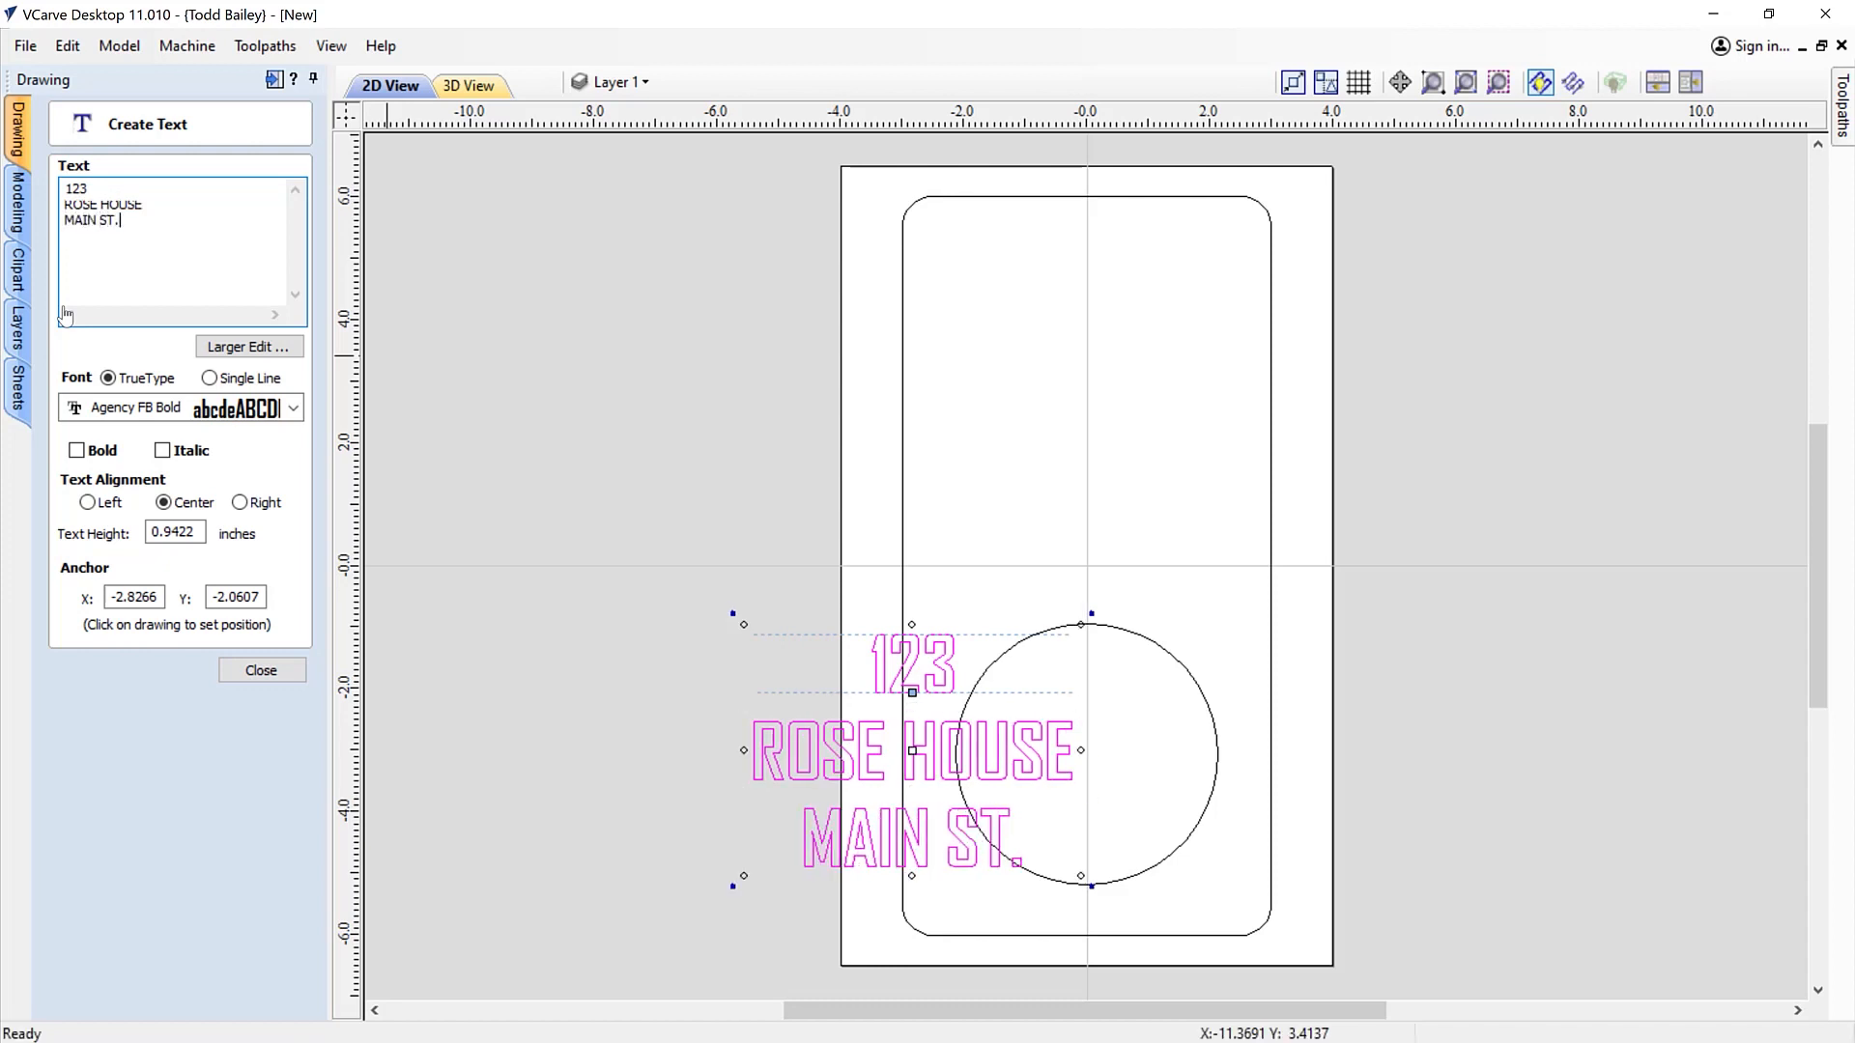
{"action": "left_click", "coordinate": [203, 415]}
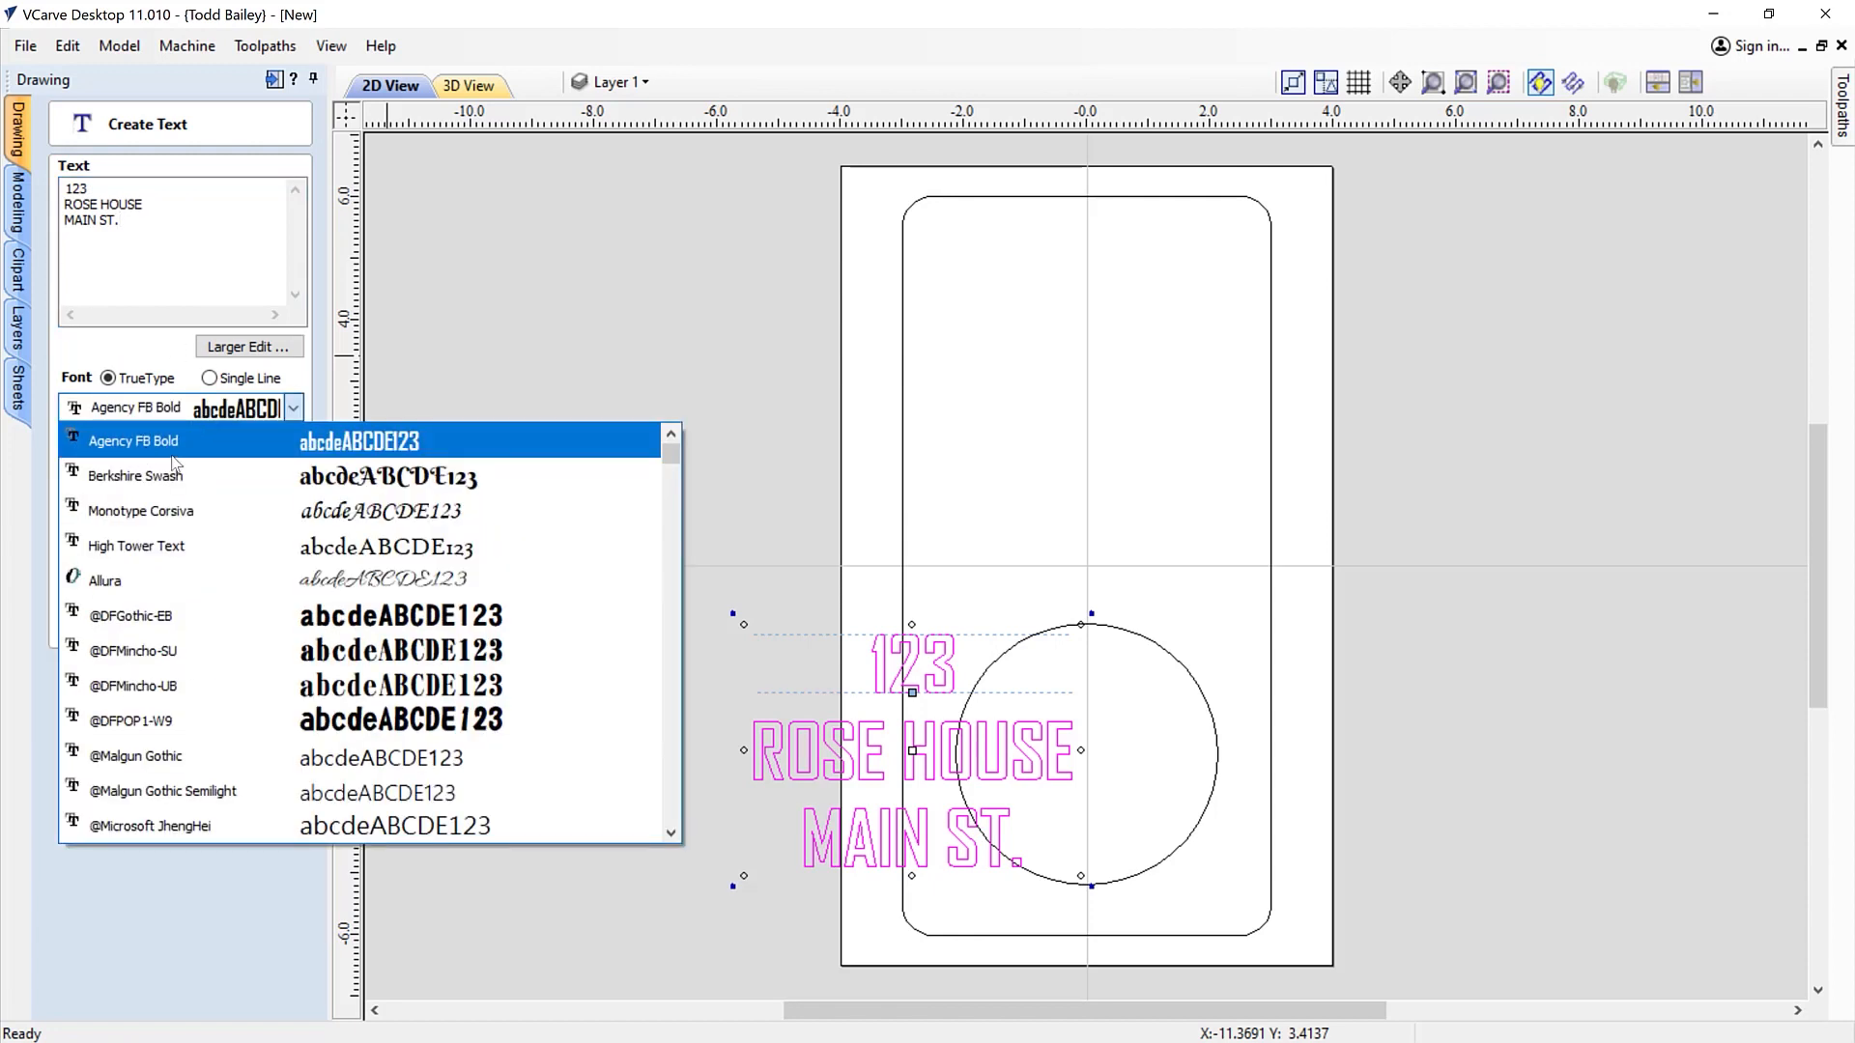
{"action": "left_click", "coordinate": [177, 452]}
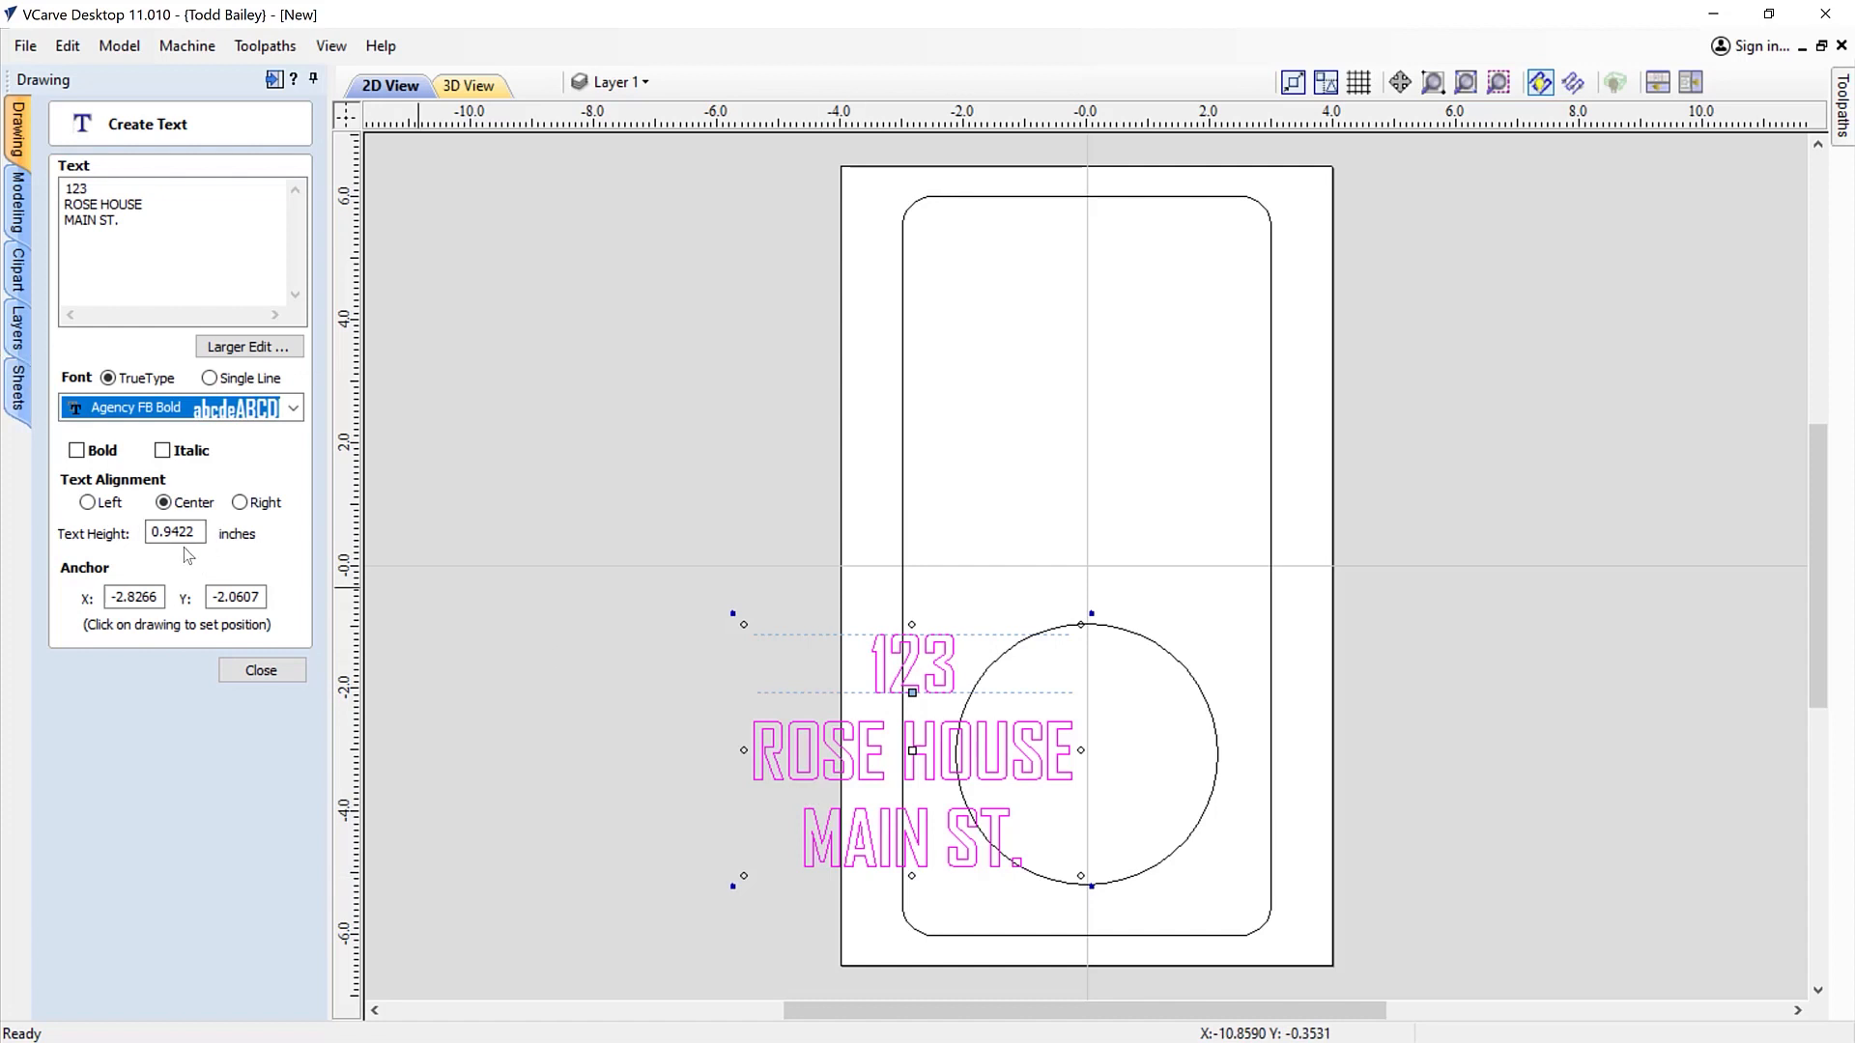
{"action": "left_click", "coordinate": [244, 679]}
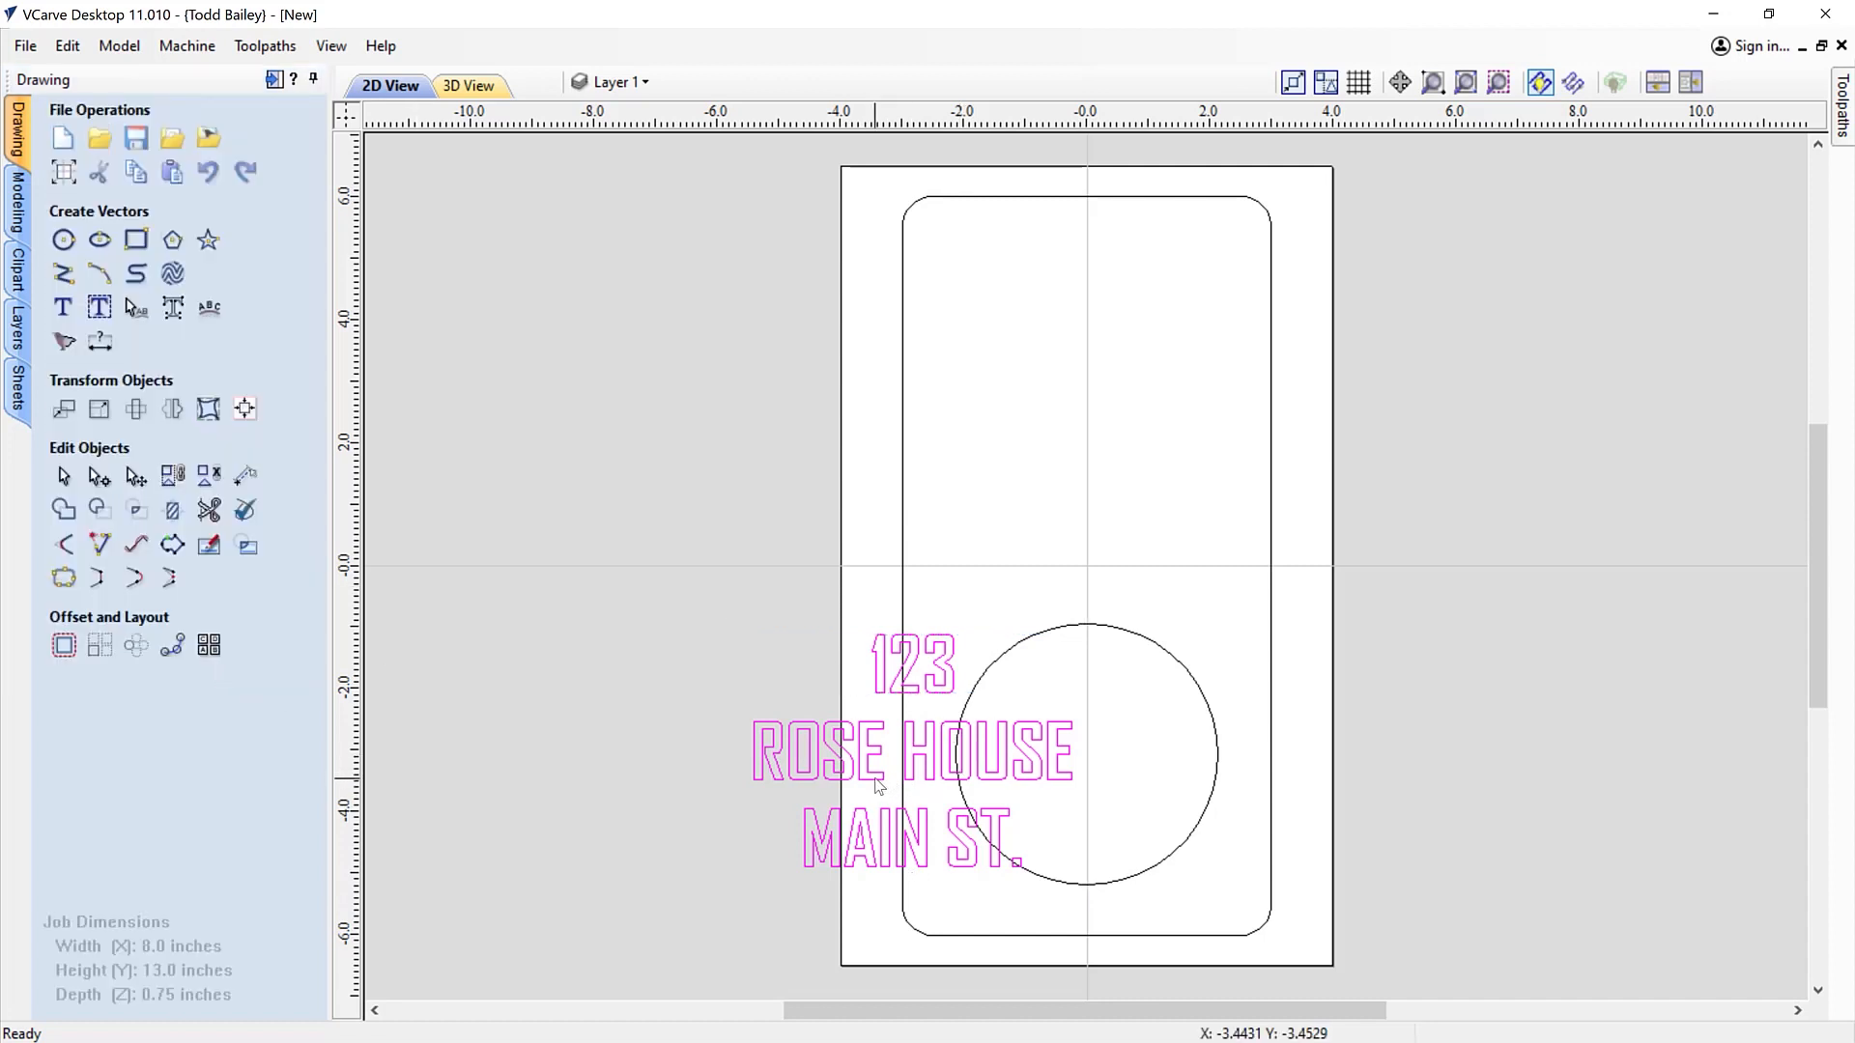
Centre the text block above the circle in the rectangle's upper half and break it into individual lines
{"action": "left_click_drag", "start_coordinate": [908, 761], "coordinate": [1093, 418]}
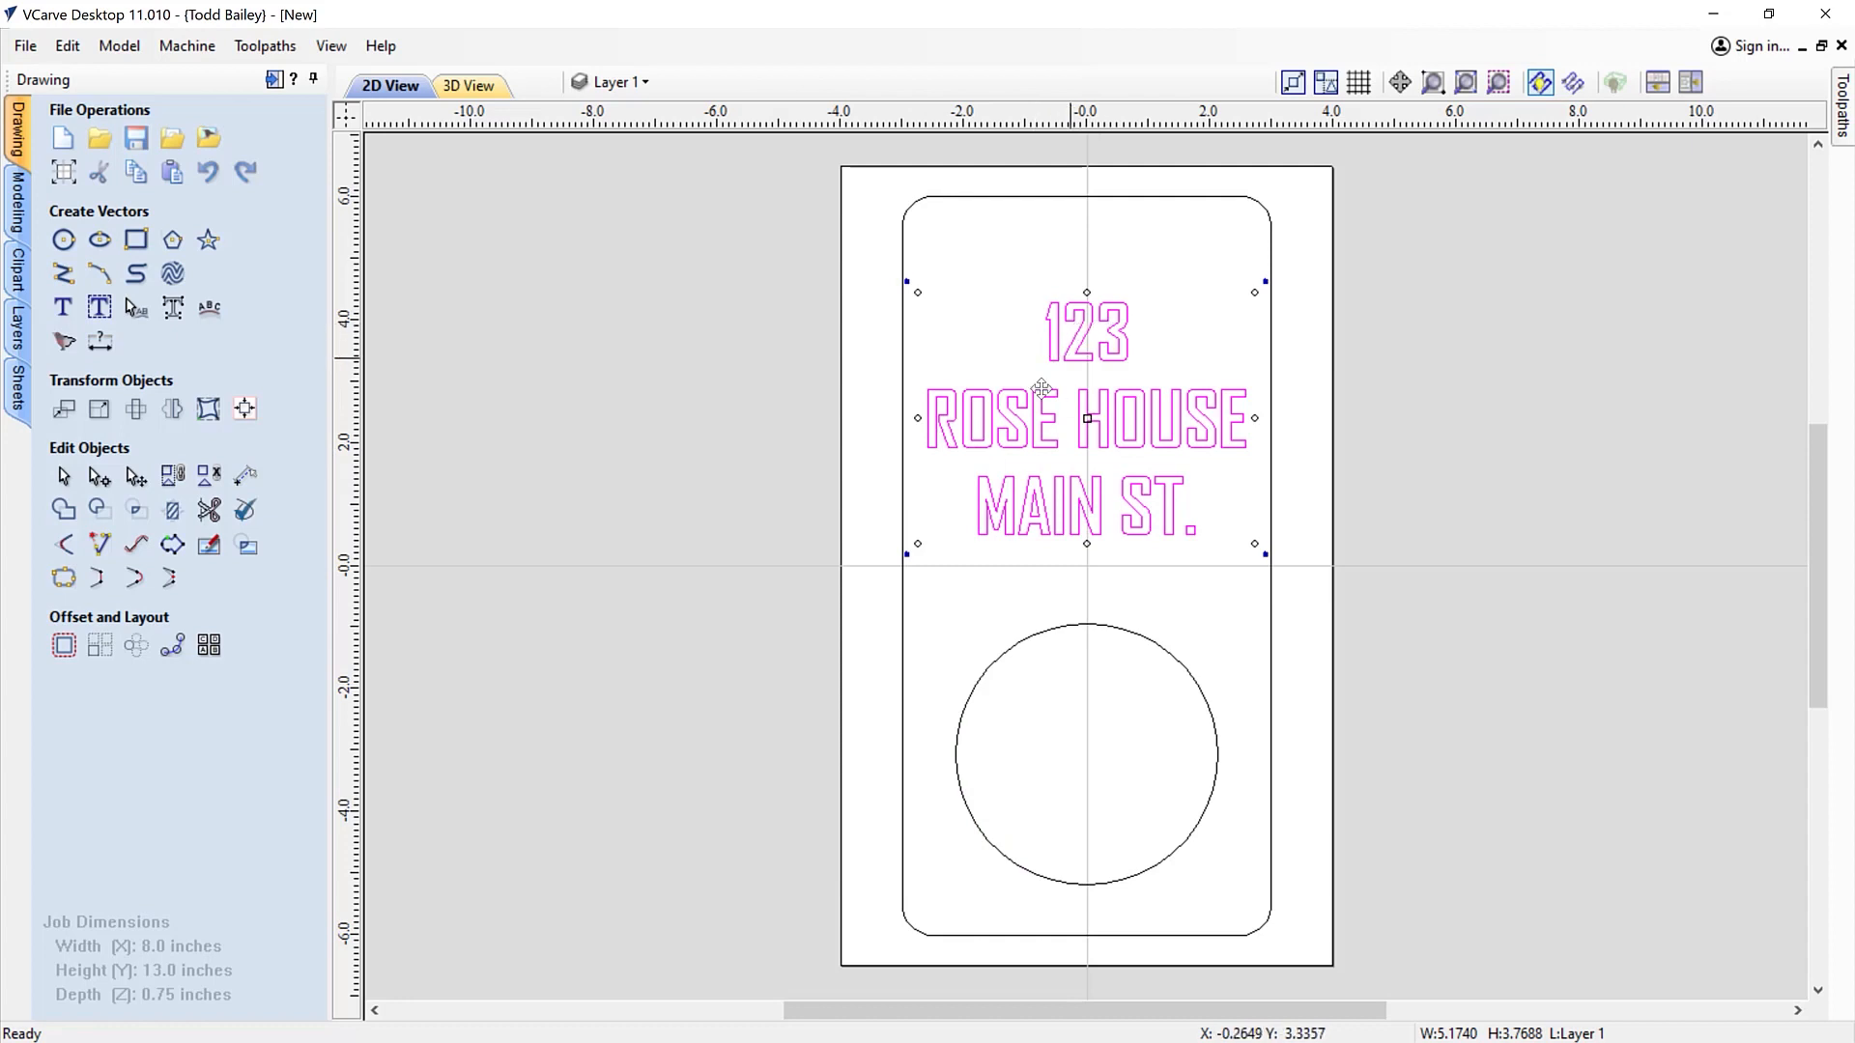
{"action": "right_click", "coordinate": [992, 496]}
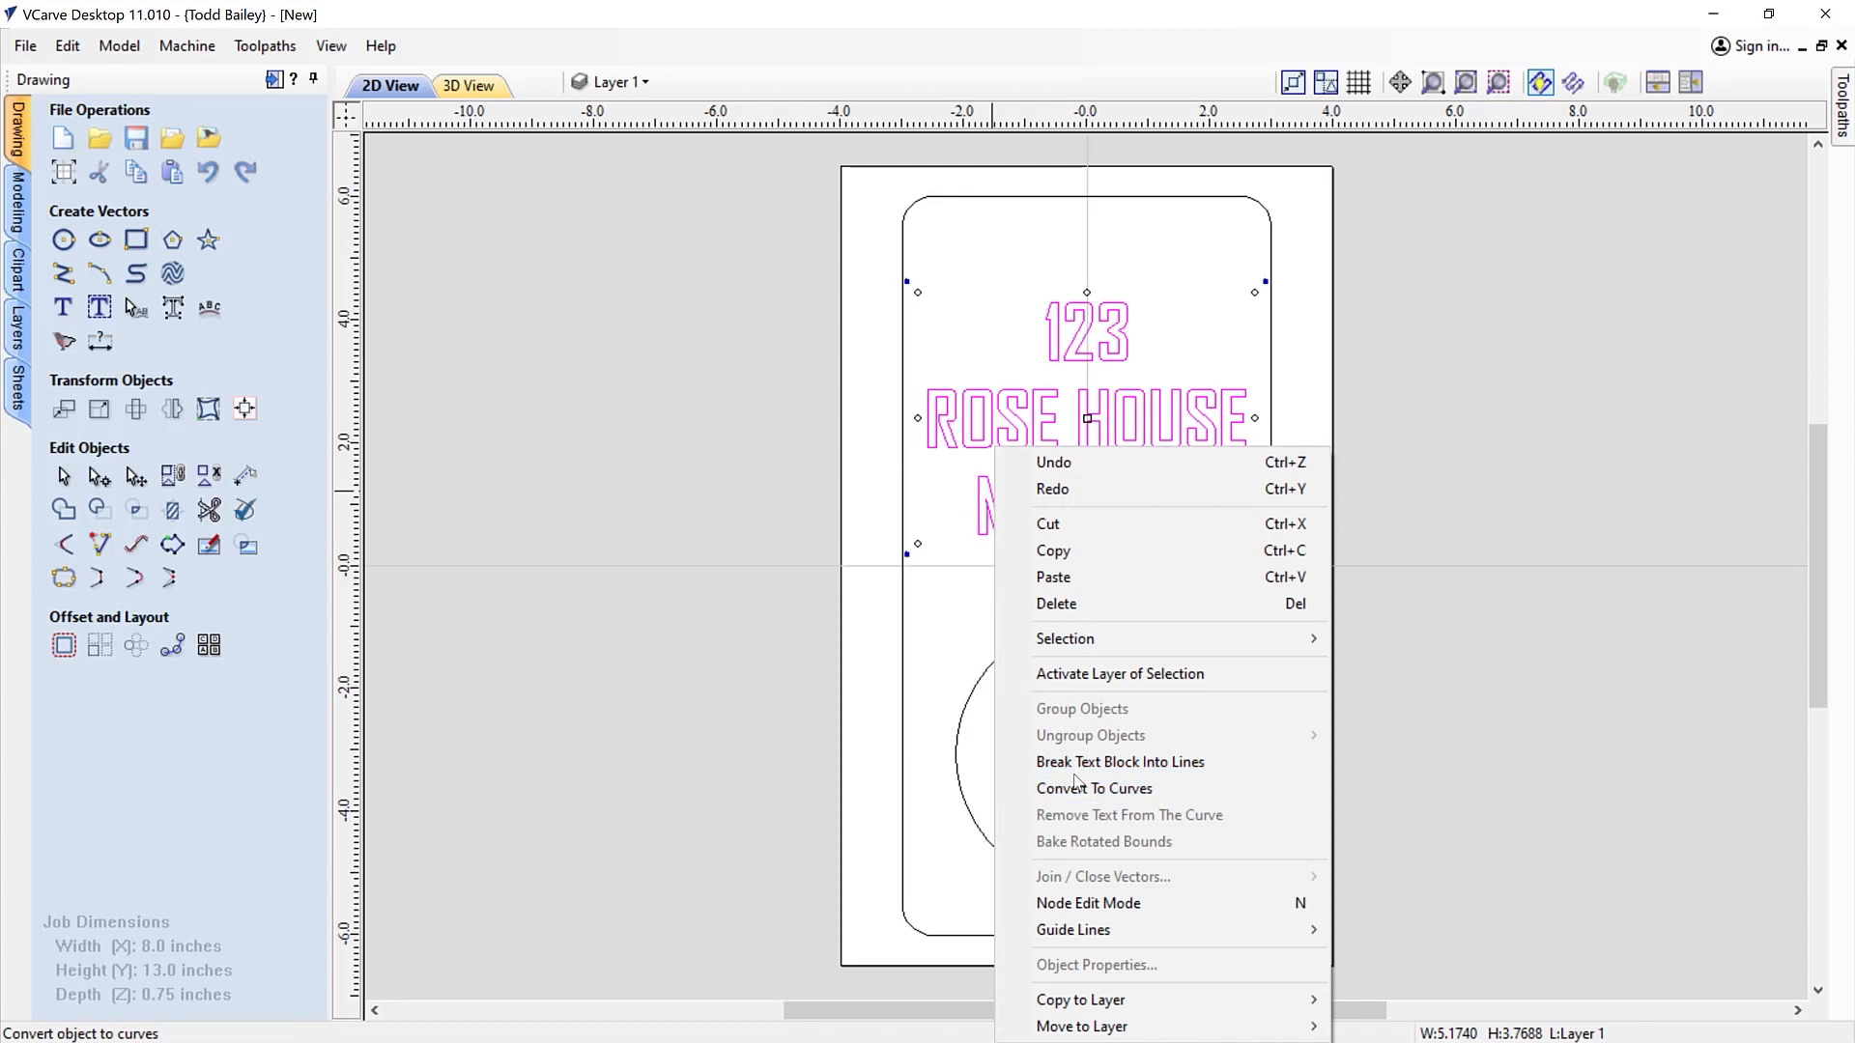
{"action": "left_click", "coordinate": [1117, 762]}
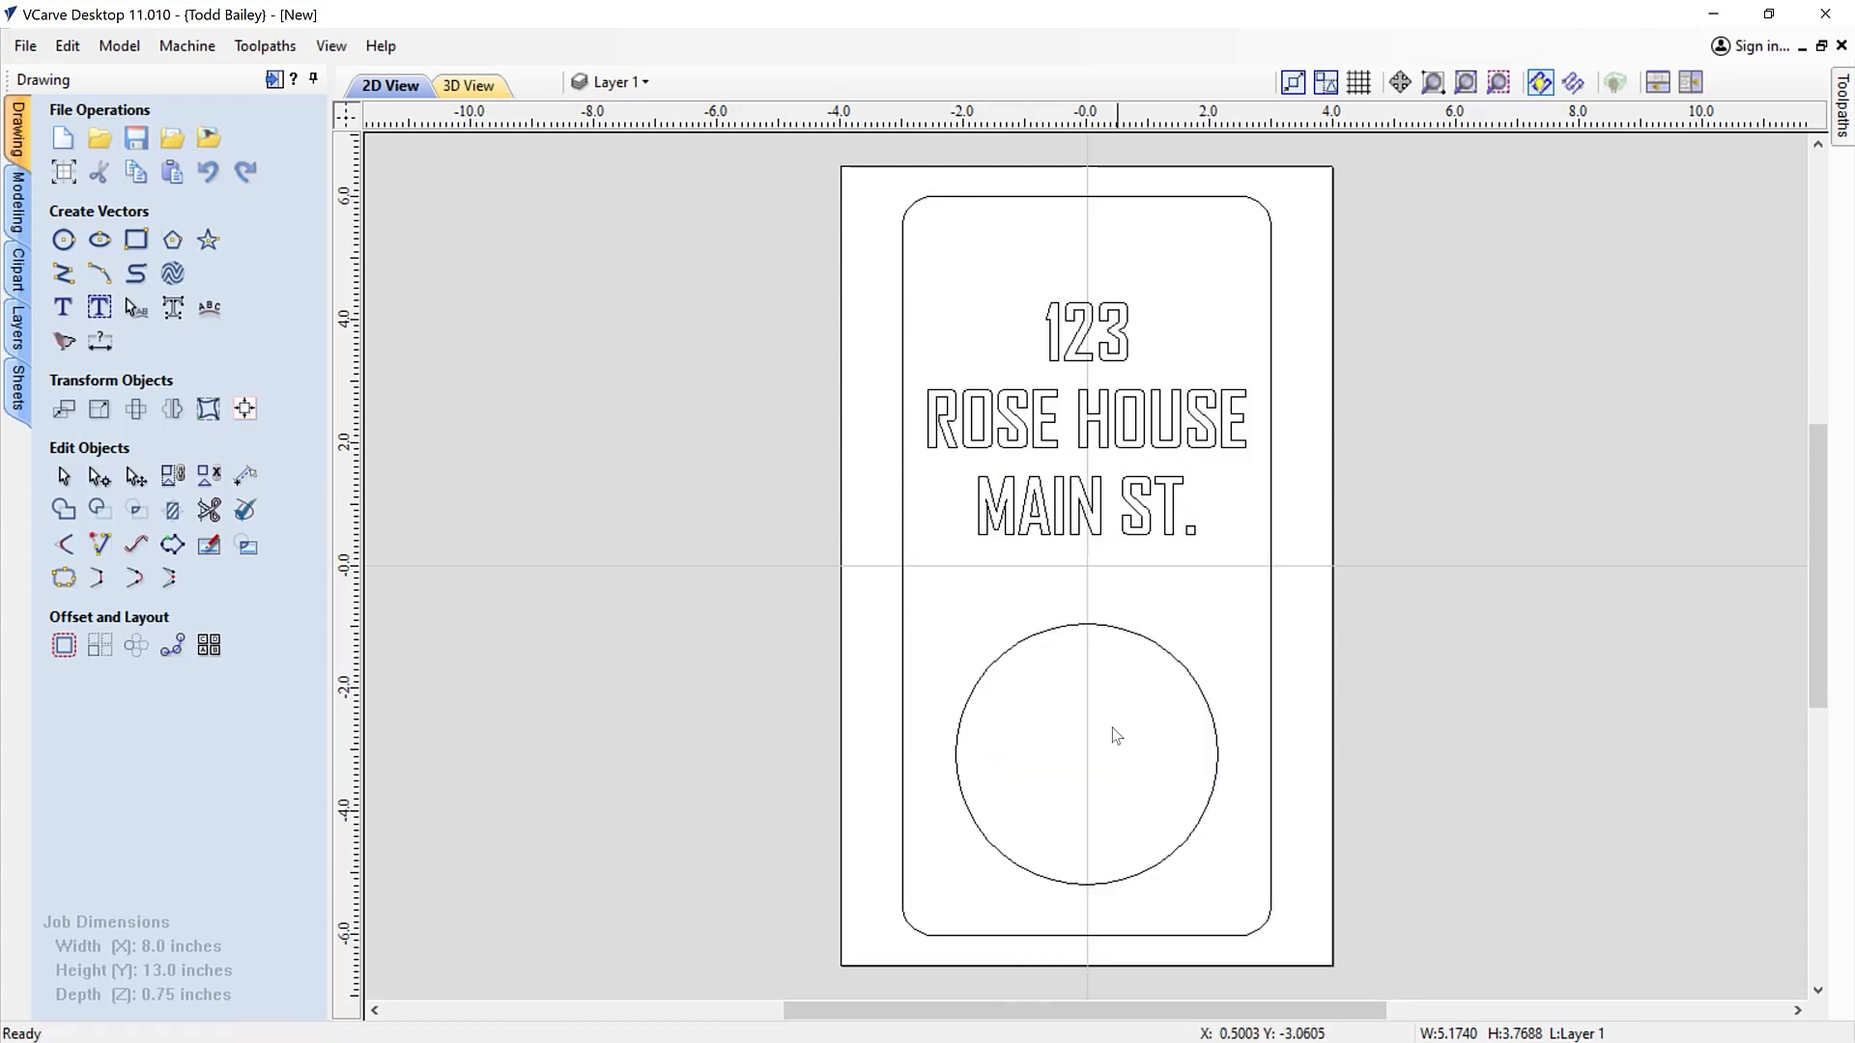
{"action": "left_click", "coordinate": [1059, 346]}
{"action": "left_click", "coordinate": [1048, 415]}
{"action": "left_click", "coordinate": [1046, 444]}
{"action": "left_click", "coordinate": [1041, 488]}
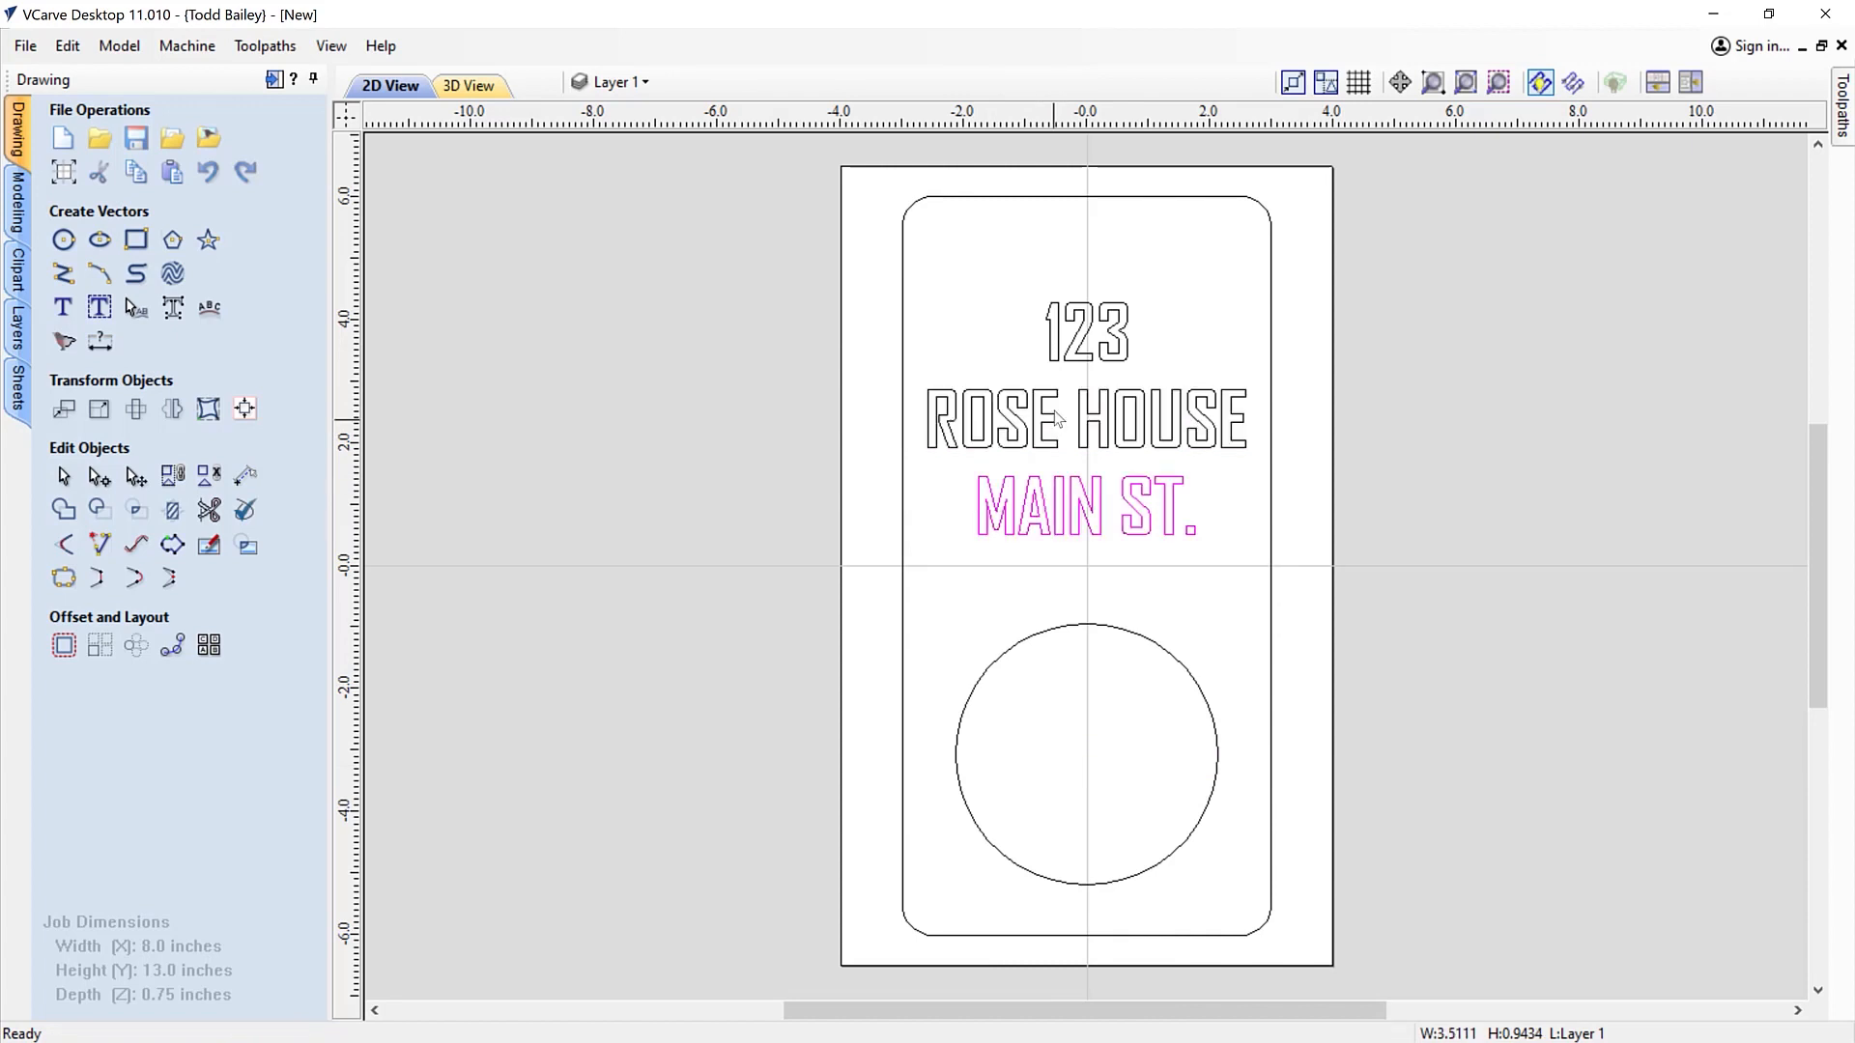
Enlarge the house number line from its centre to about 3.39 by 2.43 inches and shift it up clear of the house name
{"action": "left_click", "coordinate": [1062, 361]}
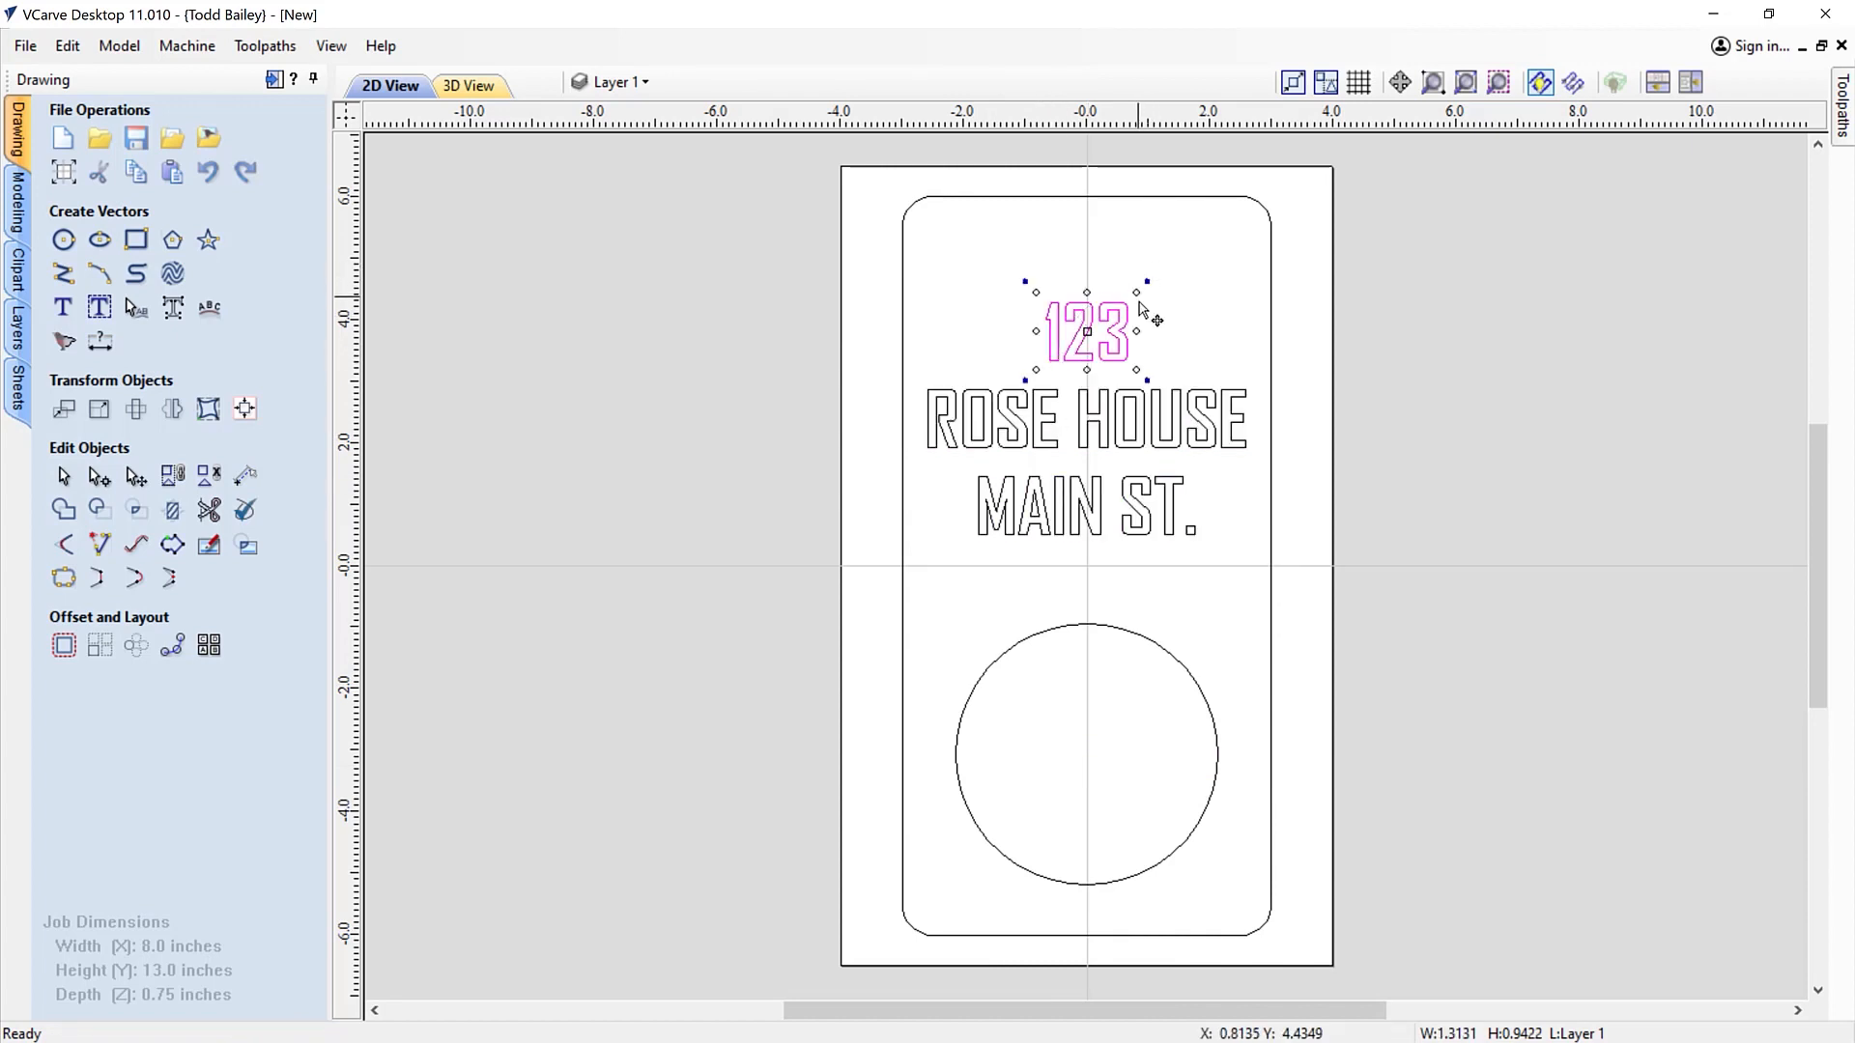
{"action": "mouse_move", "coordinate": [1136, 293]}
{"action": "left_mouse_down", "text": "shift"}
{"action": "mouse_move", "coordinate": [1179, 261]}
{"action": "mouse_move", "coordinate": [1166, 272]}
{"action": "left_mouse_up", "text": "shift"}
{"action": "key", "text": "Up"}
{"action": "key", "text": "Up"}
{"action": "key", "text": "Up"}
{"action": "key", "text": "Up"}
{"action": "key", "text": "Up"}
{"action": "key", "text": "Up"}
{"action": "key", "text": "Up"}
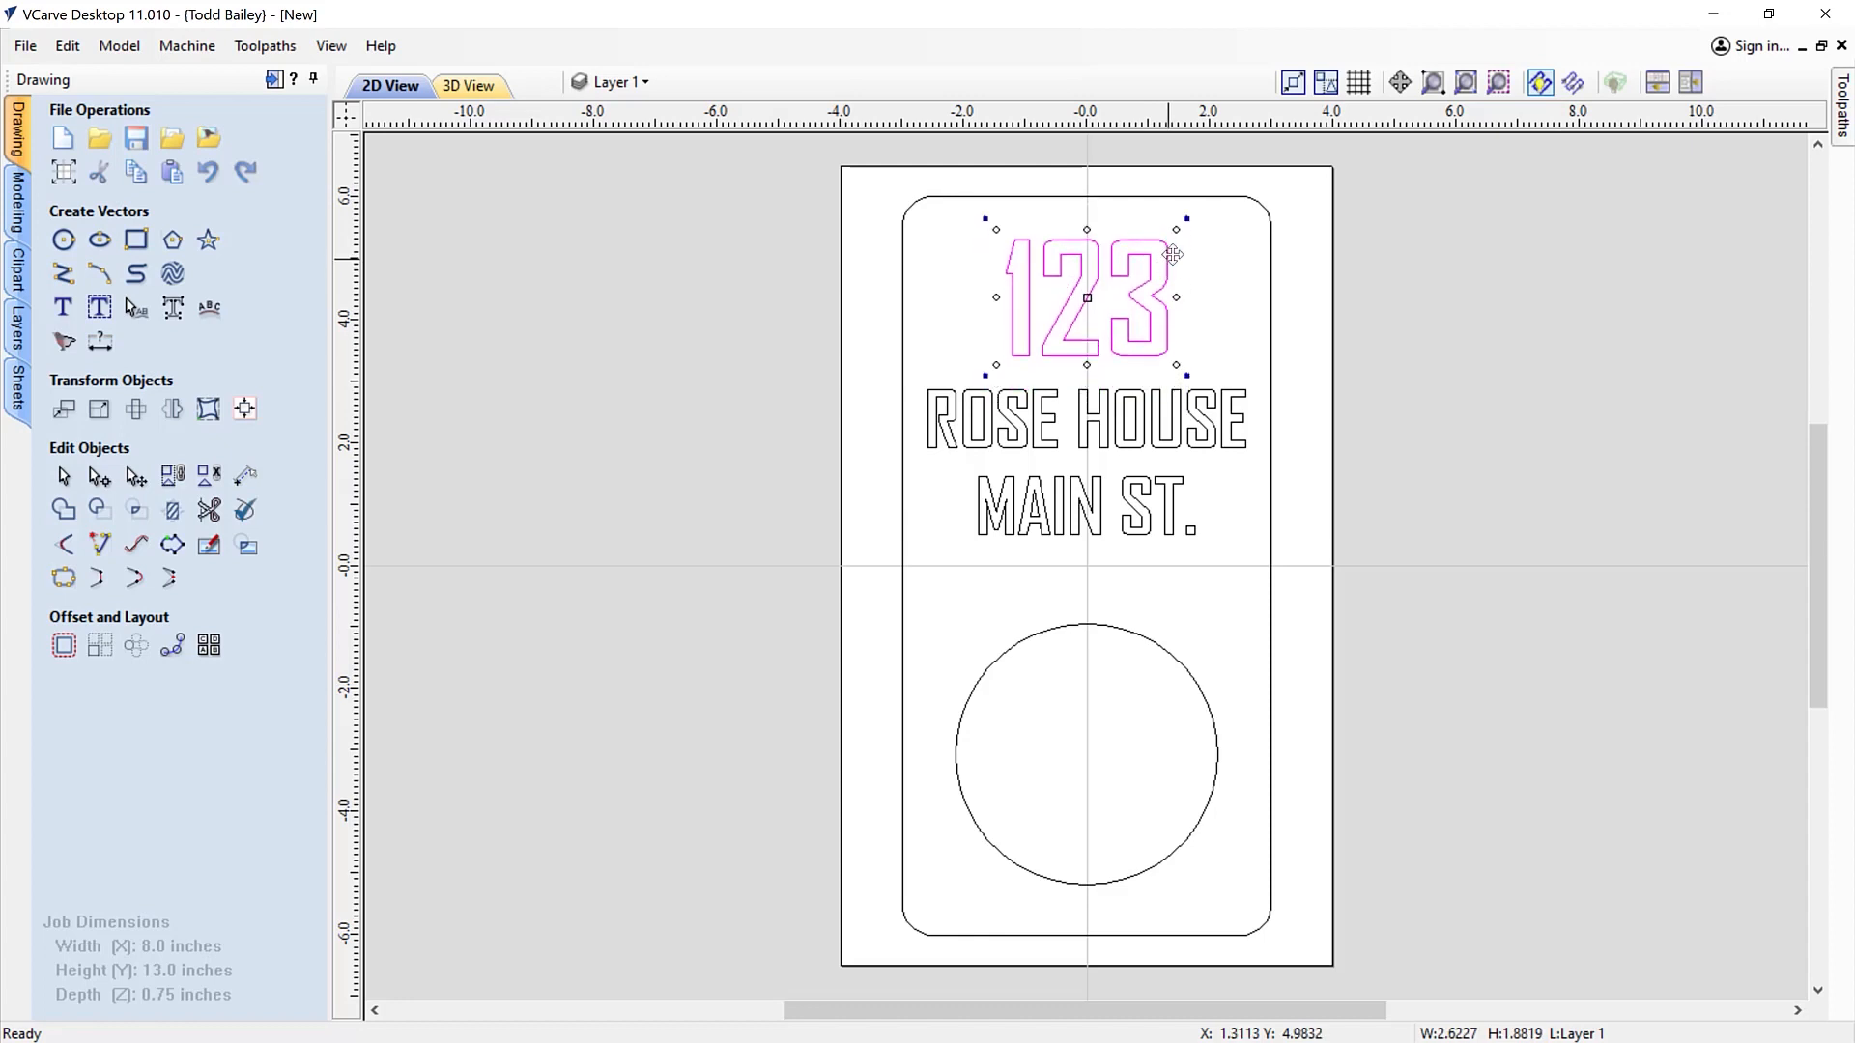
{"action": "left_click_drag", "start_coordinate": [1175, 228], "coordinate": [1184, 222], "text": "shift"}
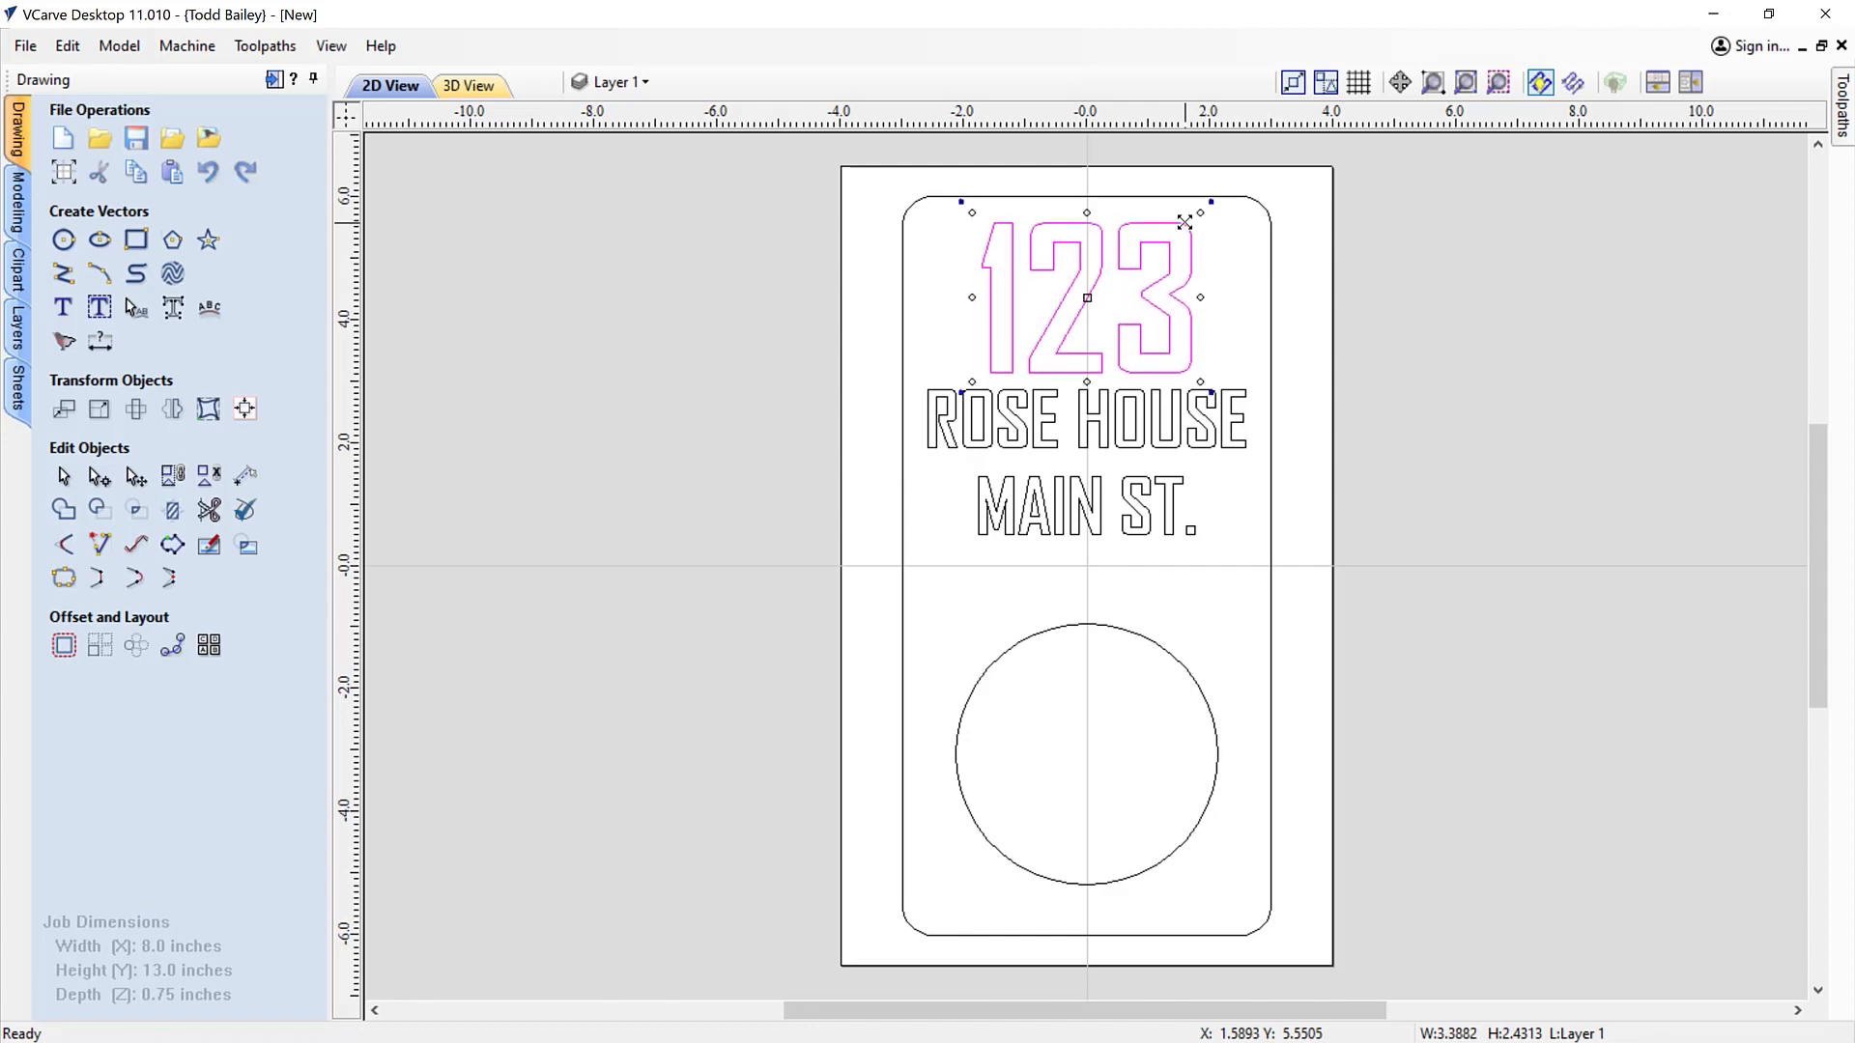
Enlarge the street line to about 5.11 by 1.37 inches and nudge the house name line slightly down
{"action": "left_click", "coordinate": [1035, 425]}
{"action": "left_click", "coordinate": [1033, 503]}
{"action": "left_click", "coordinate": [1106, 488]}
{"action": "mouse_move", "coordinate": [1207, 466]}
{"action": "left_mouse_down"}
{"action": "mouse_move", "coordinate": [1241, 452]}
{"action": "mouse_move", "coordinate": [1208, 491]}
{"action": "mouse_move", "coordinate": [1214, 465]}
{"action": "left_mouse_up"}
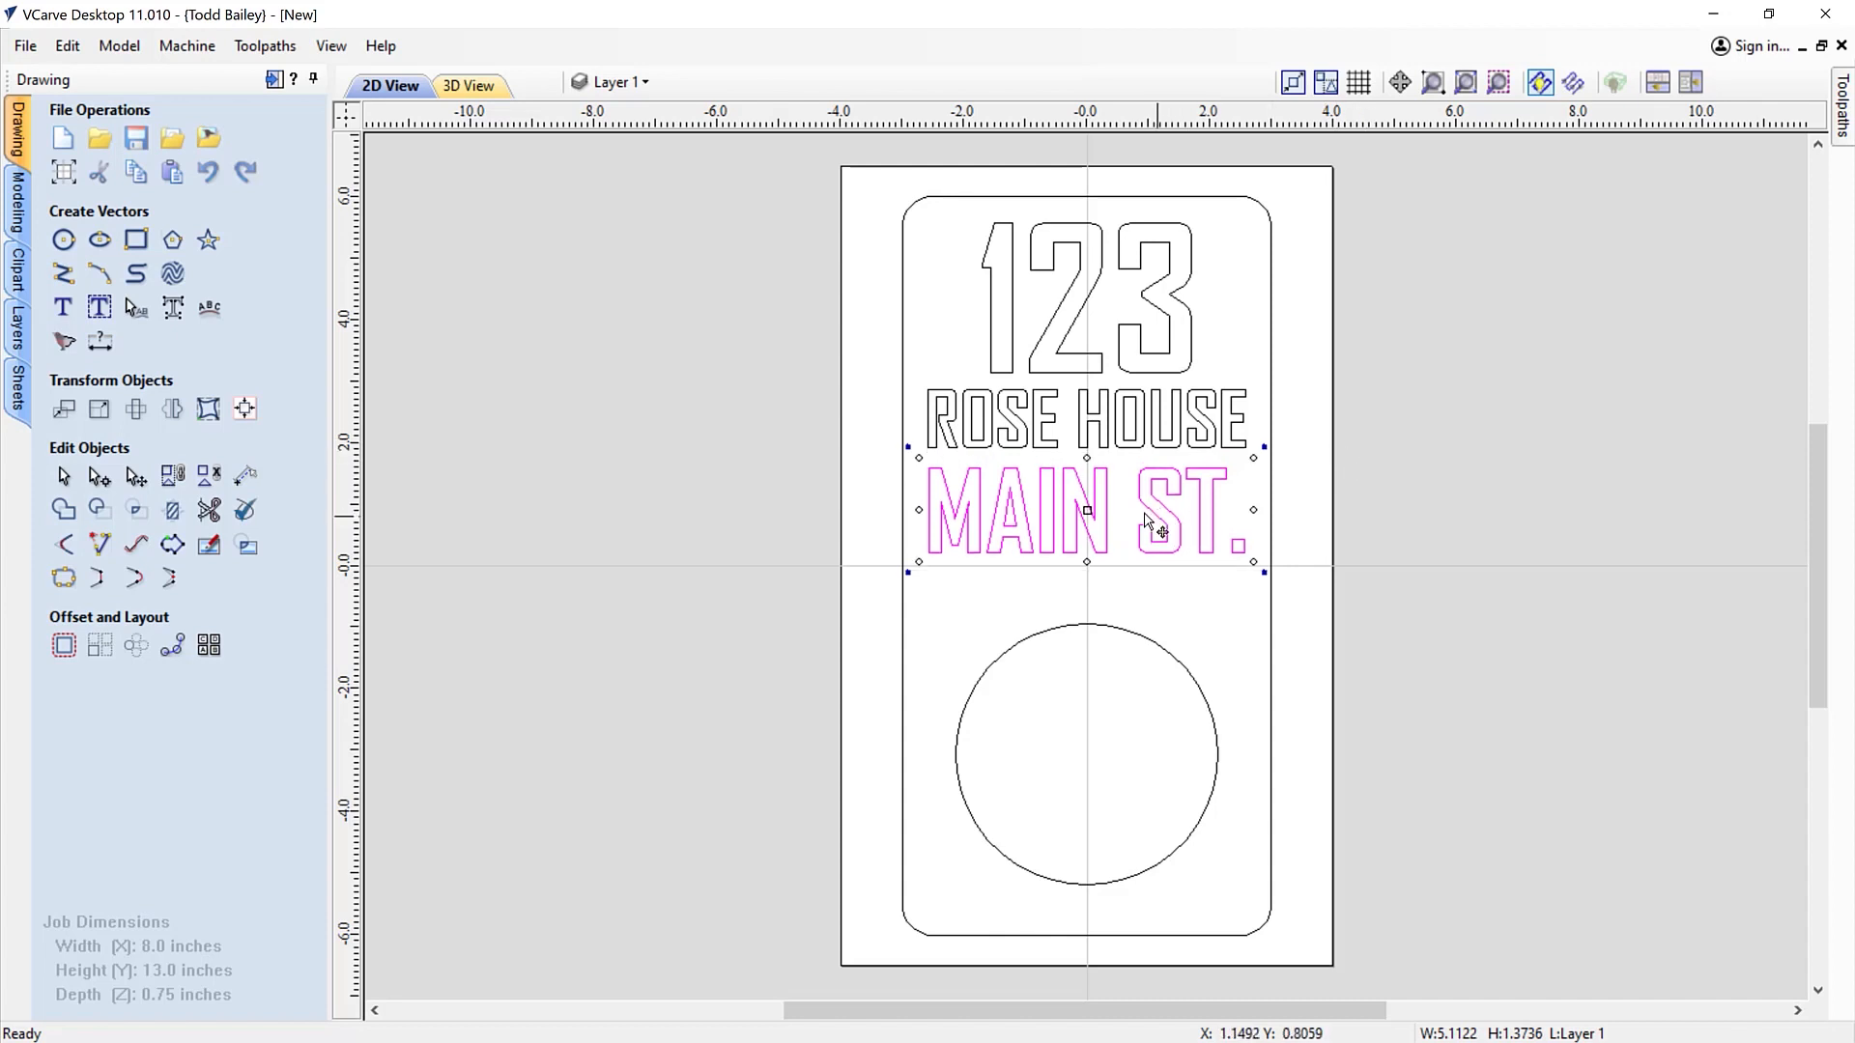
{"action": "left_click", "coordinate": [1058, 446]}
Move all three text lines down together by about 0.3 inches, keeping them above the circle
{"action": "left_click_drag", "start_coordinate": [843, 179], "coordinate": [1354, 593]}
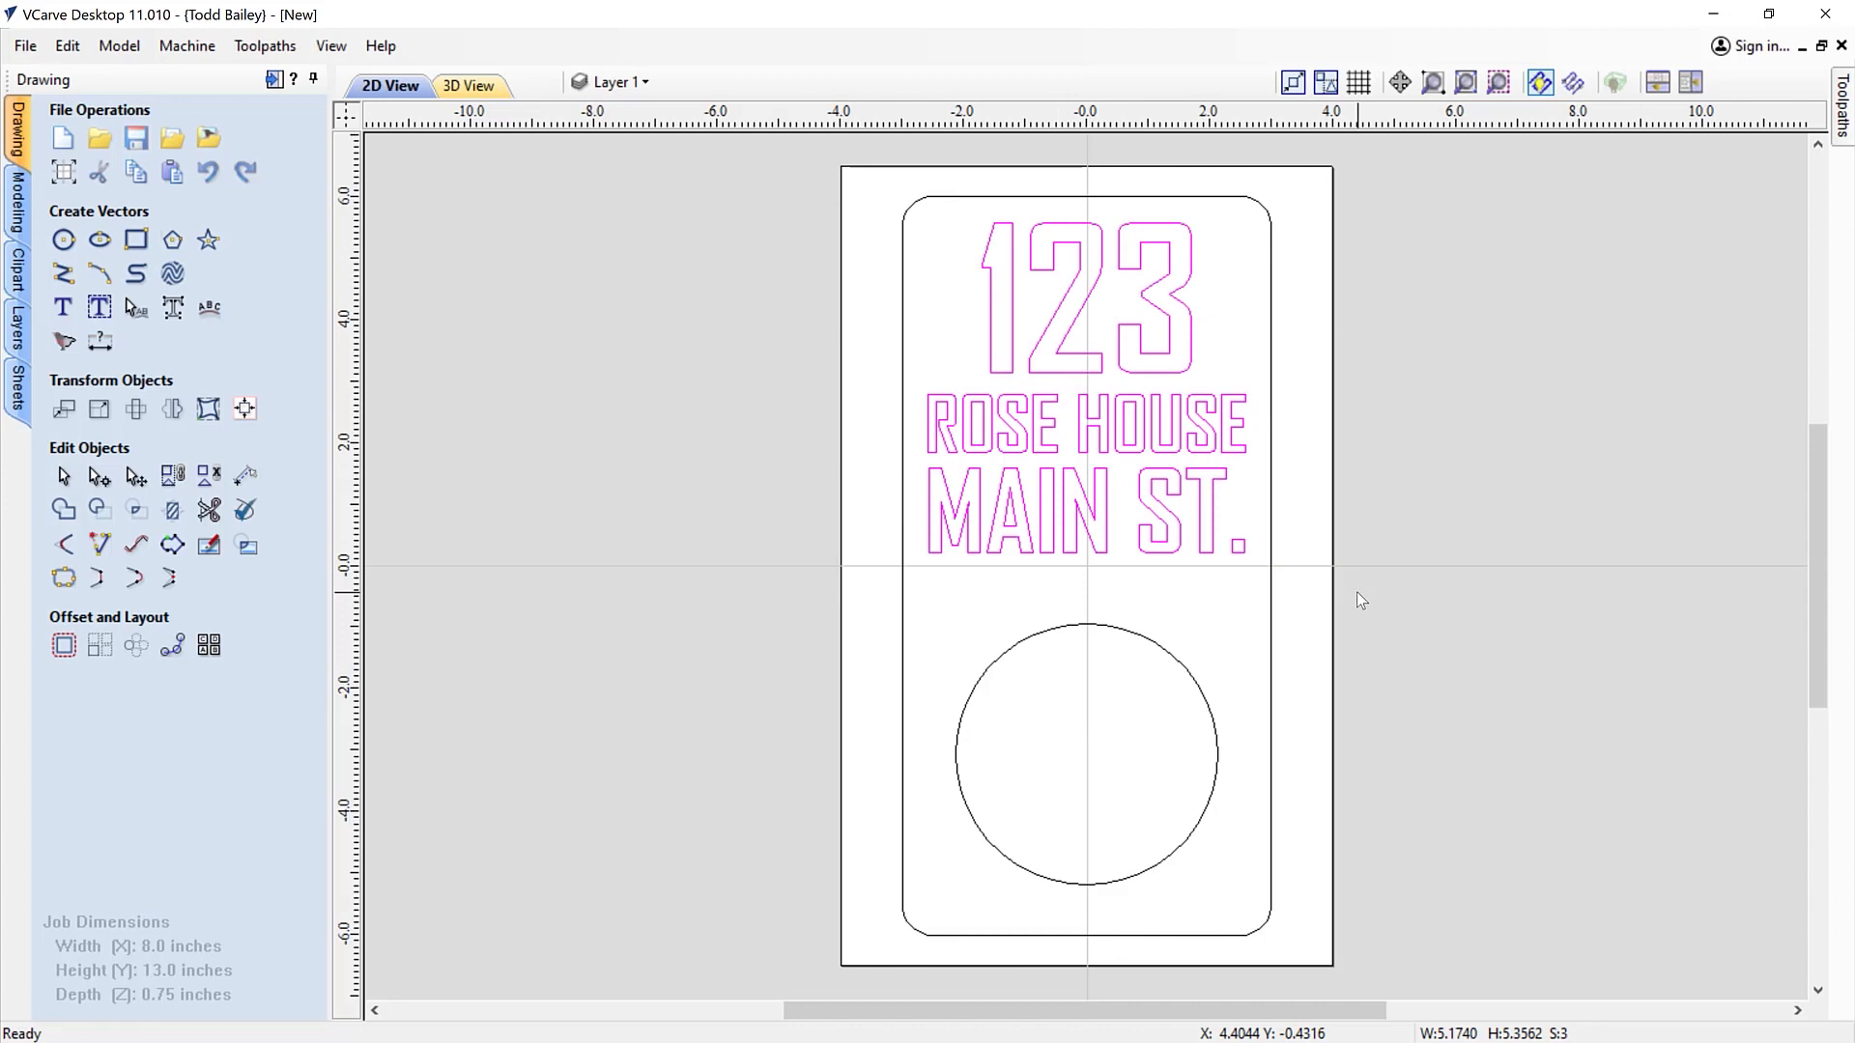
{"action": "key", "text": "Down"}
{"action": "key", "text": "Down"}
{"action": "key", "text": "Down"}
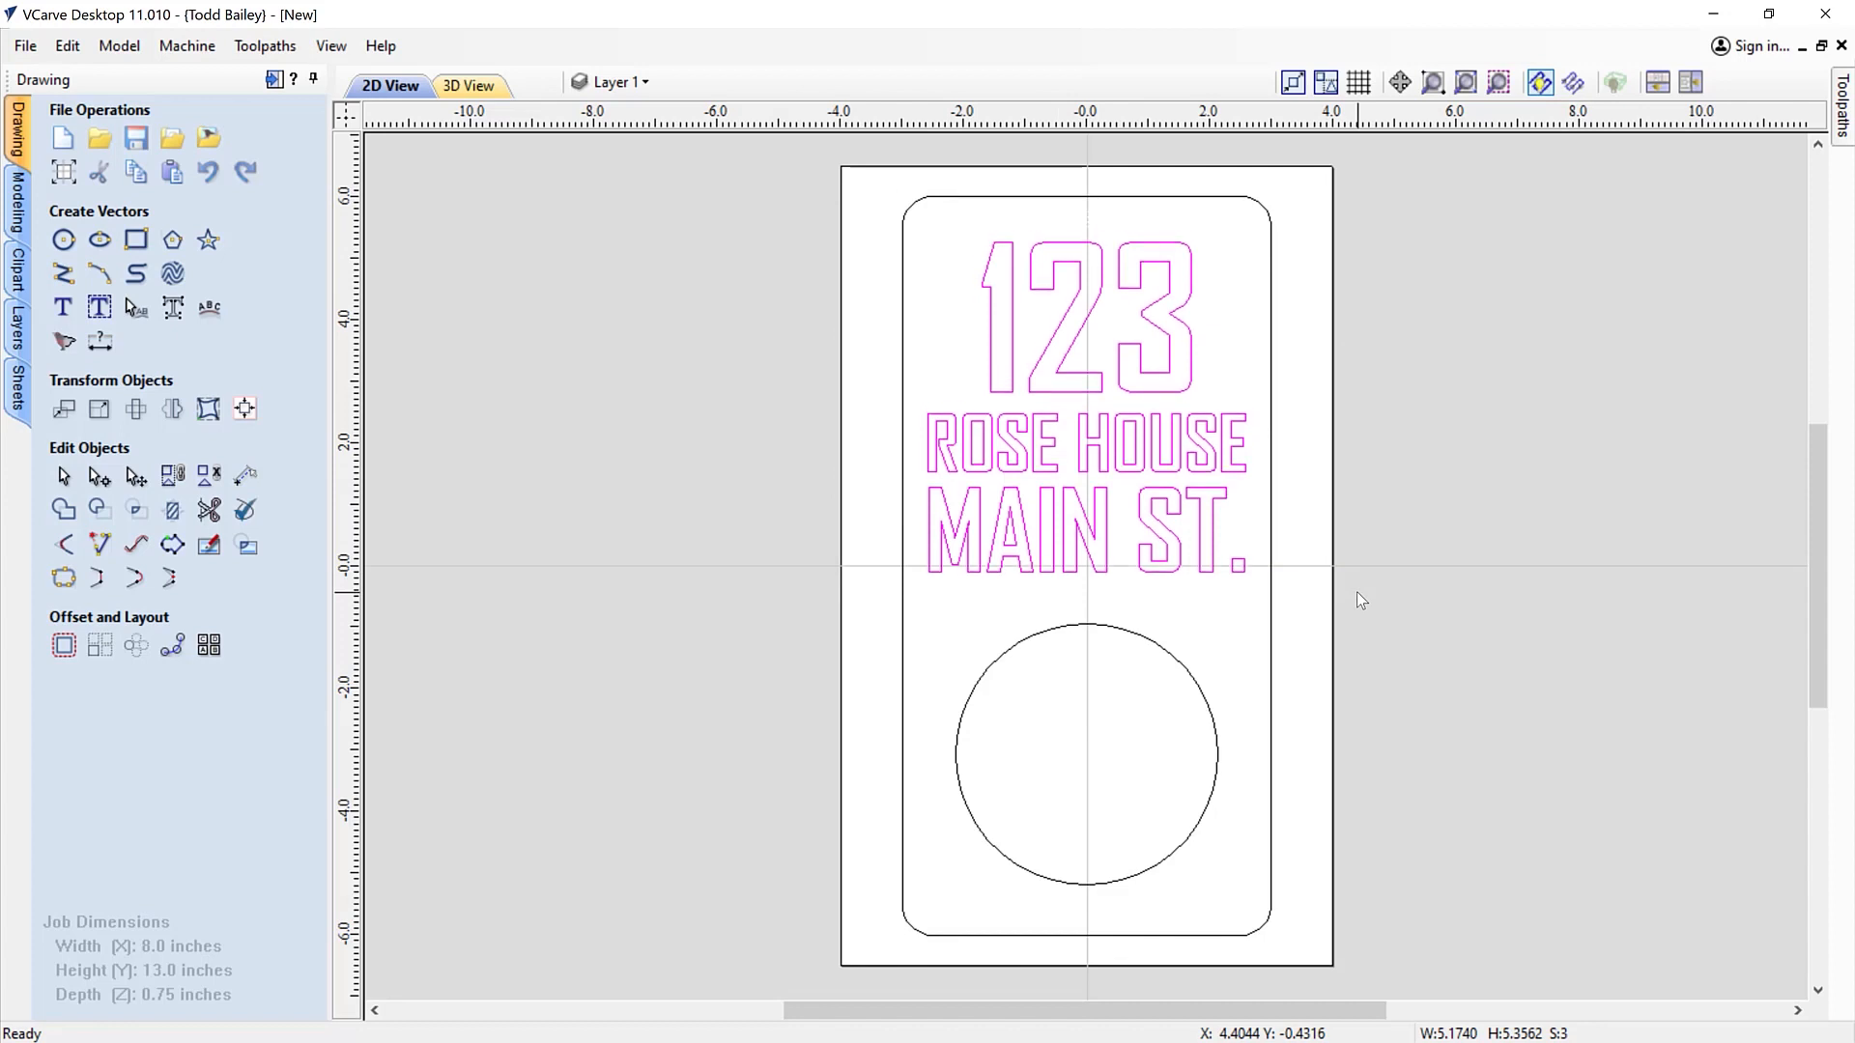
{"action": "left_click", "coordinate": [1413, 450]}
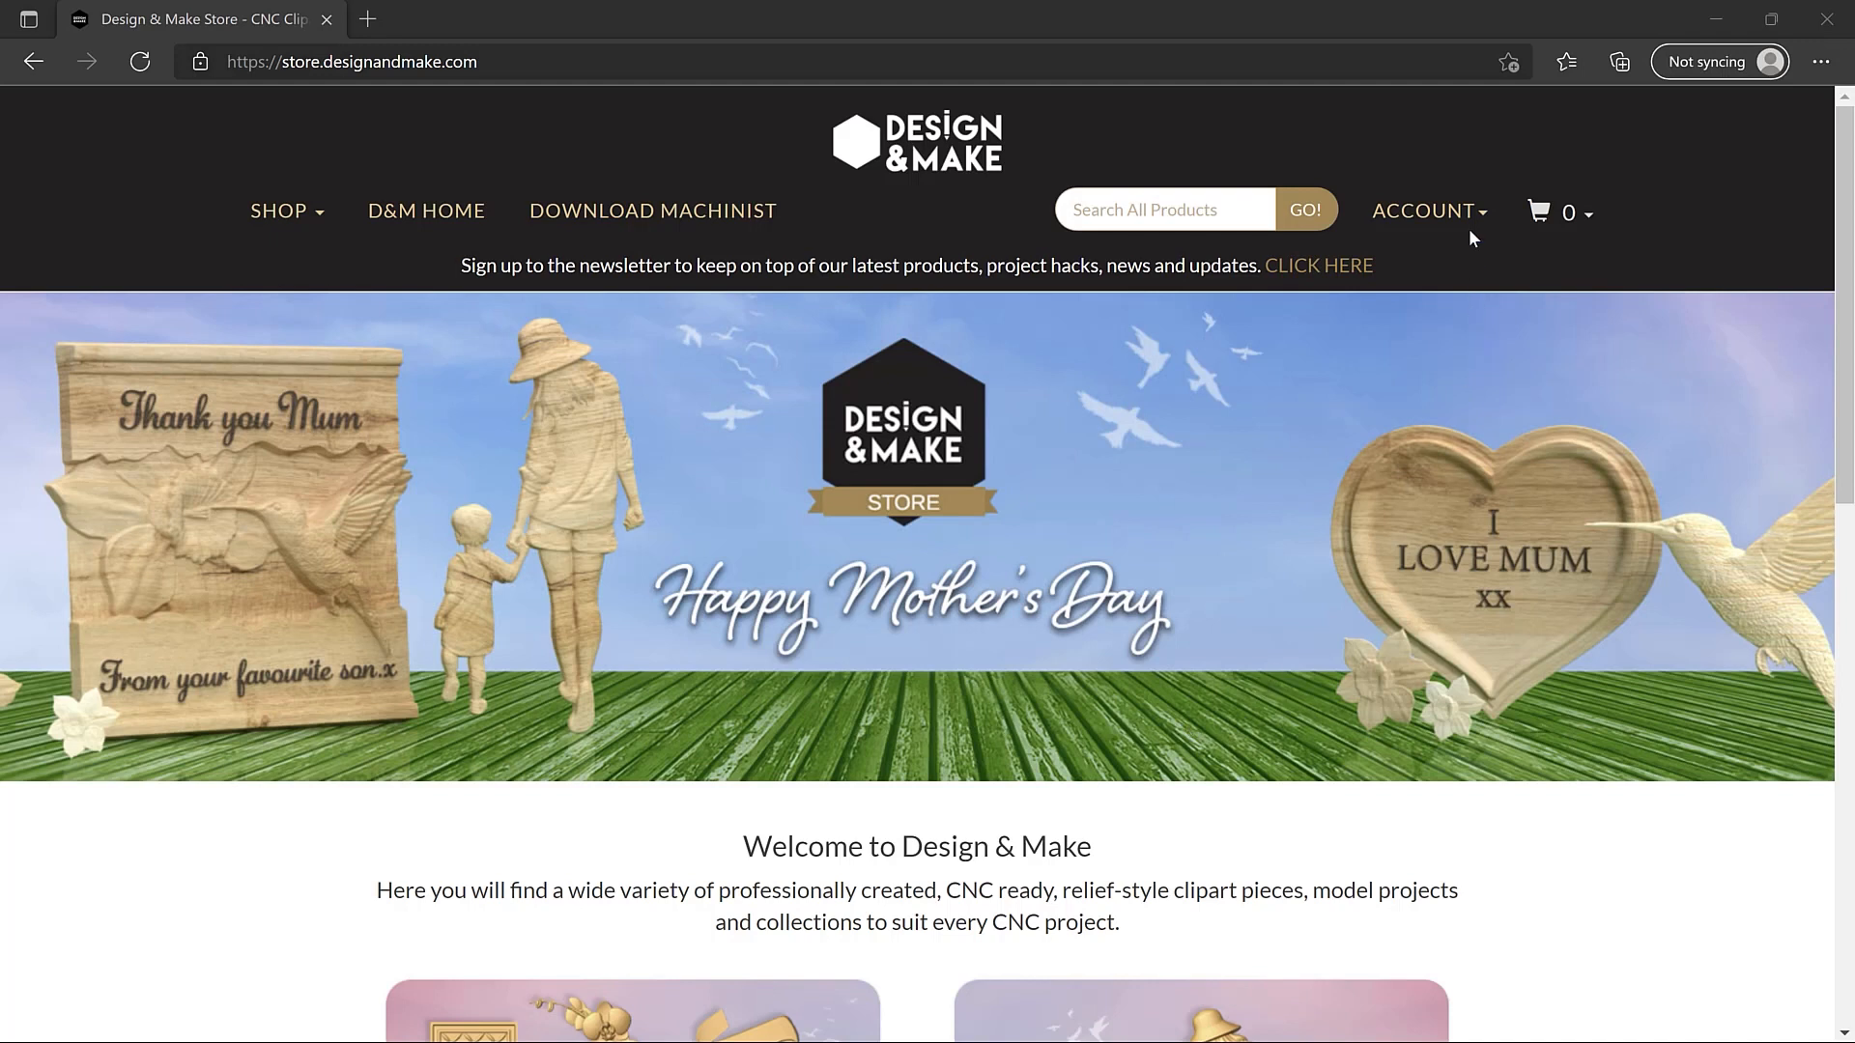
Switch to the Design & Make store in Microsoft Edge and log in with the account email and password
{"action": "left_click", "coordinate": [1428, 211]}
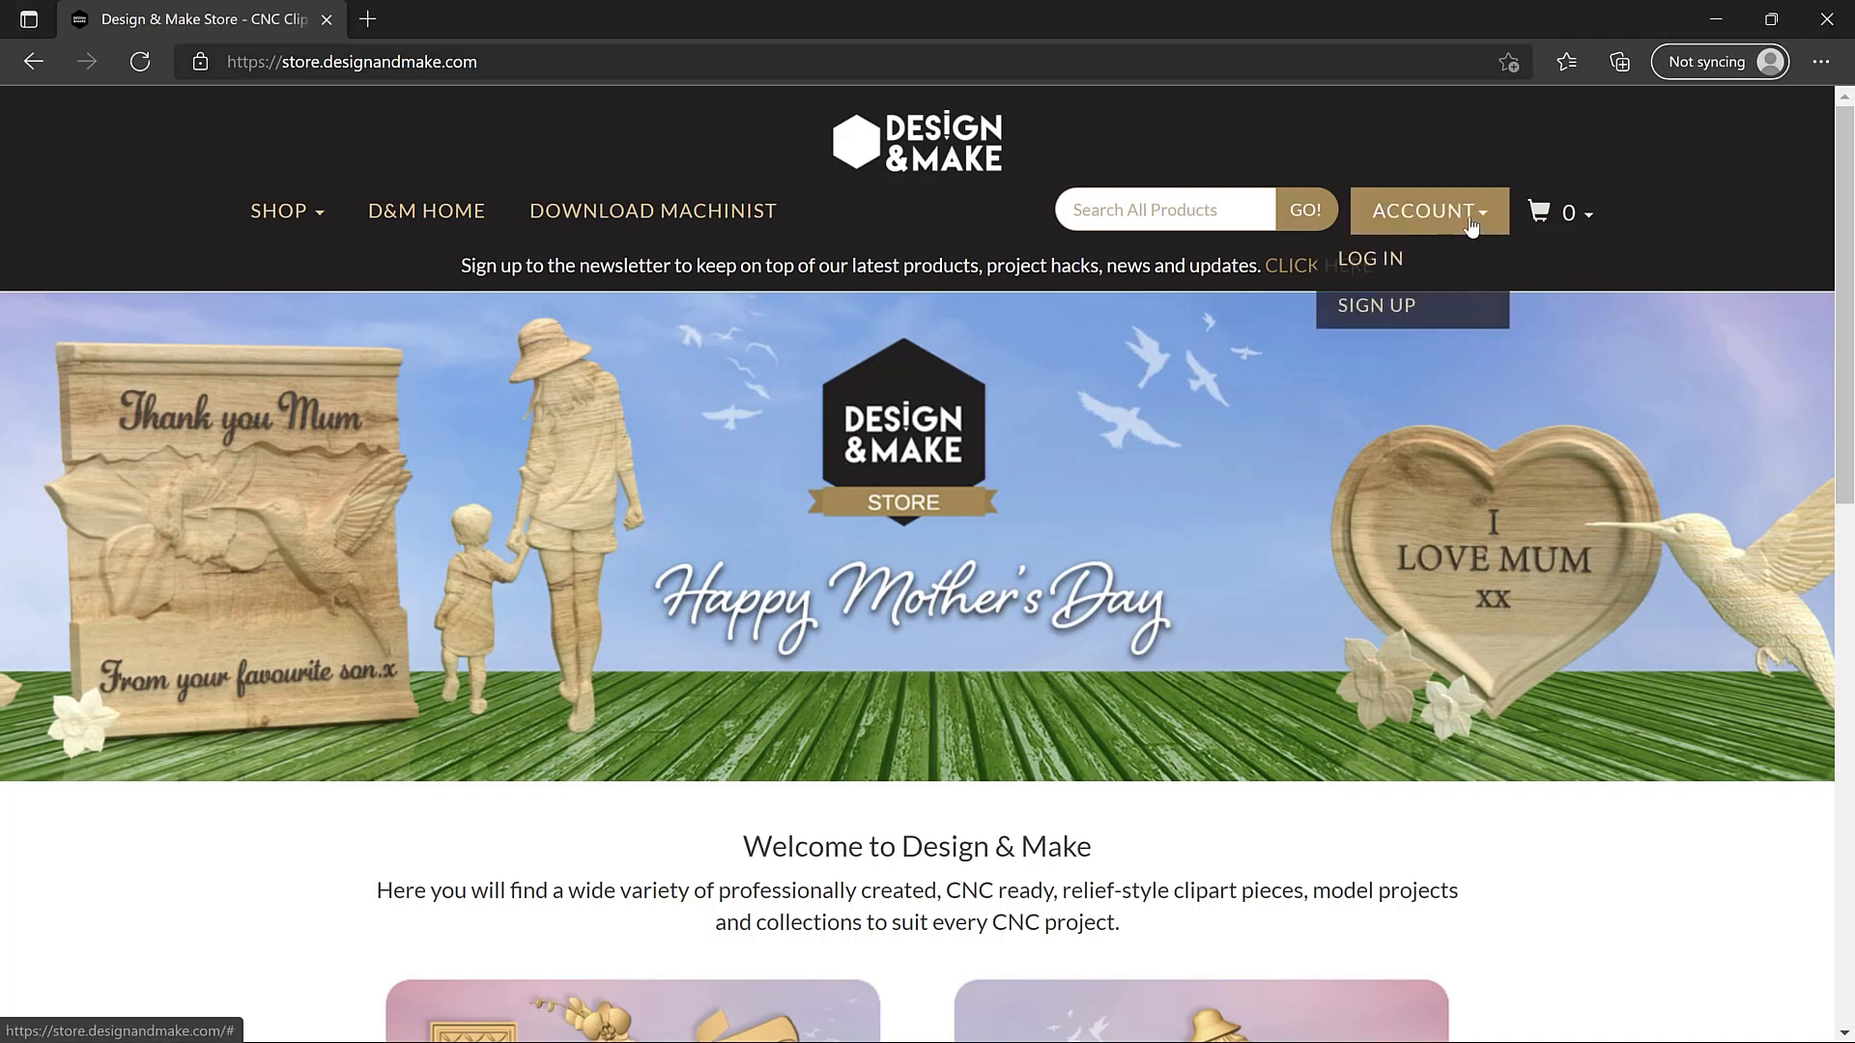
{"action": "left_click", "coordinate": [1403, 268]}
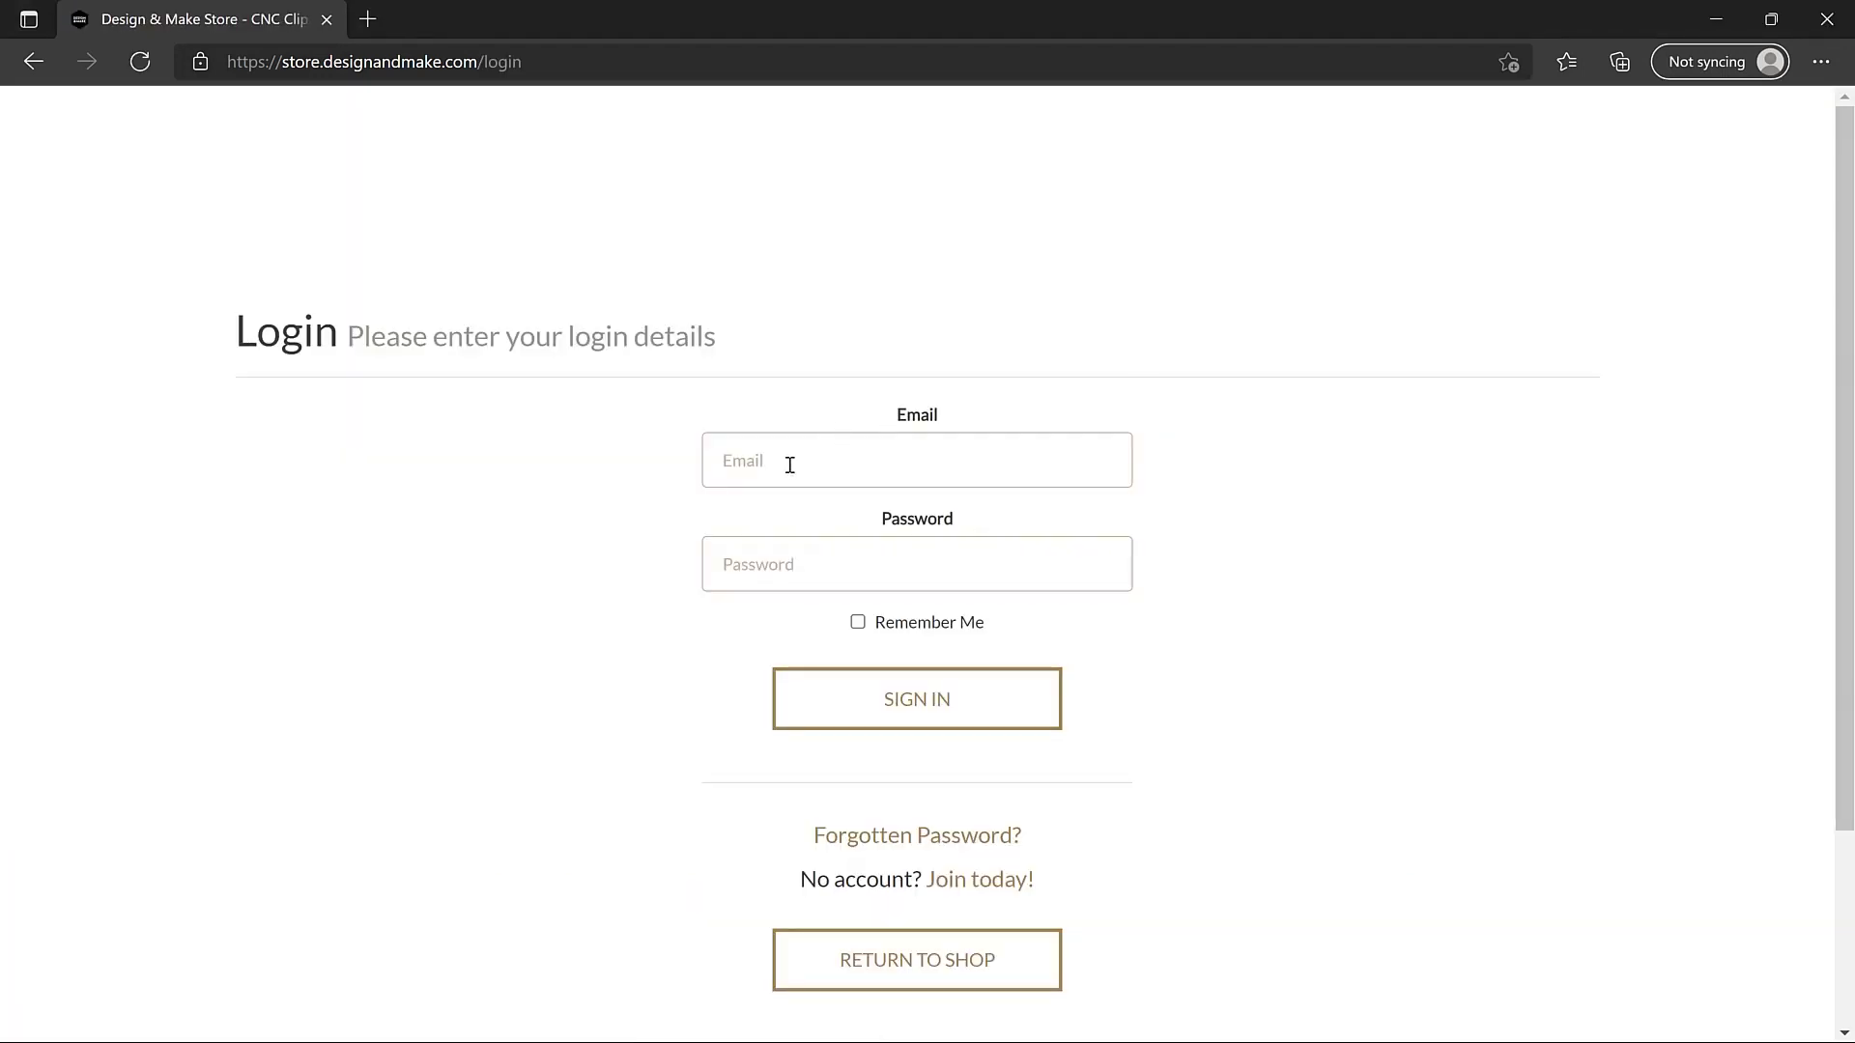
{"action": "left_click", "coordinate": [792, 460]}
{"action": "left_click", "coordinate": [777, 549]}
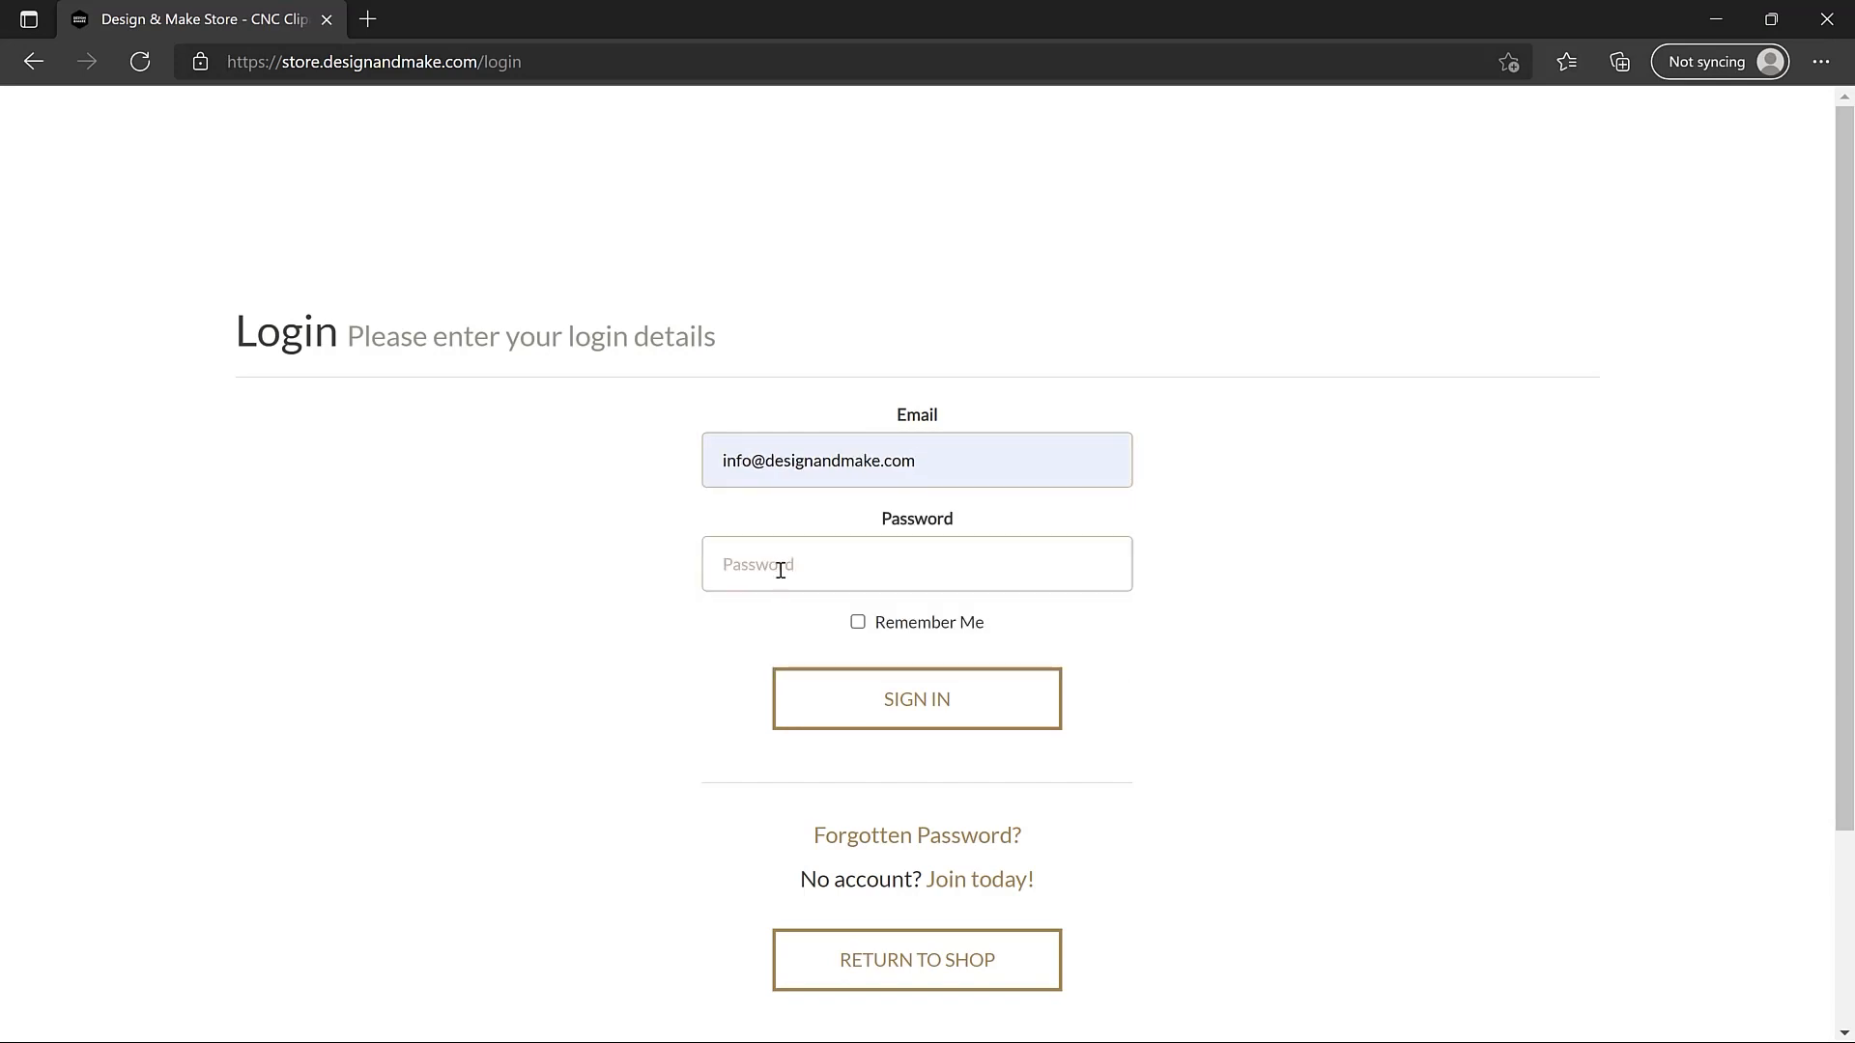
{"action": "key", "text": "ctrl+v"}
{"action": "left_click", "coordinate": [833, 696]}
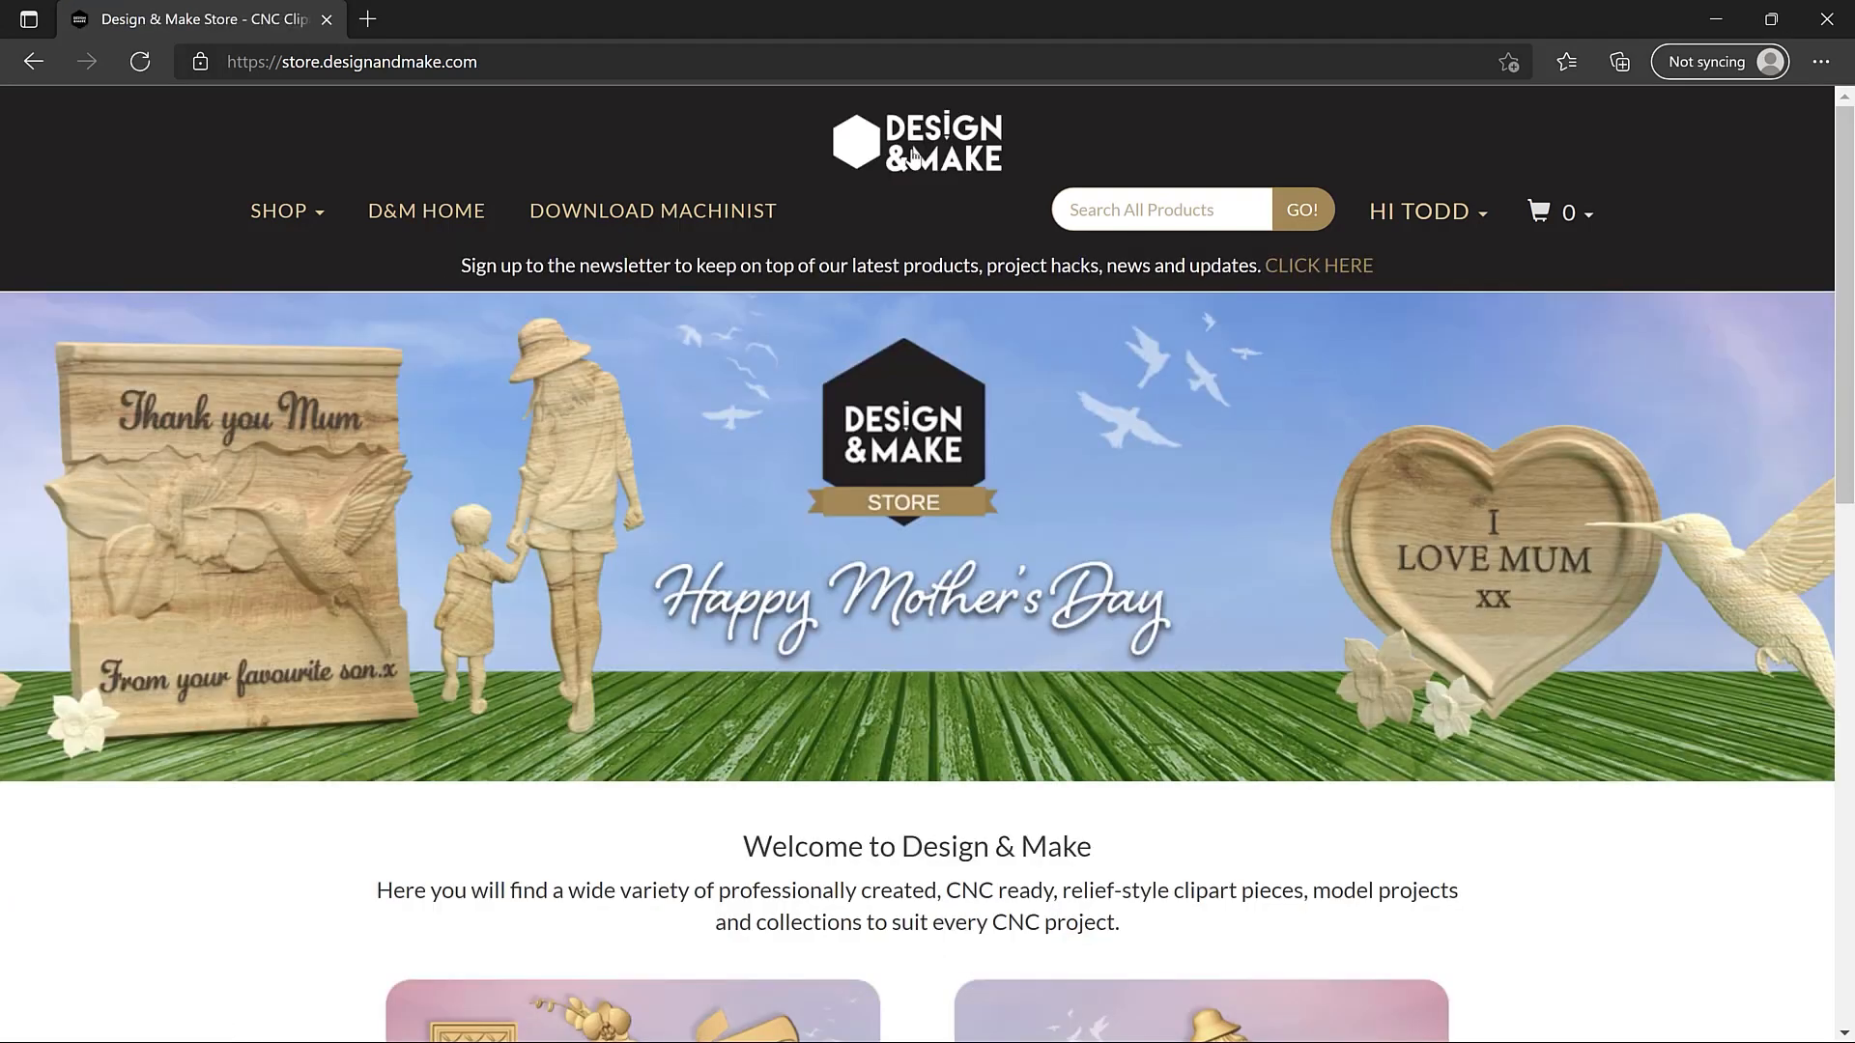
Open the store's individual models section and look through its featured categories and category list
{"action": "scroll", "coordinate": [906, 357], "scroll_direction": "down", "scroll_amount": 7}
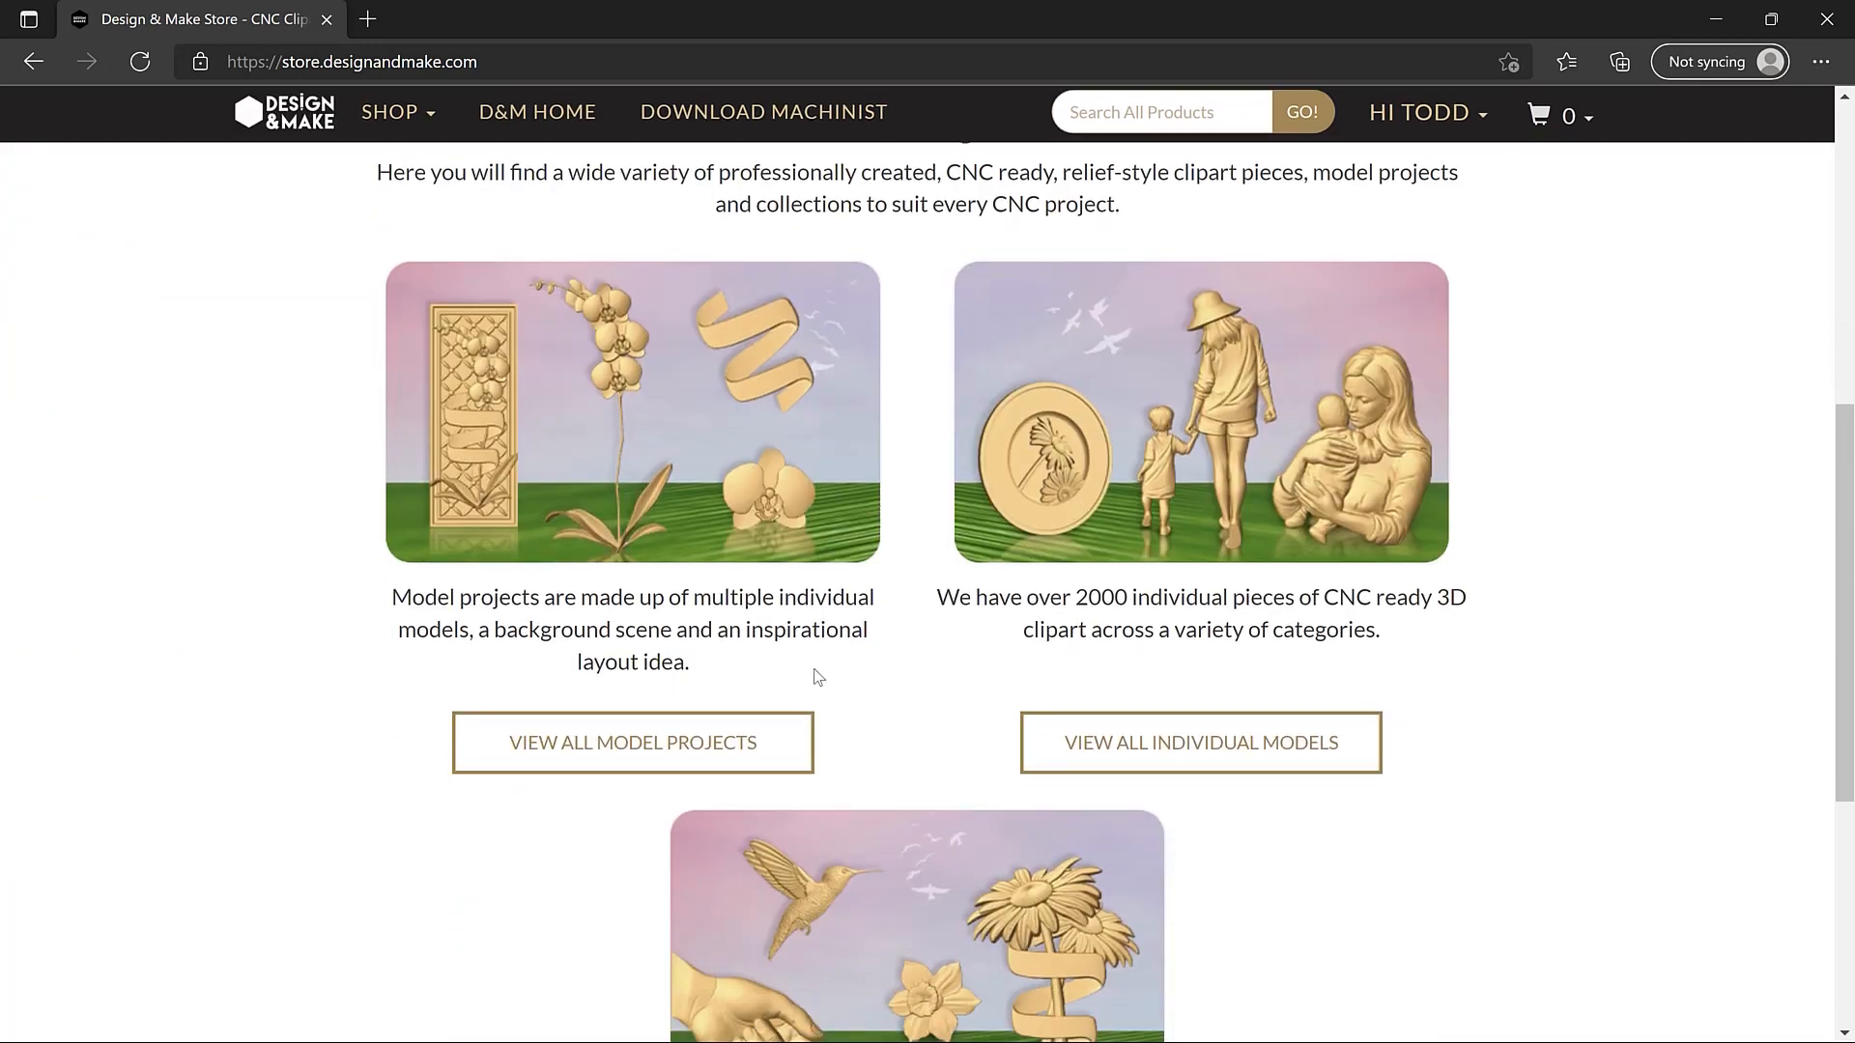
{"action": "left_click", "coordinate": [1251, 759]}
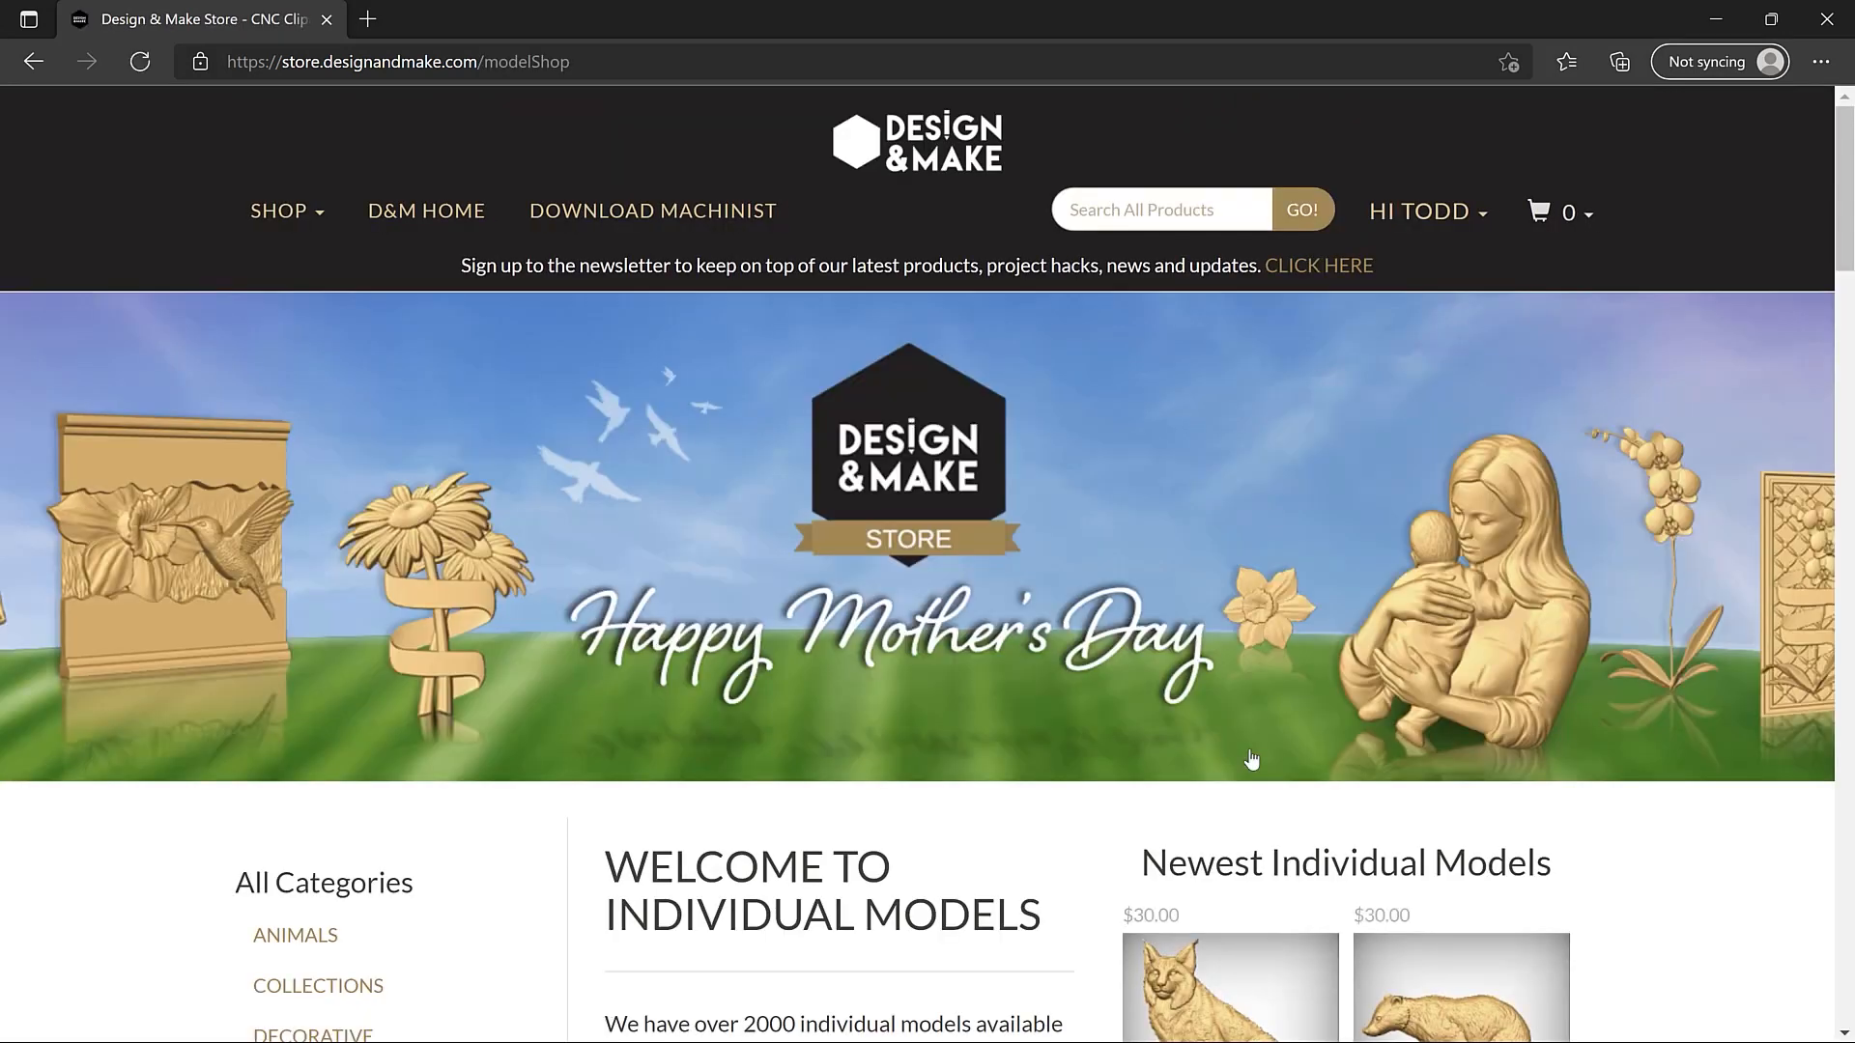
{"action": "scroll", "coordinate": [1251, 758], "scroll_direction": "down", "scroll_amount": 3}
{"action": "scroll", "coordinate": [1251, 758], "scroll_direction": "down", "scroll_amount": 8}
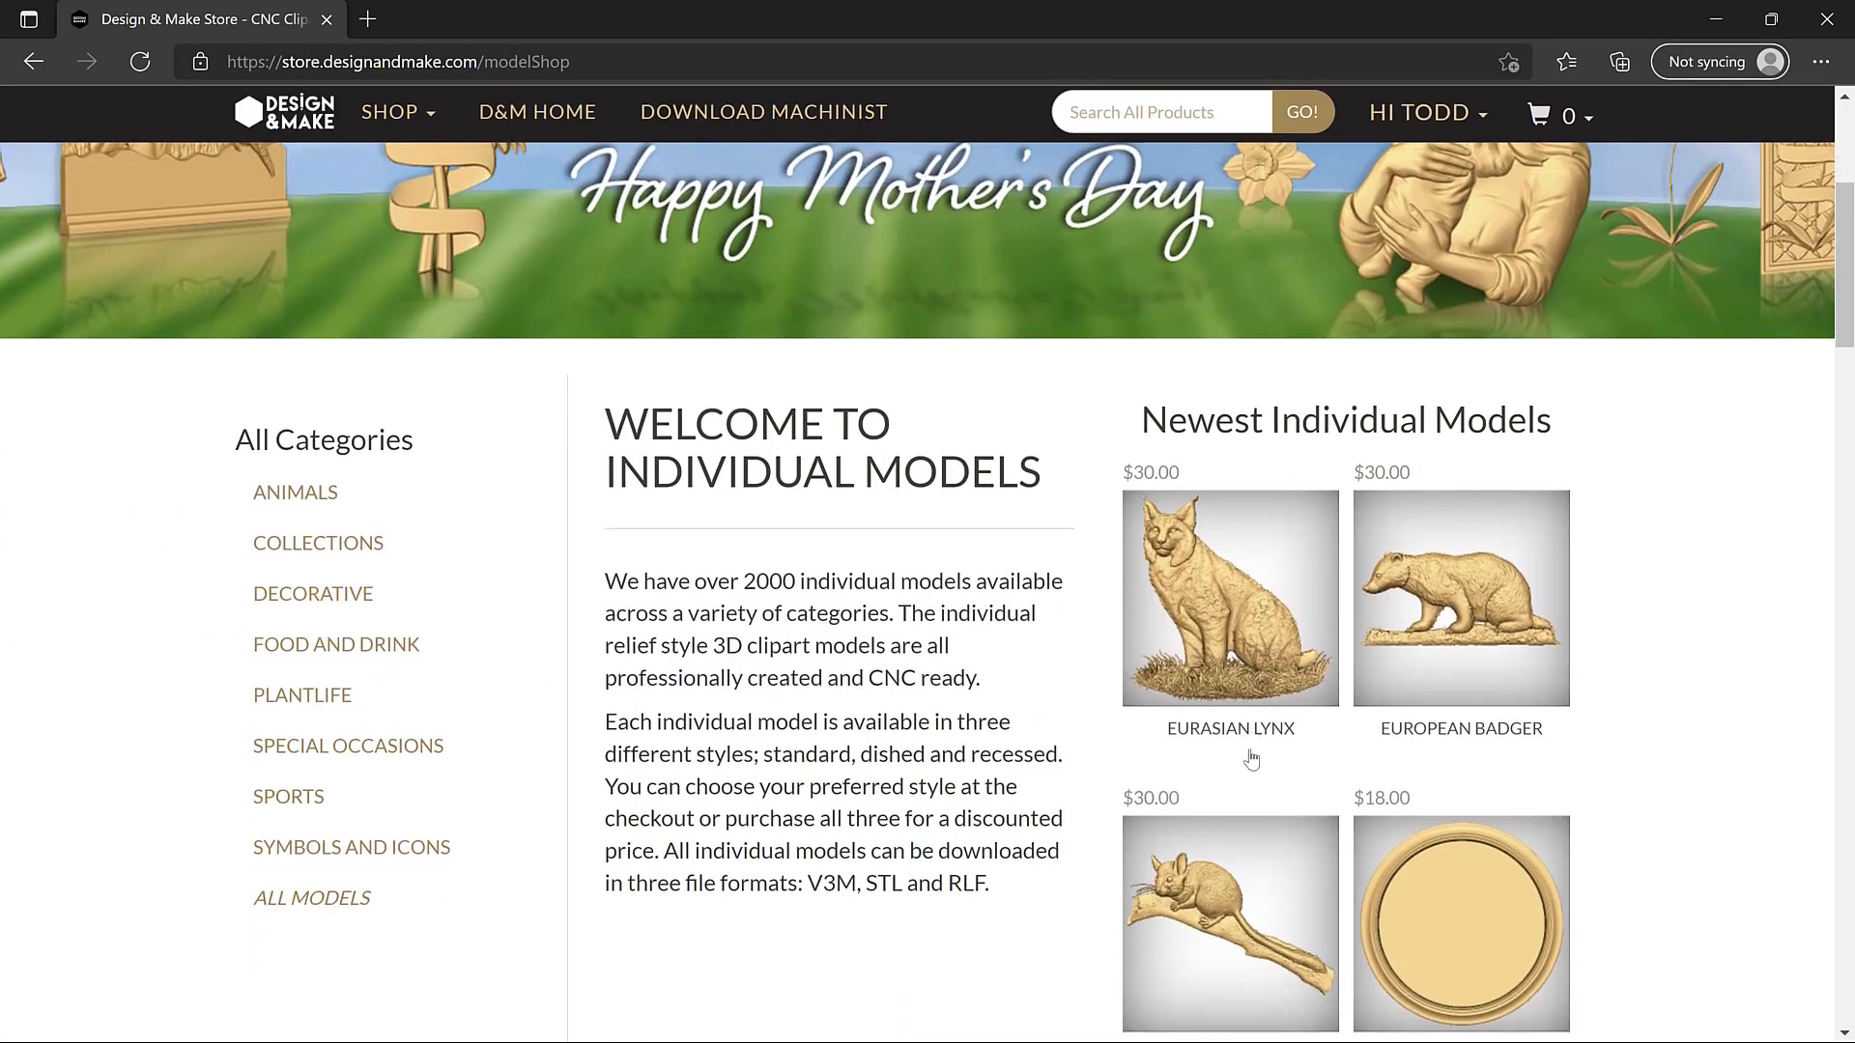
{"action": "scroll", "coordinate": [1251, 758], "scroll_direction": "down", "scroll_amount": 10}
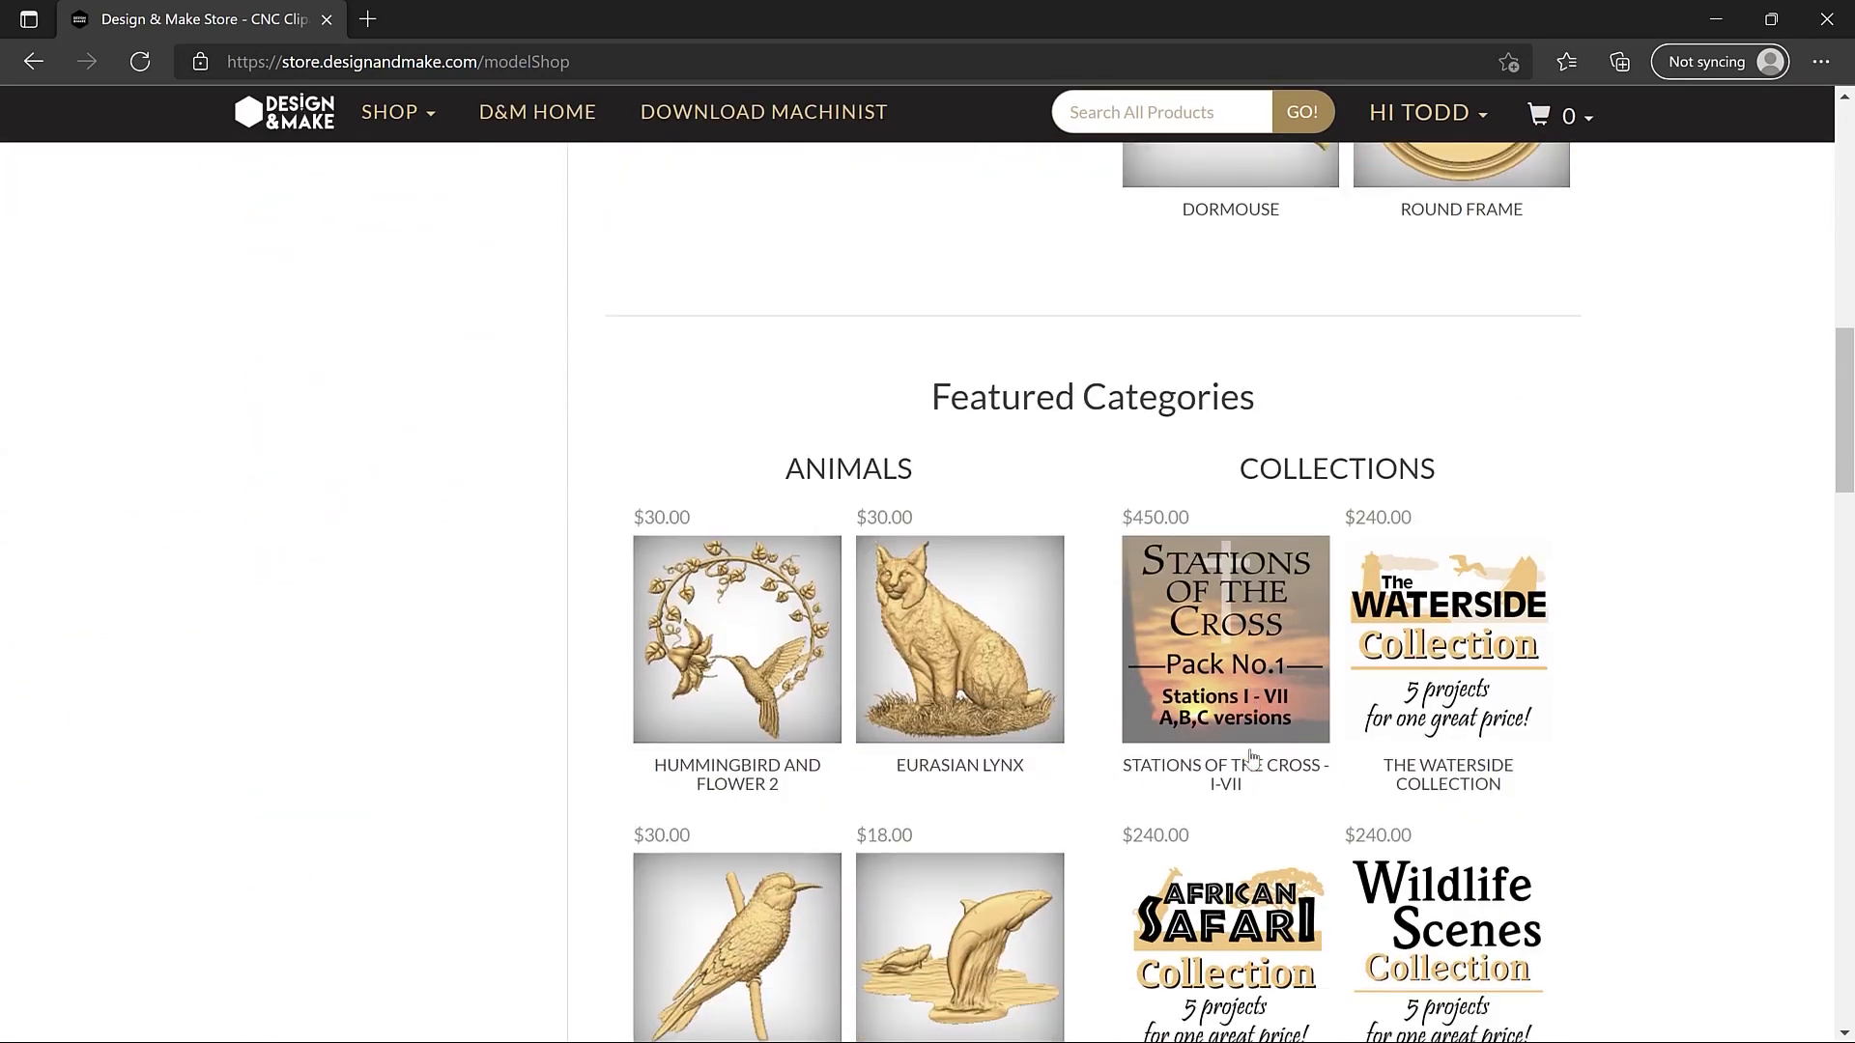
{"action": "scroll", "coordinate": [1251, 759], "scroll_direction": "down", "scroll_amount": 3}
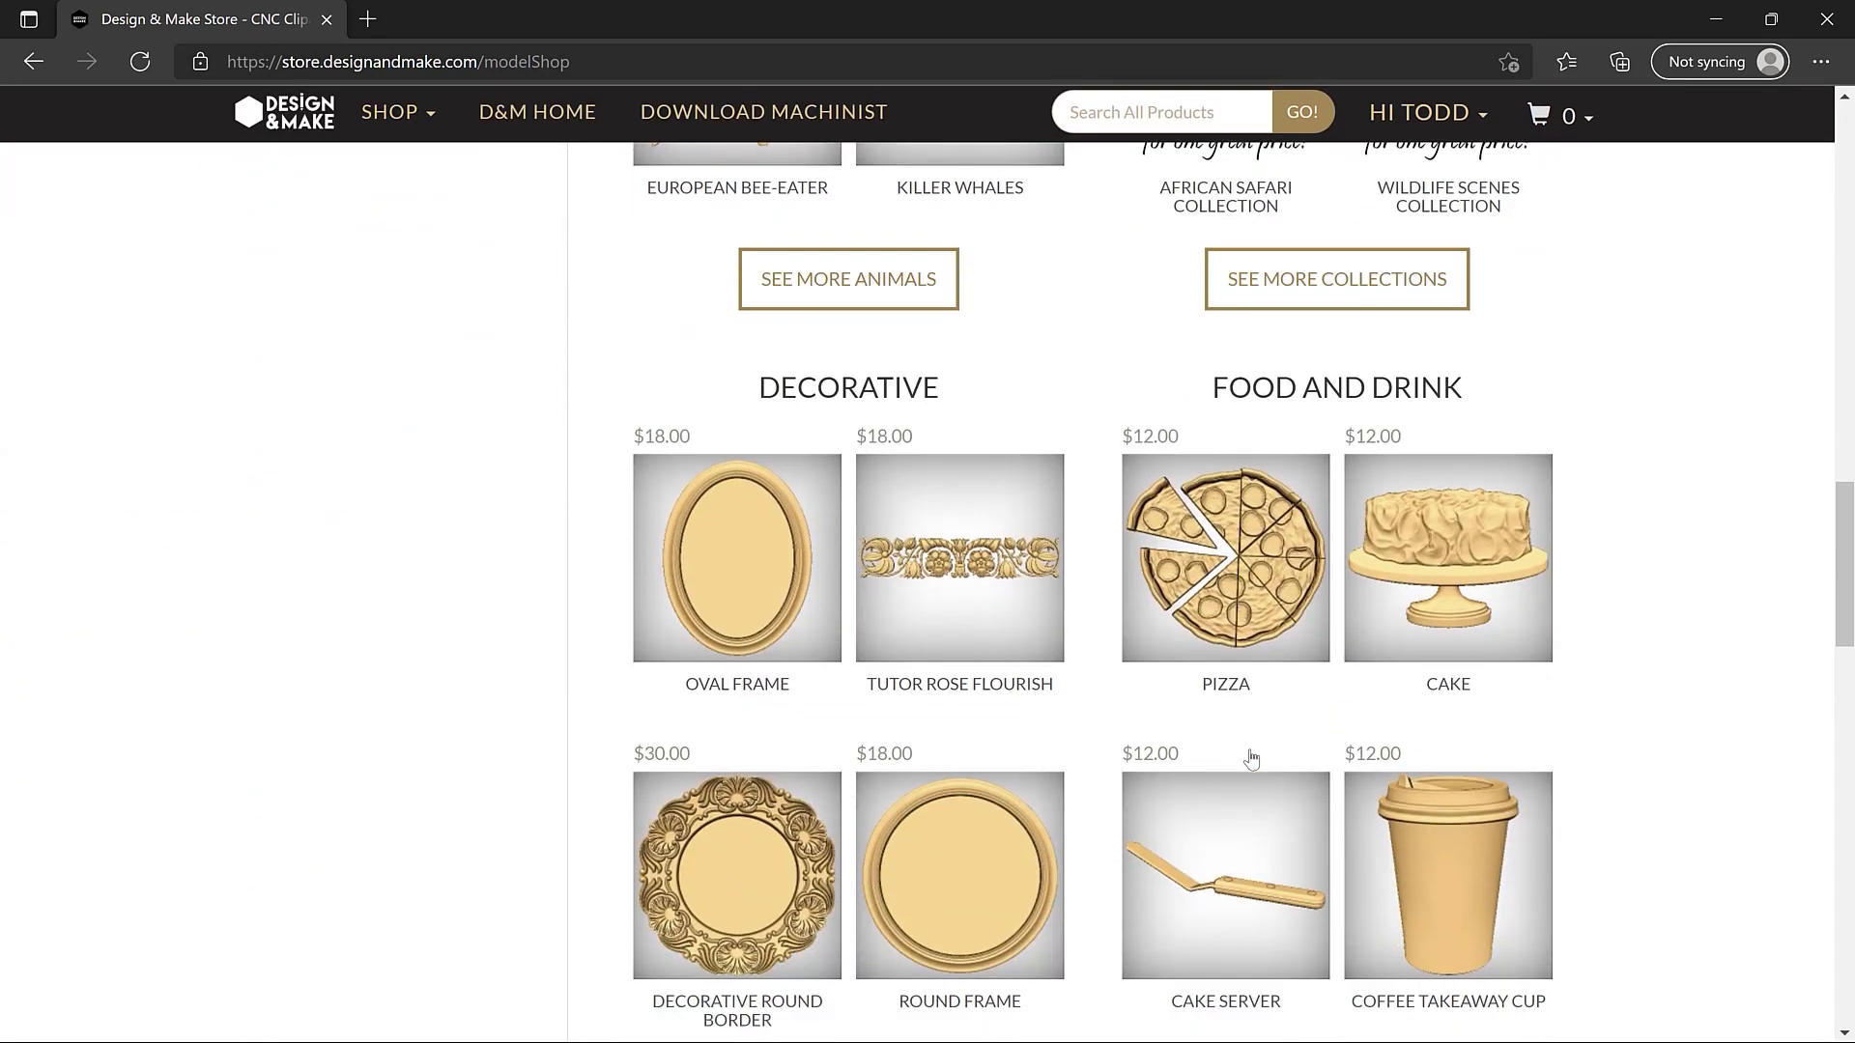
{"action": "scroll", "coordinate": [1251, 759], "scroll_direction": "down", "scroll_amount": 9}
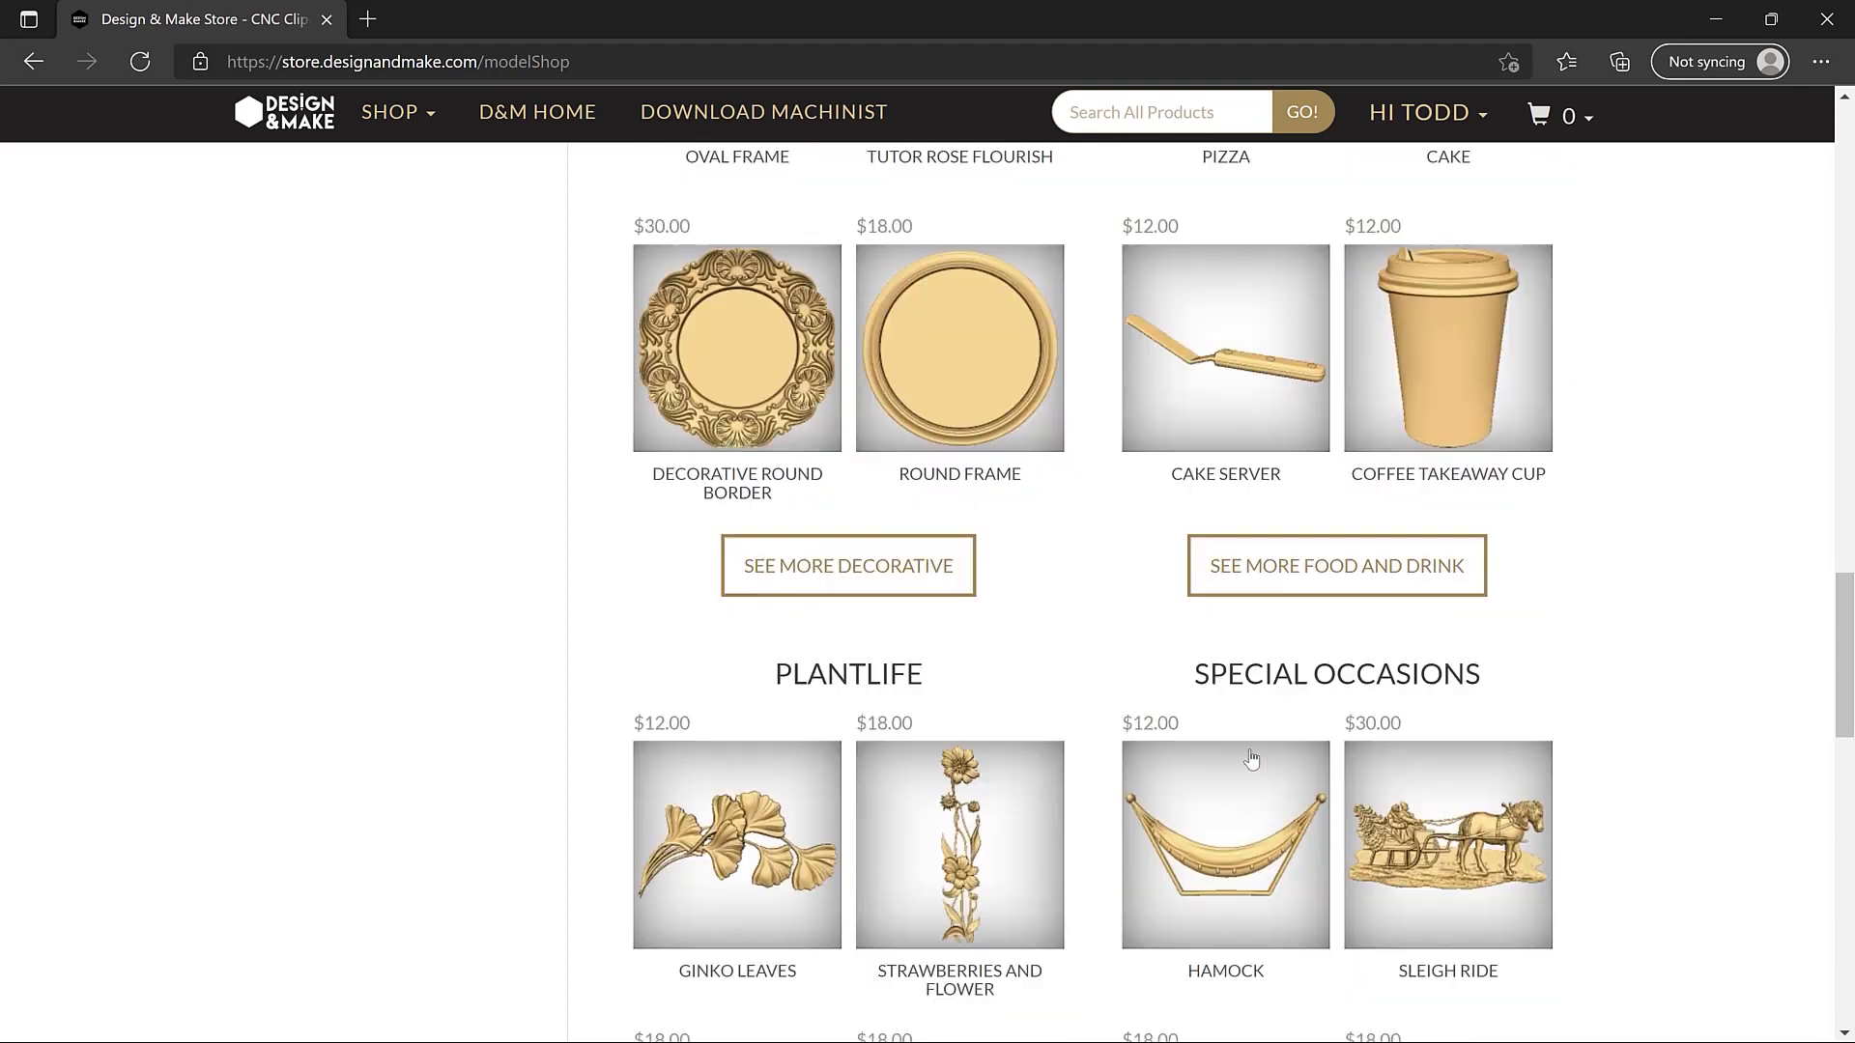
{"action": "scroll", "coordinate": [1251, 759], "scroll_direction": "up", "scroll_amount": 20}
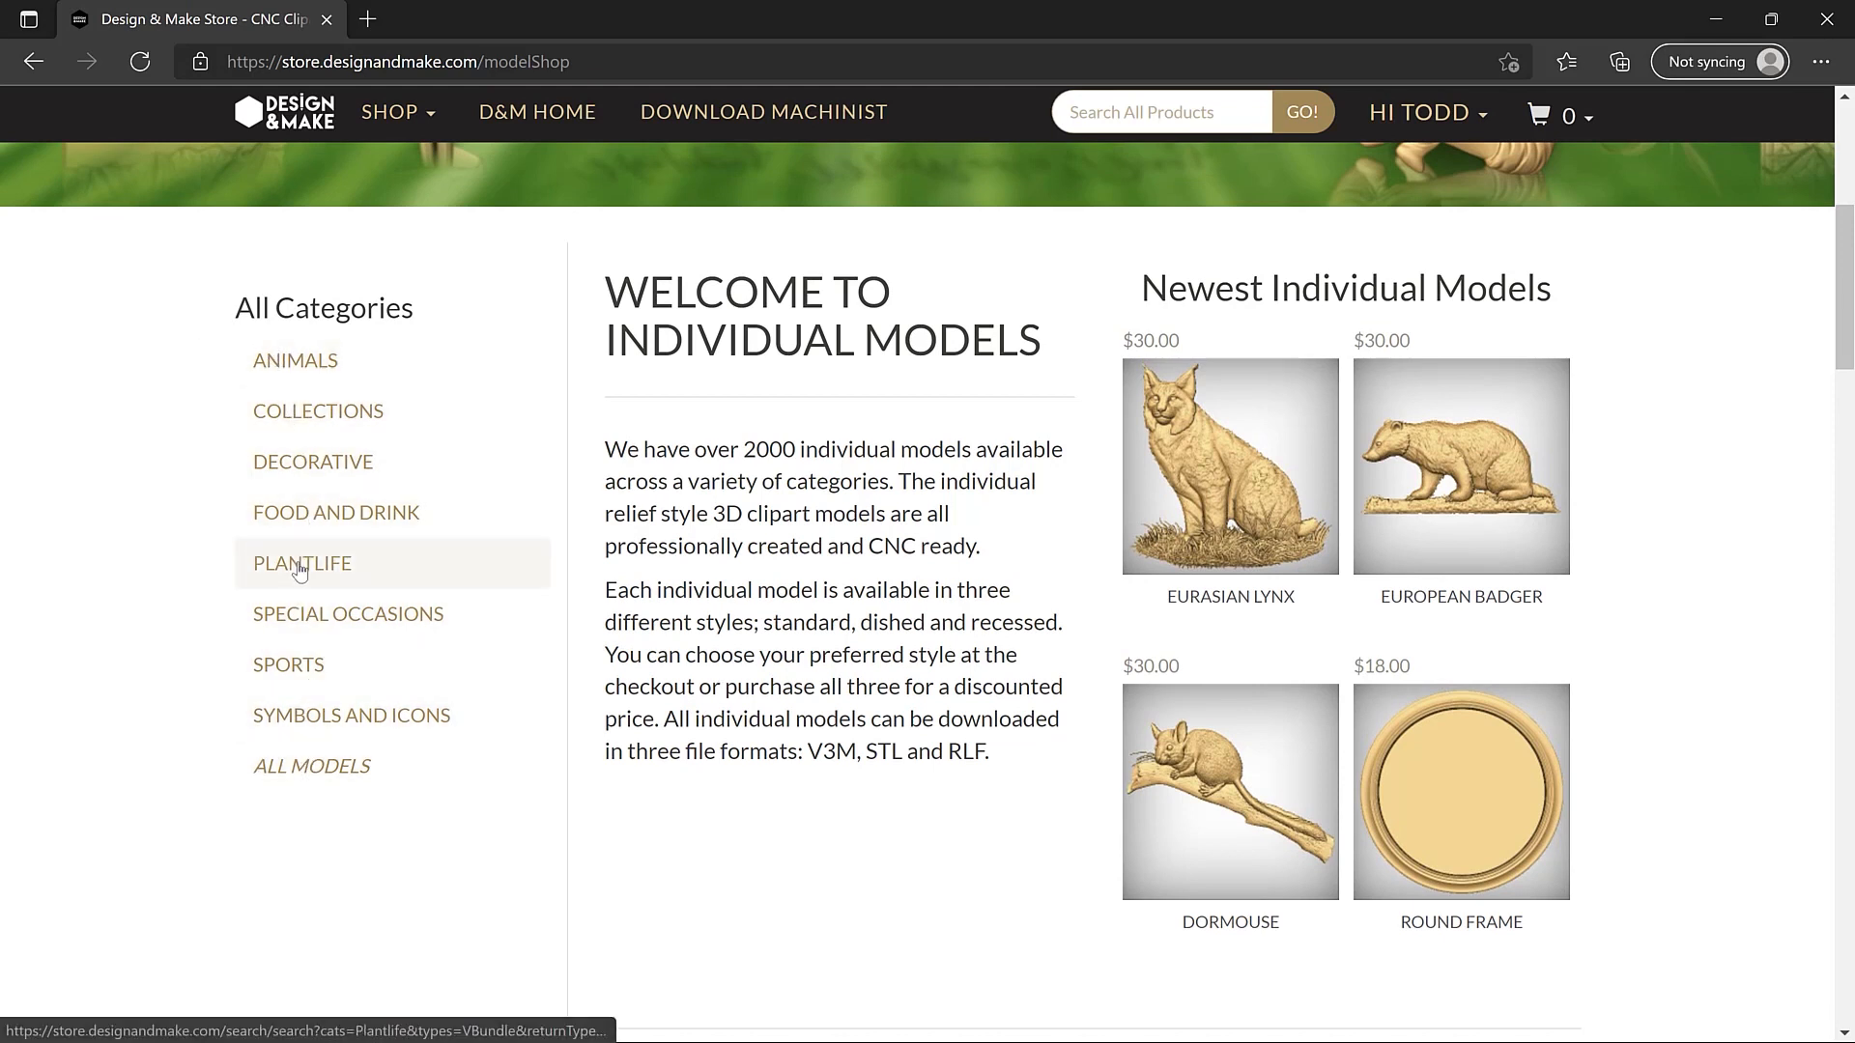
{"action": "scroll", "coordinate": [833, 570], "scroll_direction": "up", "scroll_amount": 6}
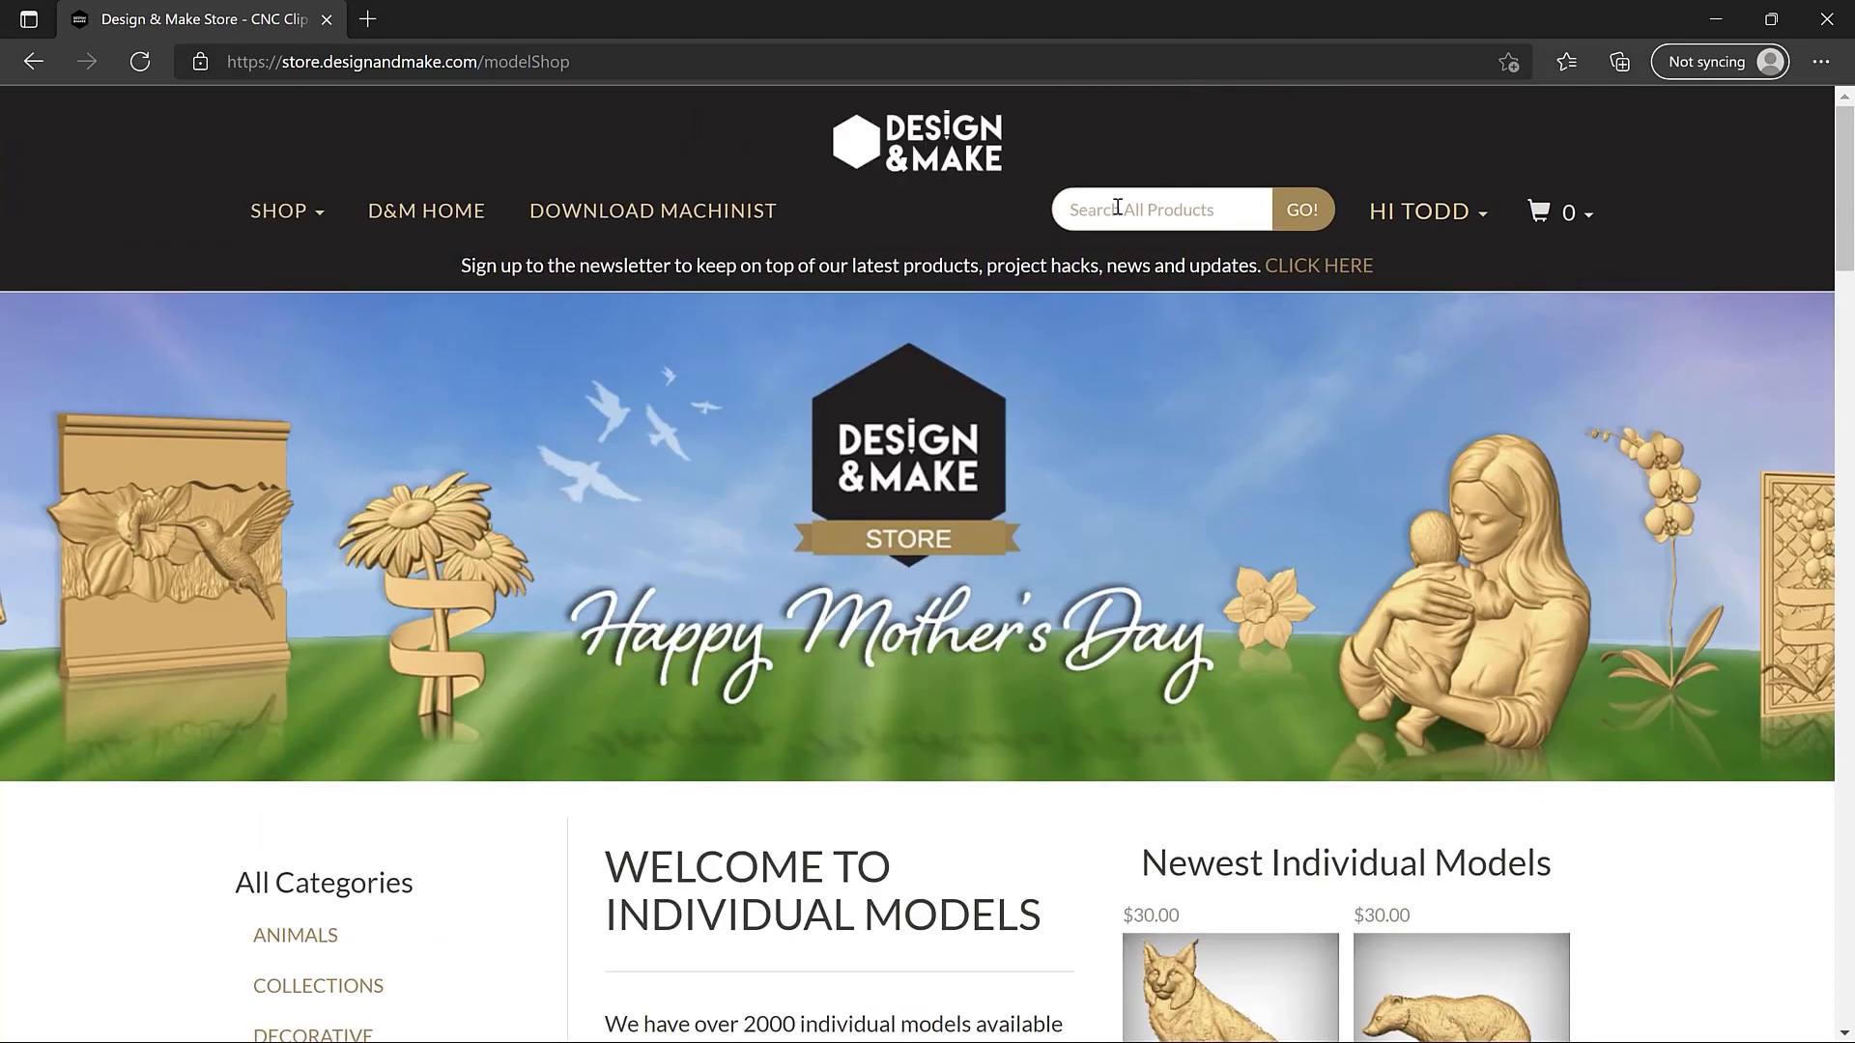
Search all store products for Rose and look through the resulting models
{"action": "left_click", "coordinate": [1117, 208]}
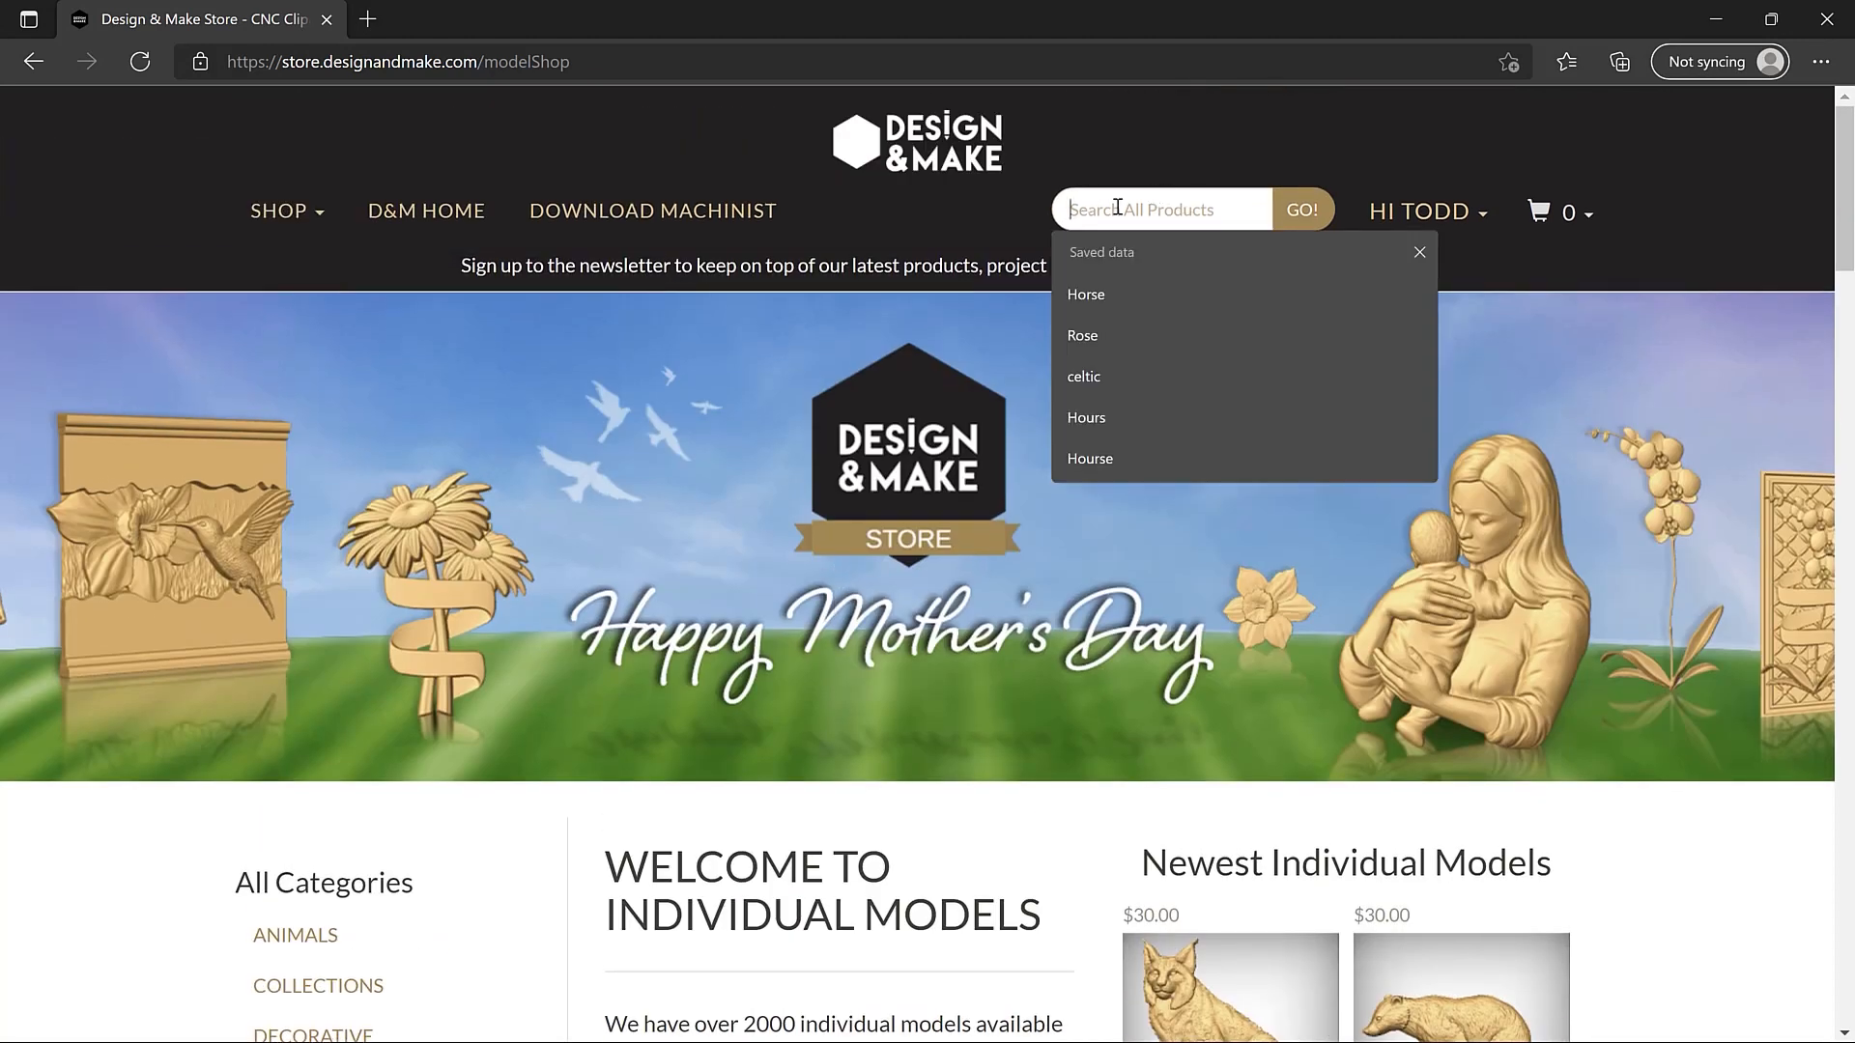
{"action": "type", "text": "Rose"}
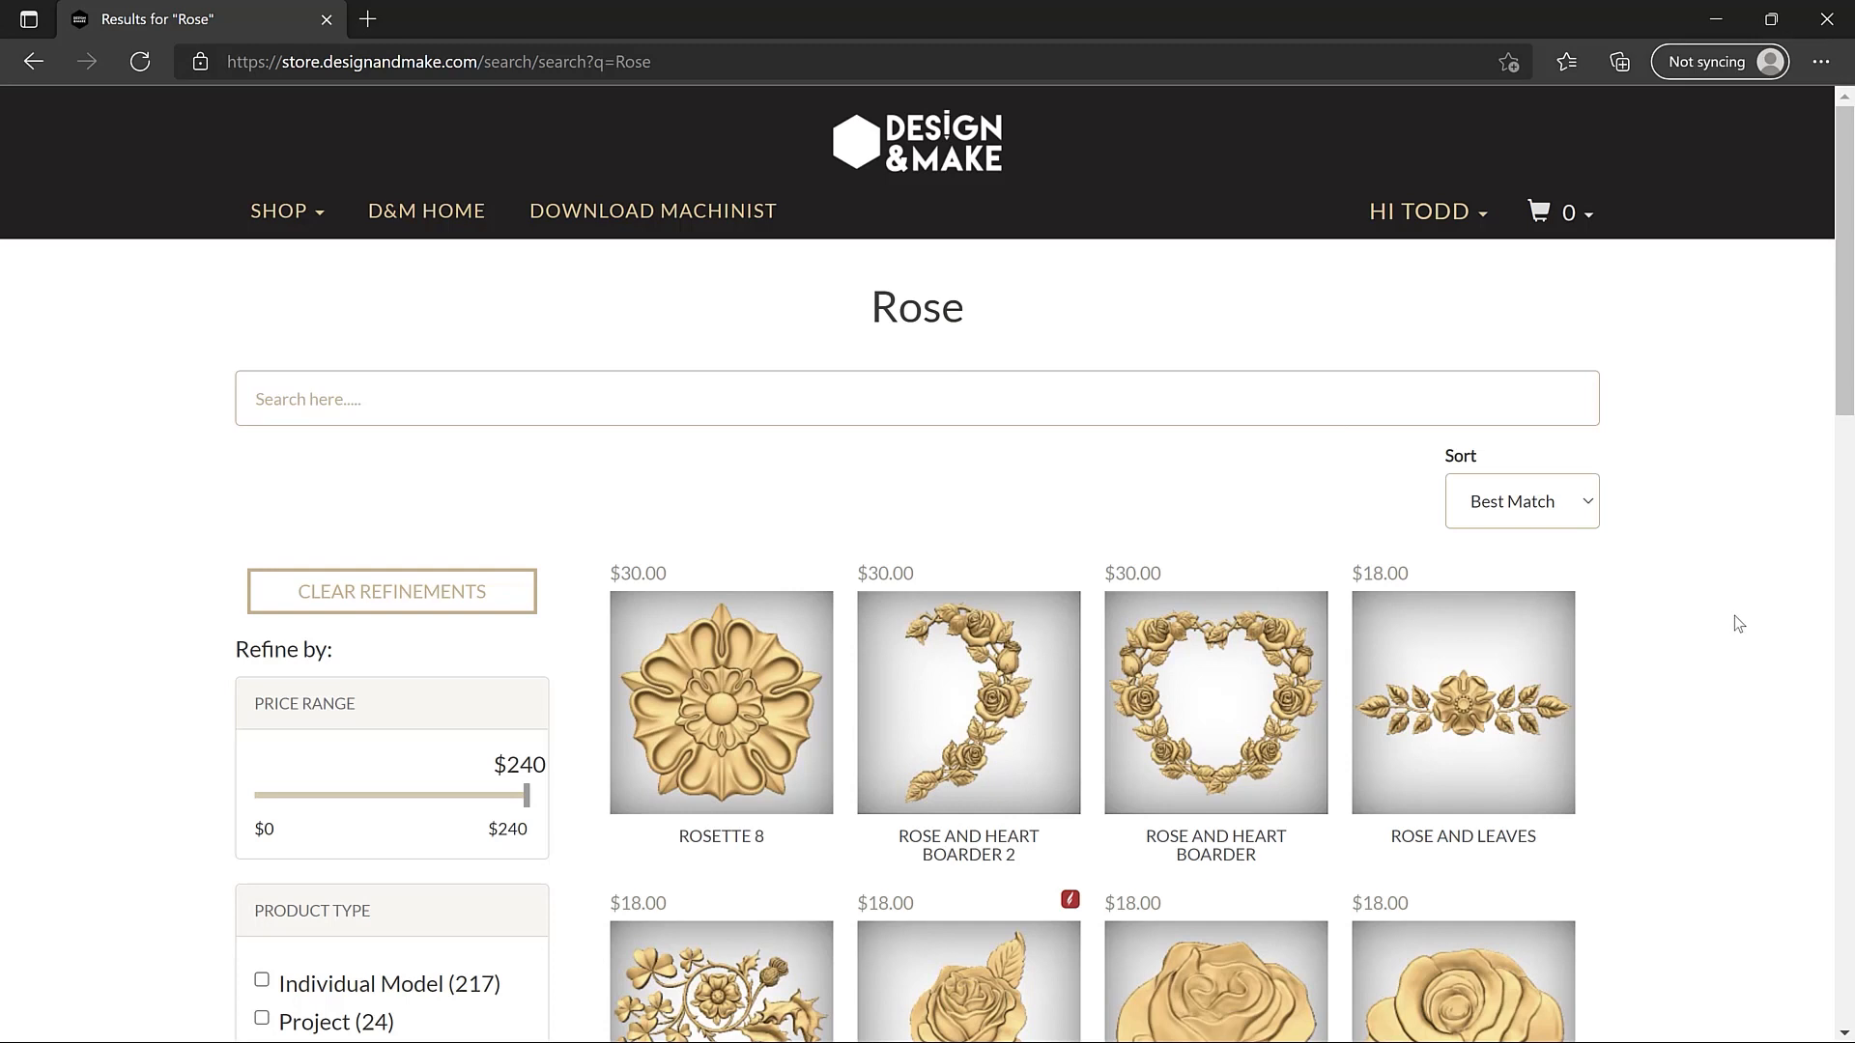
{"action": "scroll", "coordinate": [1735, 616], "scroll_direction": "down", "scroll_amount": 5}
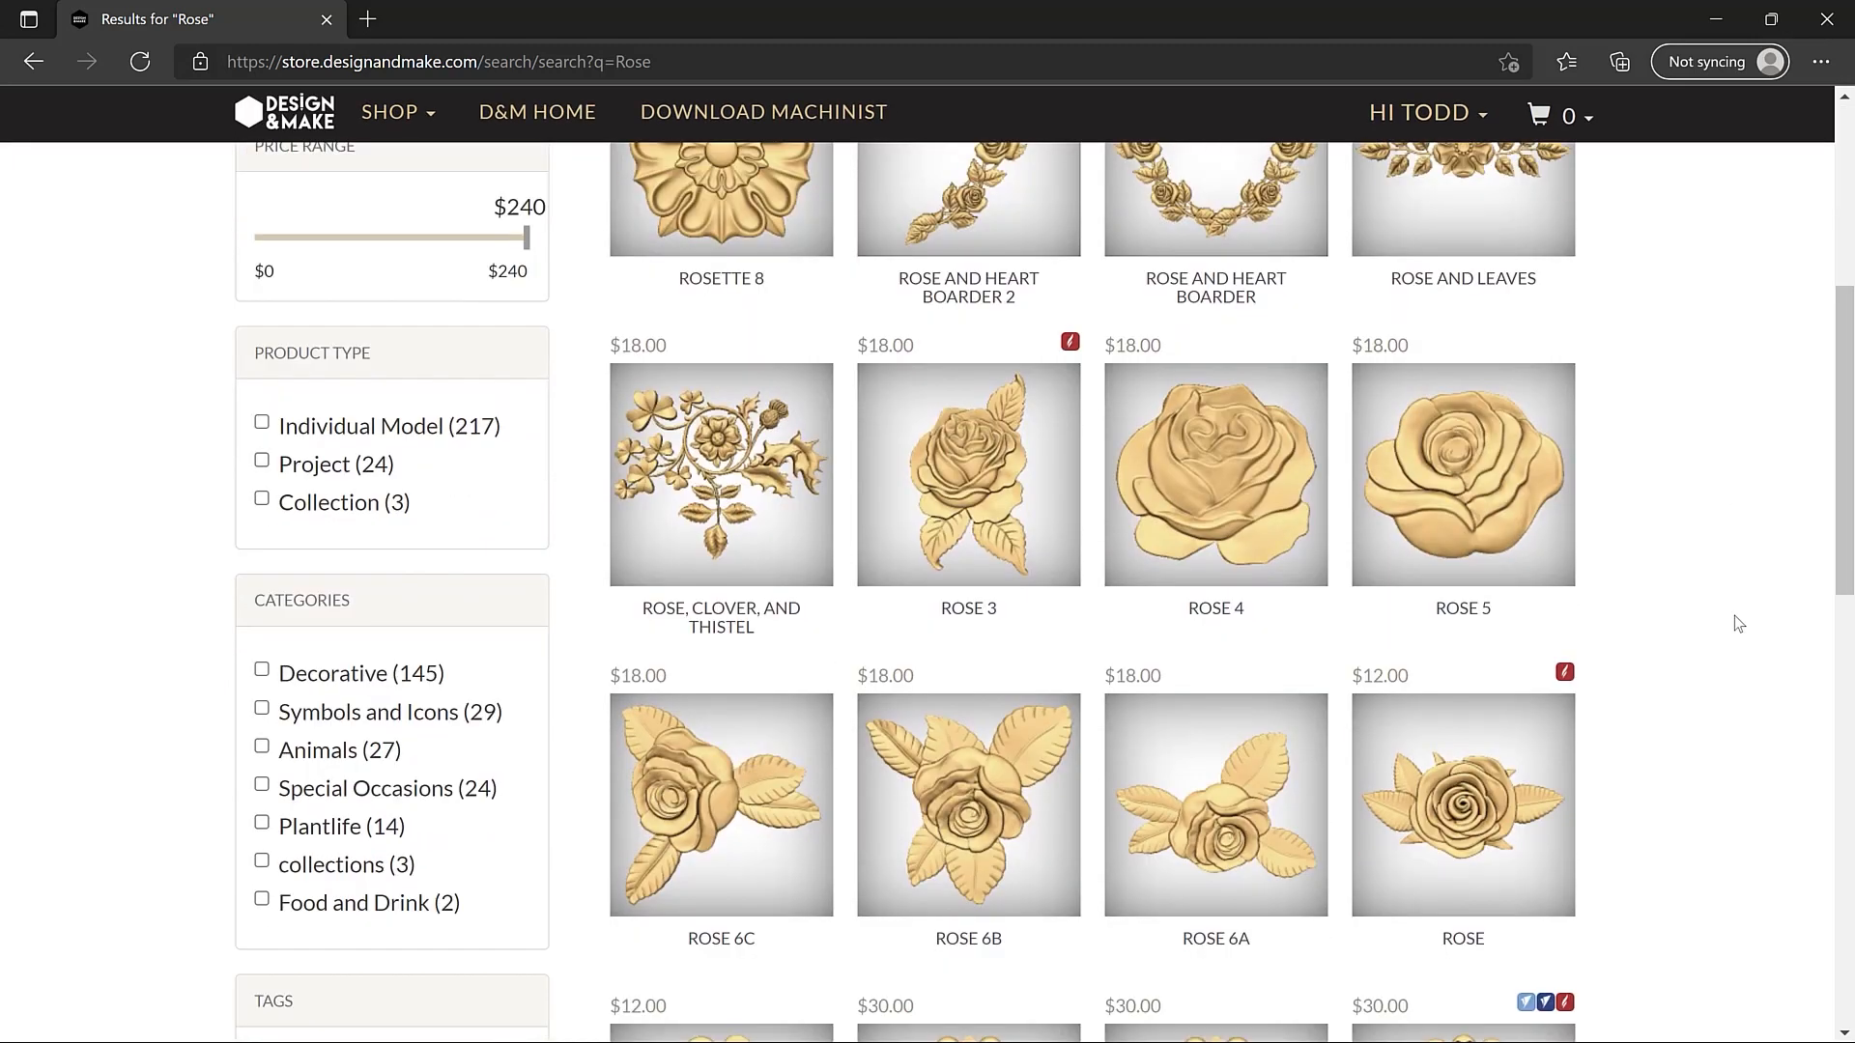
{"action": "scroll", "coordinate": [1735, 622], "scroll_direction": "down", "scroll_amount": 5}
{"action": "scroll", "coordinate": [1735, 623], "scroll_direction": "down", "scroll_amount": 3}
{"action": "scroll", "coordinate": [1735, 623], "scroll_direction": "up", "scroll_amount": 5}
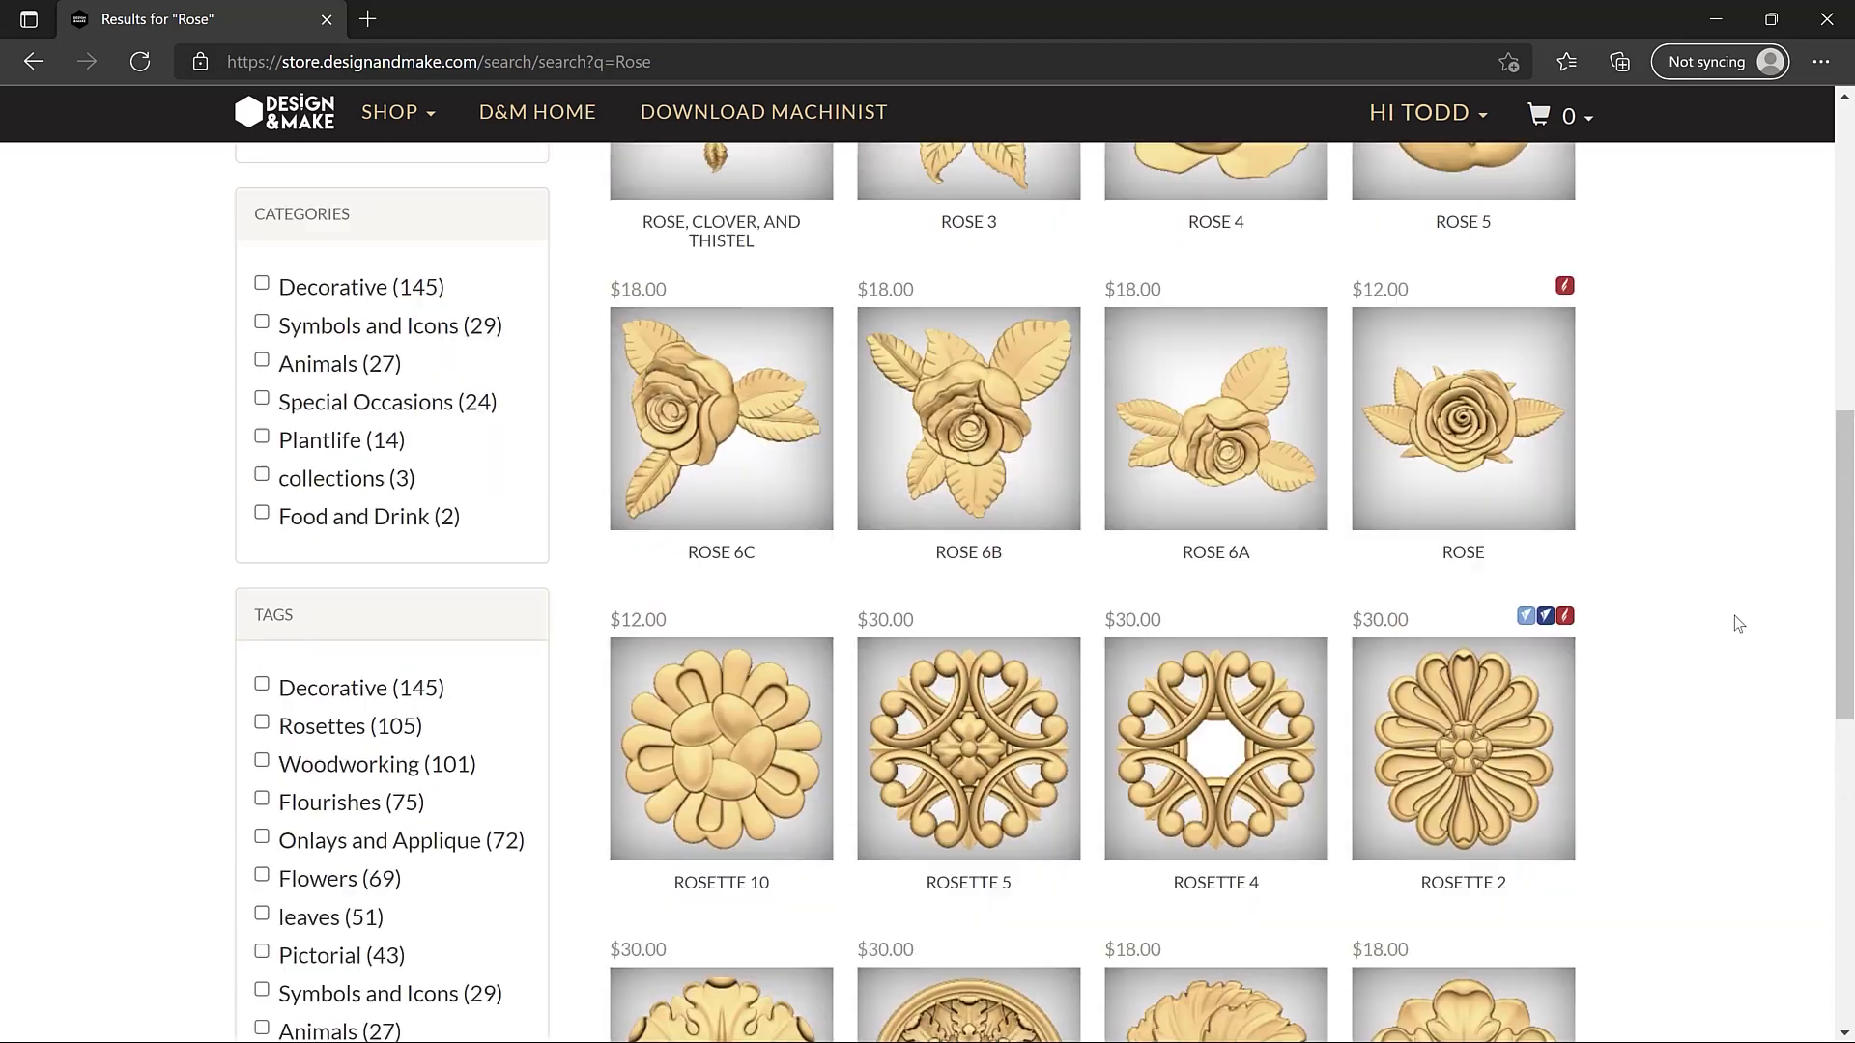
{"action": "scroll", "coordinate": [1735, 622], "scroll_direction": "up", "scroll_amount": 8}
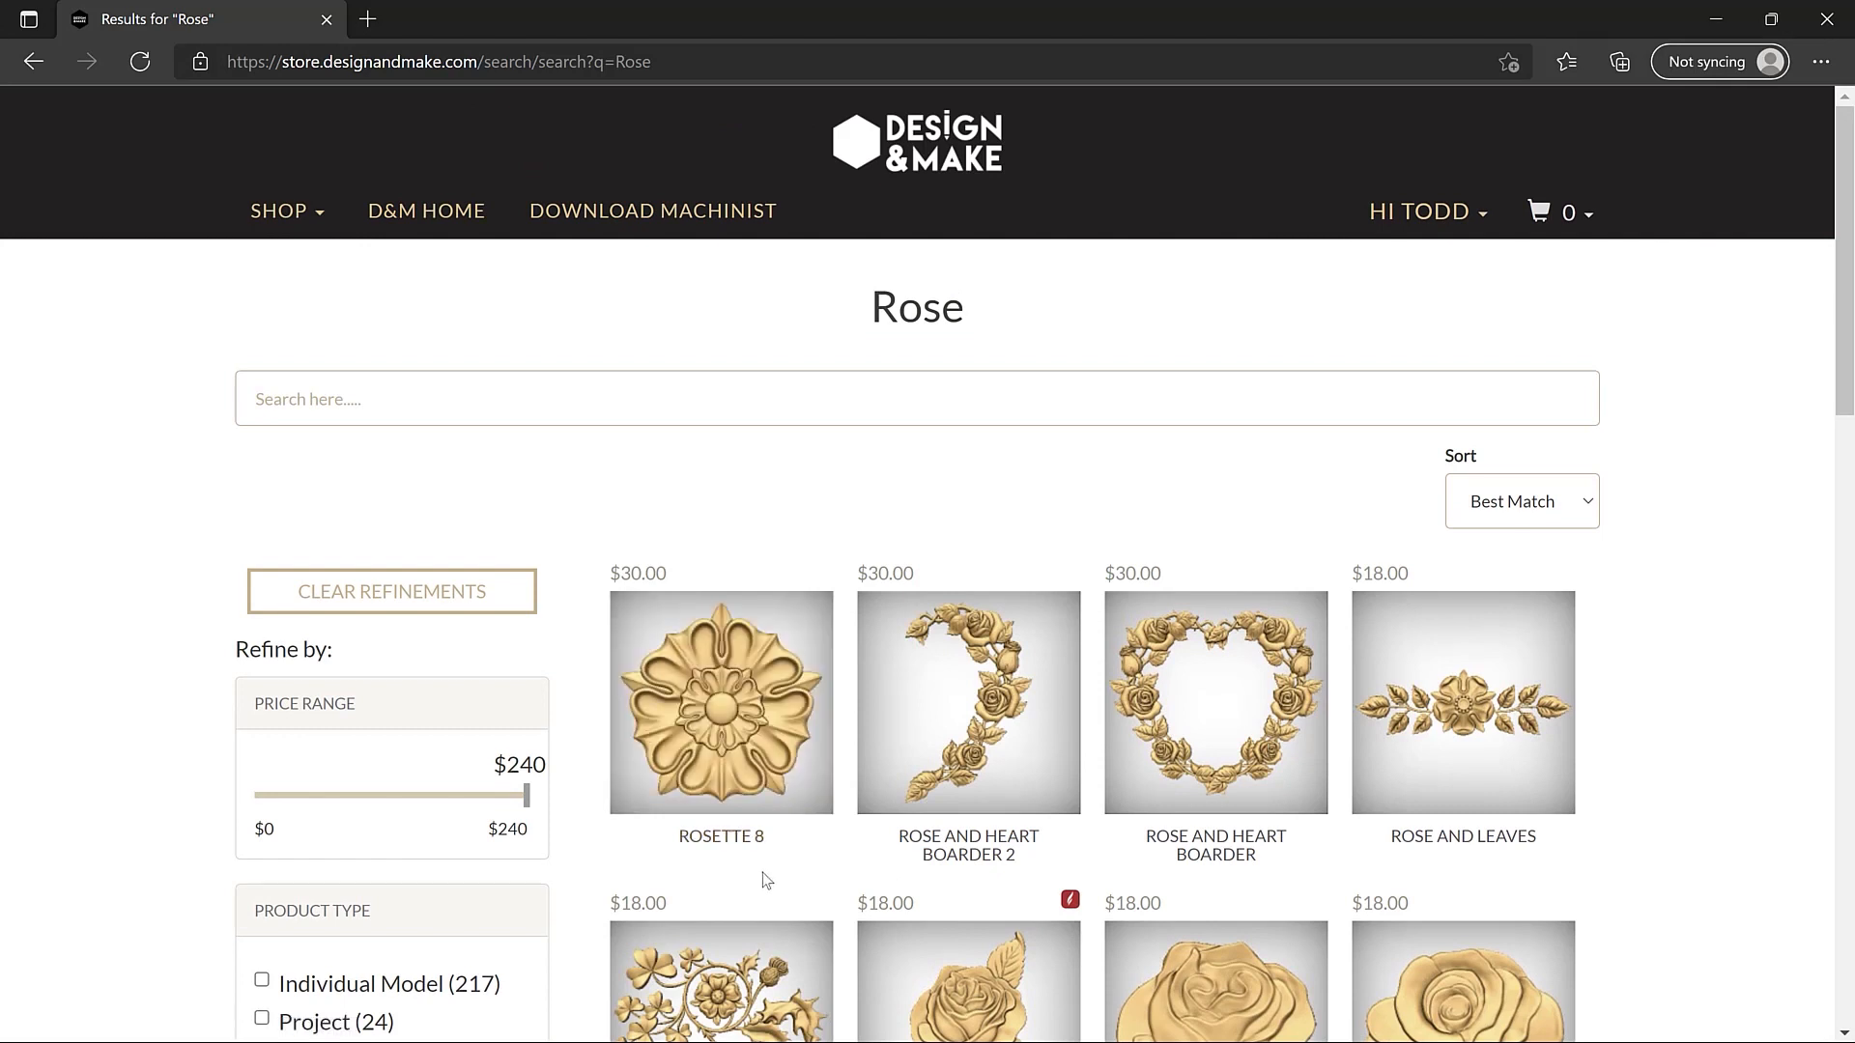
Open the Rosette 8 model, preview styles A and B in 3D, and add the Style B Dish version to the cart
{"action": "left_click", "coordinate": [745, 794]}
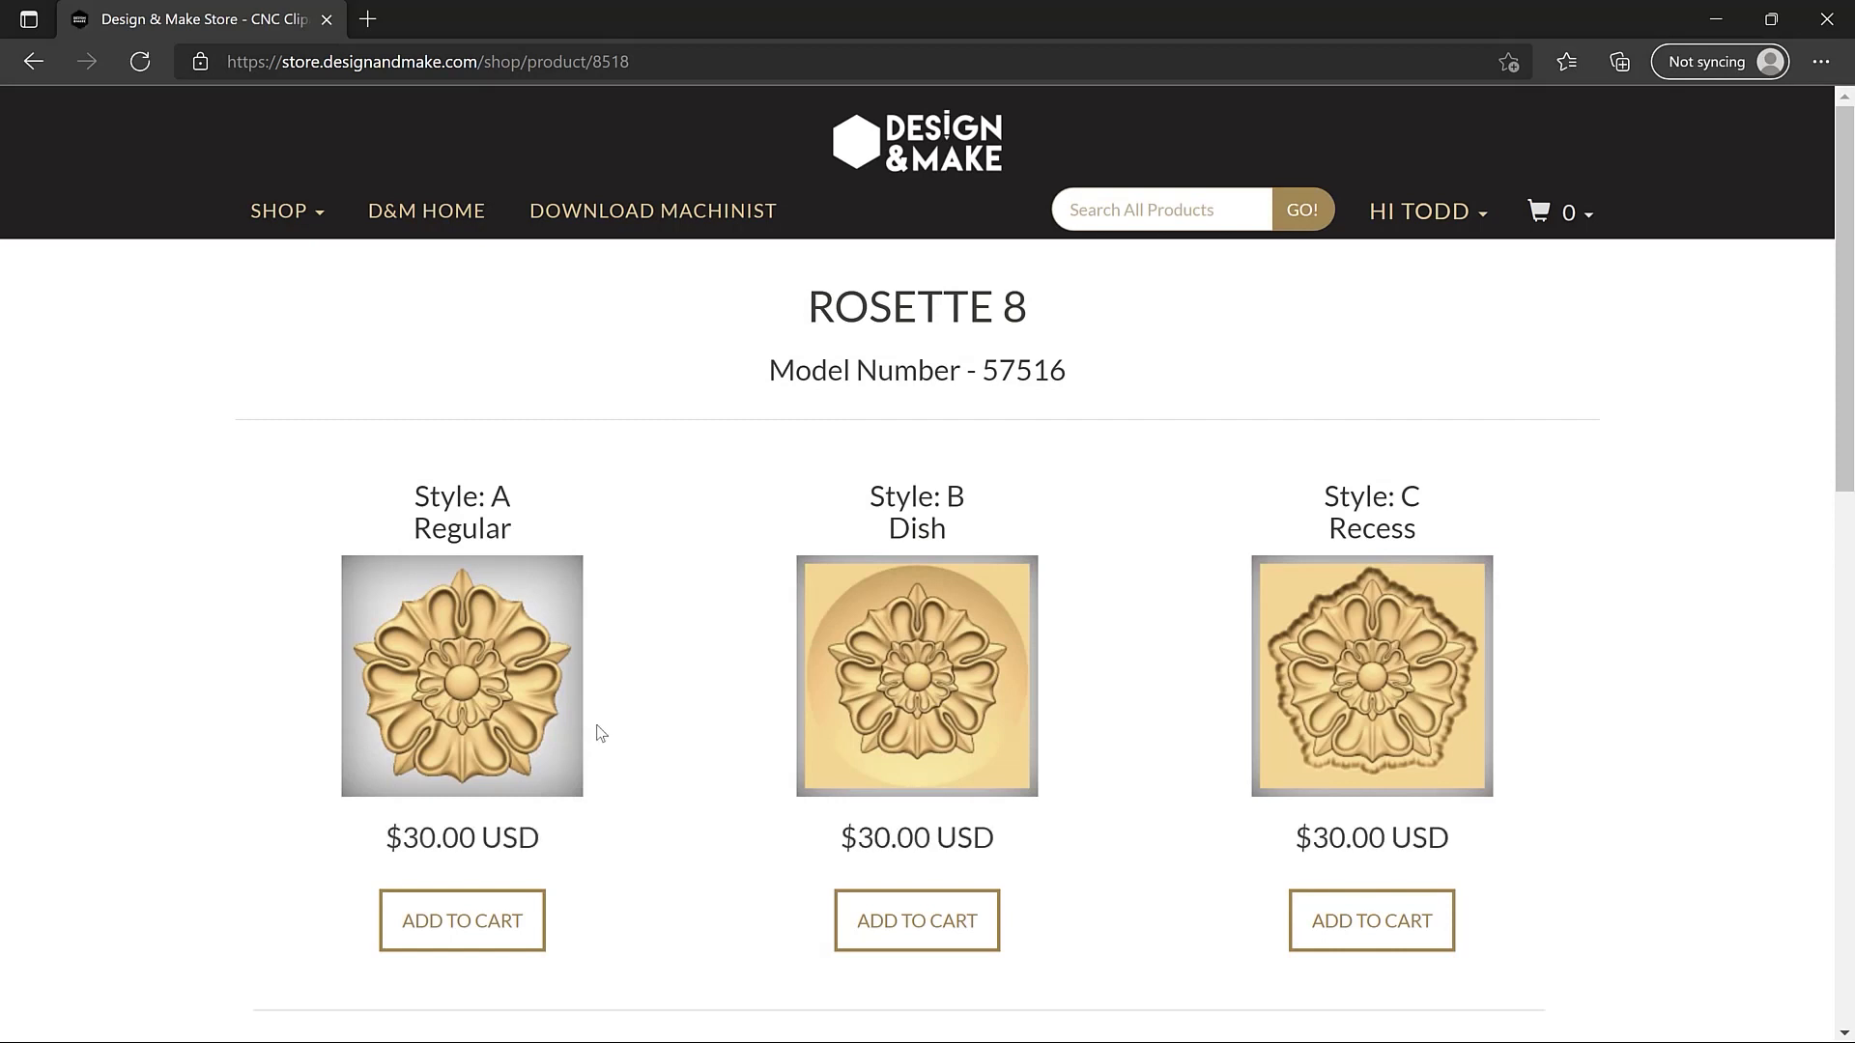
{"action": "left_click", "coordinate": [559, 719]}
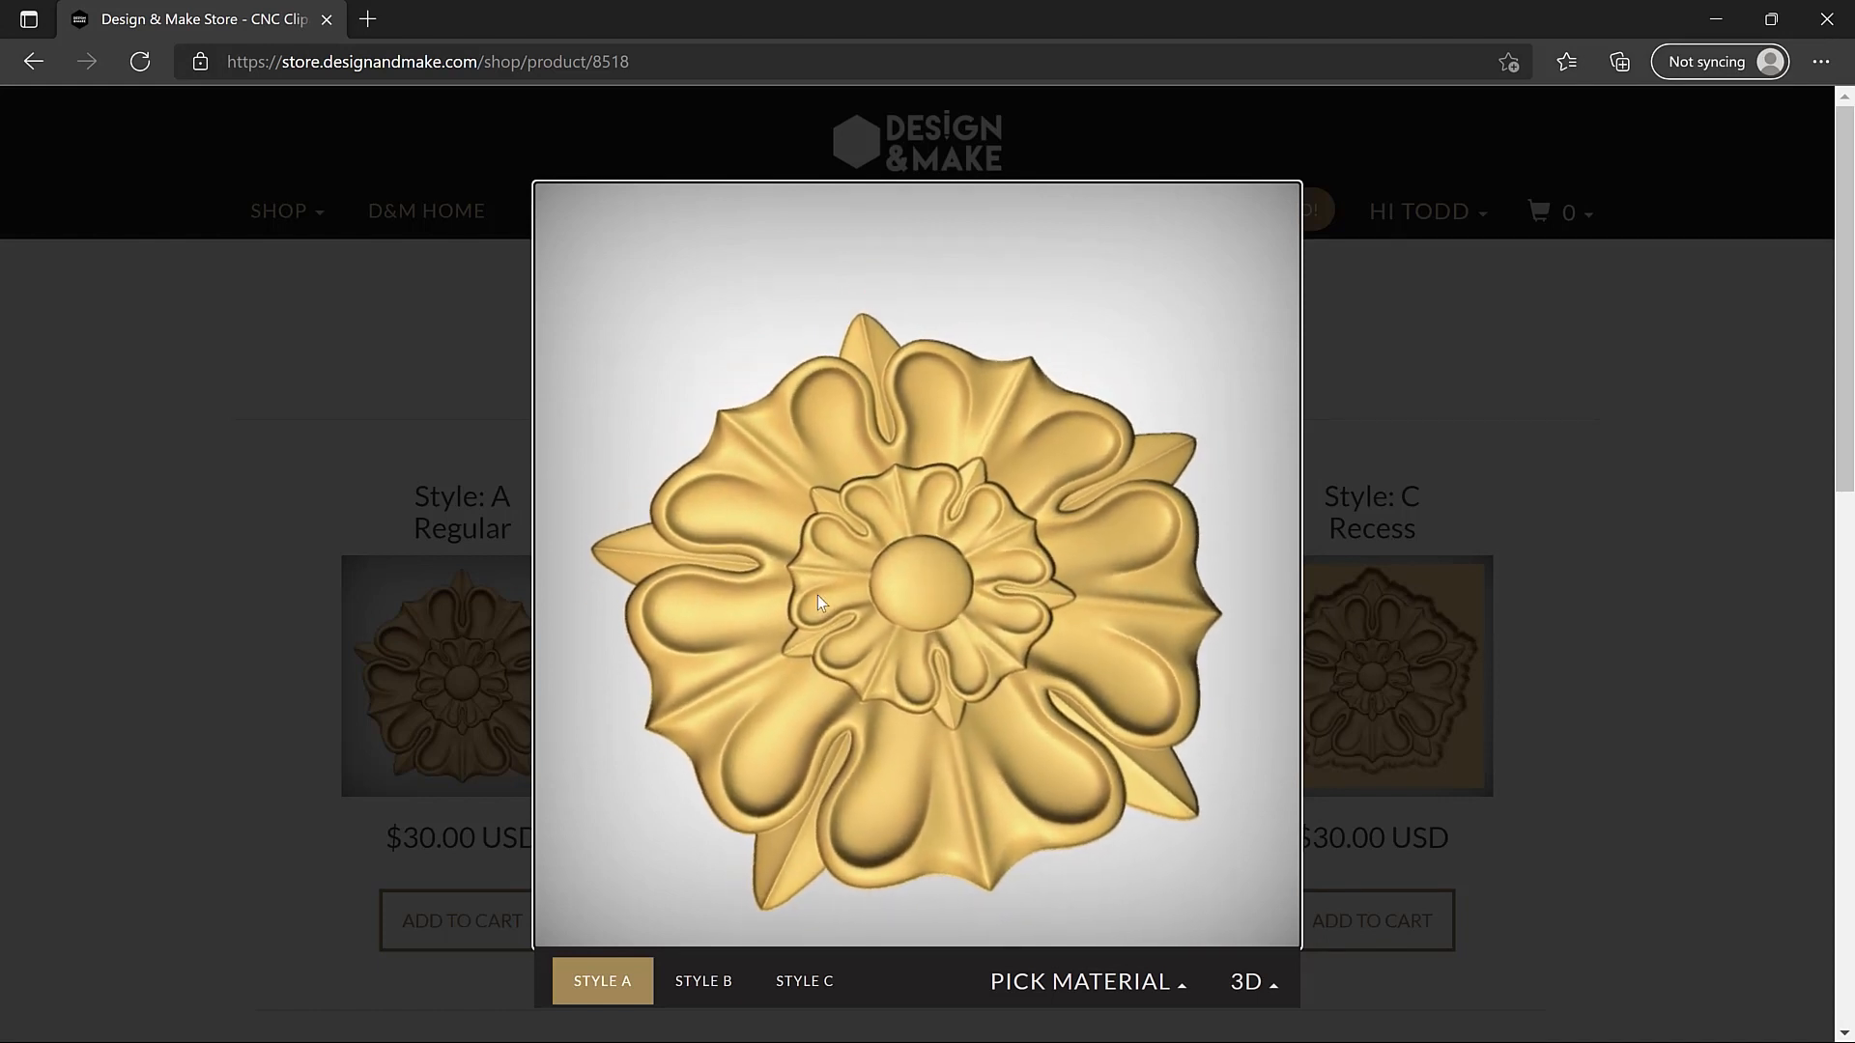
{"action": "left_click", "coordinate": [708, 983]}
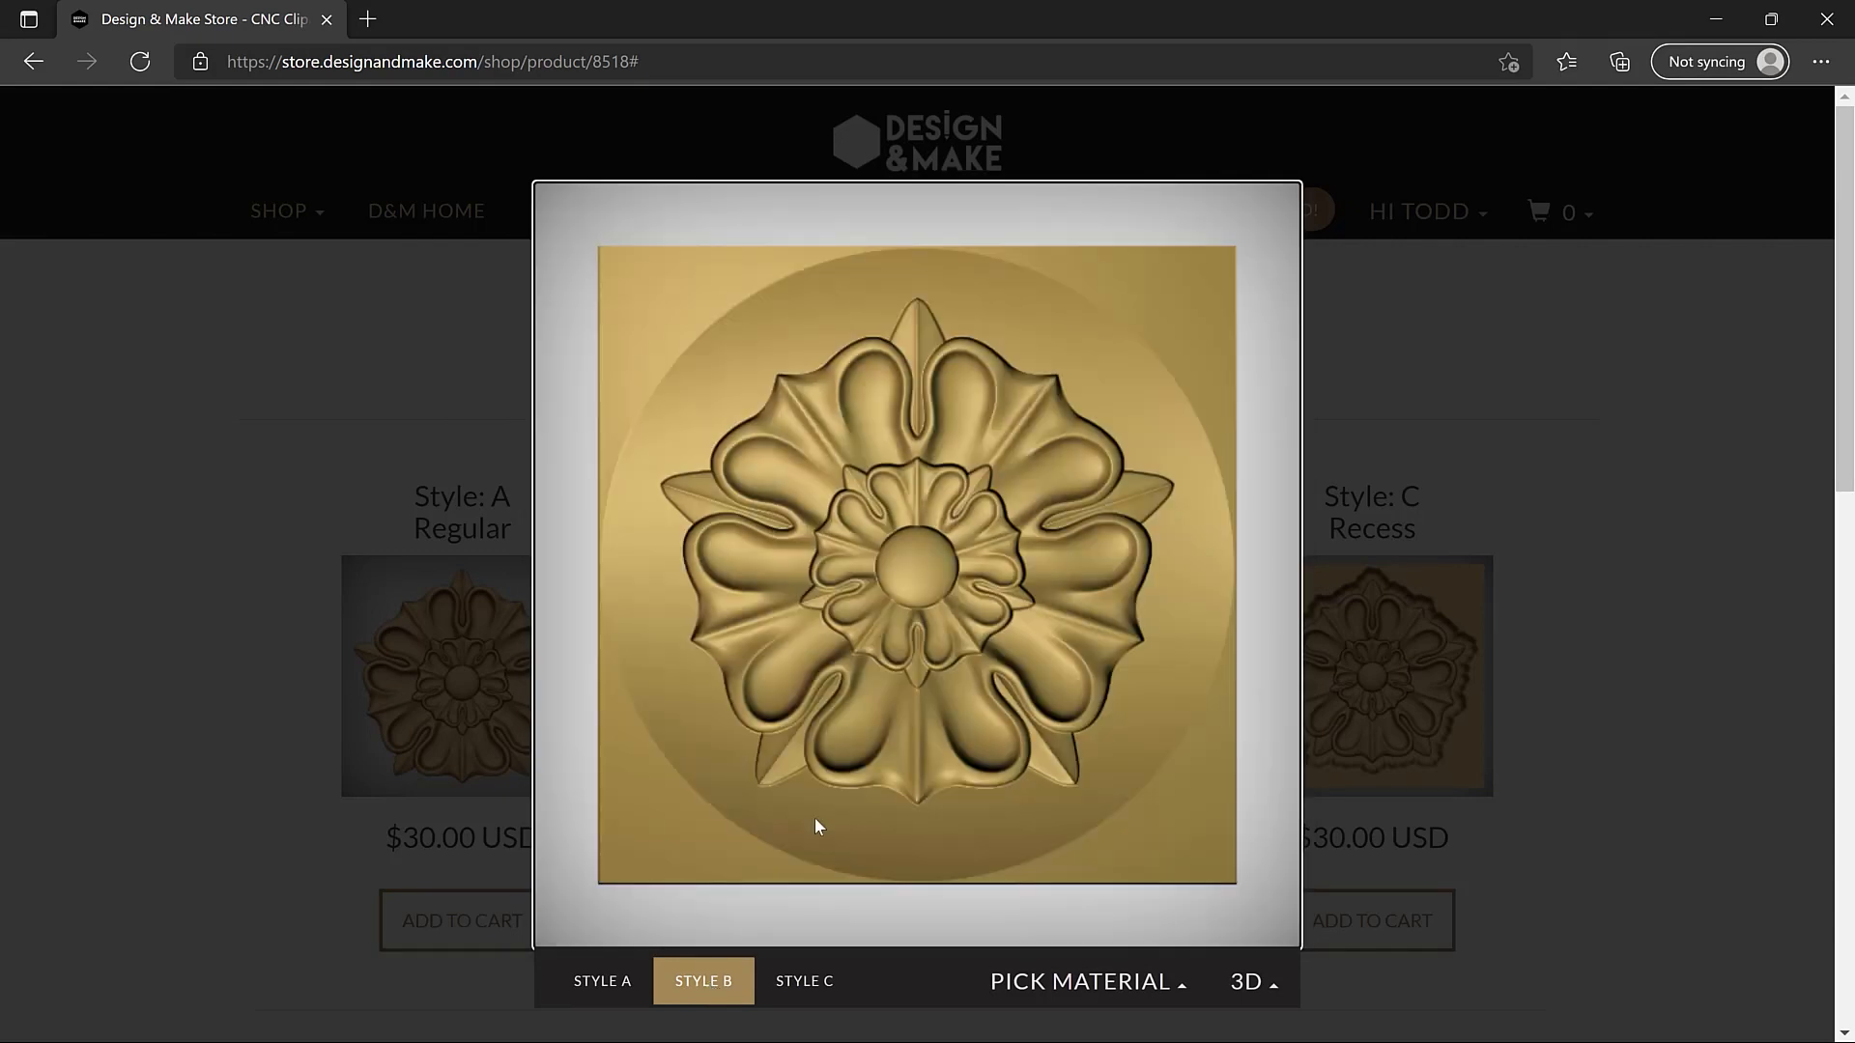
{"action": "left_click_drag", "start_coordinate": [807, 843], "coordinate": [804, 775]}
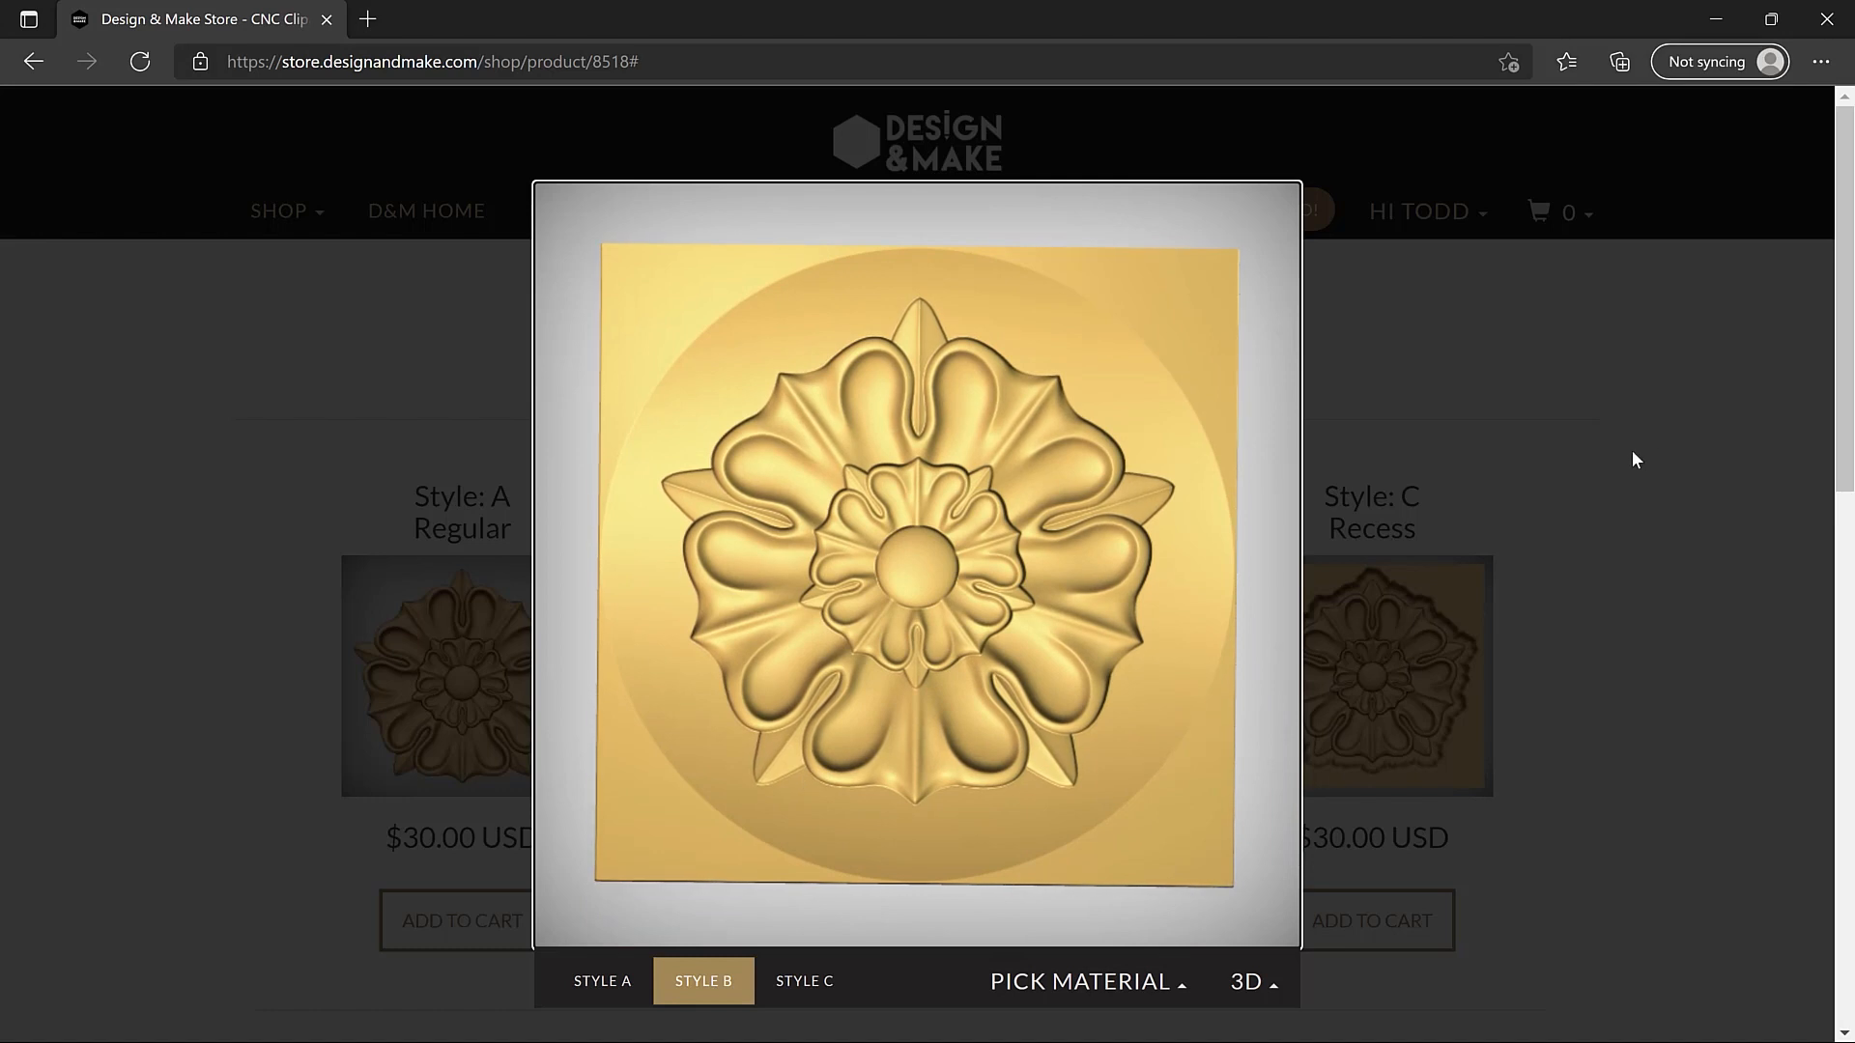
{"action": "left_click", "coordinate": [1631, 459]}
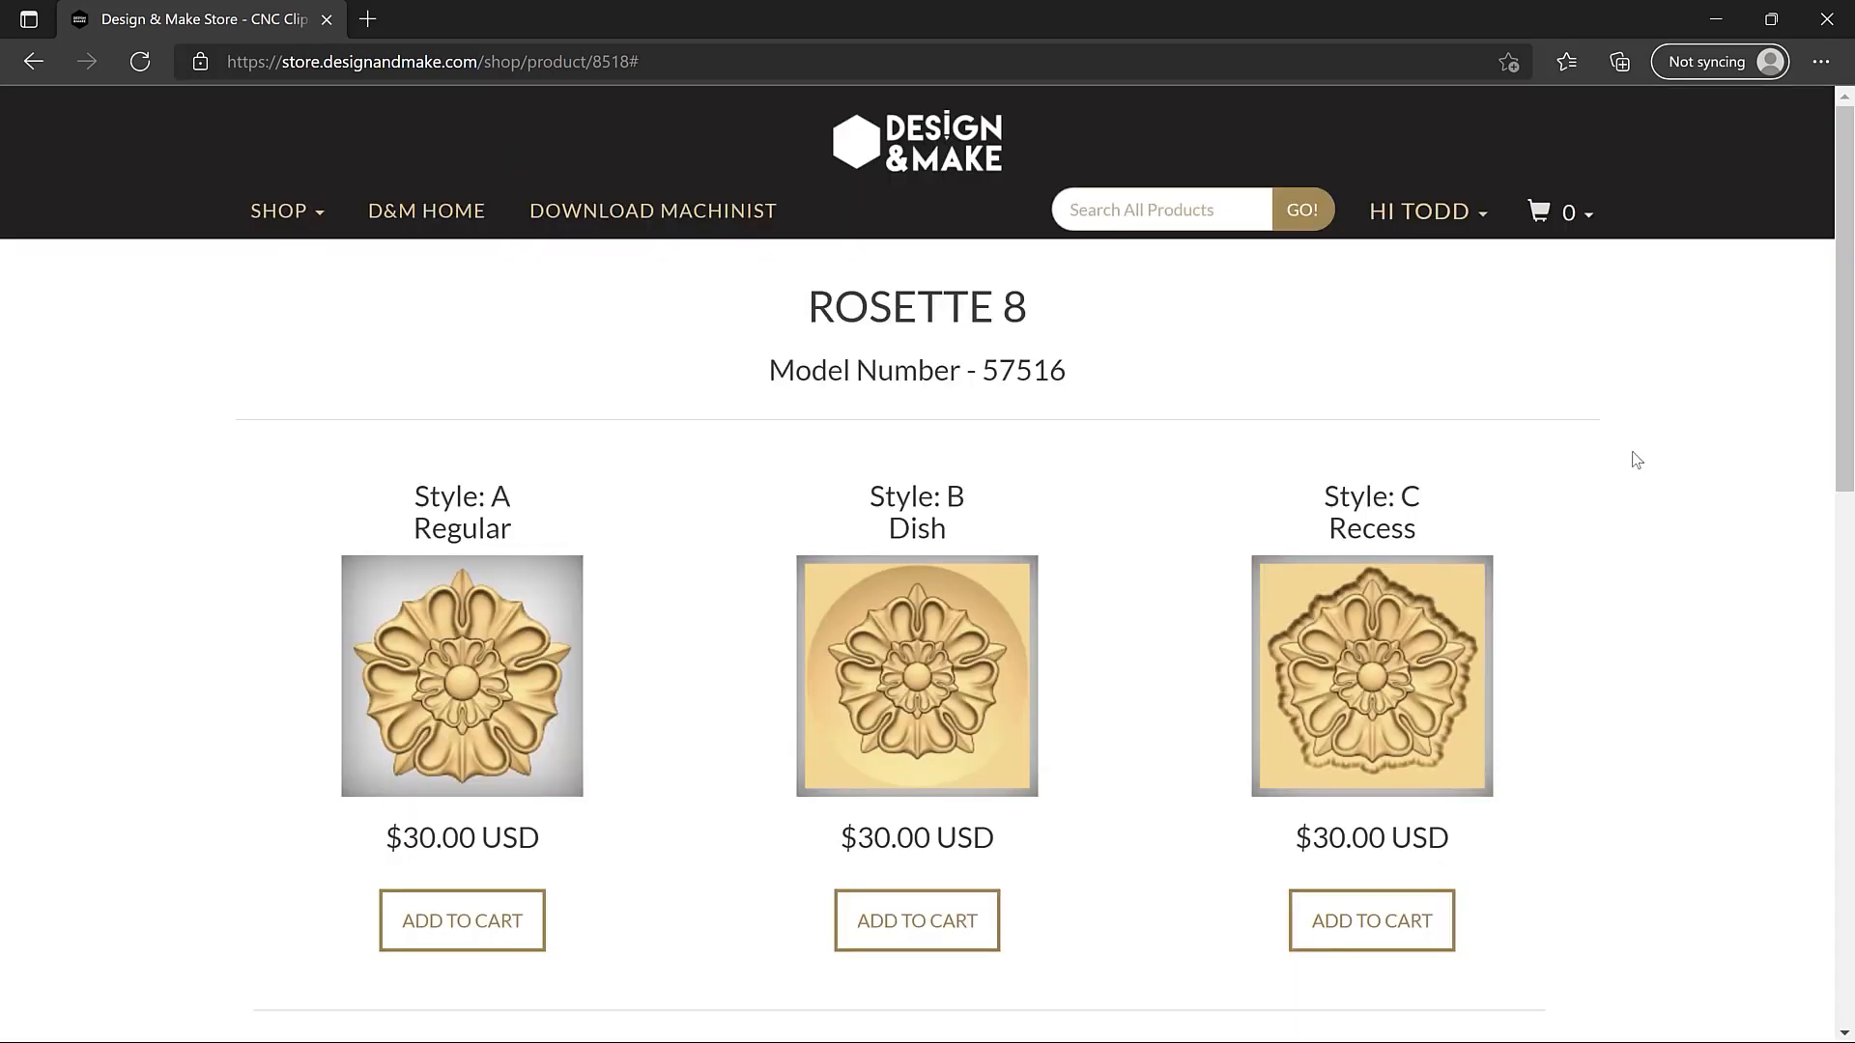
{"action": "left_click", "coordinate": [890, 937]}
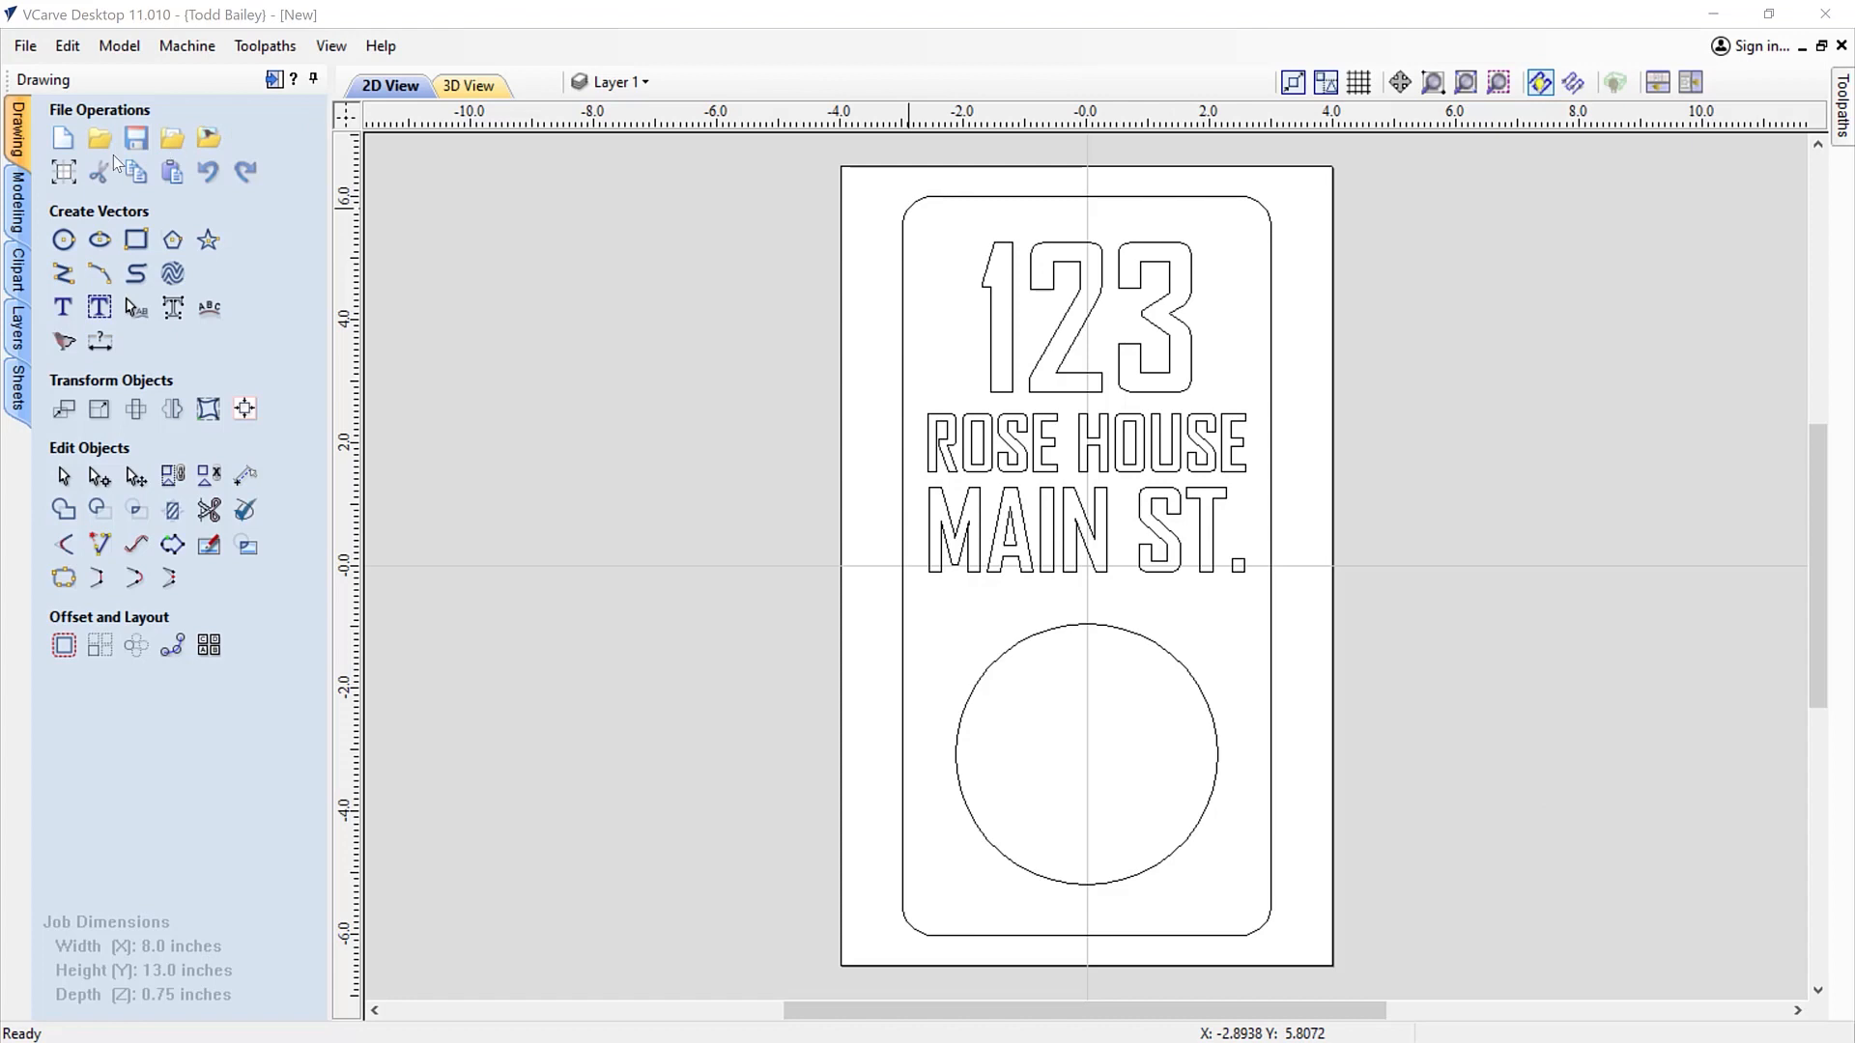
Switch to VCarve Desktop and import the 3D model 57516_B.v3m from the Downloads folder as a component
{"action": "left_click", "coordinate": [18, 203]}
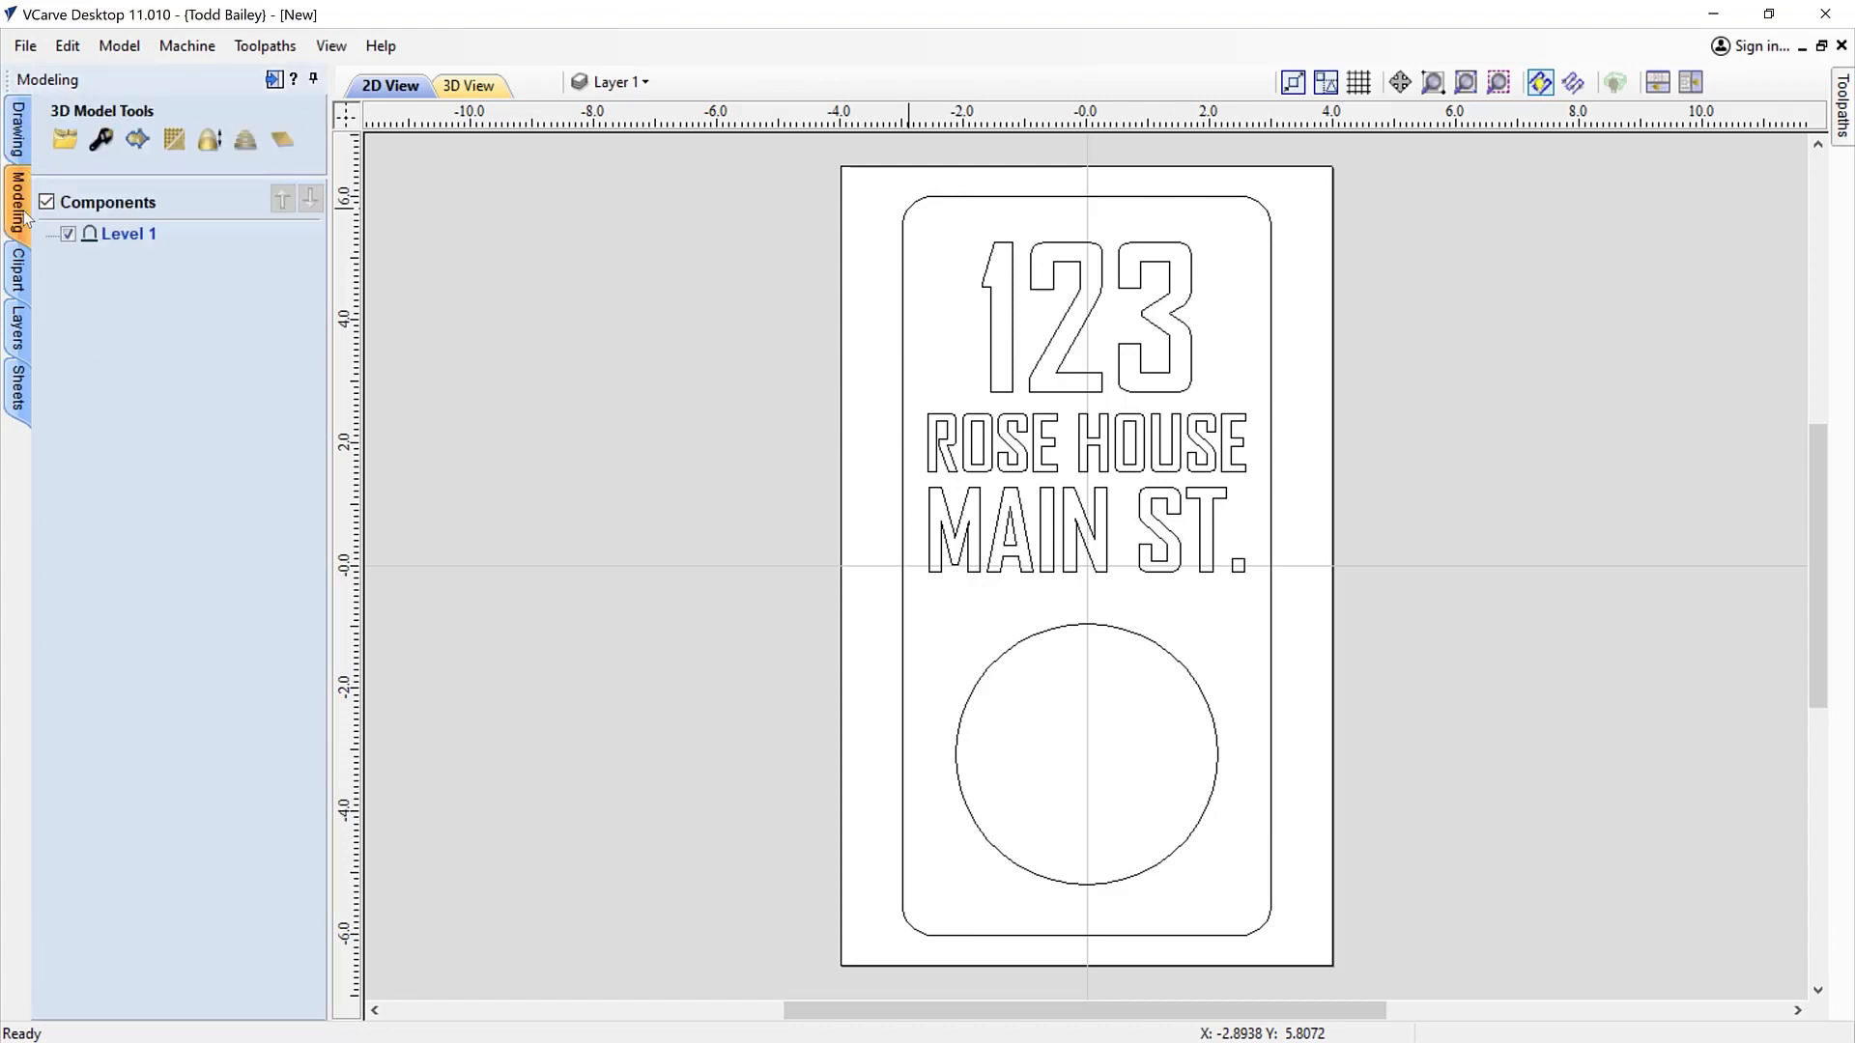
{"action": "left_click", "coordinate": [65, 142]}
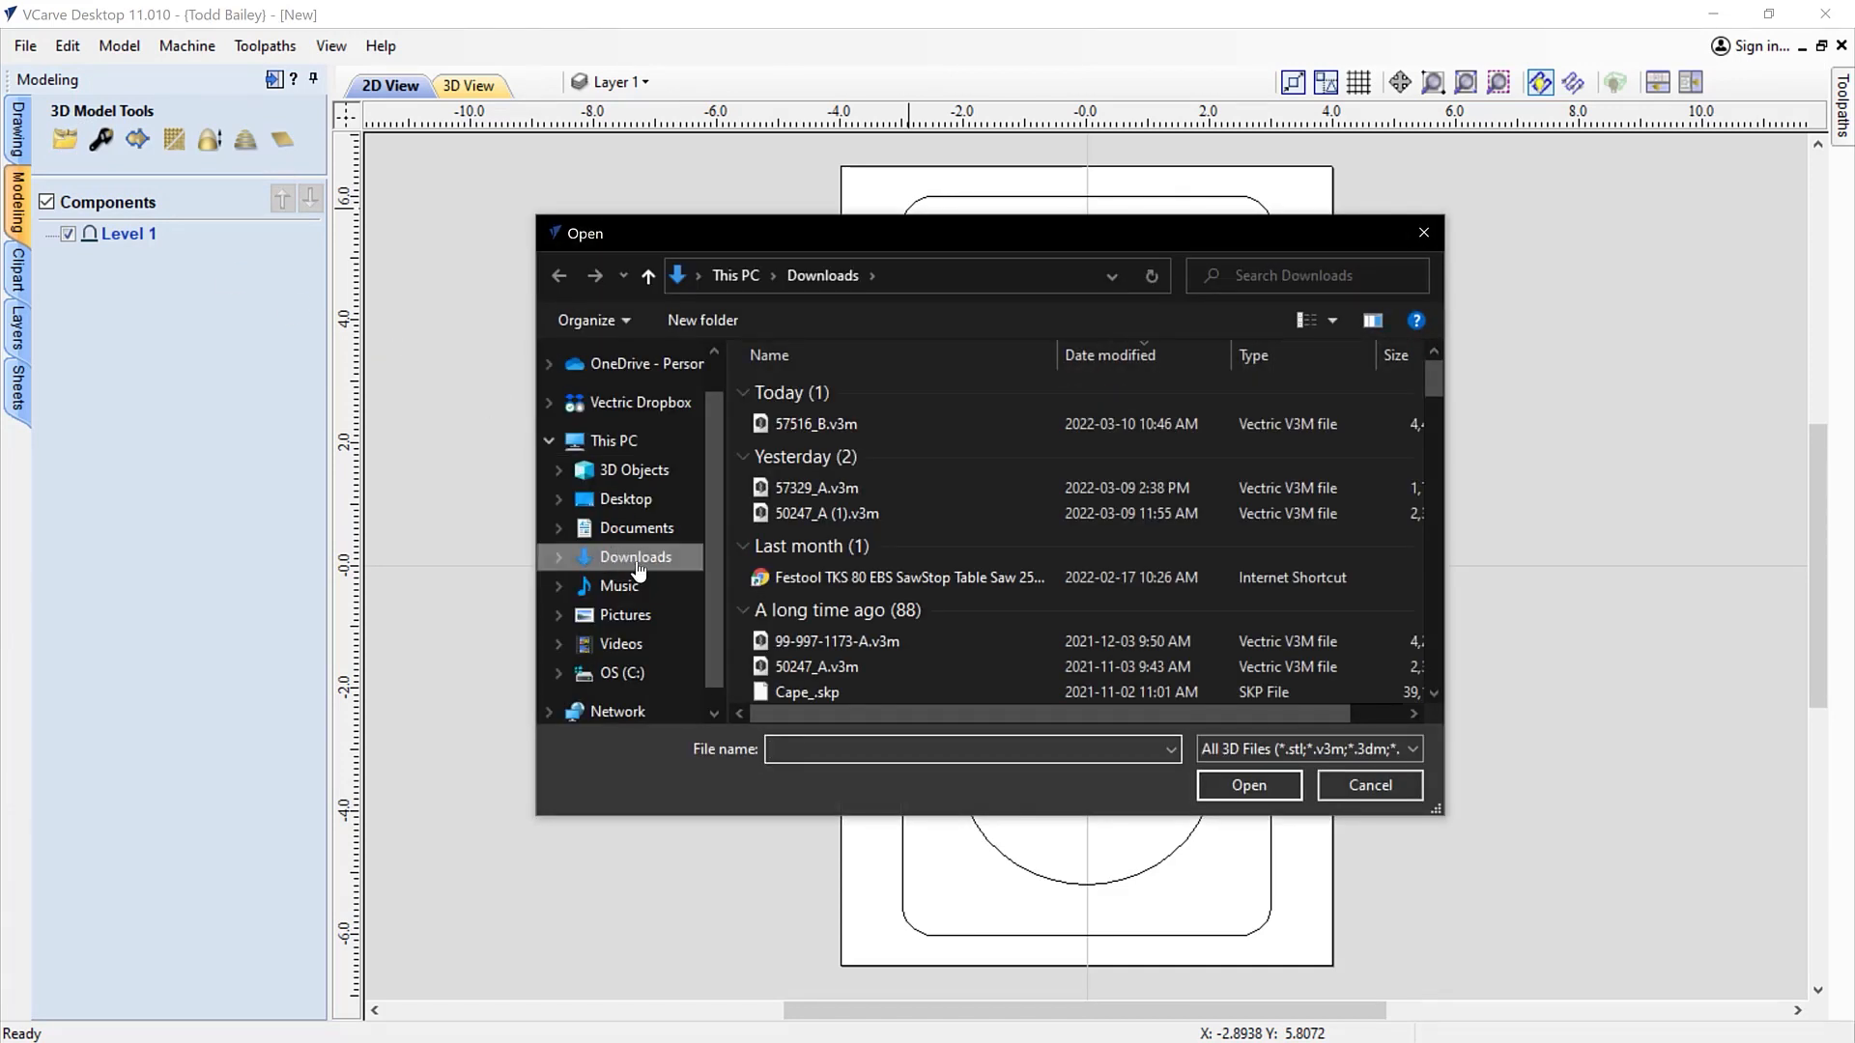
{"action": "left_click", "coordinate": [869, 426]}
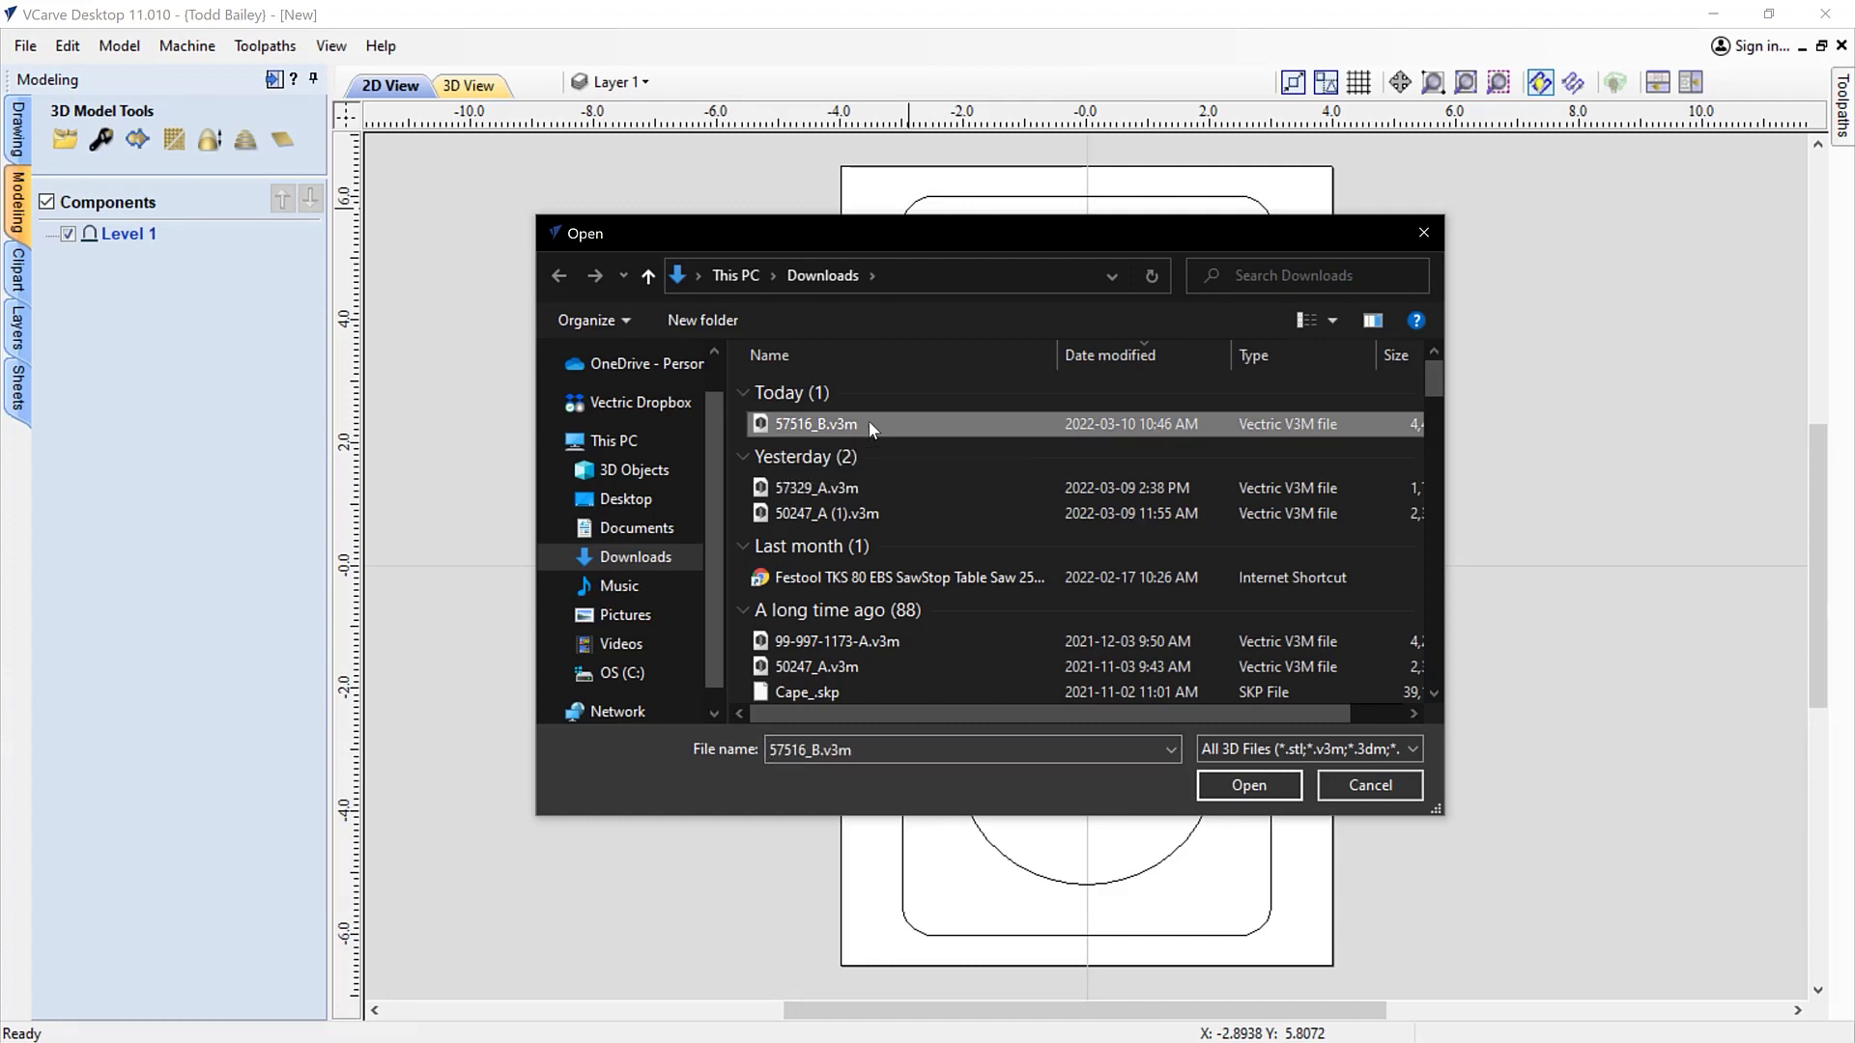
{"action": "left_click", "coordinate": [1248, 785]}
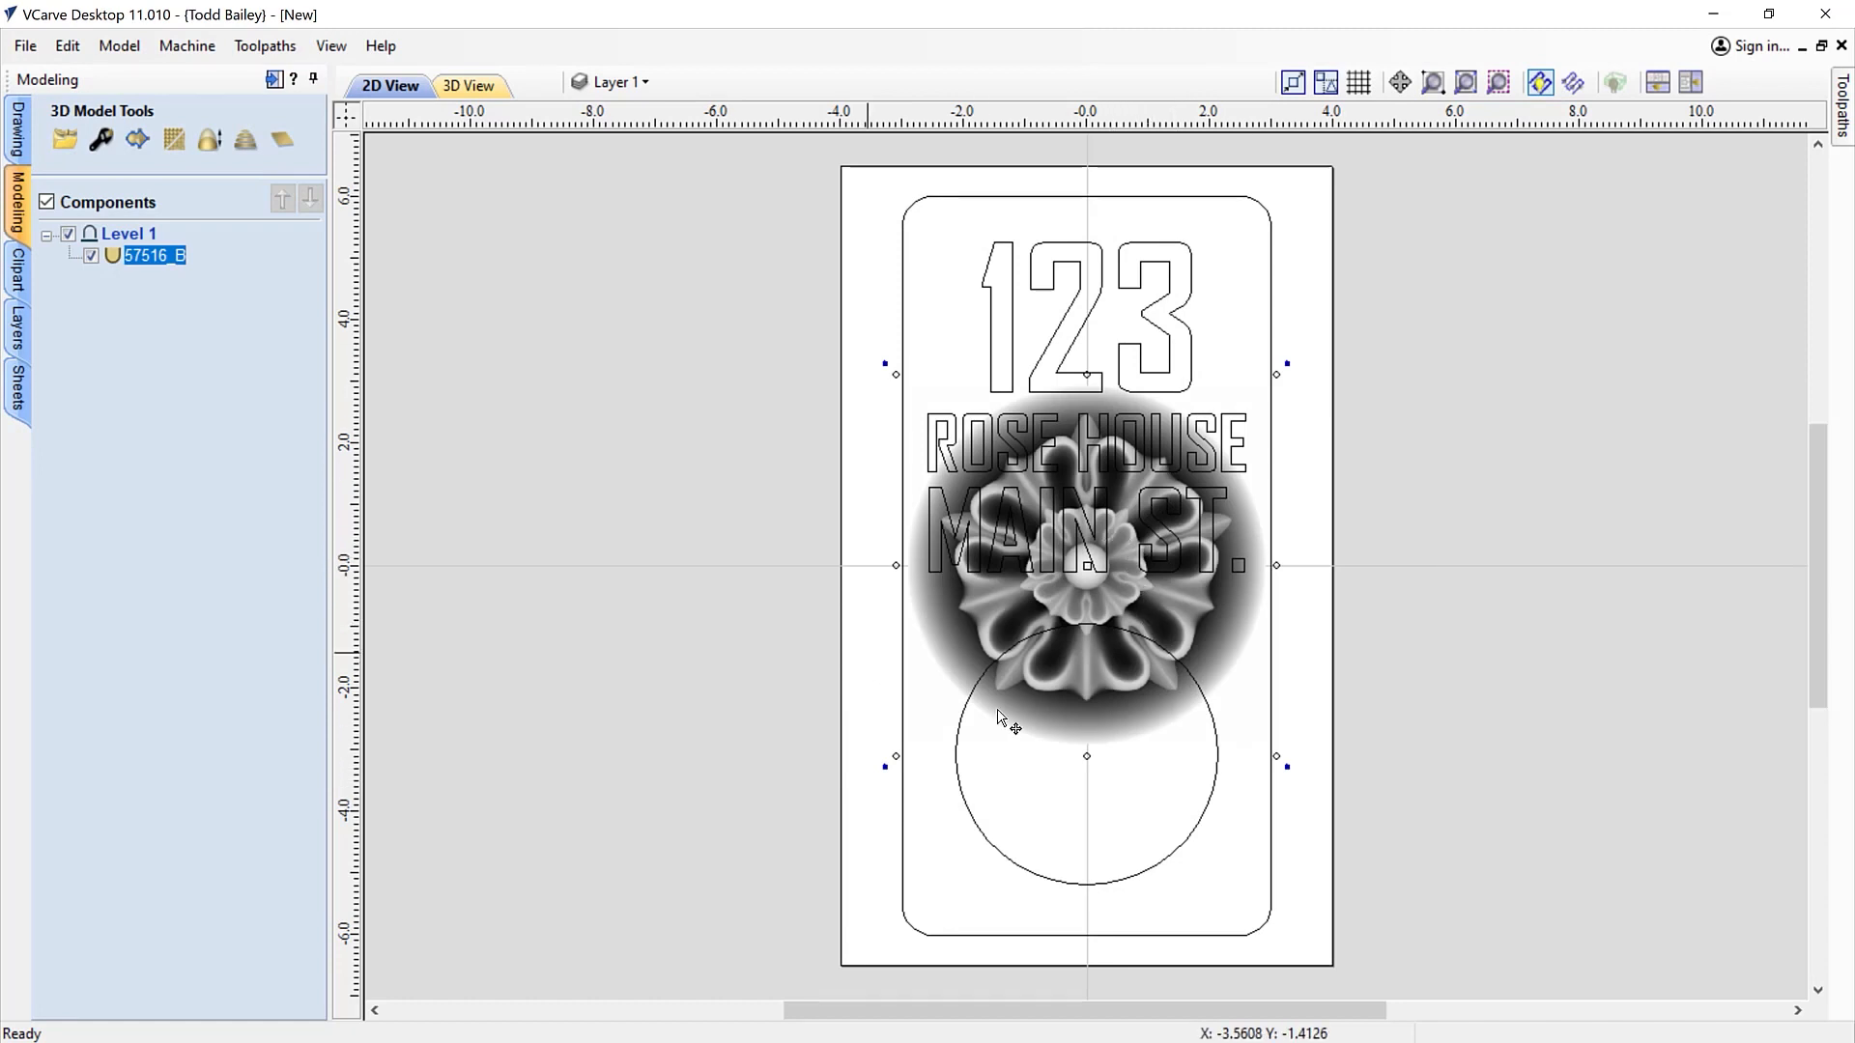
Show the 2D and 3D views side by side and view the imported rosette straight down the Z axis
{"action": "left_click", "coordinate": [1689, 84]}
{"action": "left_click_drag", "start_coordinate": [1321, 854], "coordinate": [1379, 844]}
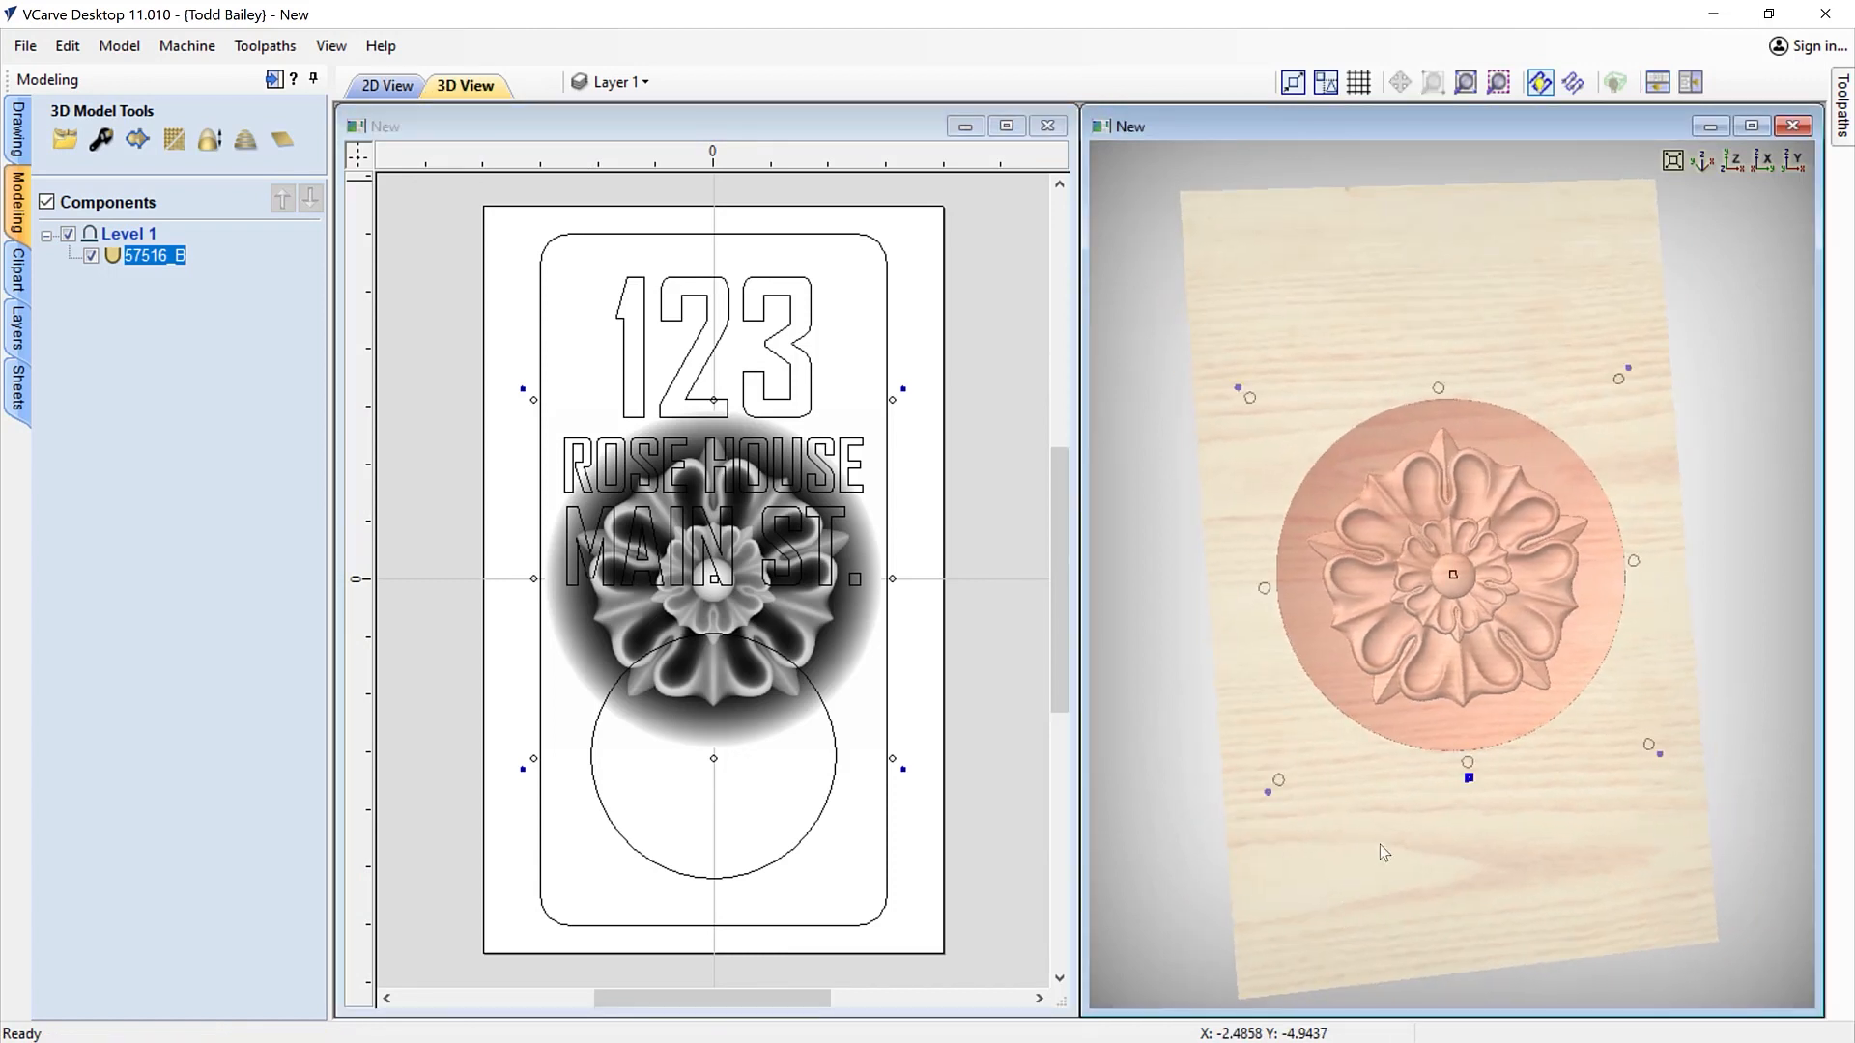
{"action": "left_click", "coordinate": [1732, 161]}
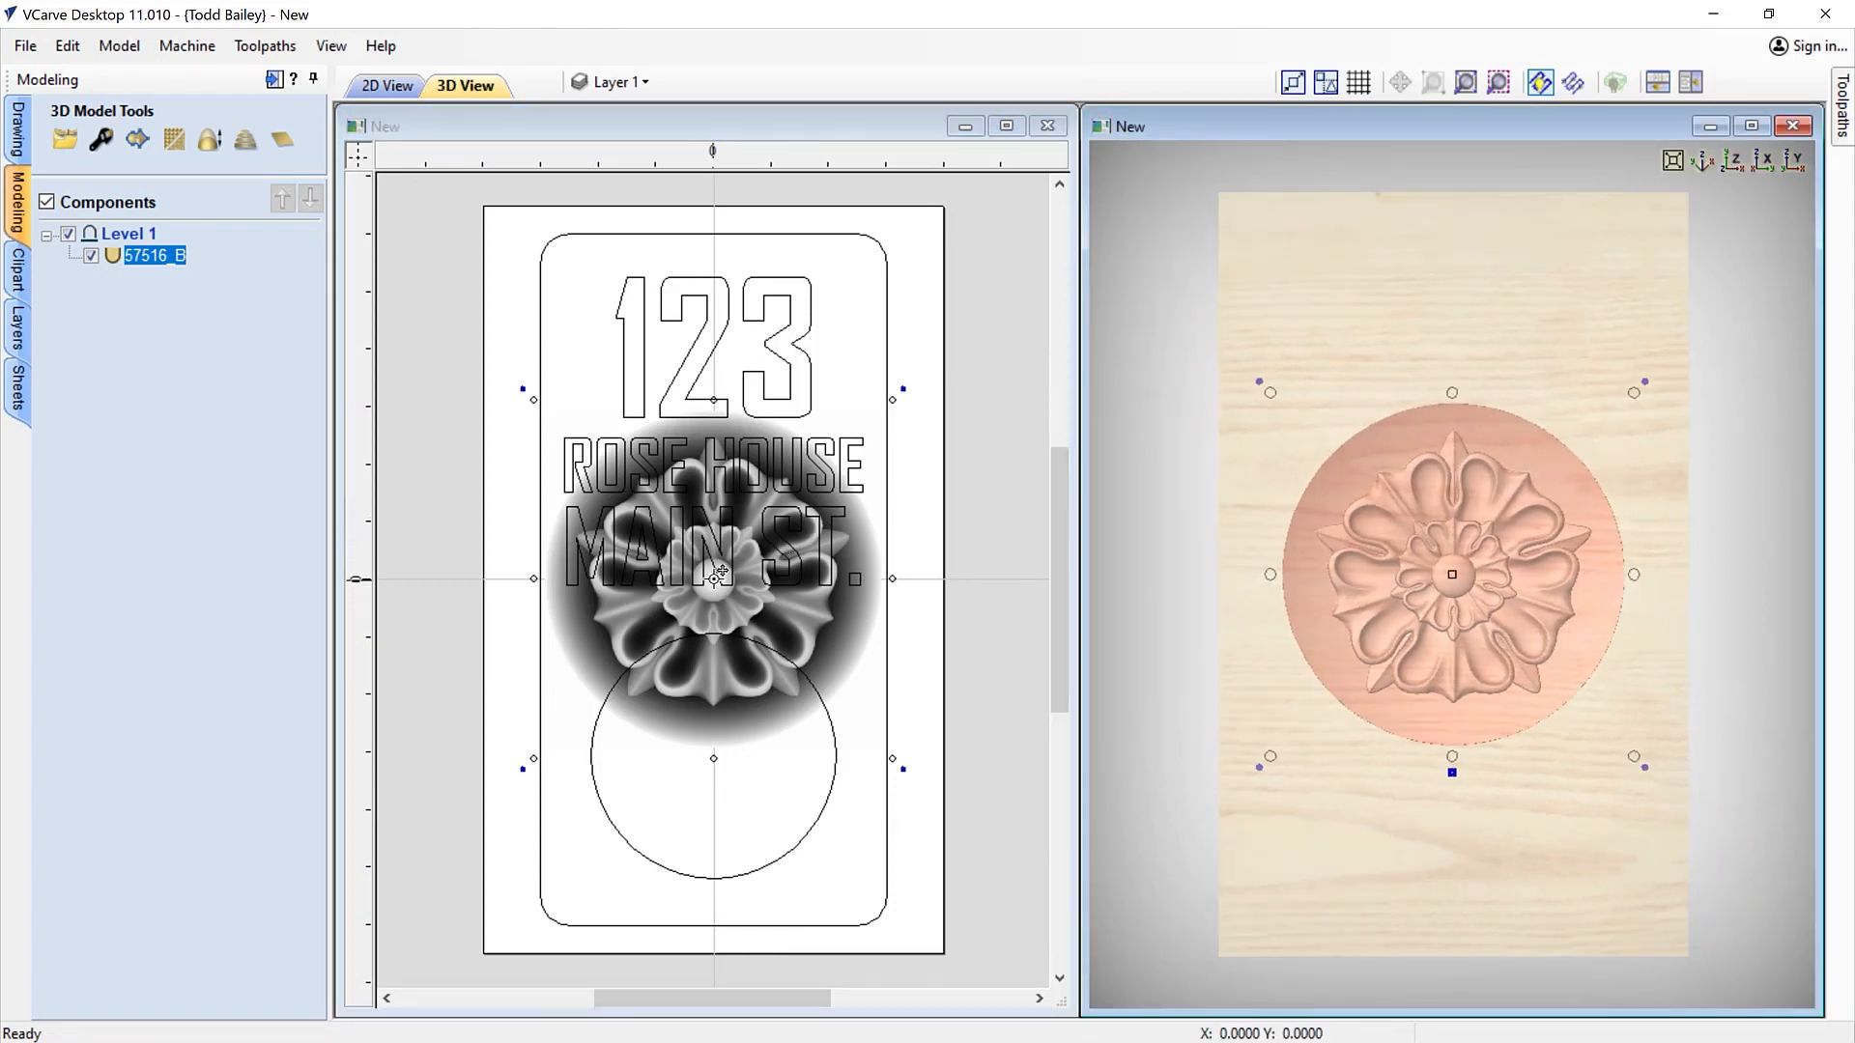
Centre the rosette component on the circle below the text and scale it from its centre to about 5.31 by 5.31 inches
{"action": "left_click_drag", "start_coordinate": [722, 572], "coordinate": [713, 767]}
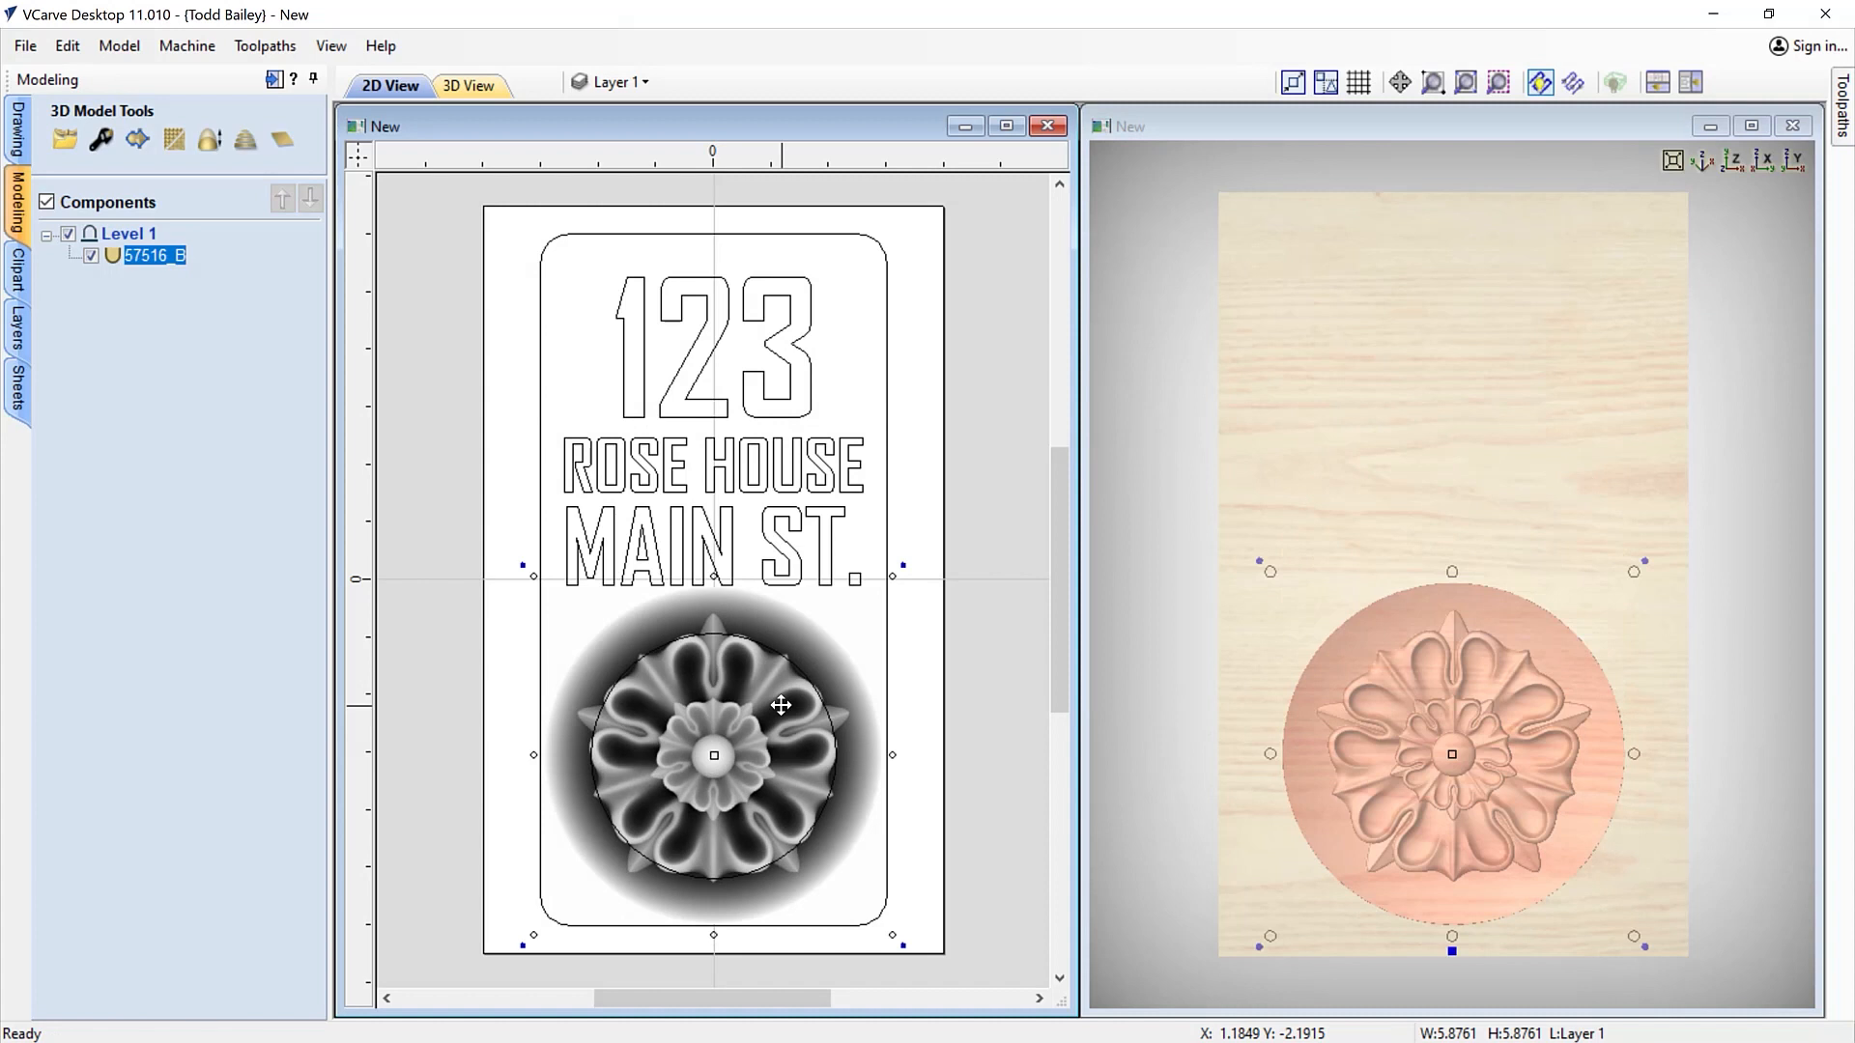
{"action": "left_click_drag", "start_coordinate": [893, 577], "coordinate": [854, 629]}
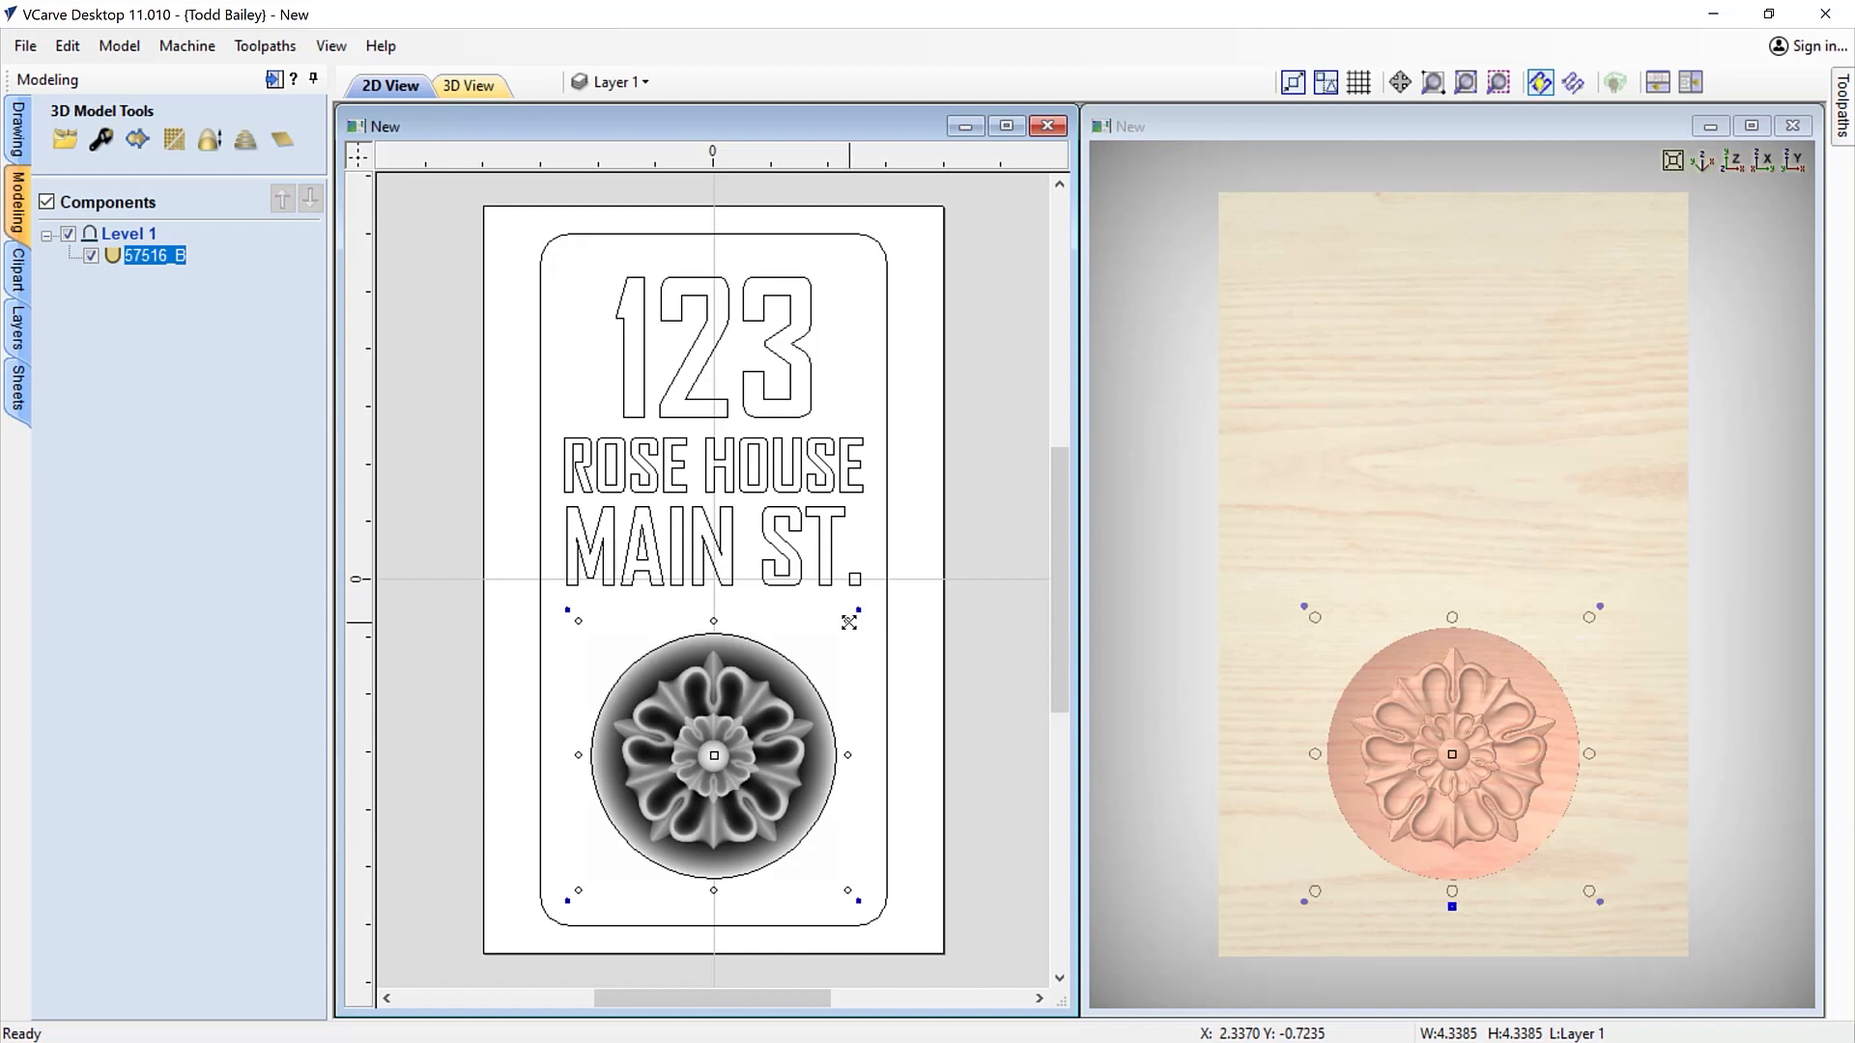
{"action": "left_click_drag", "start_coordinate": [848, 621], "coordinate": [866, 592]}
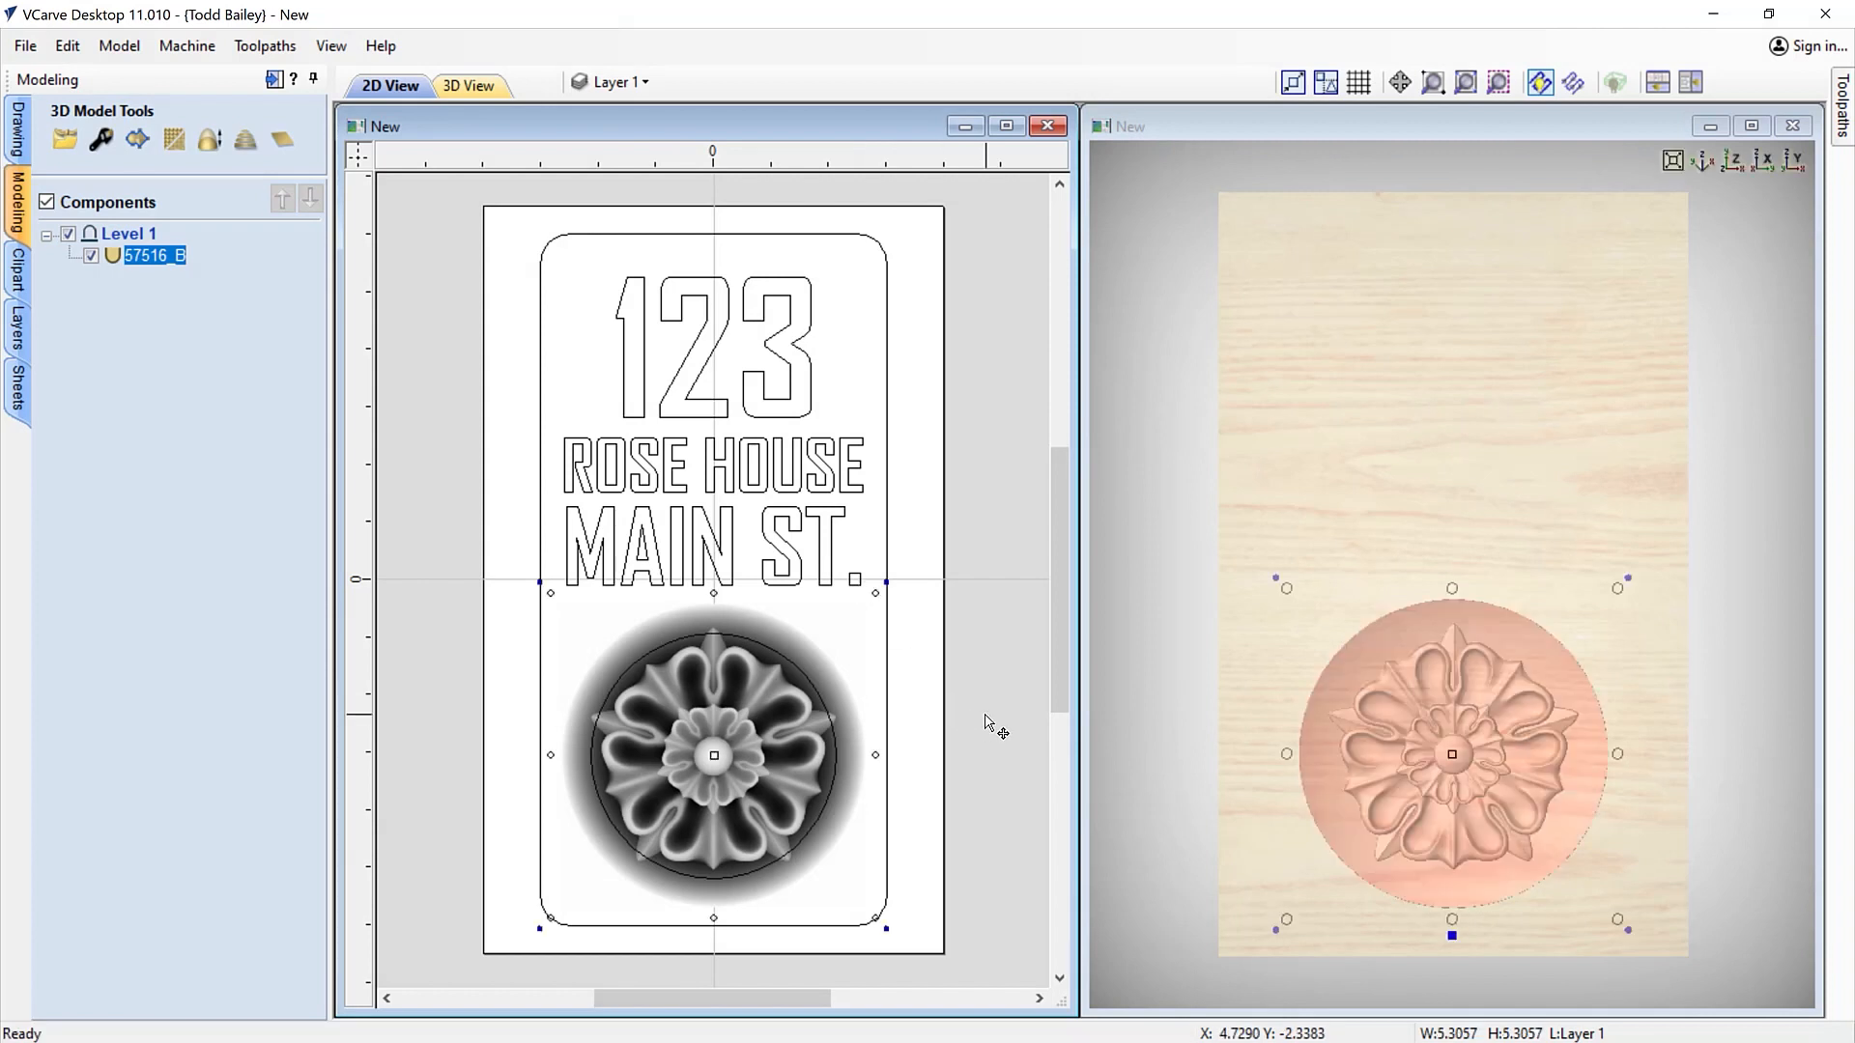
Delete the 4.25 inch circle under the rosette and examine the dished model's rim at an angle in 3D
{"action": "left_click", "coordinate": [837, 761]}
{"action": "left_click", "coordinate": [836, 761]}
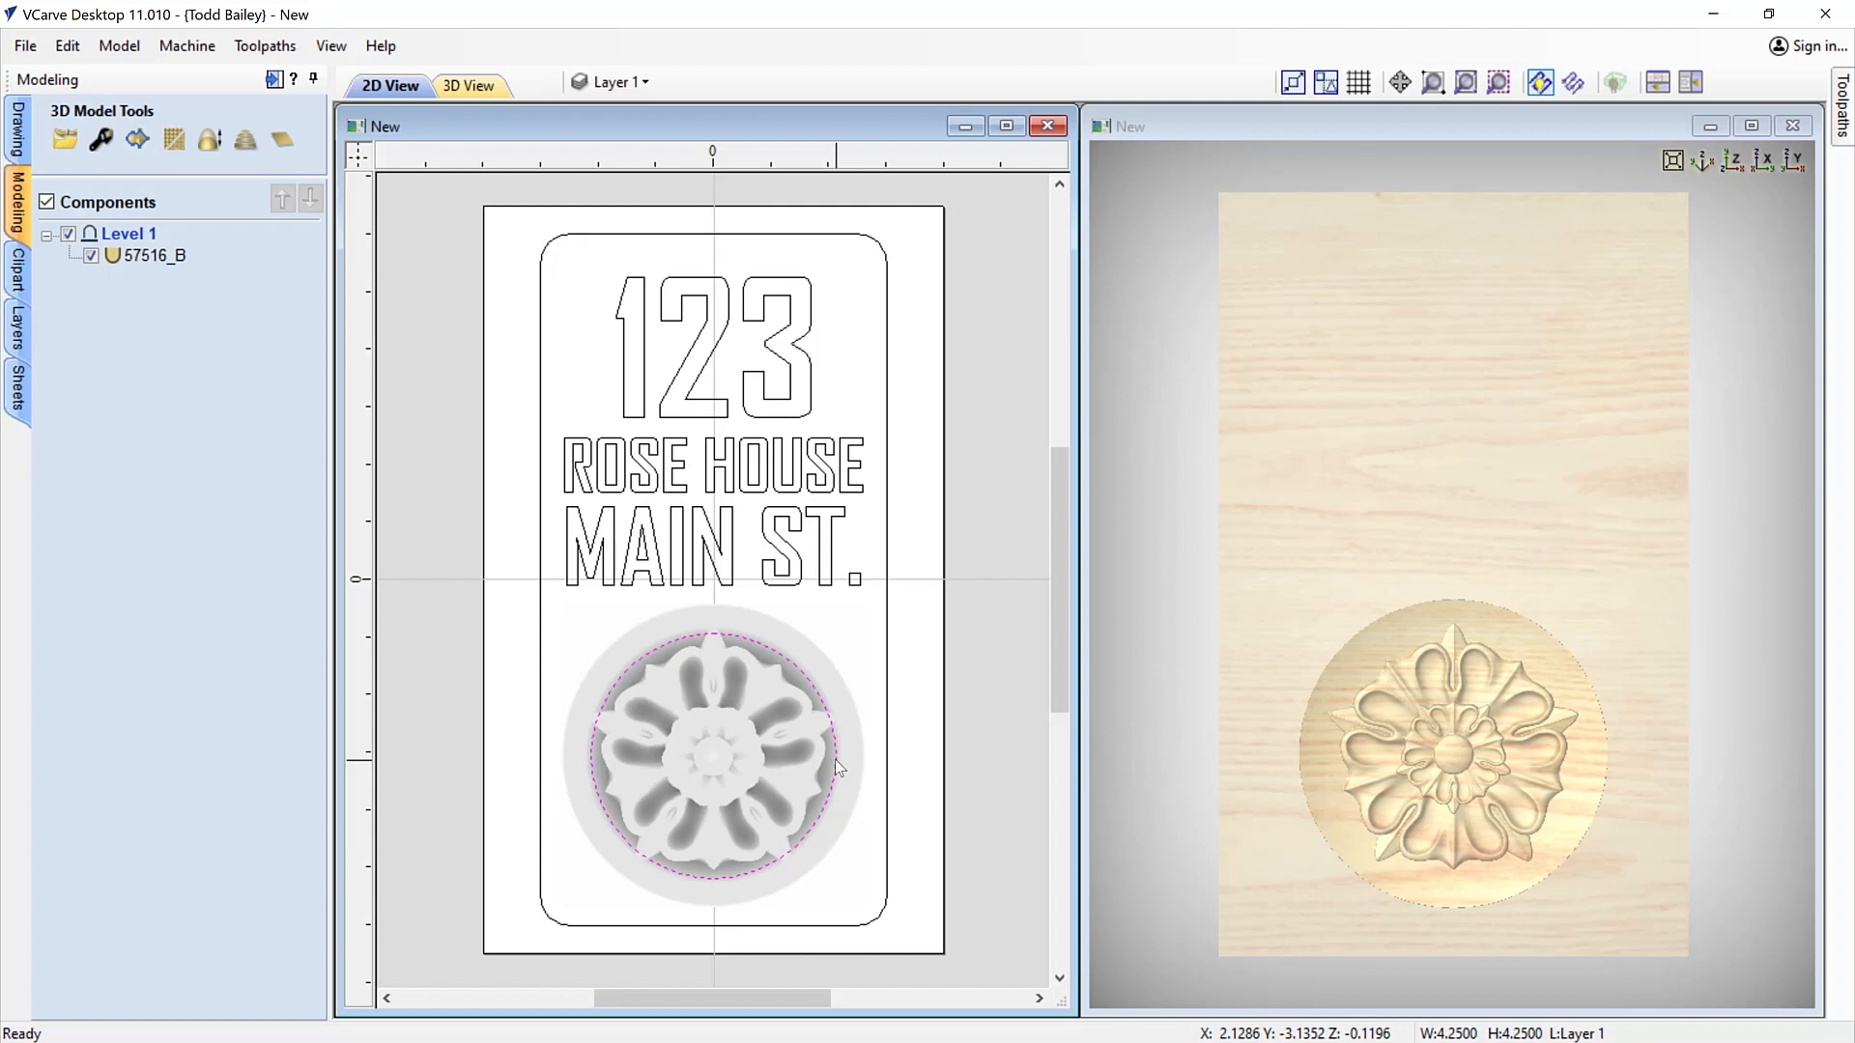
{"action": "left_click_drag", "start_coordinate": [1319, 811], "coordinate": [1458, 671]}
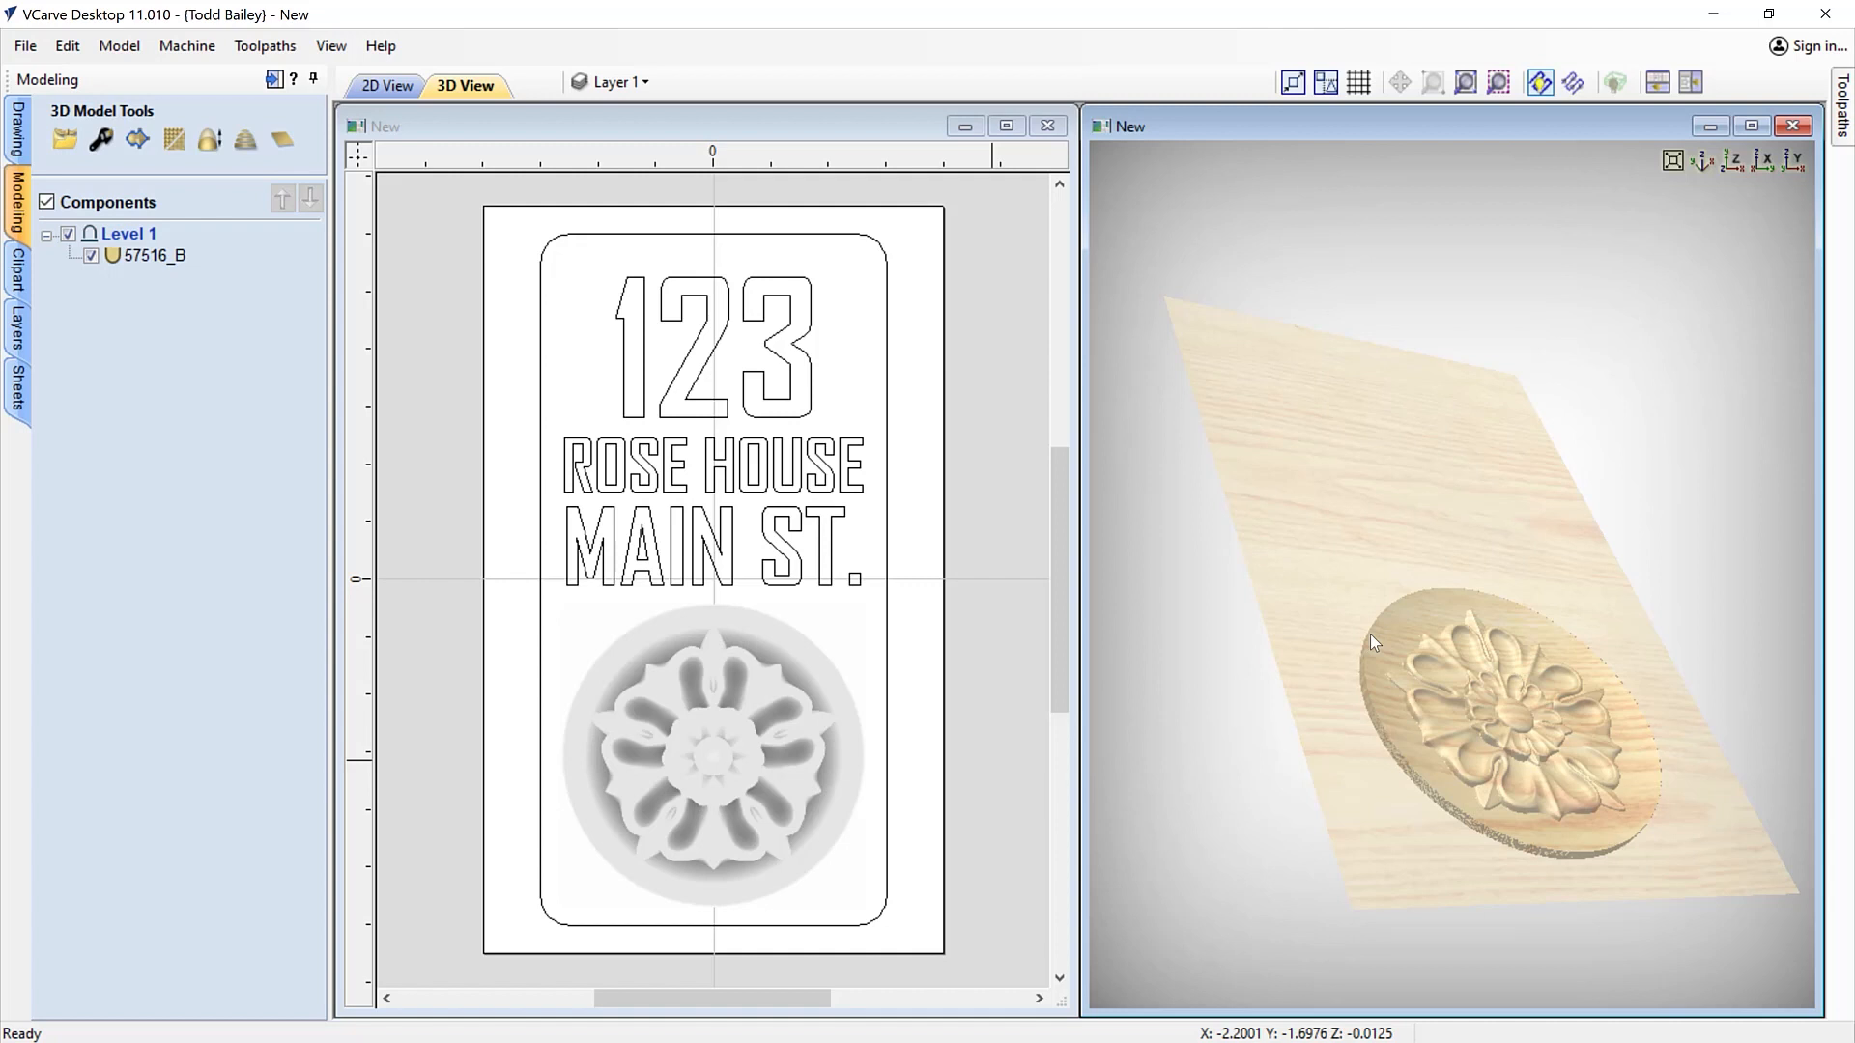
{"action": "left_click_drag", "start_coordinate": [1383, 702], "coordinate": [1406, 681]}
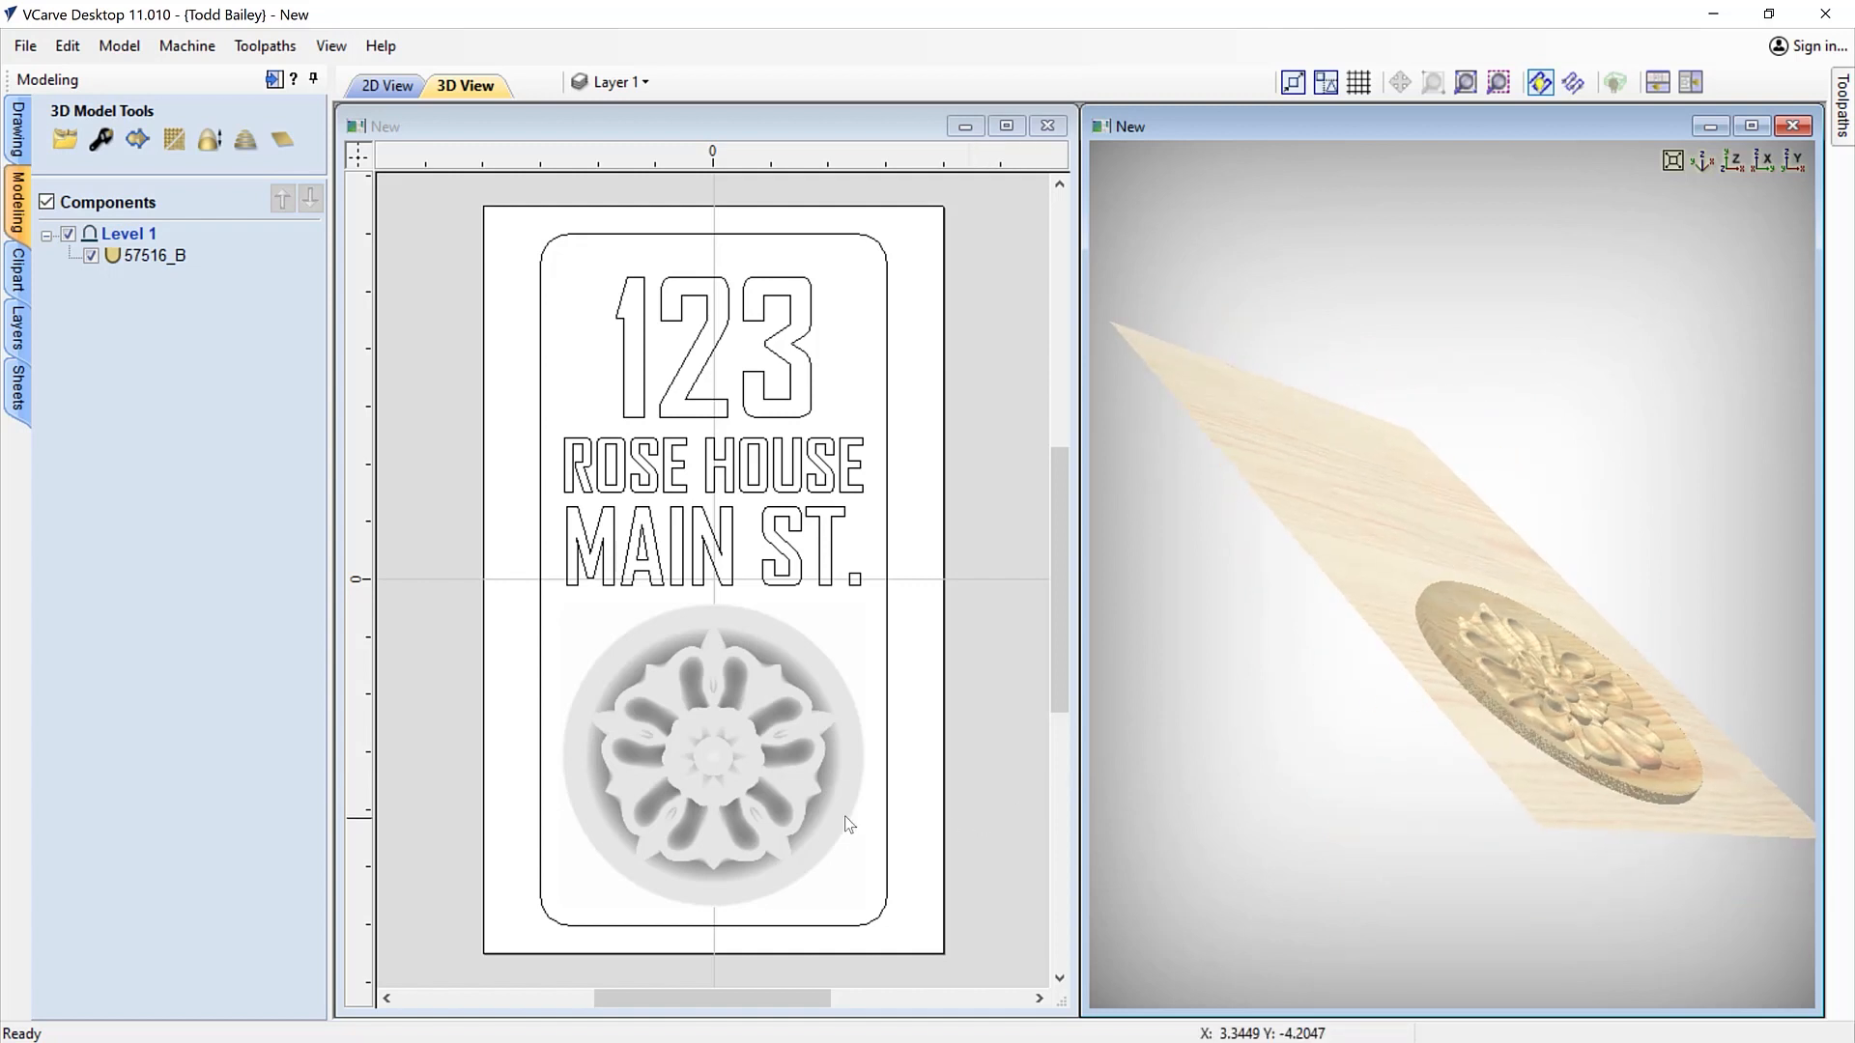
Set the shape height of the rosette component to 0.25 inches and check its depth at an angle in 3D
{"action": "left_click", "coordinate": [638, 768]}
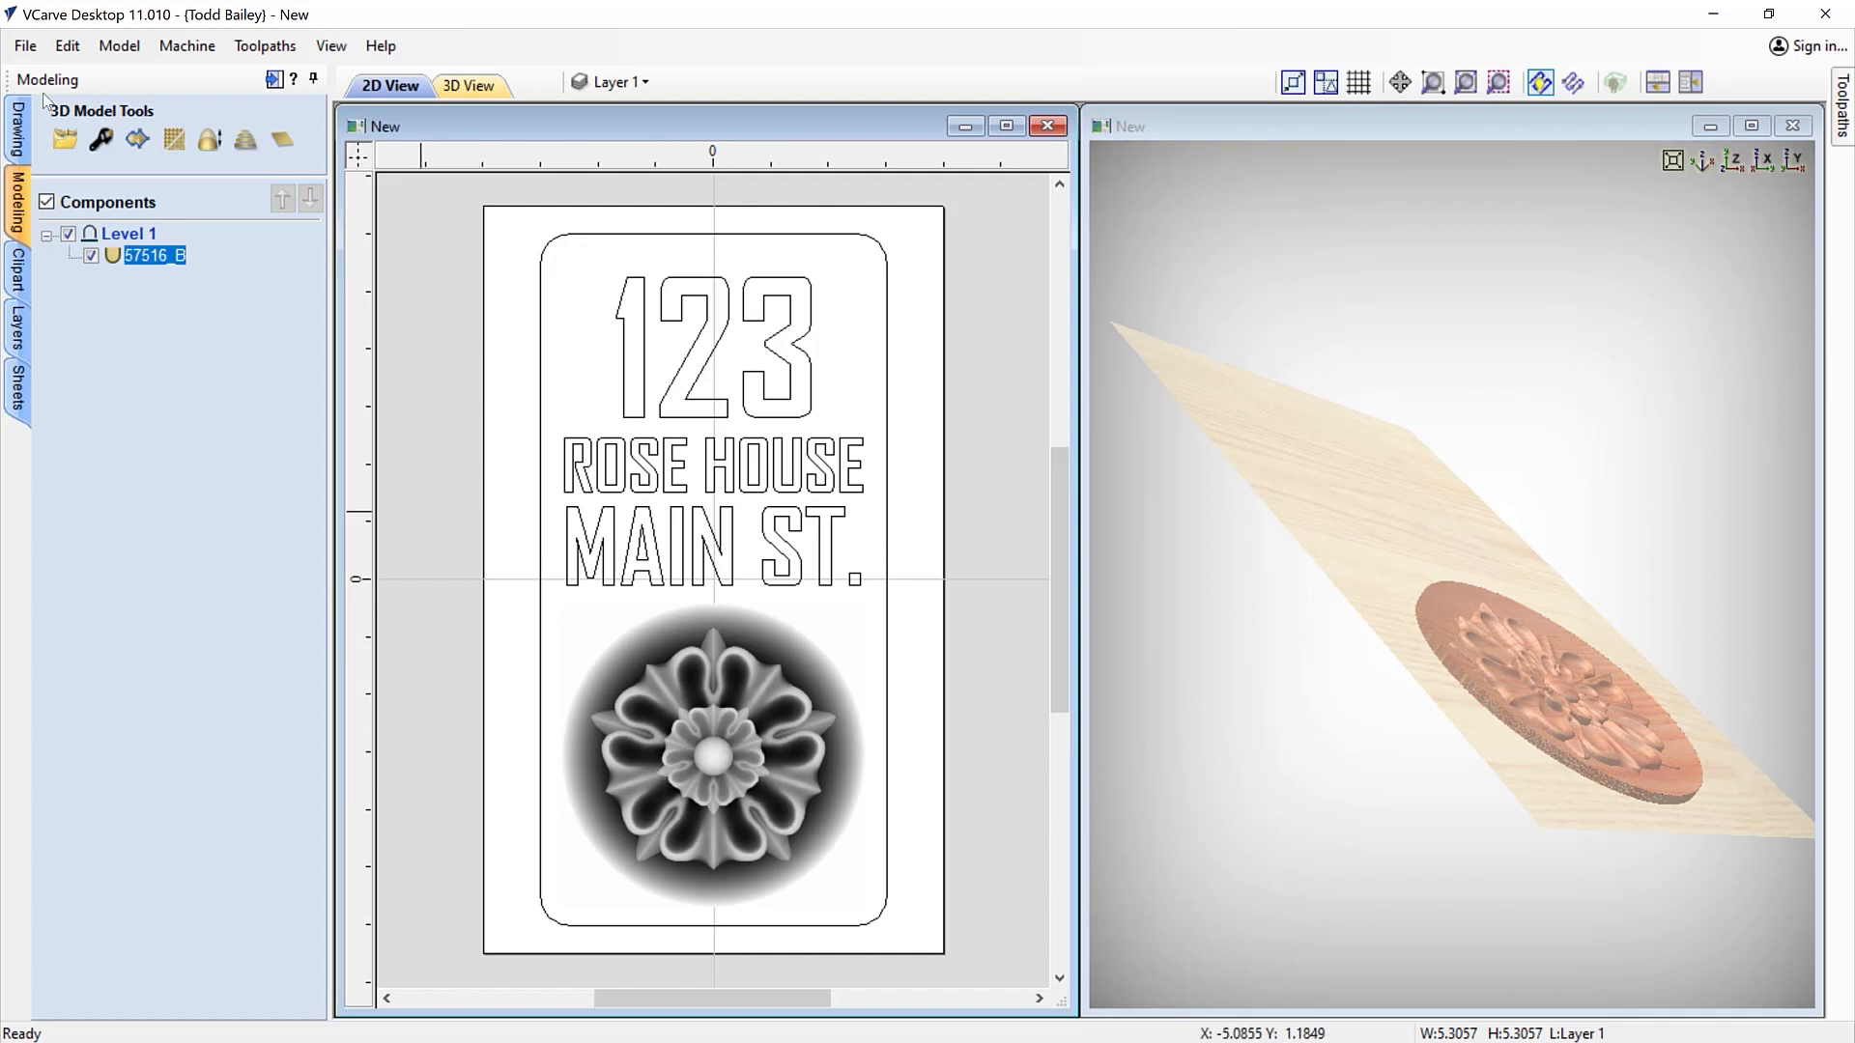
{"action": "left_click", "coordinate": [100, 141]}
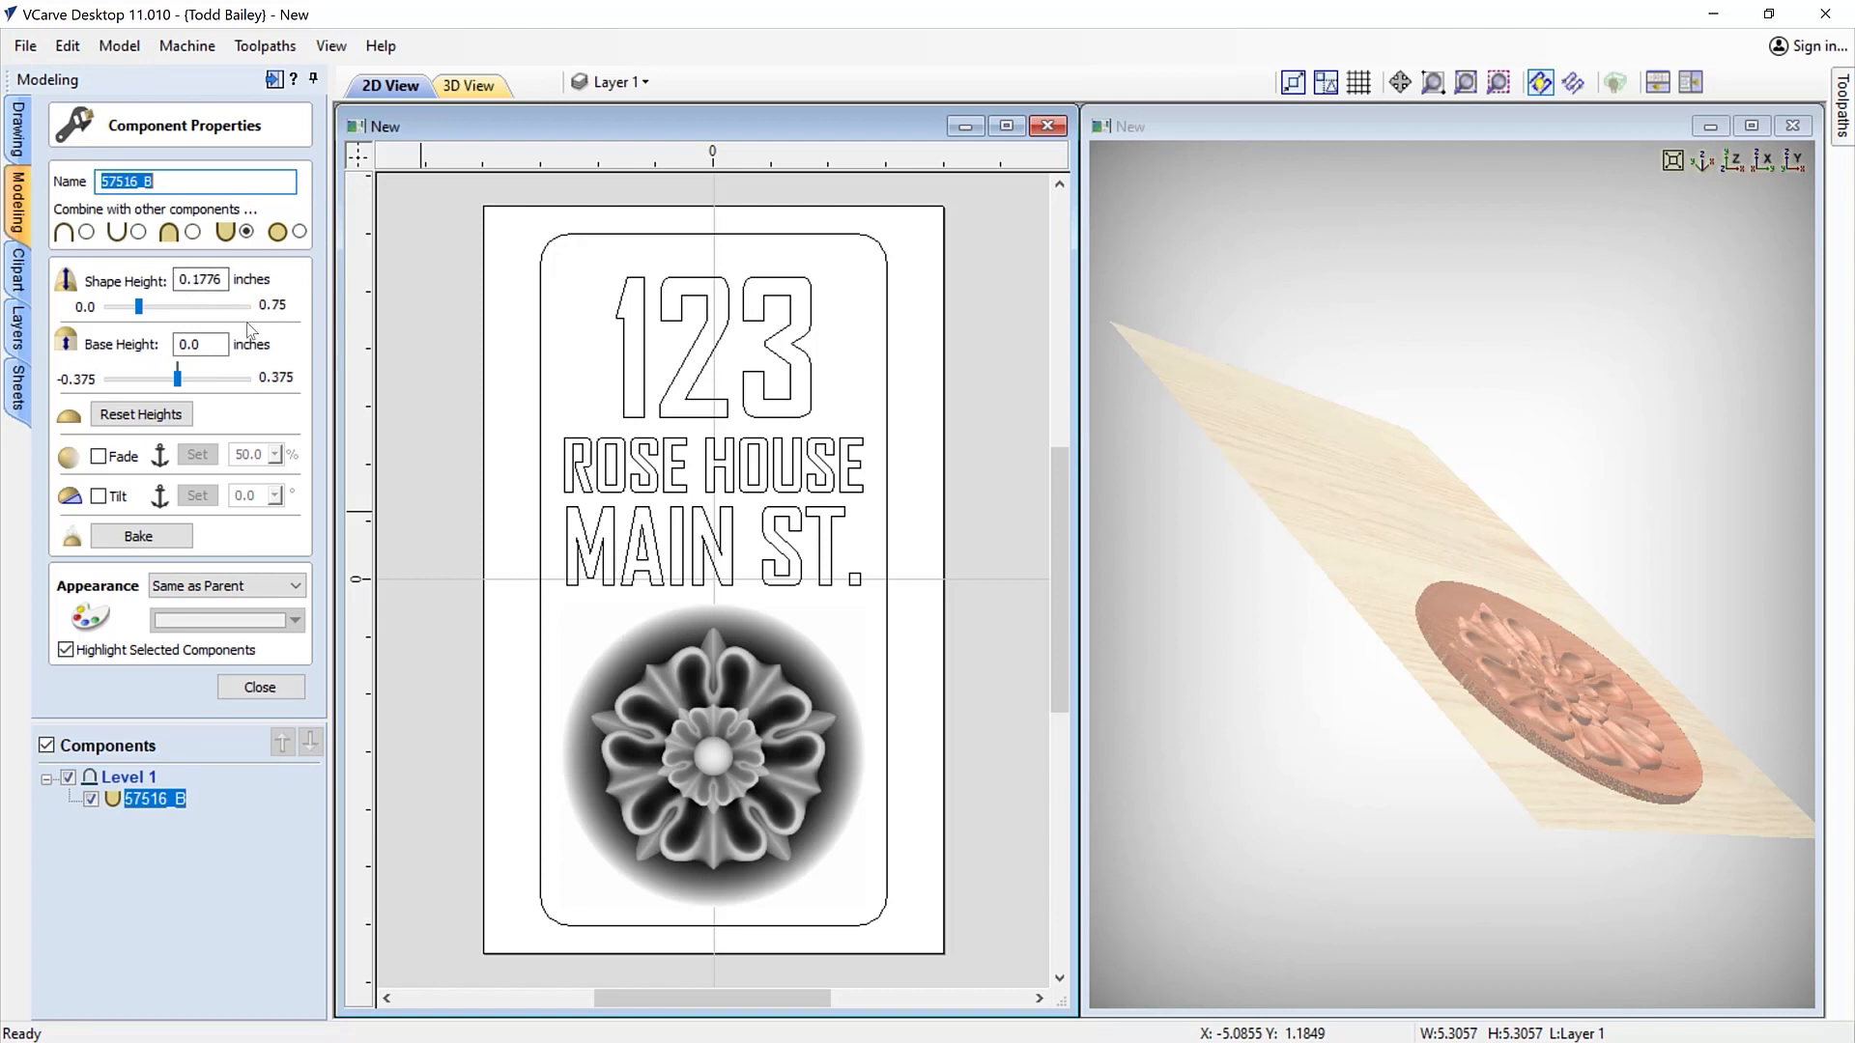
{"action": "left_click_drag", "start_coordinate": [196, 280], "coordinate": [230, 281]}
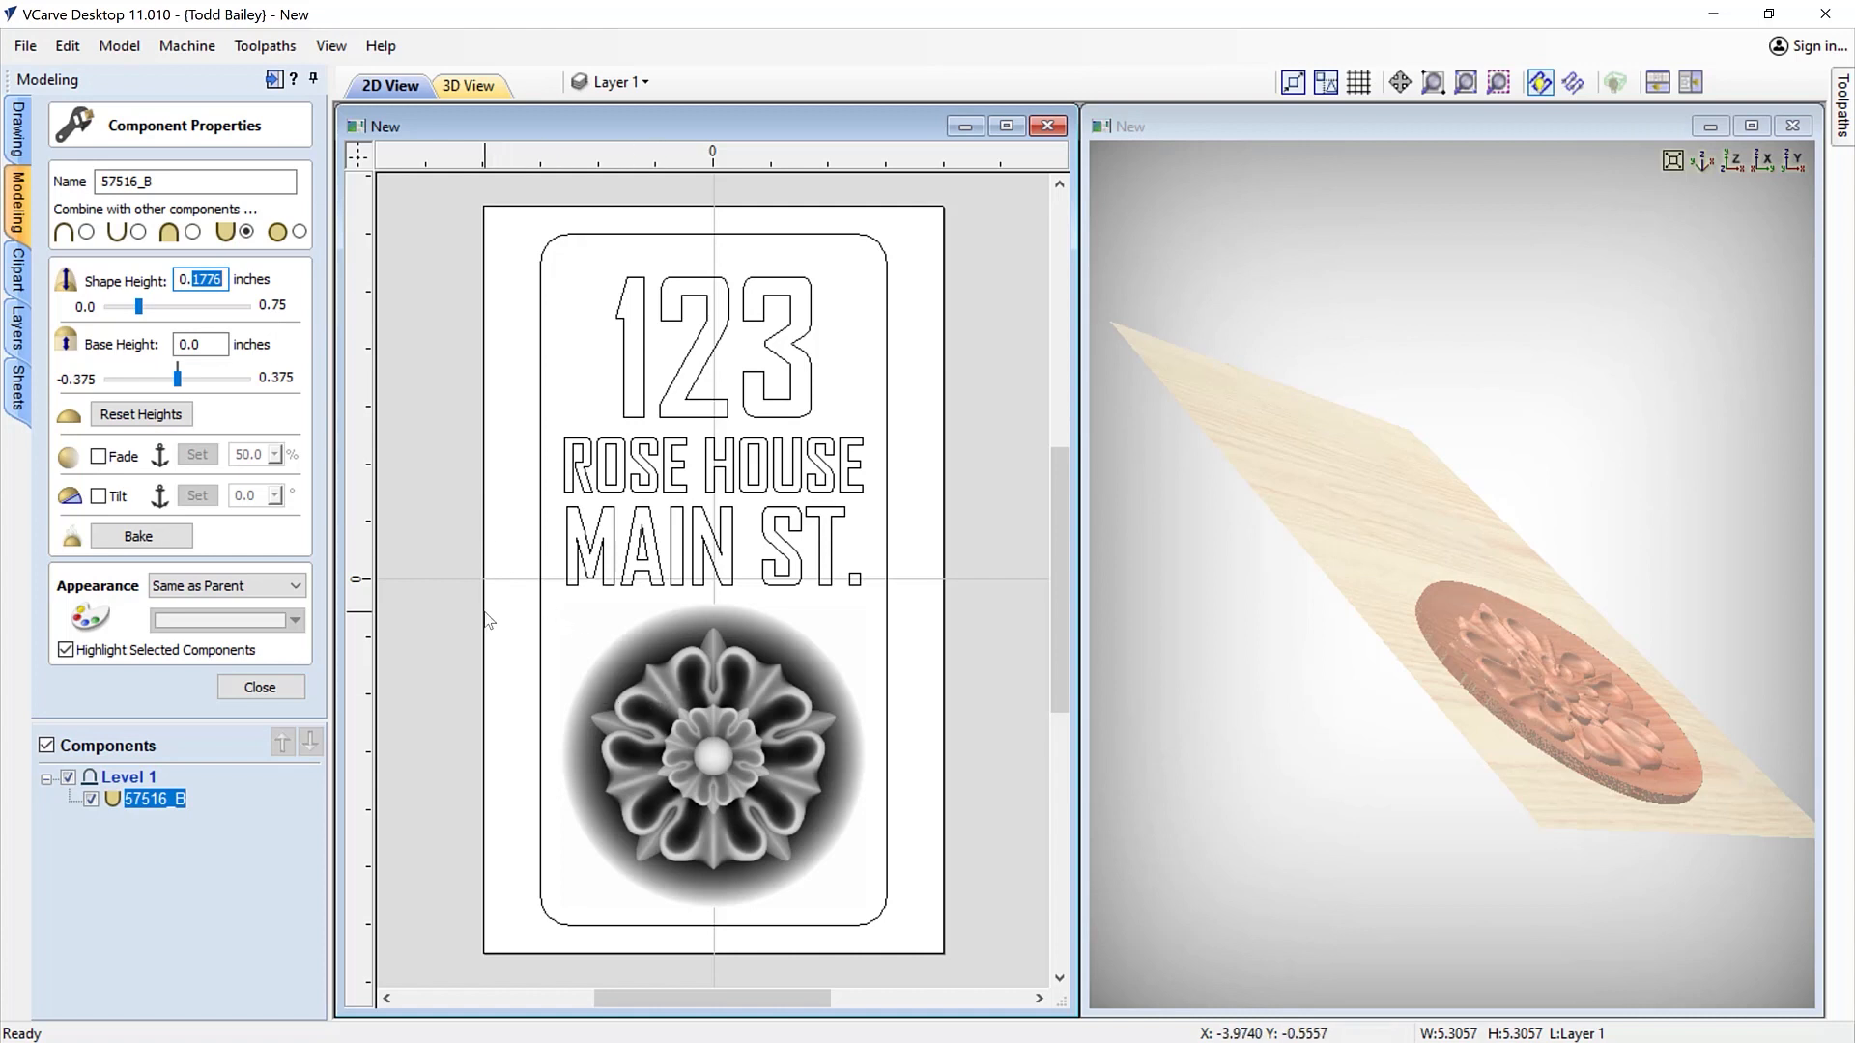
{"action": "type", "text": "."}
{"action": "key", "text": "Return"}
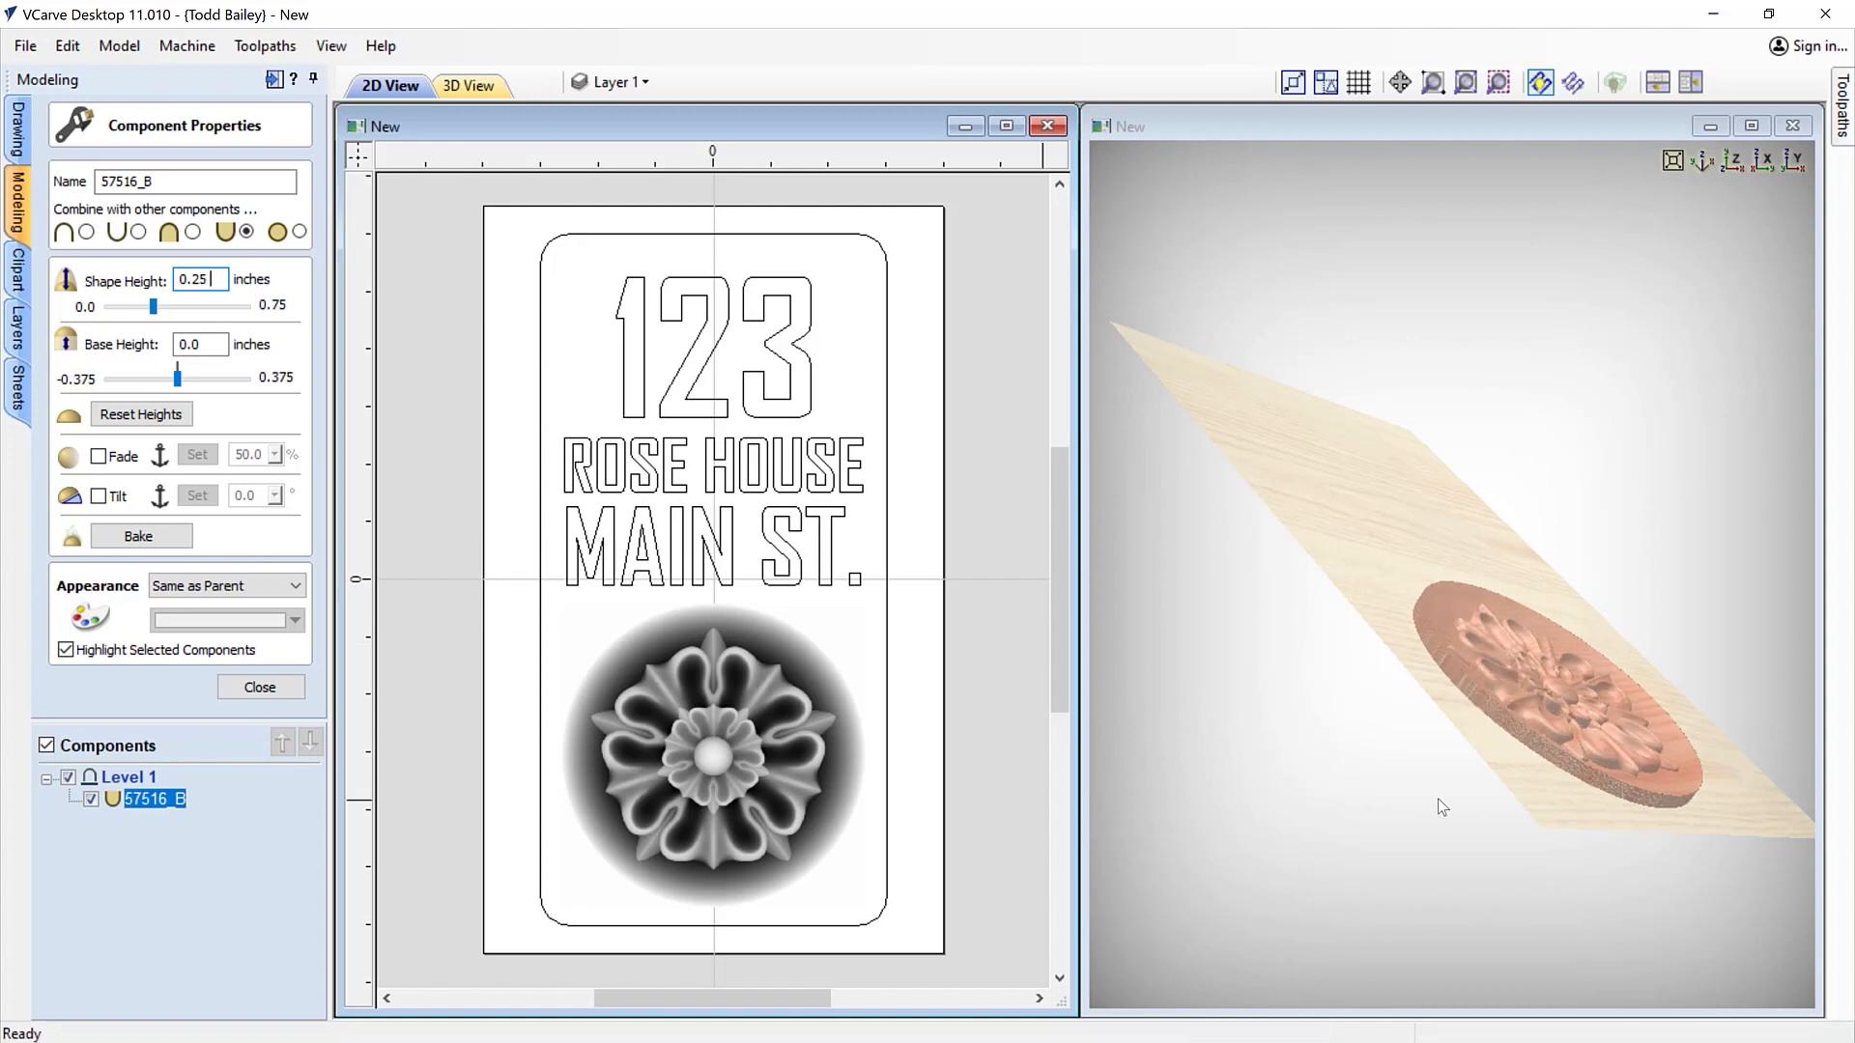
{"action": "left_click_drag", "start_coordinate": [1445, 808], "coordinate": [1382, 895]}
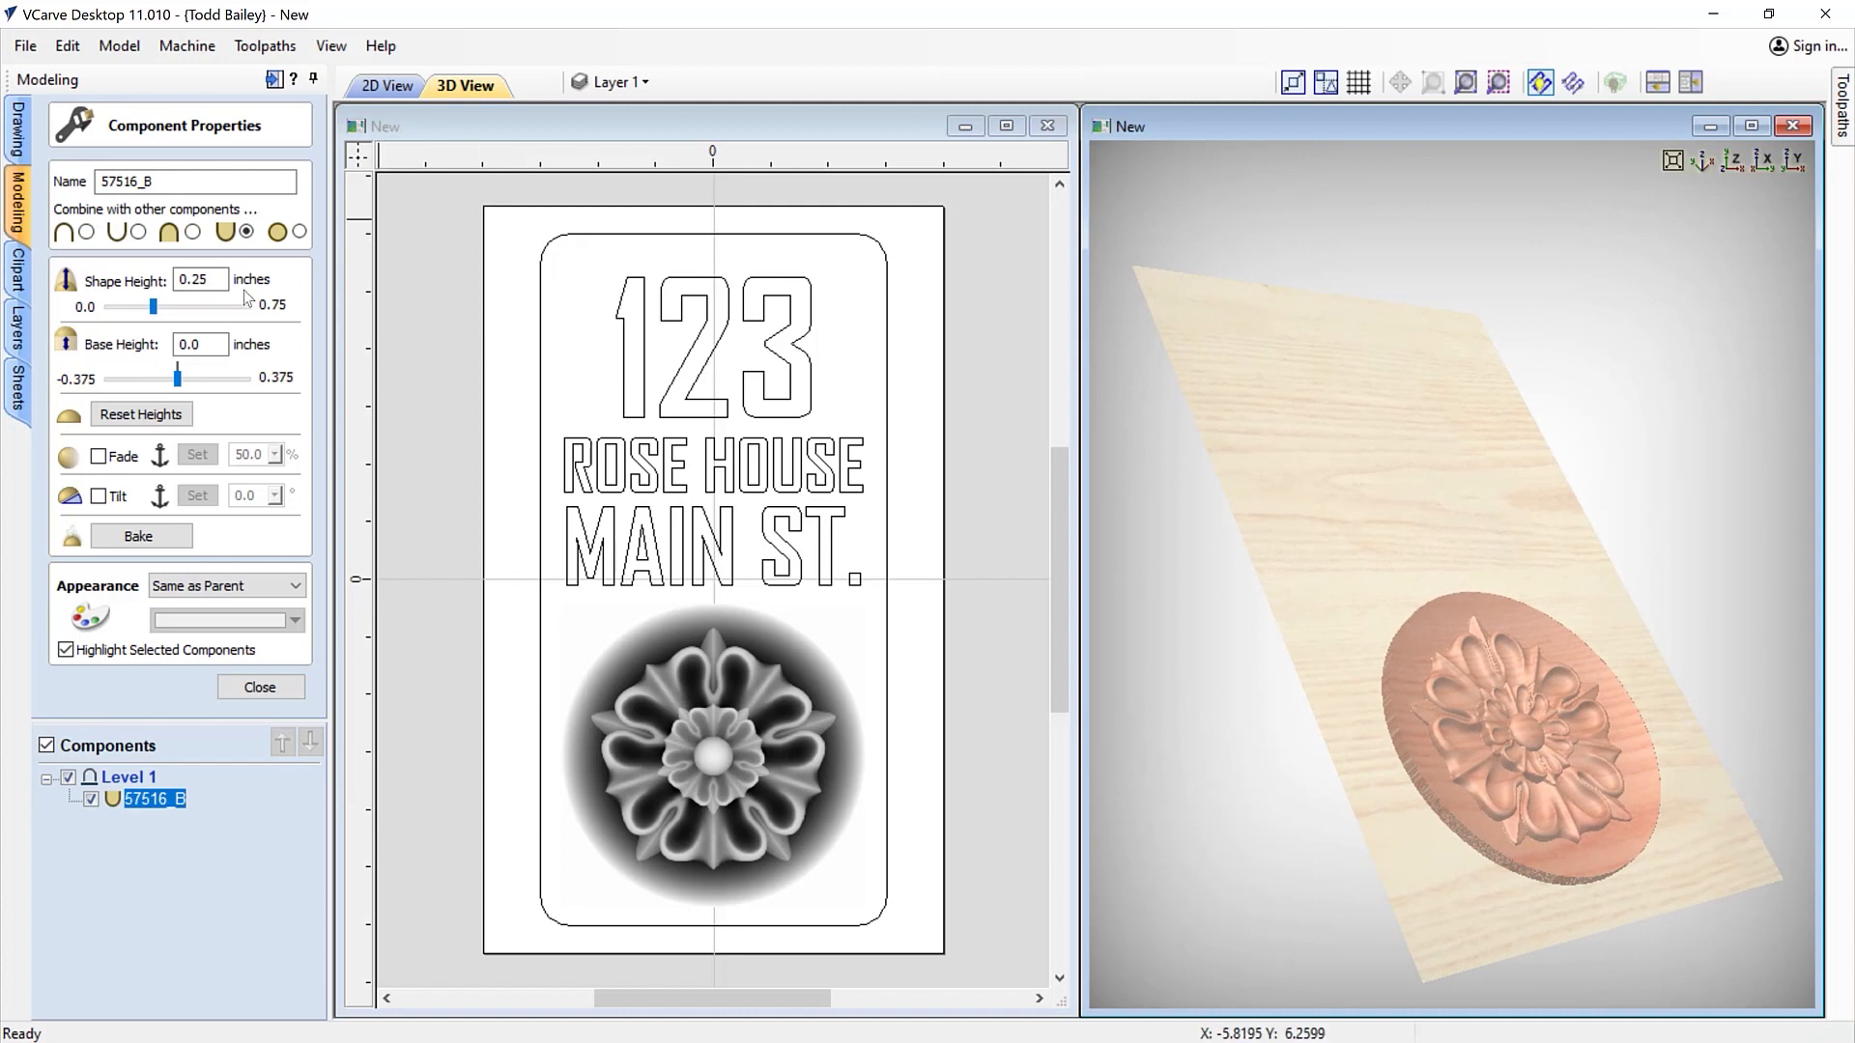
Set the rosette component's shape height to 0.35 inches, check the deeper dish in 3D and finish editing its properties
{"action": "left_click_drag", "start_coordinate": [193, 274], "coordinate": [203, 277]}
{"action": "type", "text": "35"}
{"action": "key", "text": "Return"}
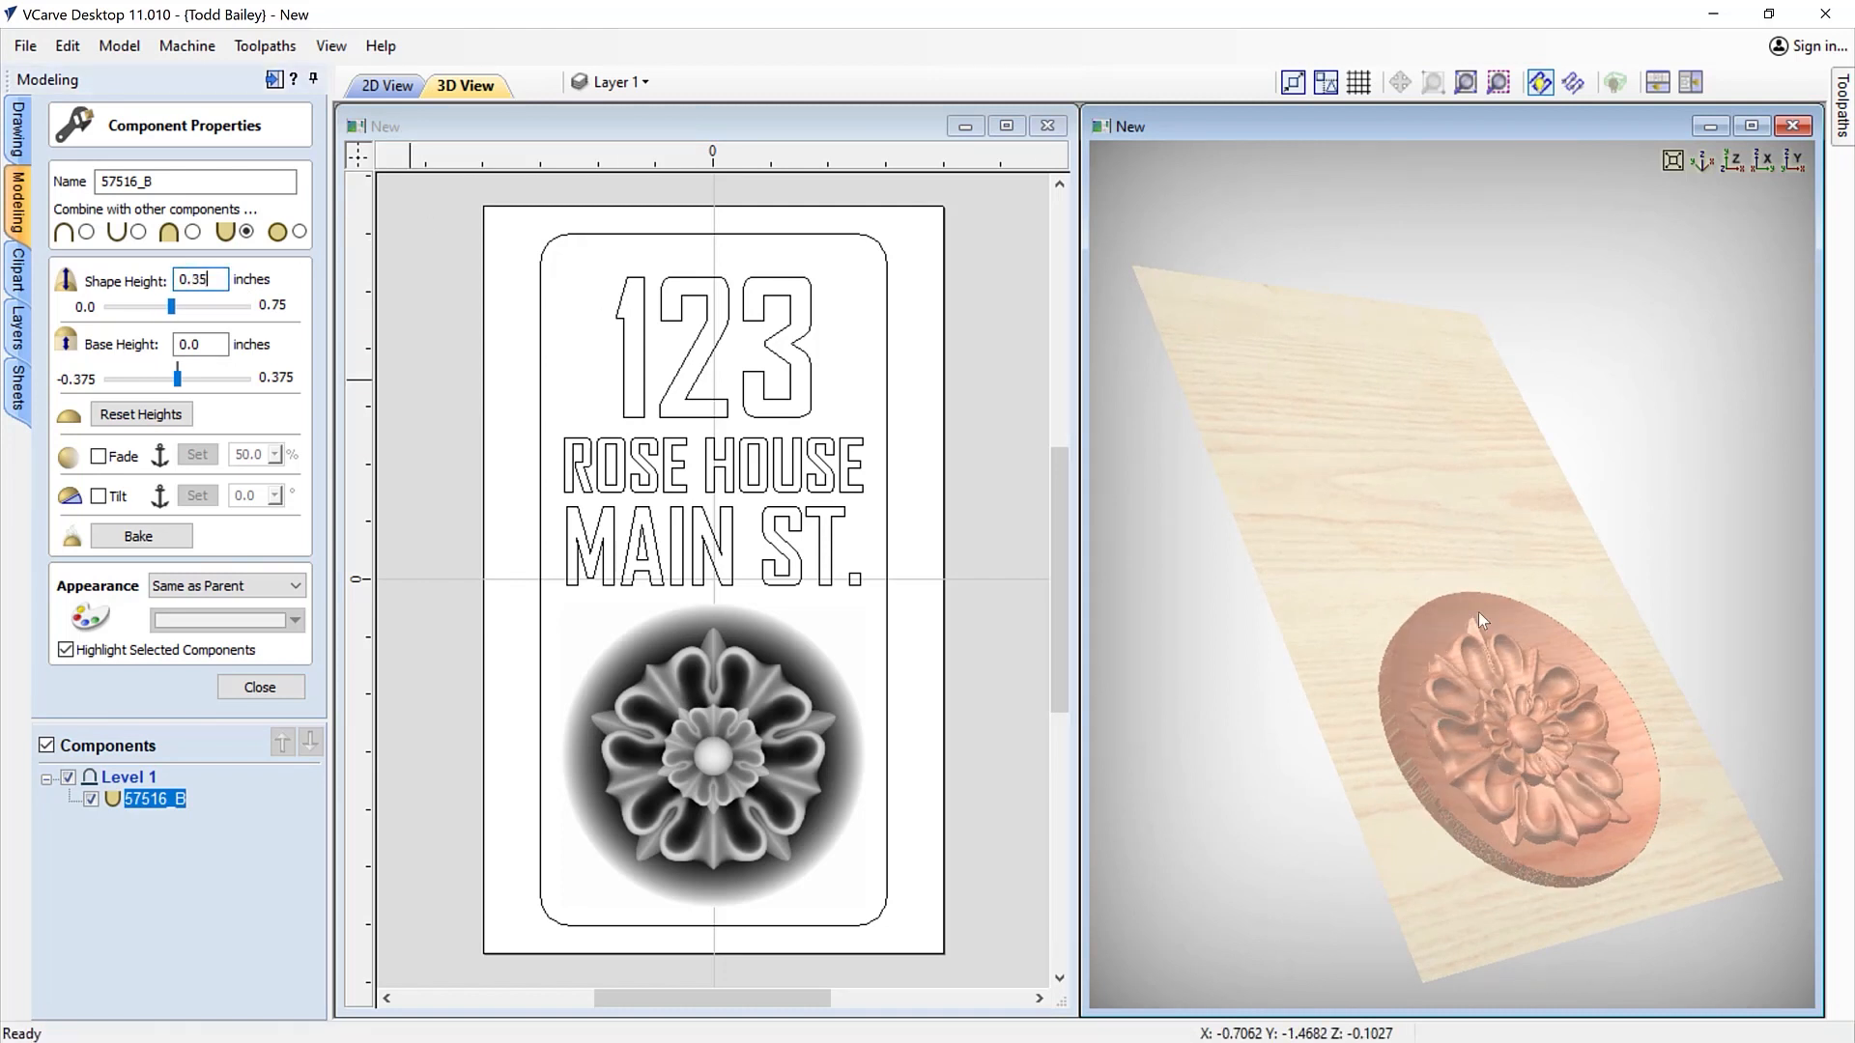
{"action": "left_click_drag", "start_coordinate": [1632, 466], "coordinate": [1493, 431]}
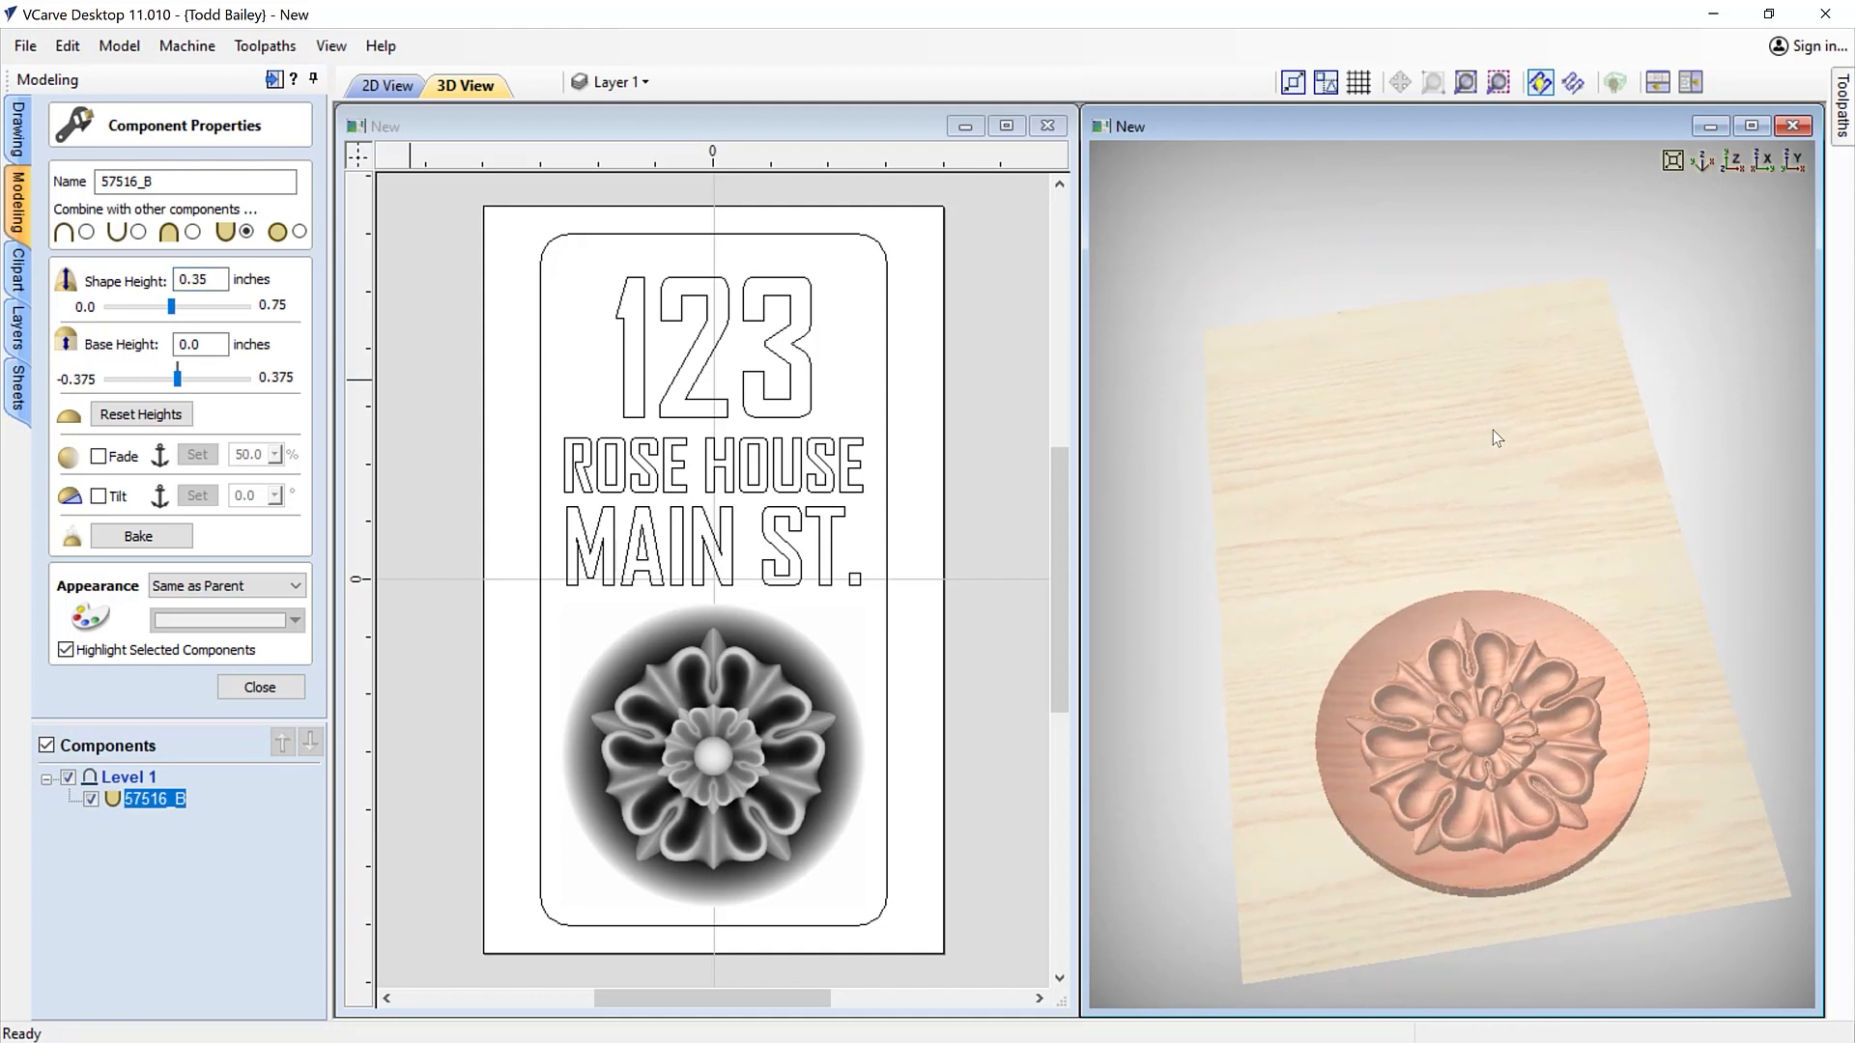
{"action": "left_click", "coordinate": [290, 686]}
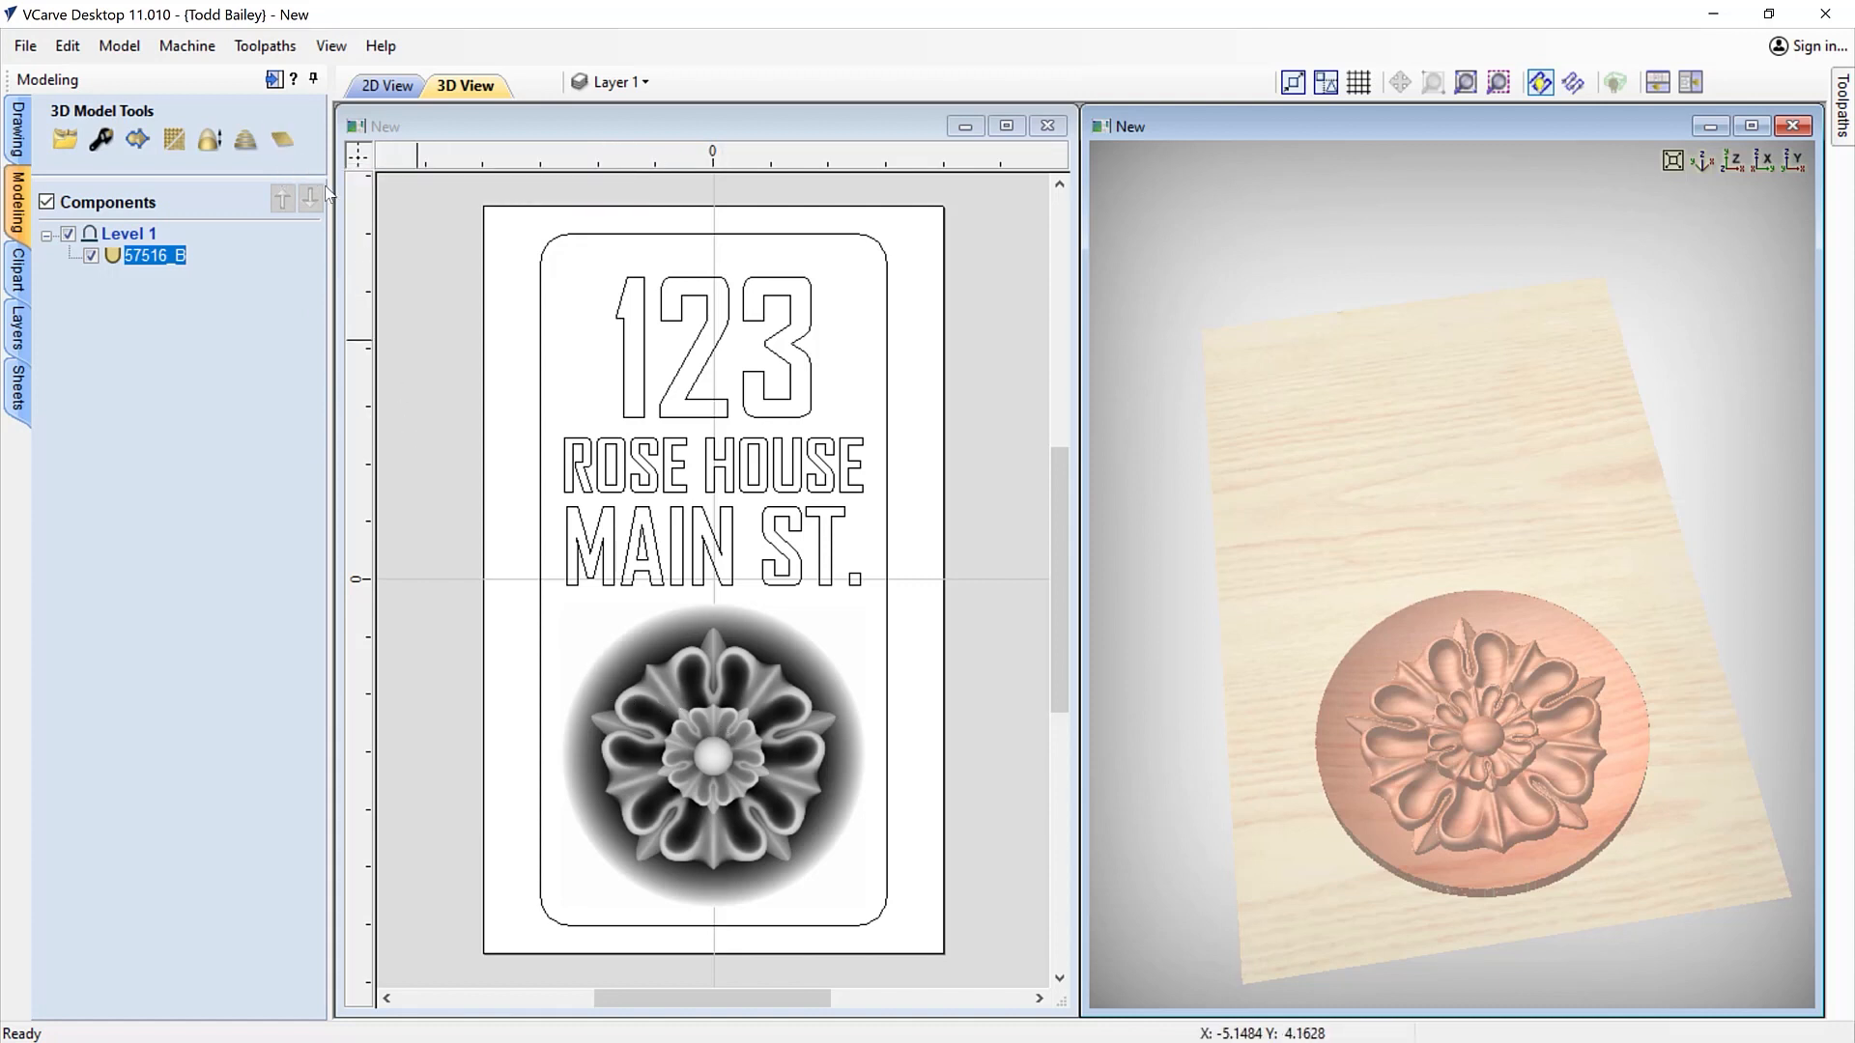
Add a zero plane around the rosette, inspect the solid board from several angles and return to the view down the Z axis
{"action": "left_click", "coordinate": [283, 145]}
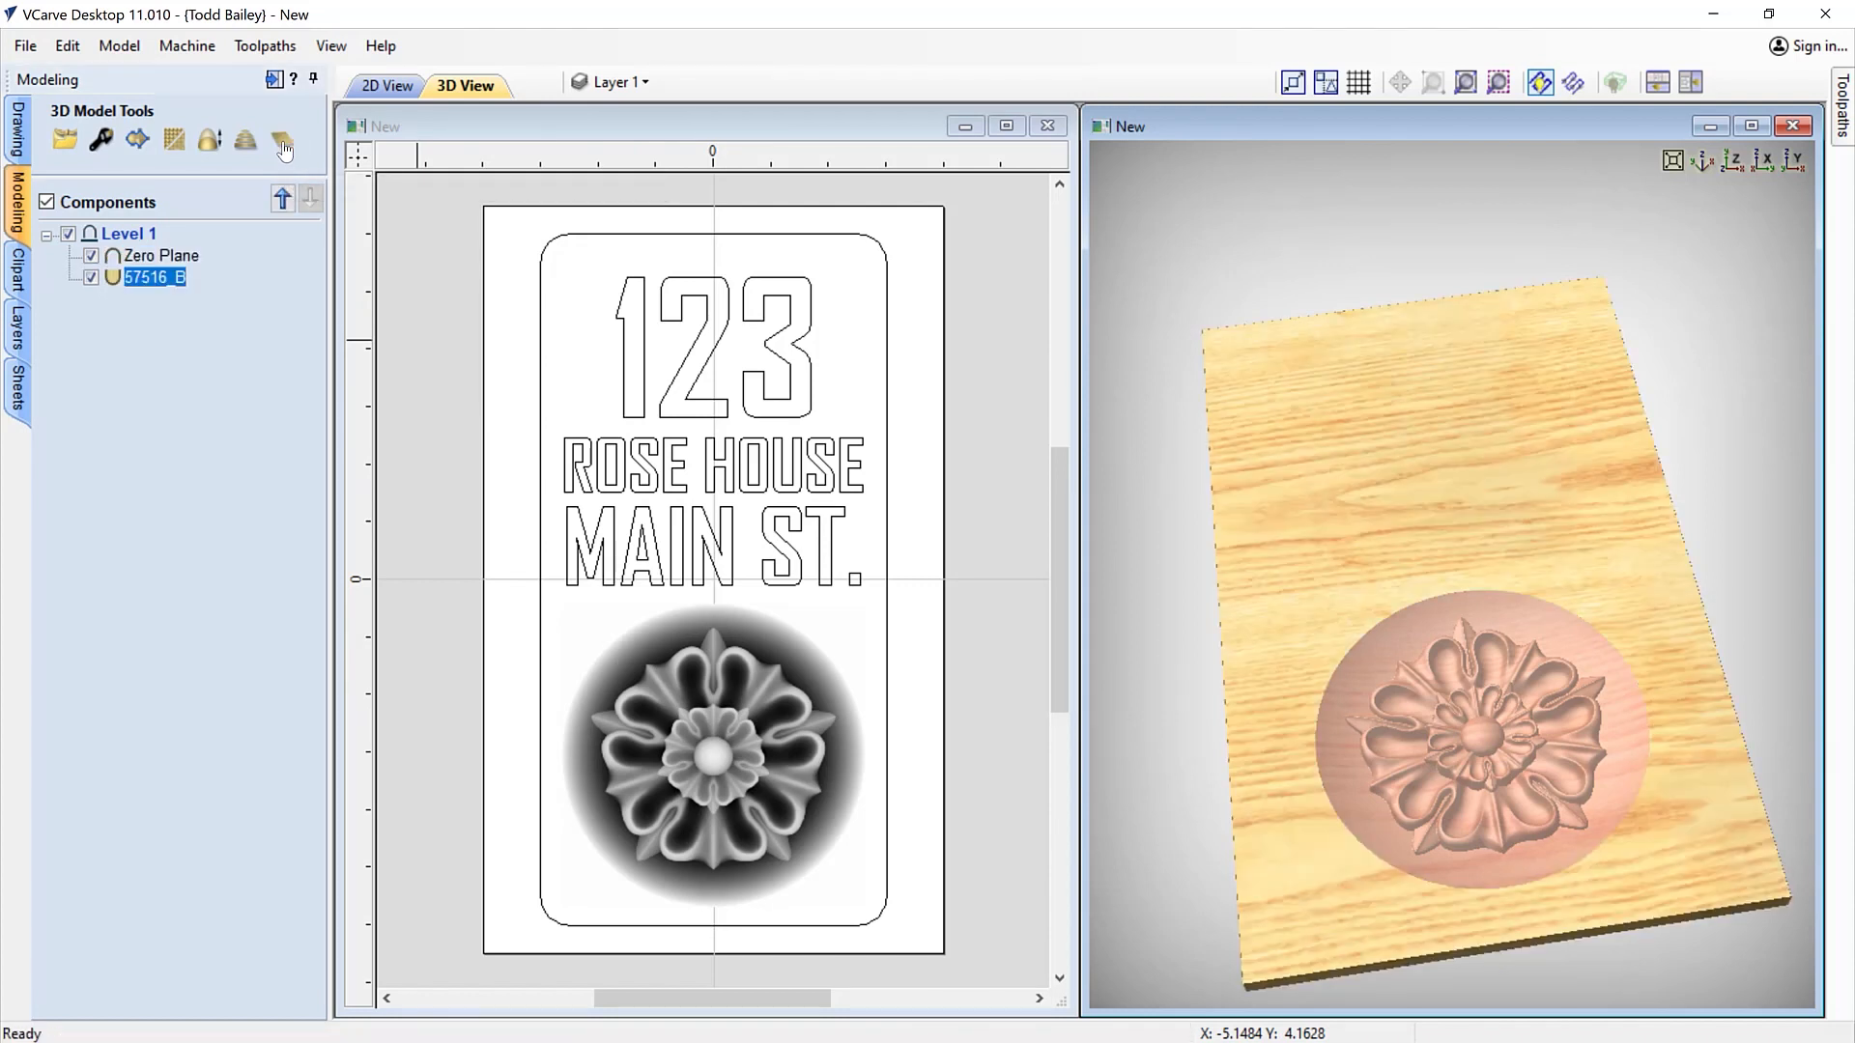
{"action": "left_click_drag", "start_coordinate": [1192, 607], "coordinate": [1296, 531]}
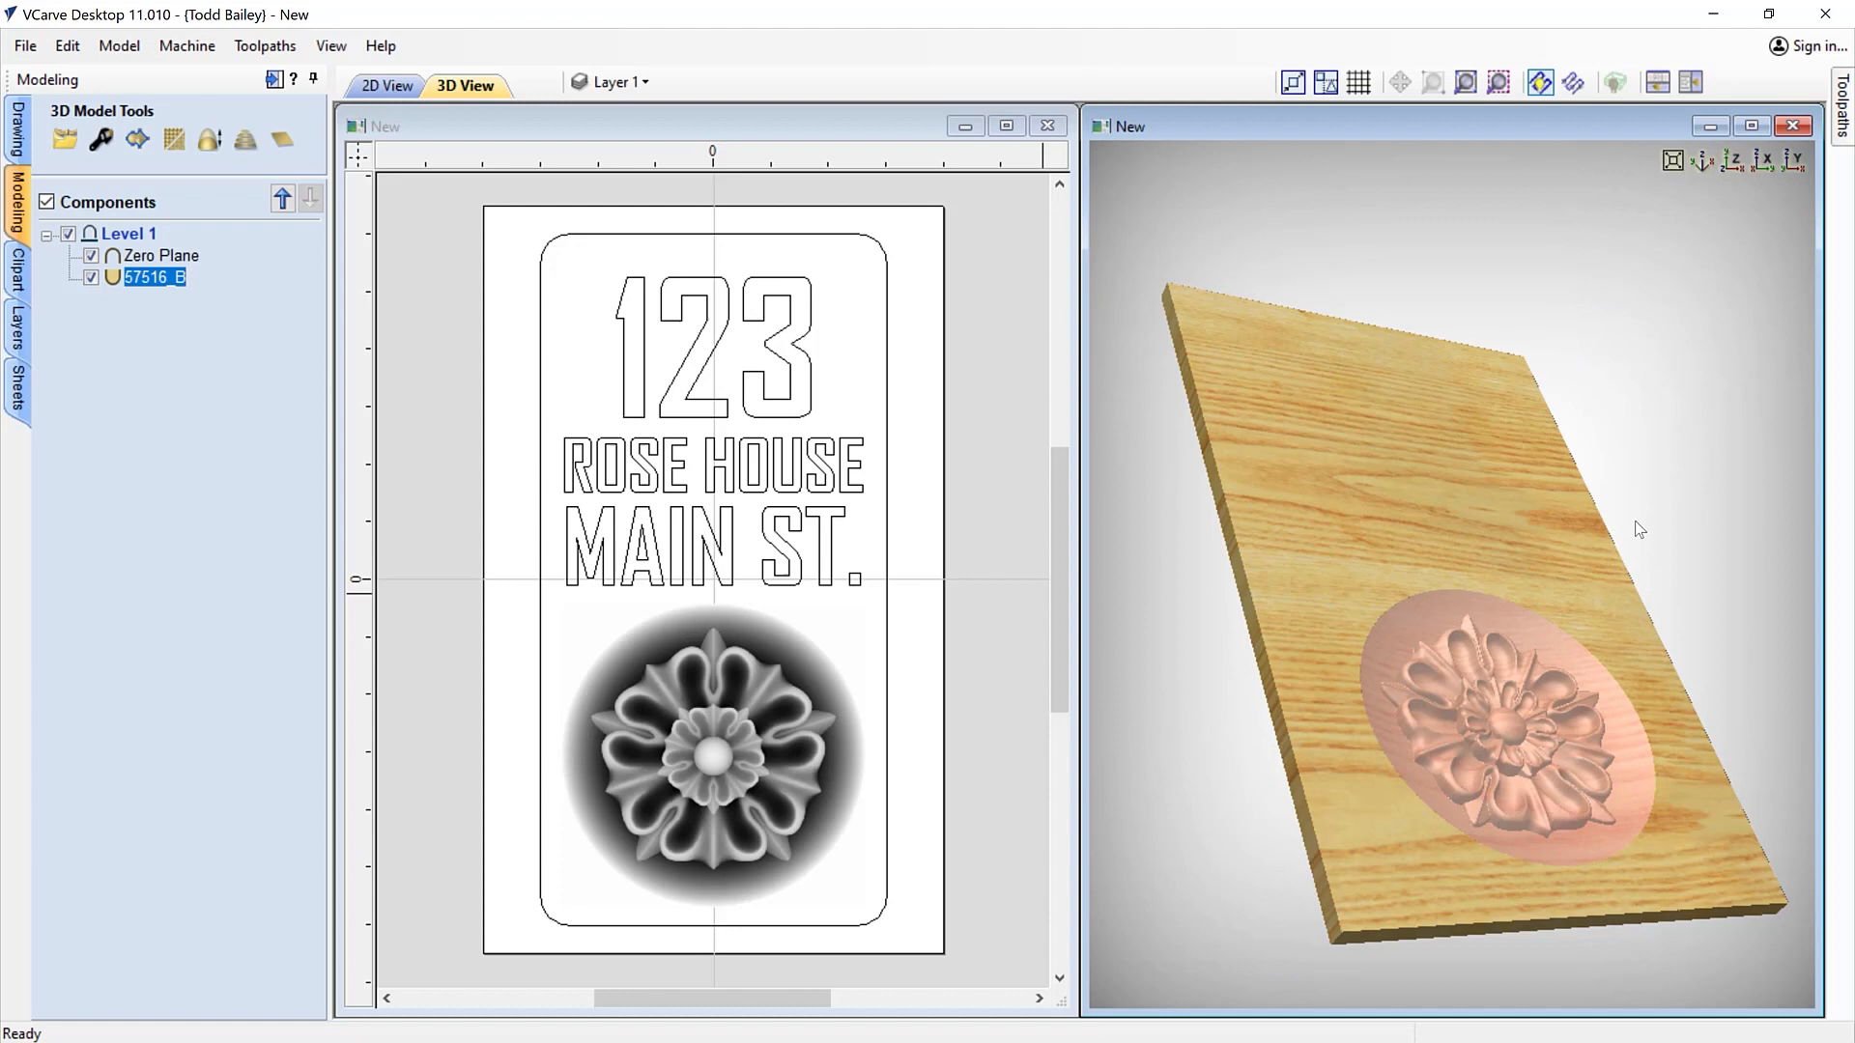
{"action": "left_click_drag", "start_coordinate": [1332, 599], "coordinate": [1288, 687]}
{"action": "left_click_drag", "start_coordinate": [1179, 797], "coordinate": [1704, 286]}
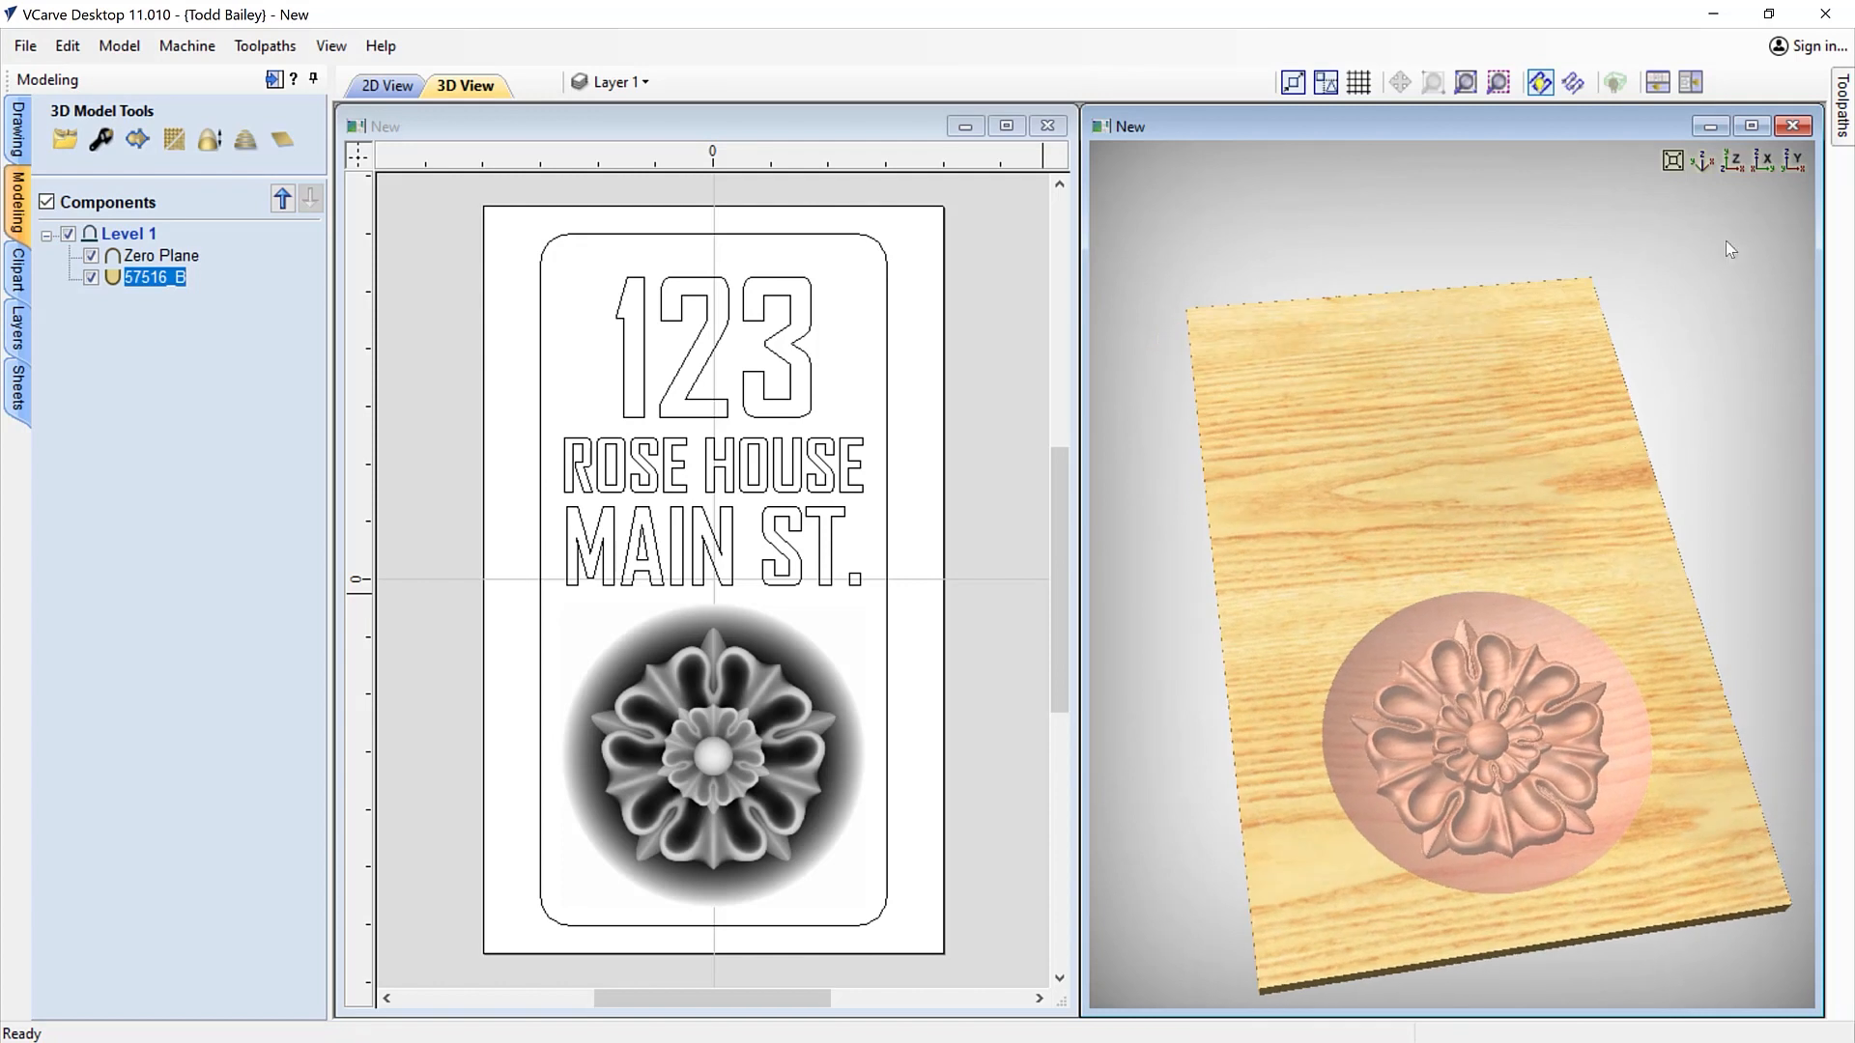
{"action": "left_click", "coordinate": [1736, 162]}
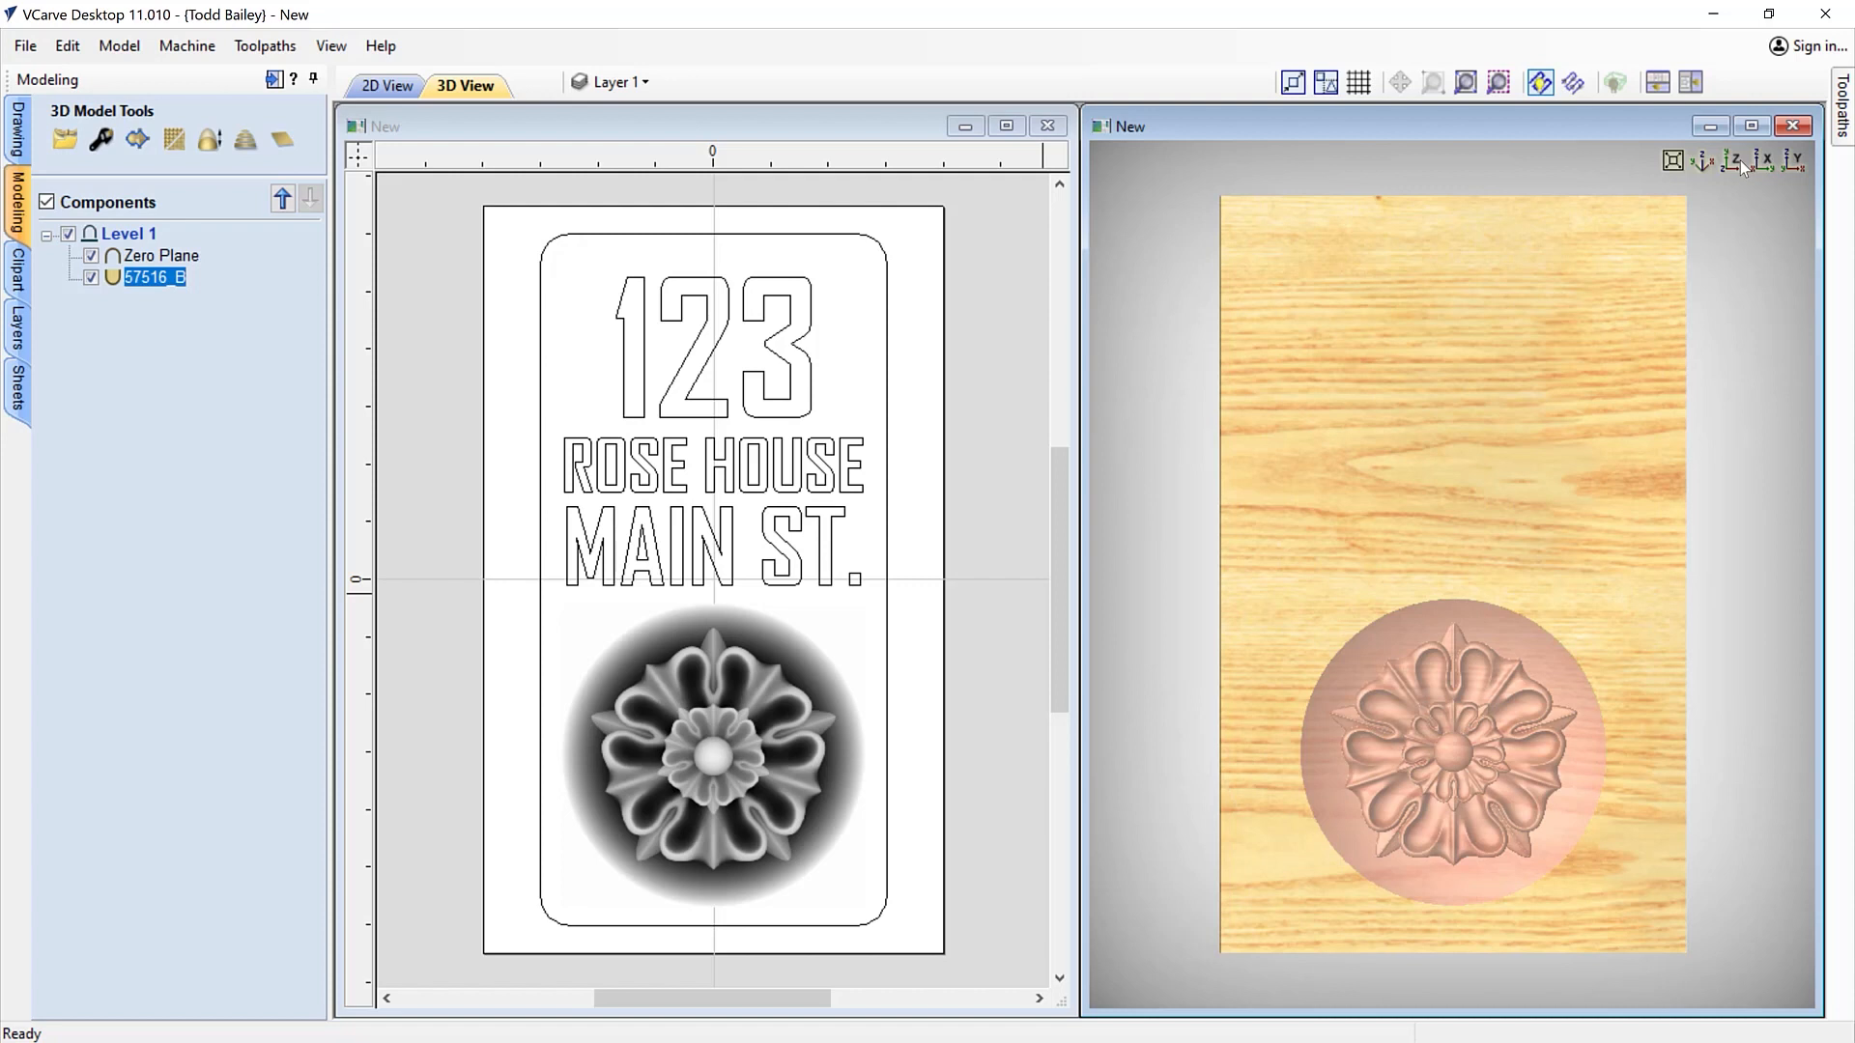
Keep the toolpath operations shown permanently and tile the 2D and 3D views side by side in the remaining space
{"action": "left_click", "coordinate": [1846, 111]}
{"action": "left_click", "coordinate": [1816, 82]}
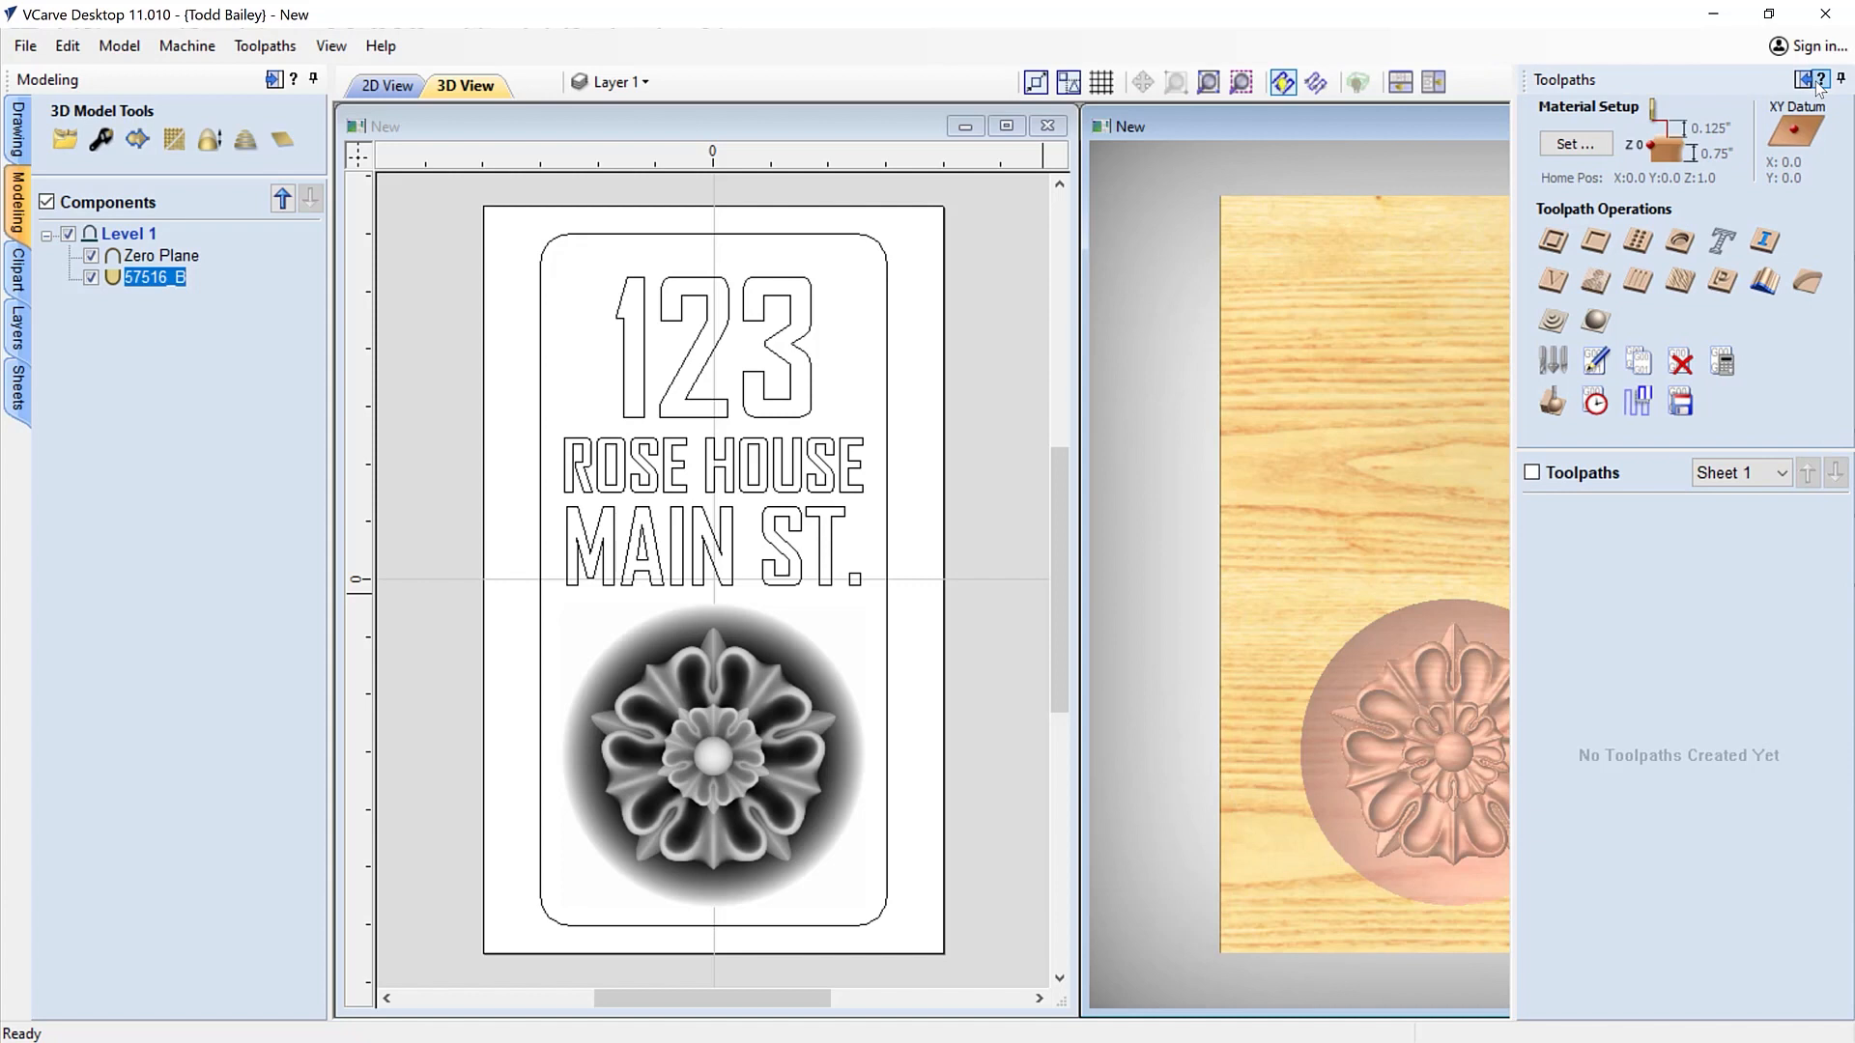
{"action": "left_click", "coordinate": [1432, 83]}
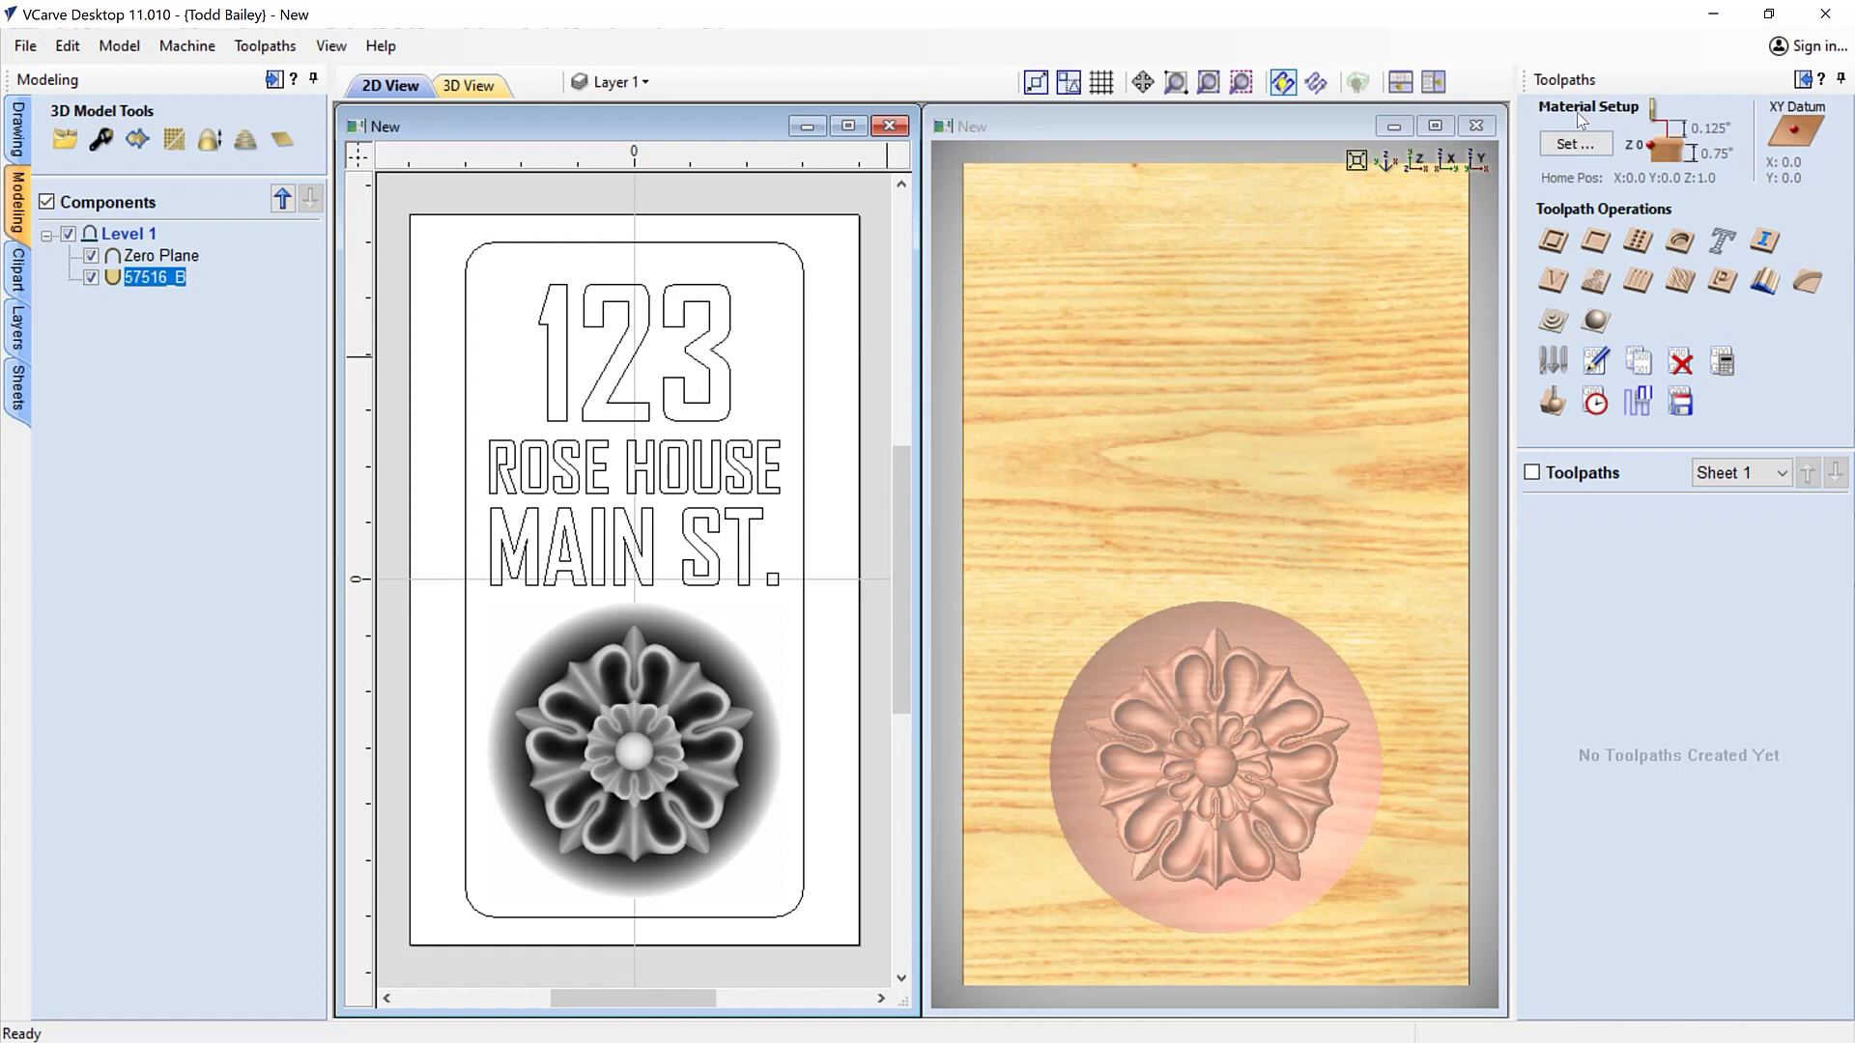
Set the XY datum in the material setup to the lower-left corner of the board
{"action": "left_click", "coordinate": [1573, 144]}
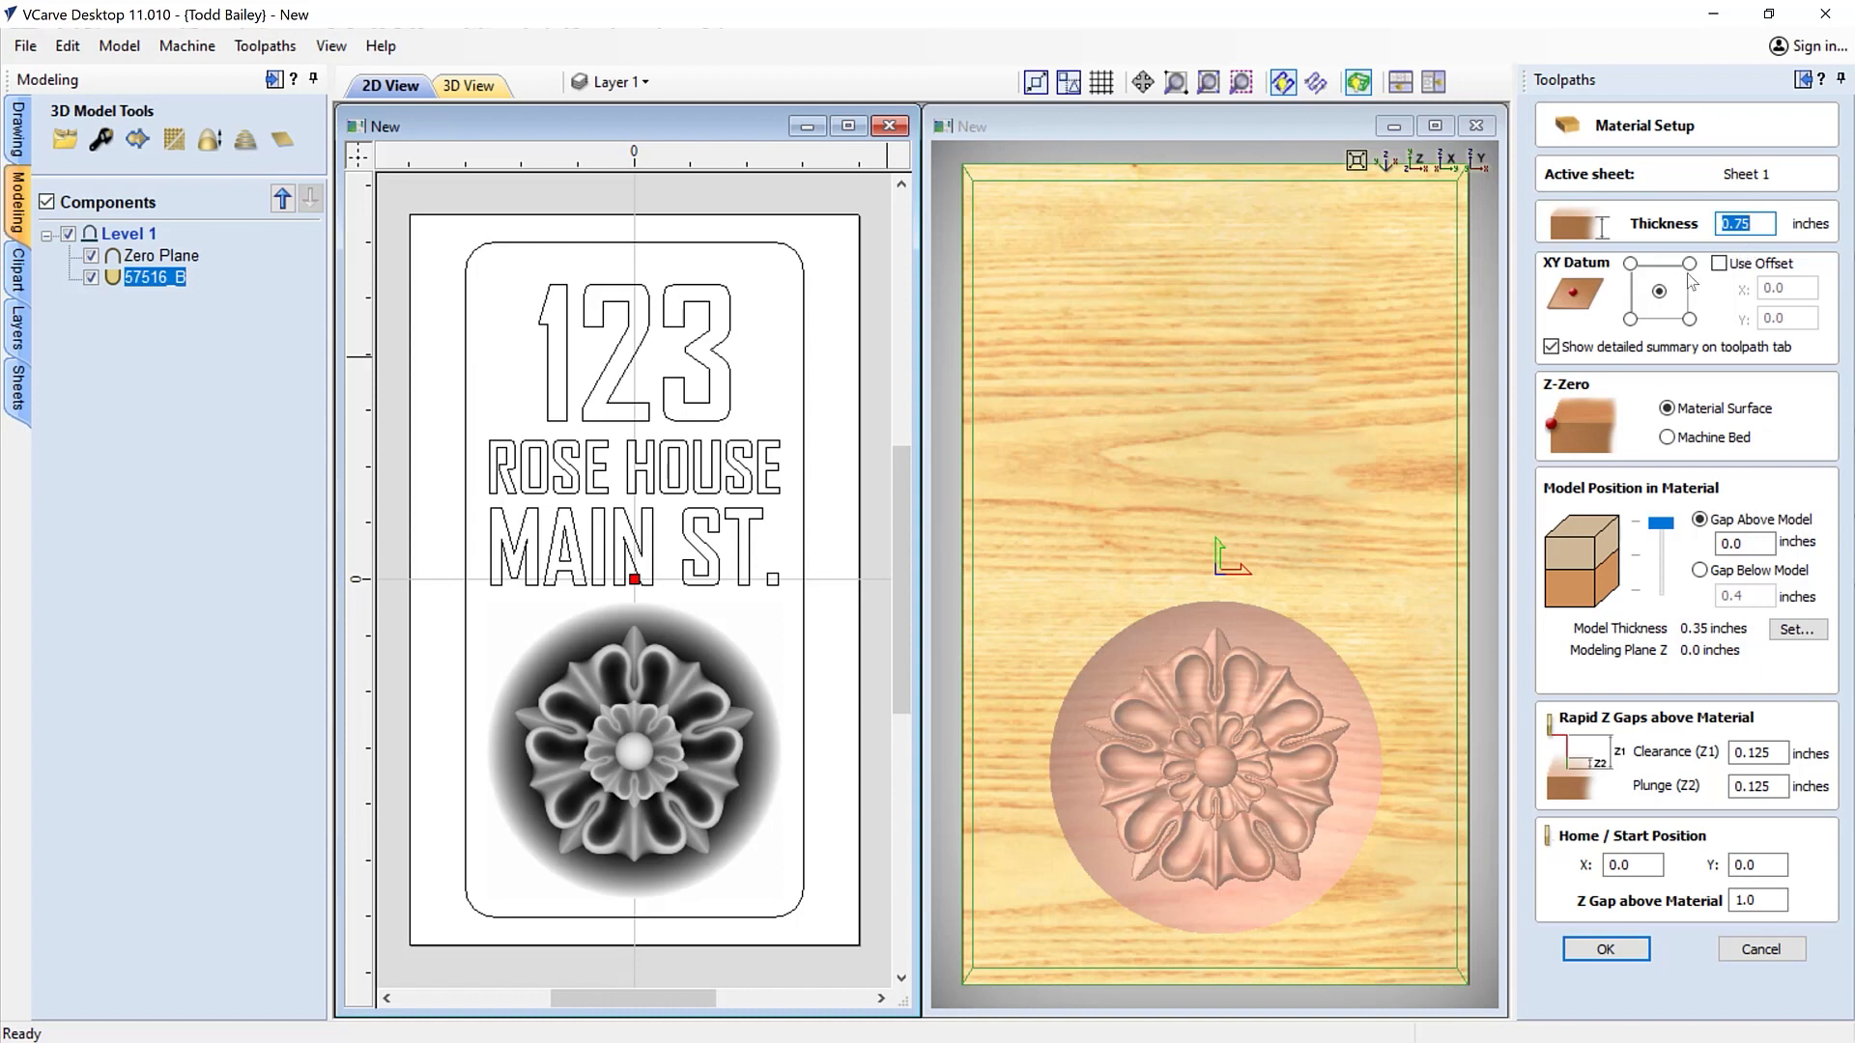
{"action": "left_click", "coordinate": [1631, 319]}
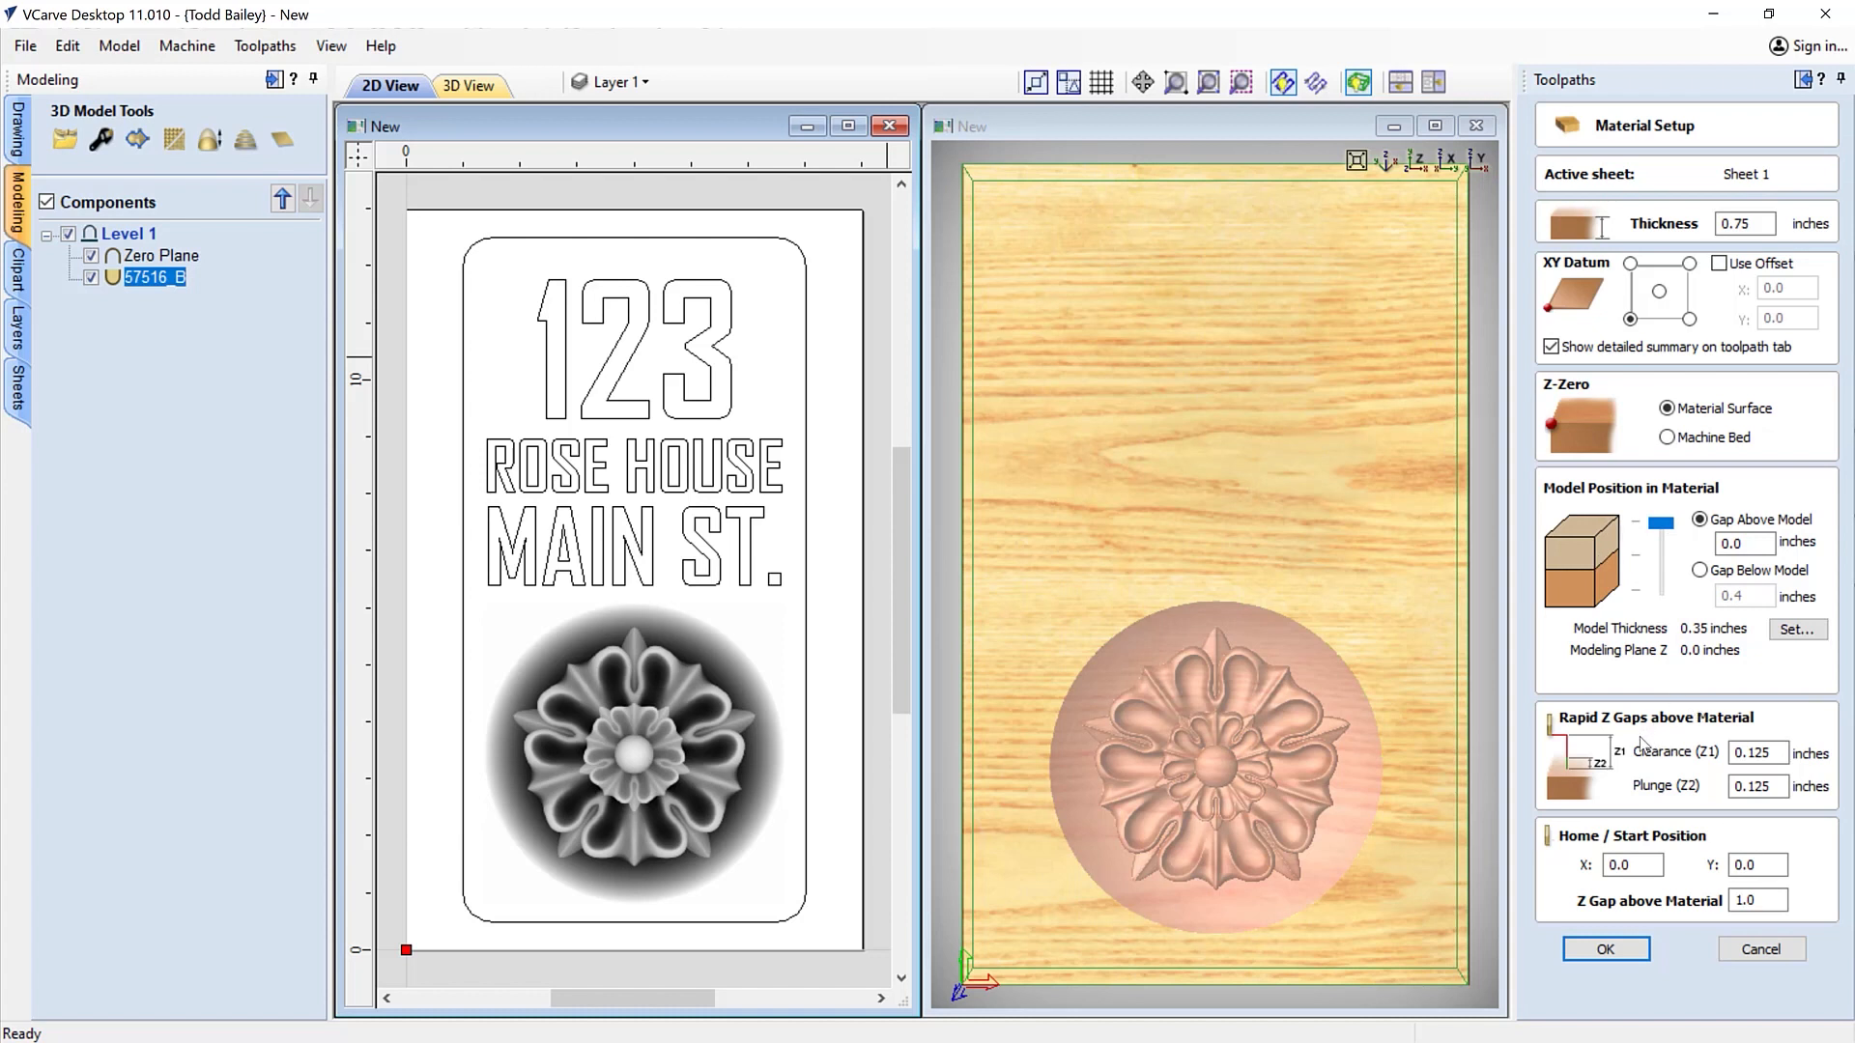
{"action": "left_click", "coordinate": [1605, 949]}
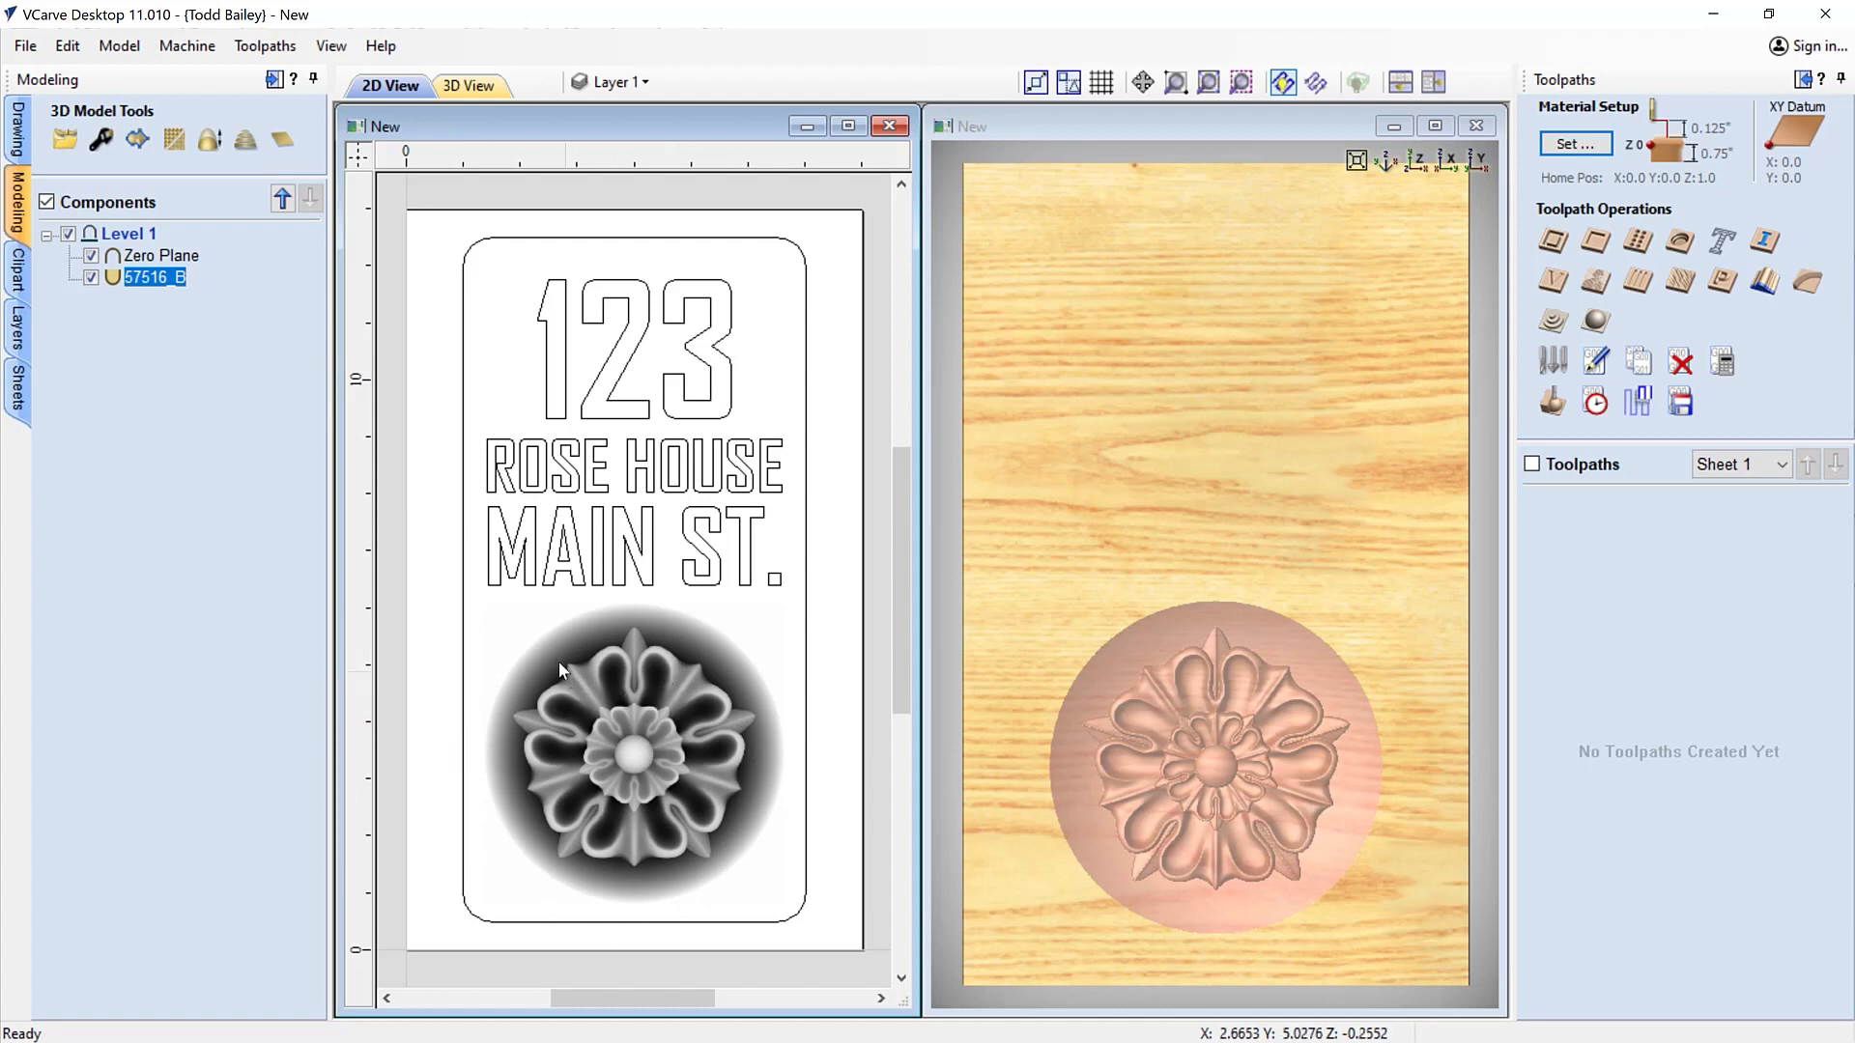
Create a vector boundary around the rosette component
{"action": "left_click", "coordinate": [532, 711]}
{"action": "left_click", "coordinate": [501, 969]}
{"action": "left_click", "coordinate": [539, 841]}
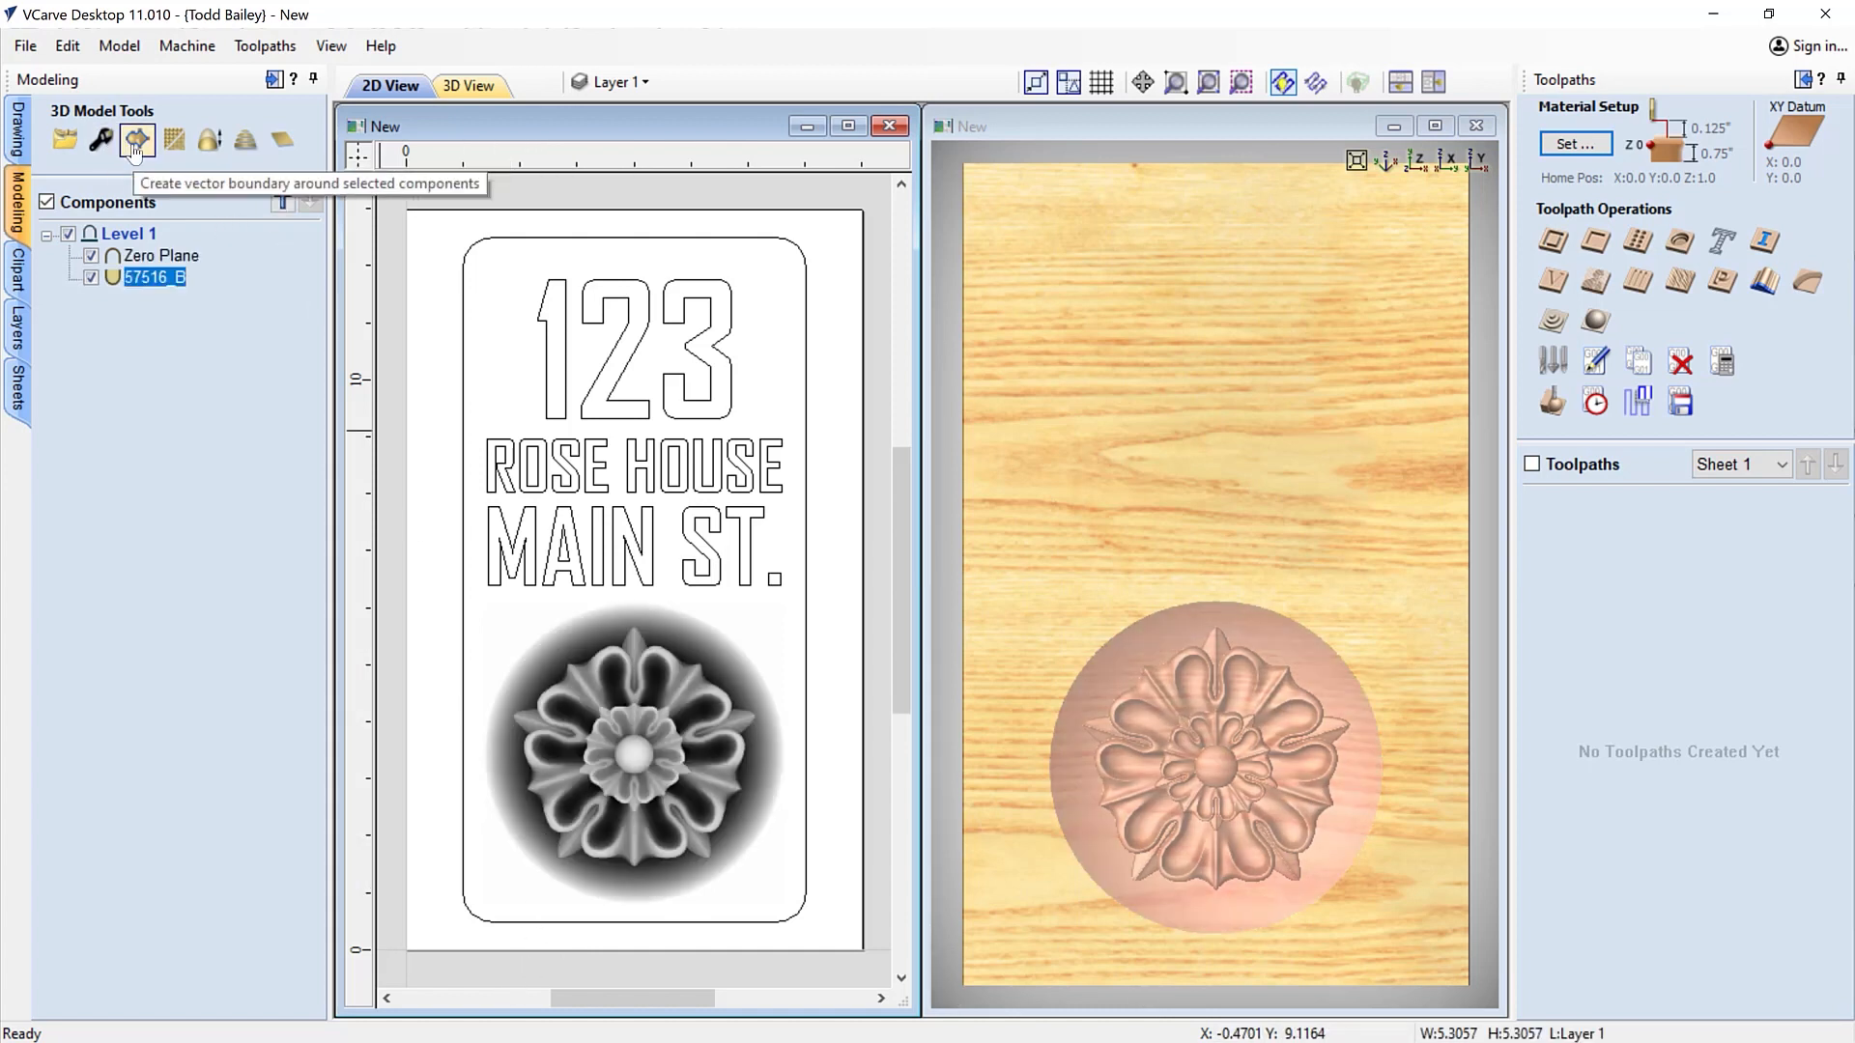
{"action": "left_click", "coordinate": [135, 145]}
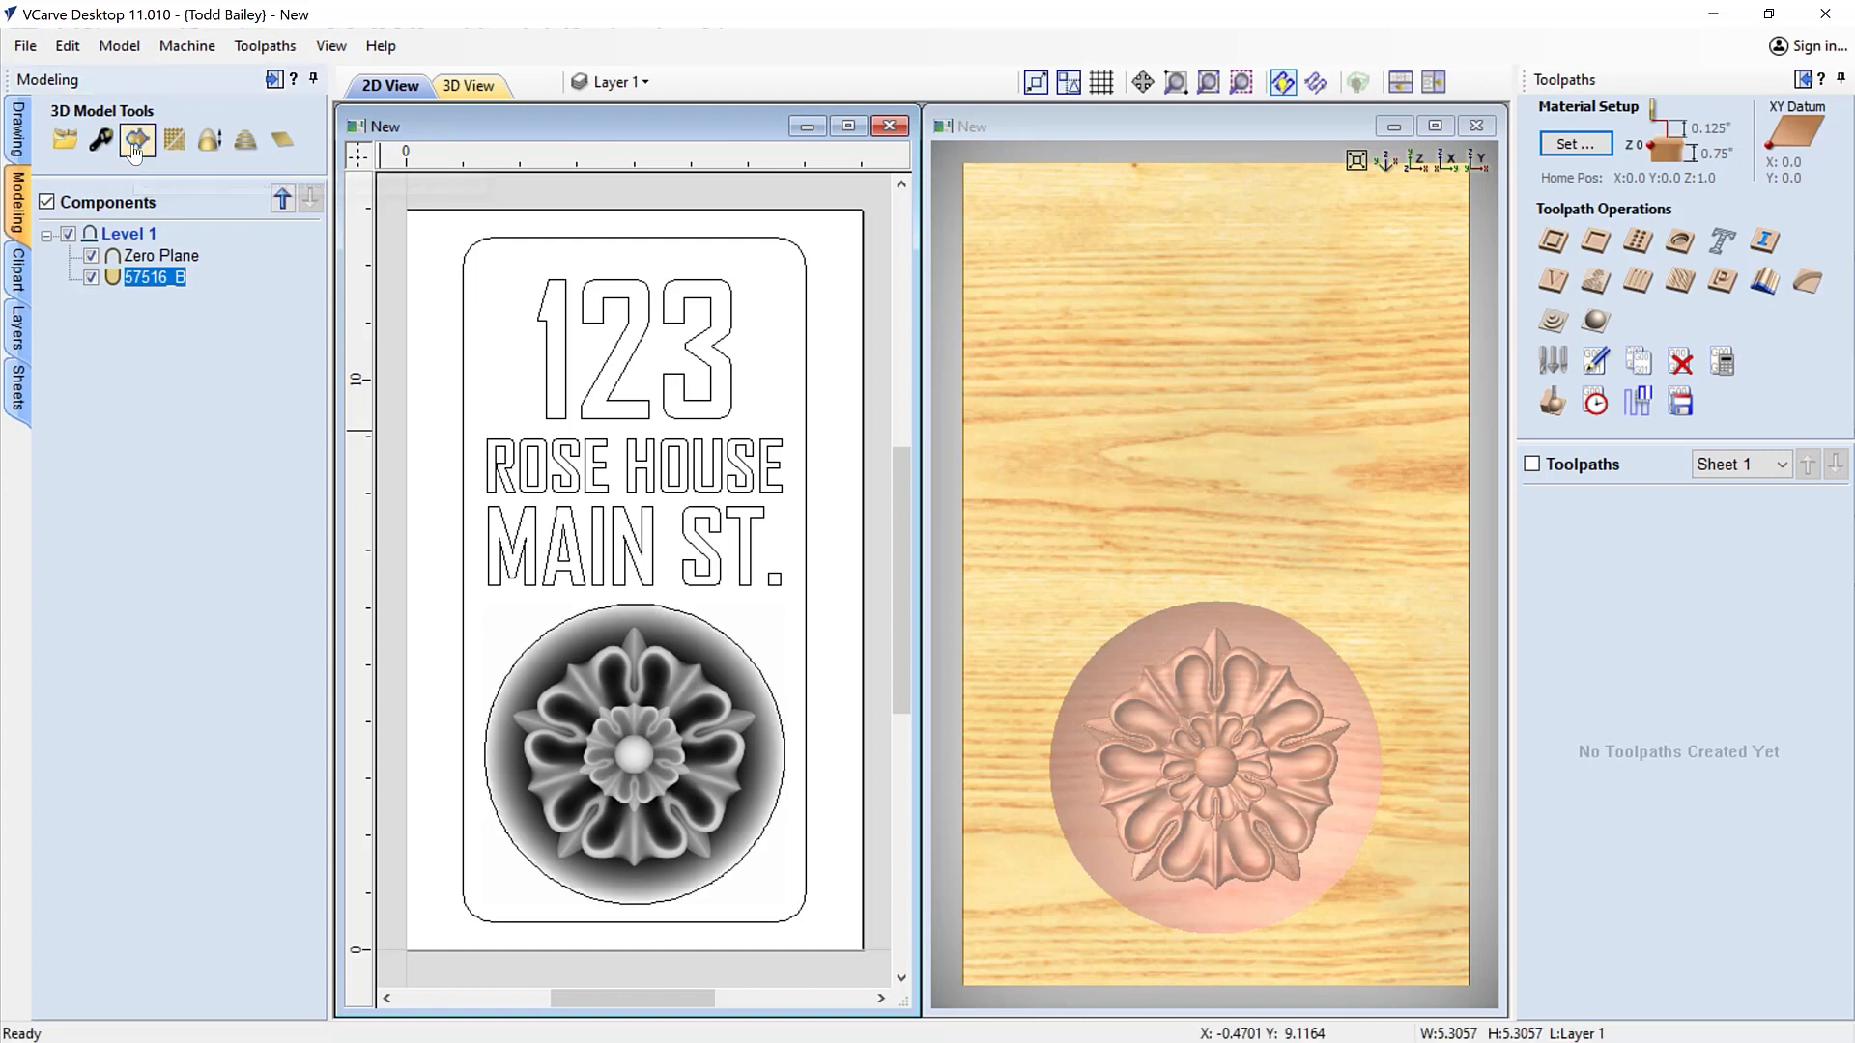
Calculate a rough machining toolpath named 3D Roughing within the rosette's circular boundary, using the 1/4 inch end mill and a boundary offset of 0
{"action": "left_click", "coordinate": [740, 653]}
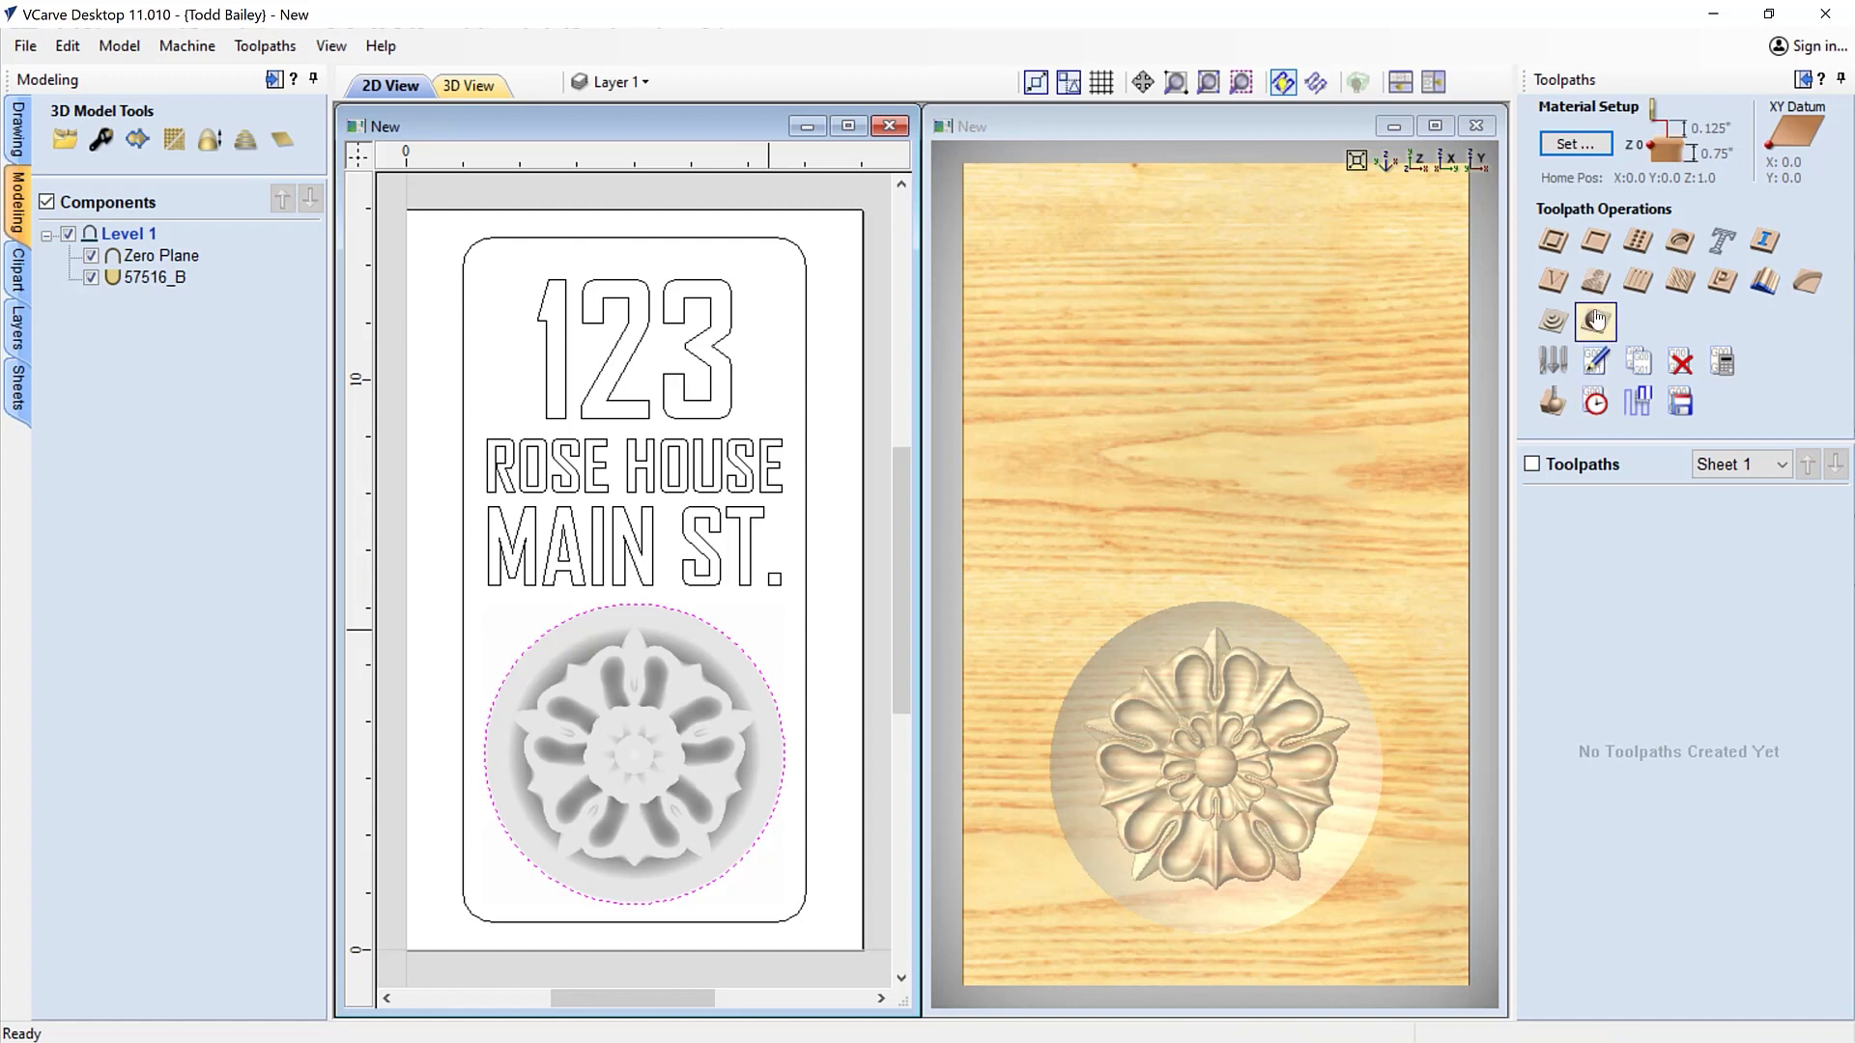
{"action": "left_click", "coordinate": [1553, 321]}
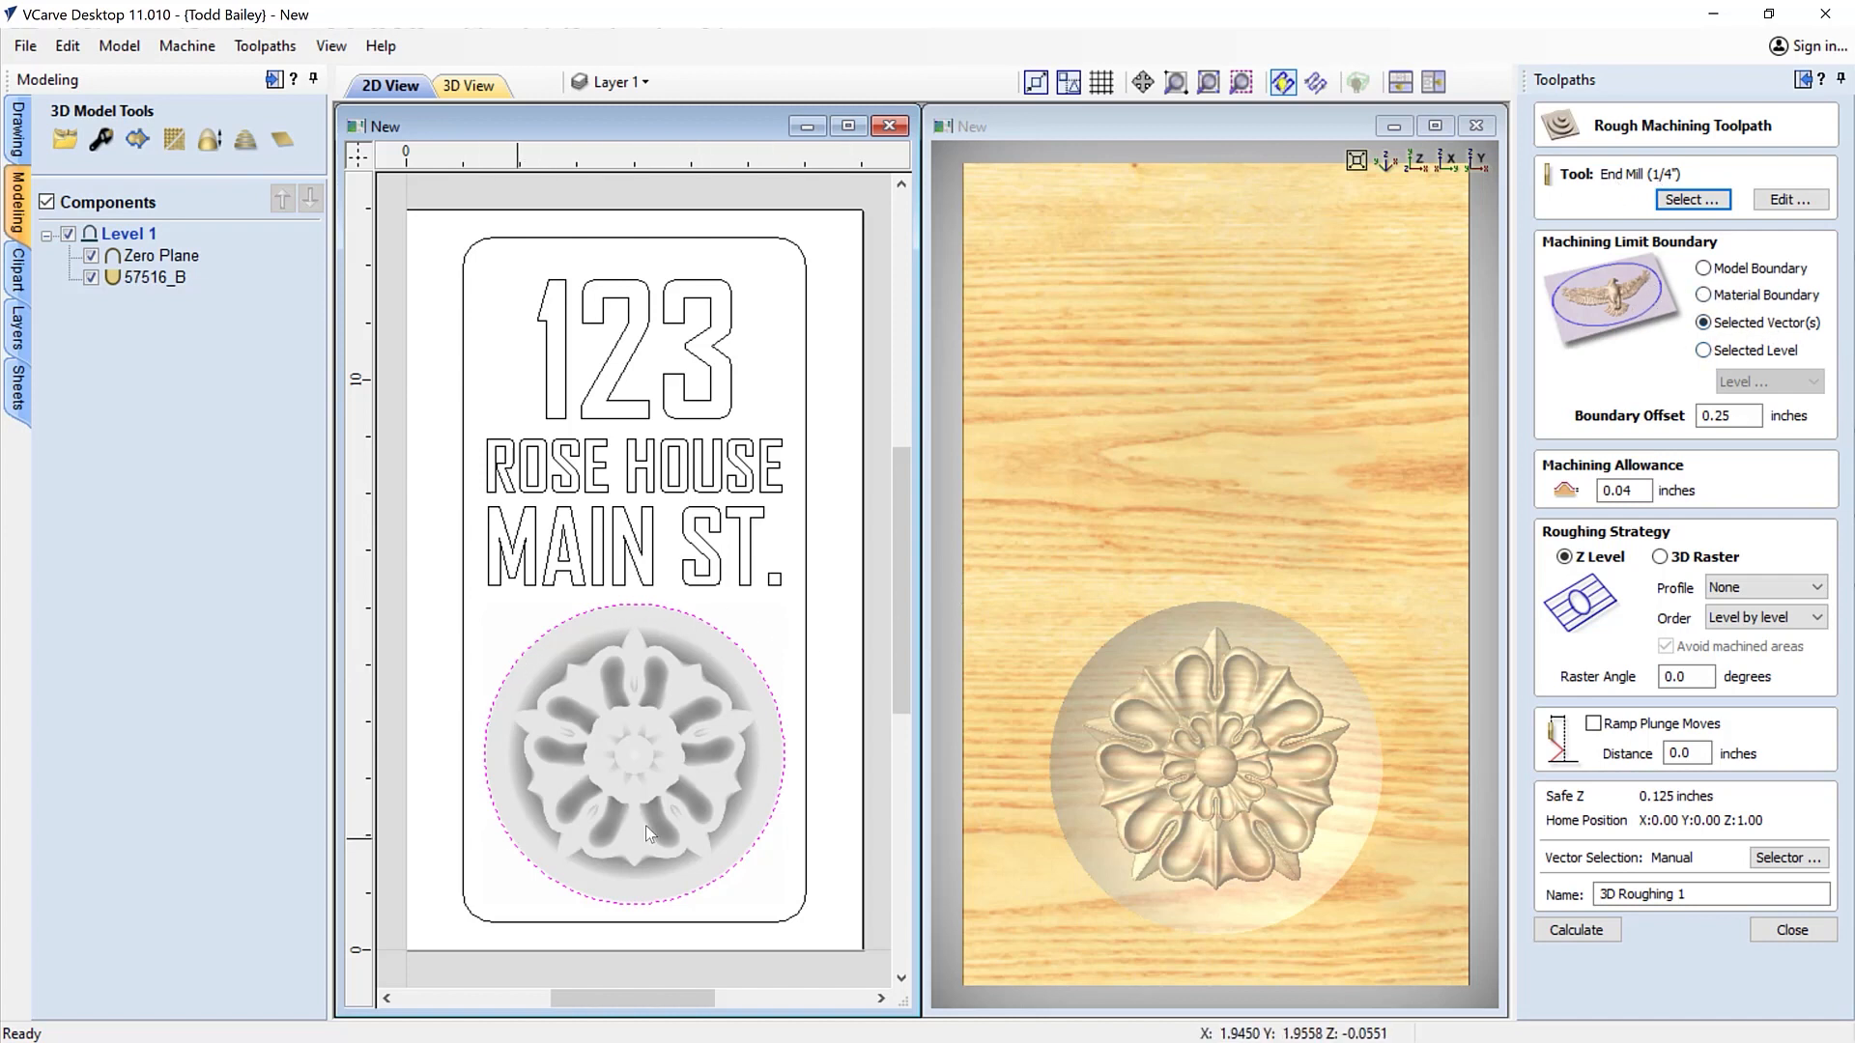
{"action": "left_click", "coordinate": [1736, 418]}
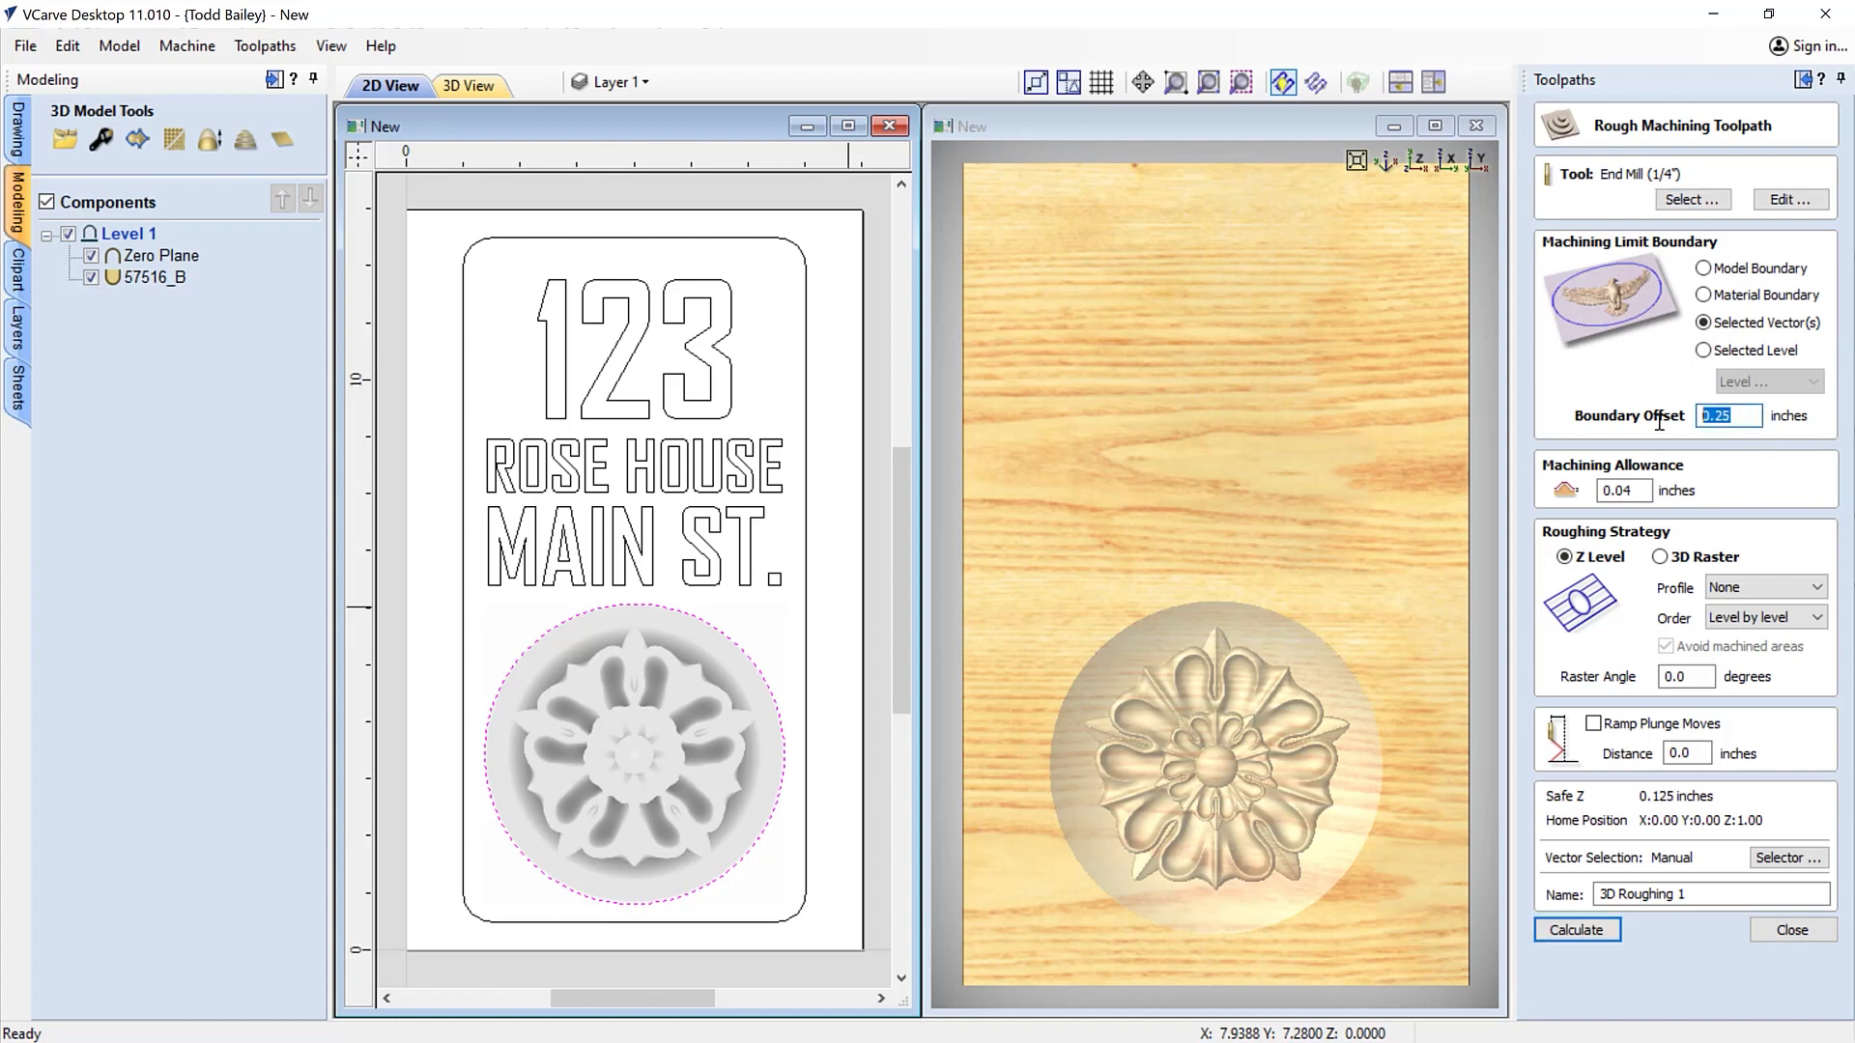
{"action": "type", "text": "0"}
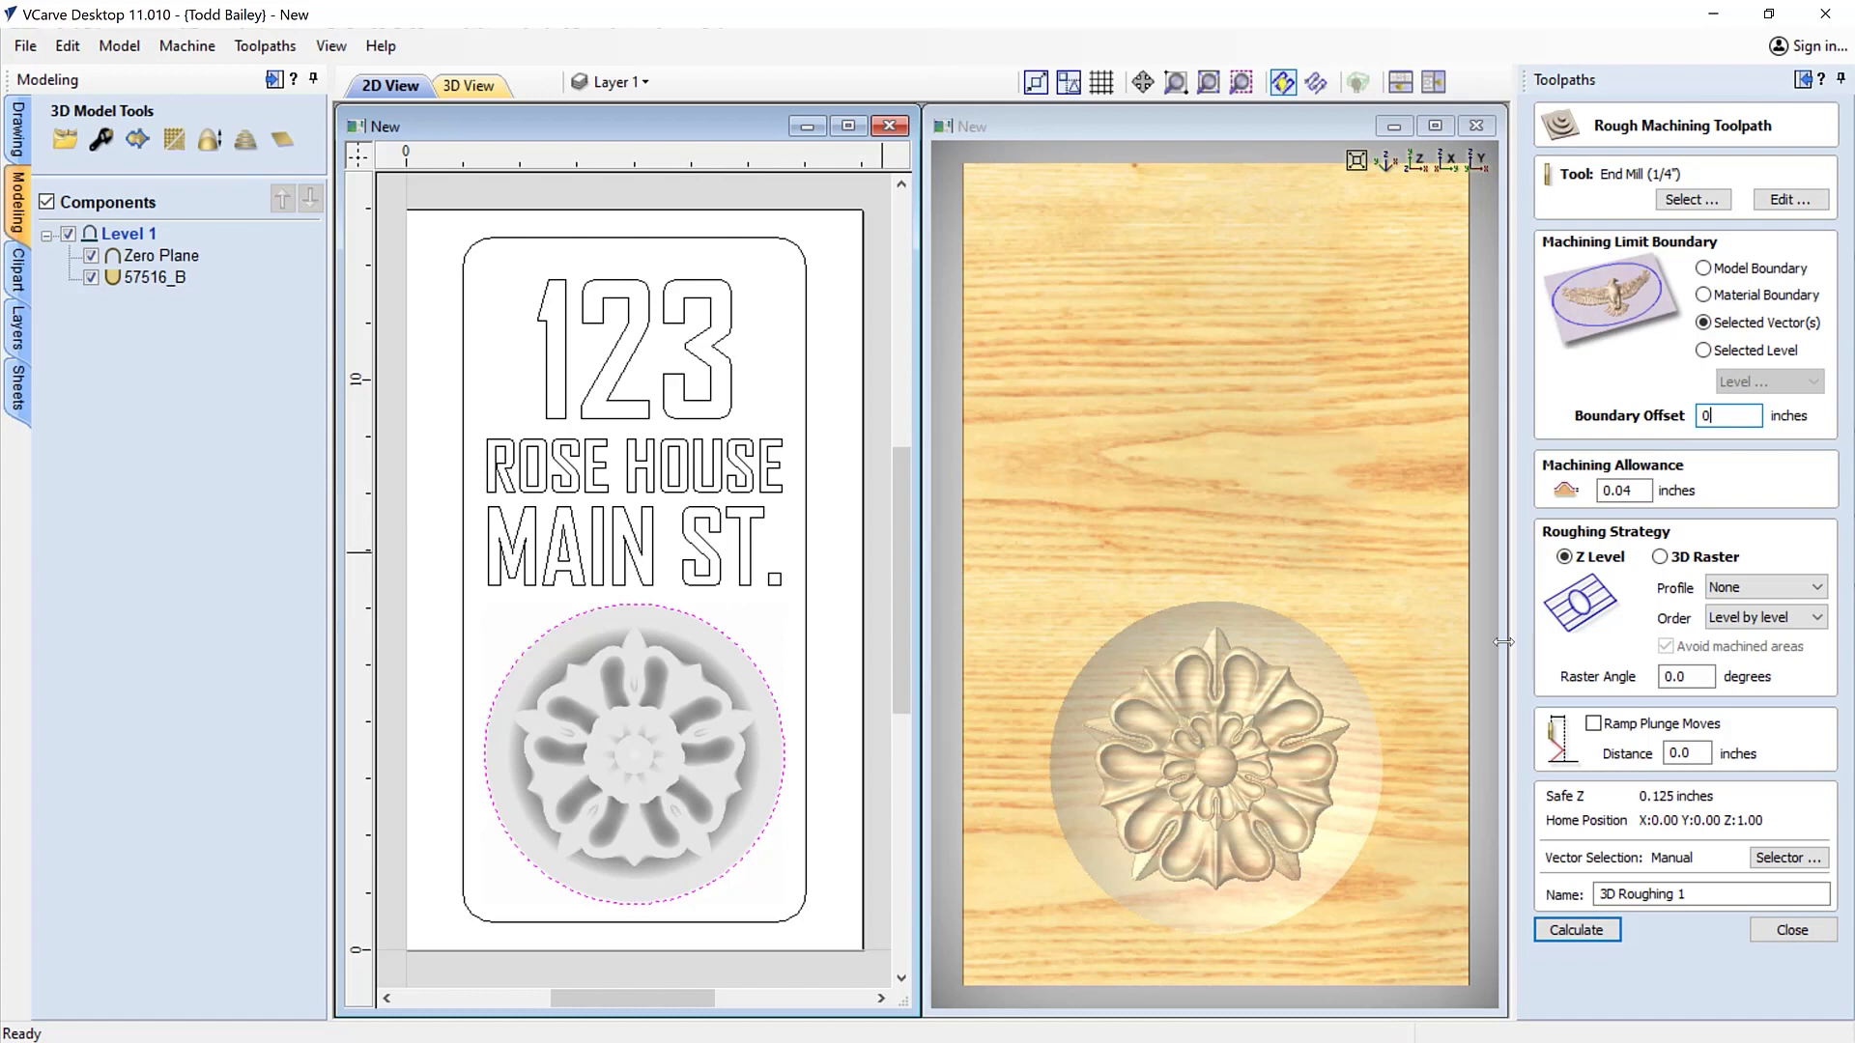
{"action": "left_click_drag", "start_coordinate": [1599, 489], "coordinate": [1584, 490]}
{"action": "double_click", "coordinate": [1676, 895]}
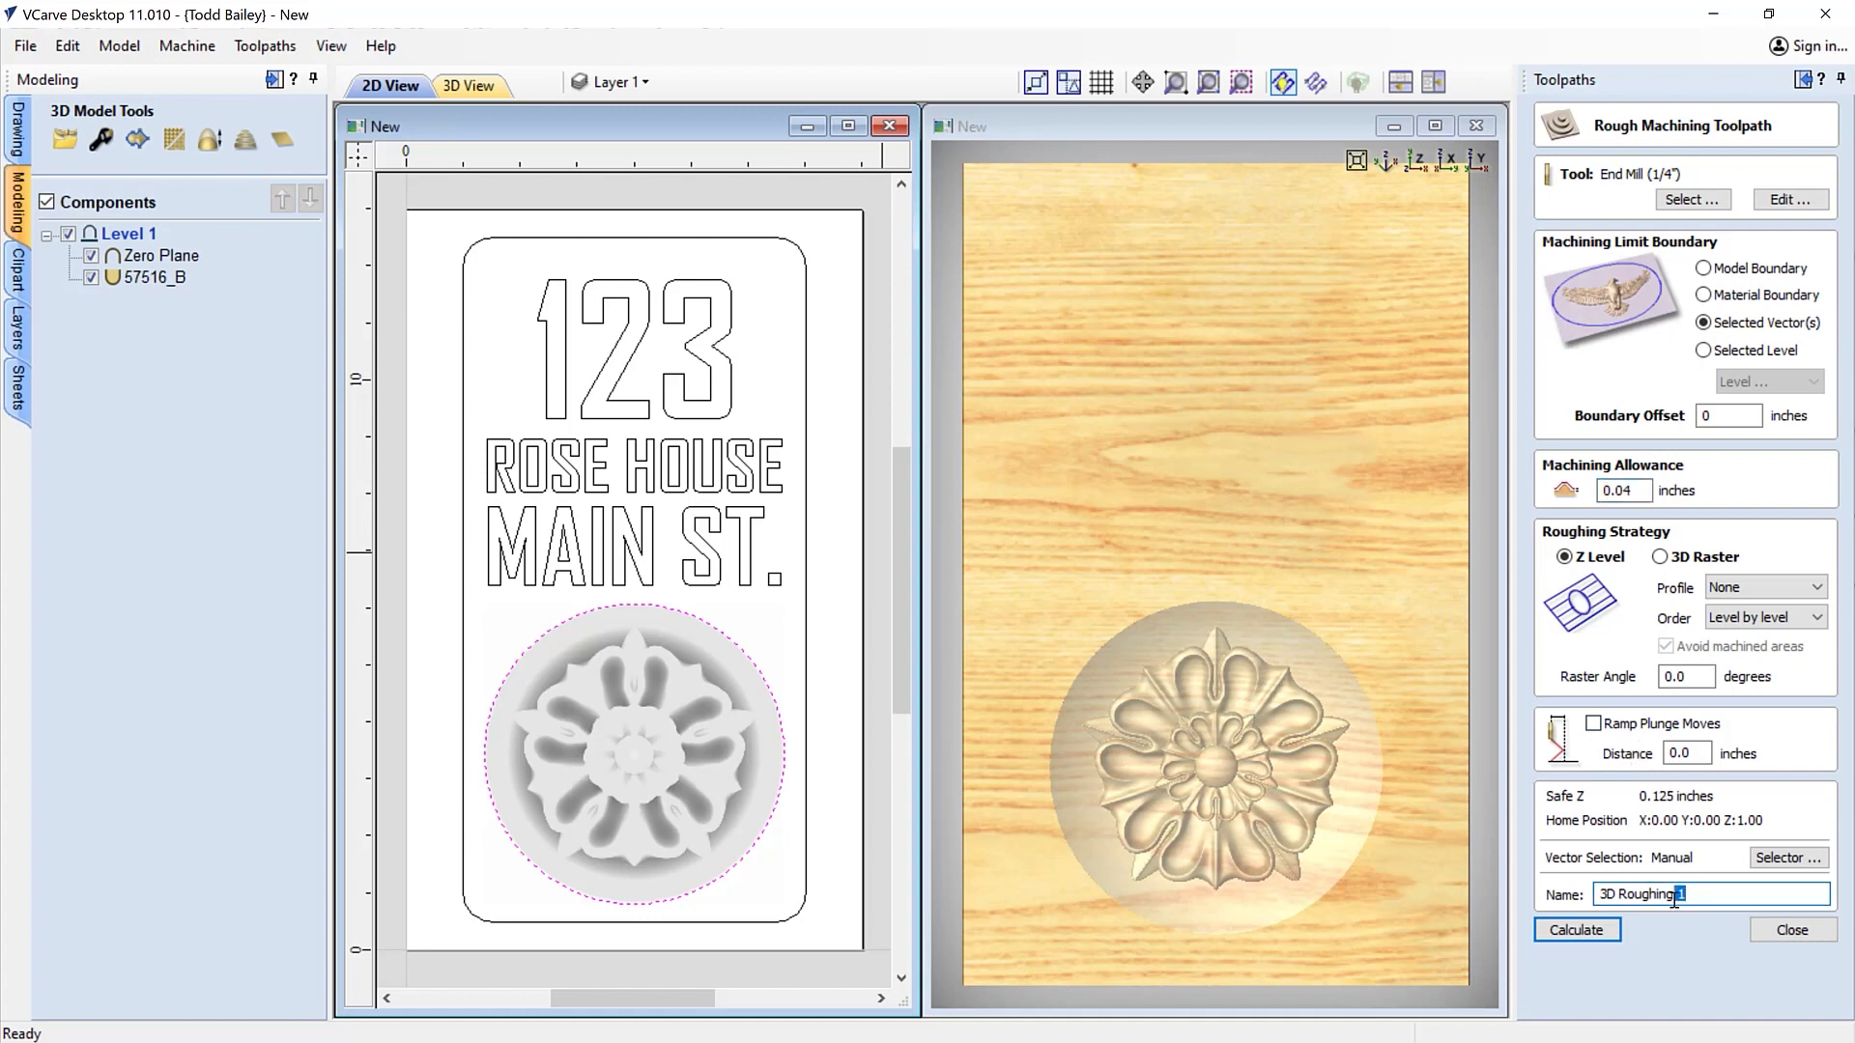
{"action": "left_click", "coordinate": [1599, 933]}
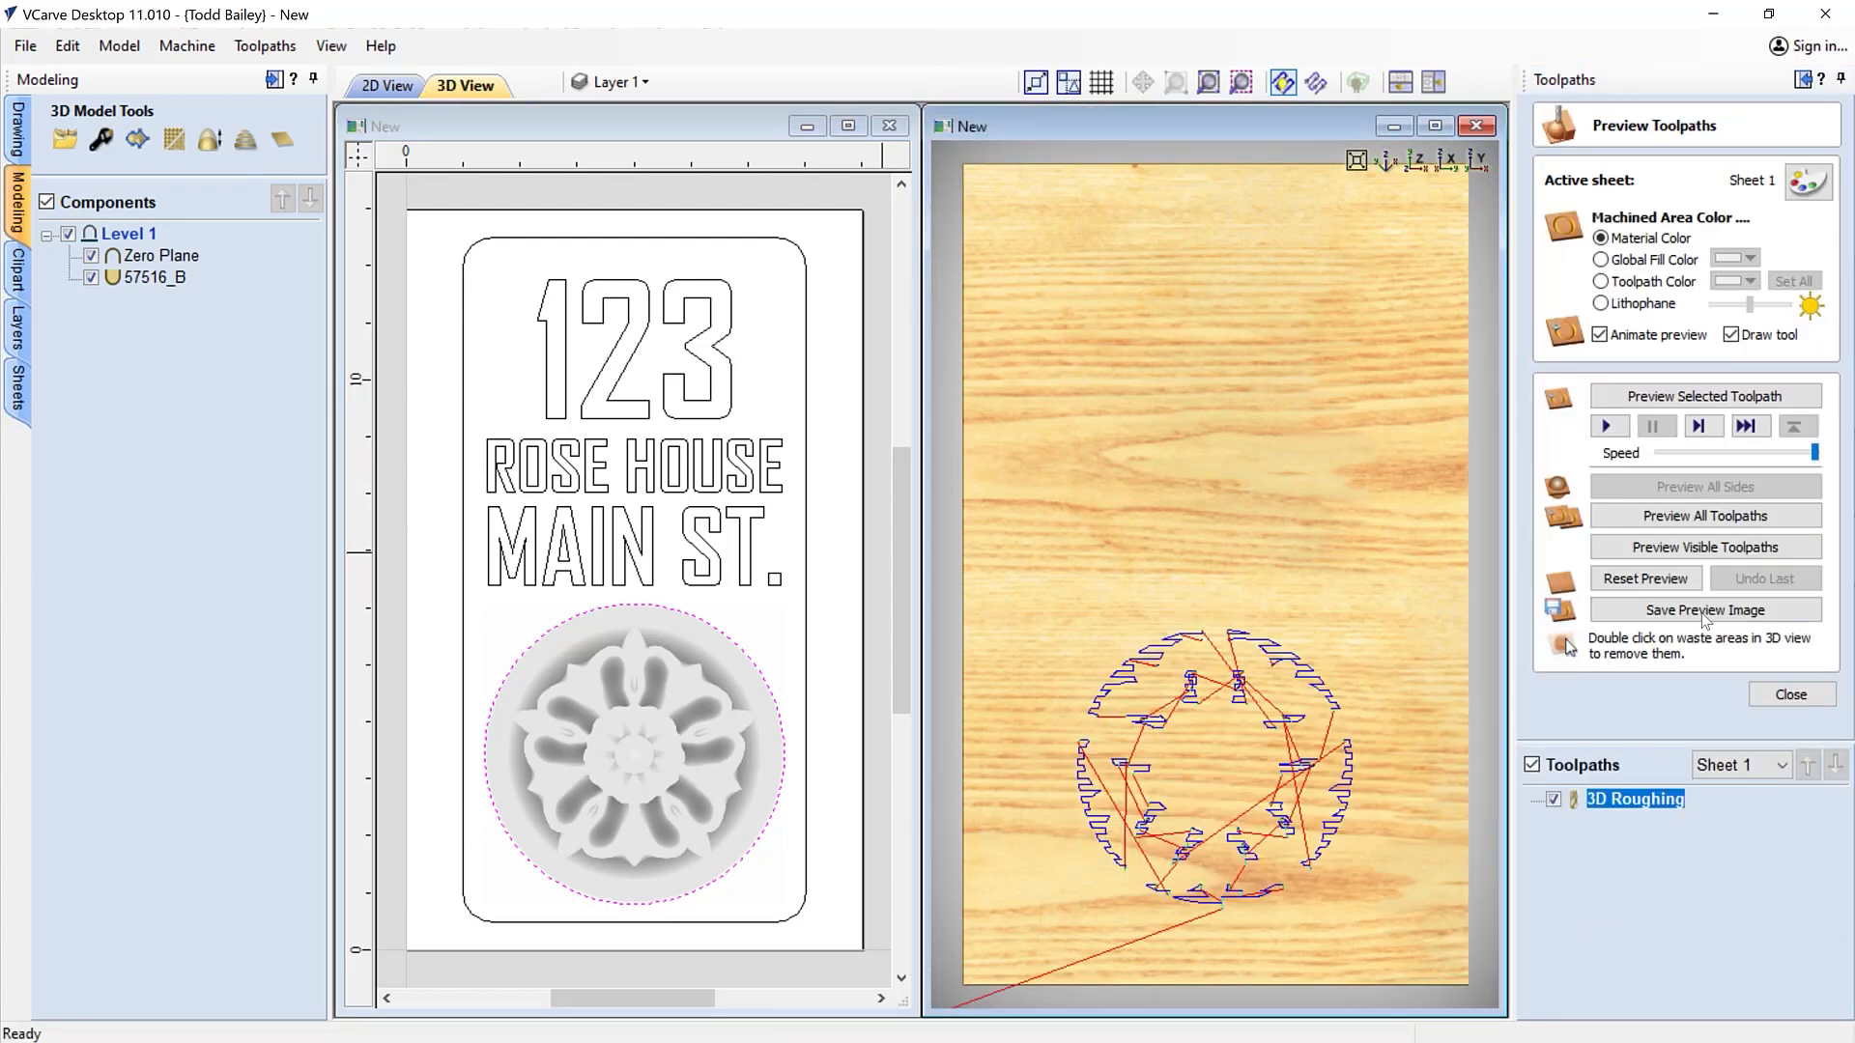
Preview the 3D Roughing toolpath on the board, examine the cut from a tilted view and leave the preview
{"action": "left_click", "coordinate": [1671, 548]}
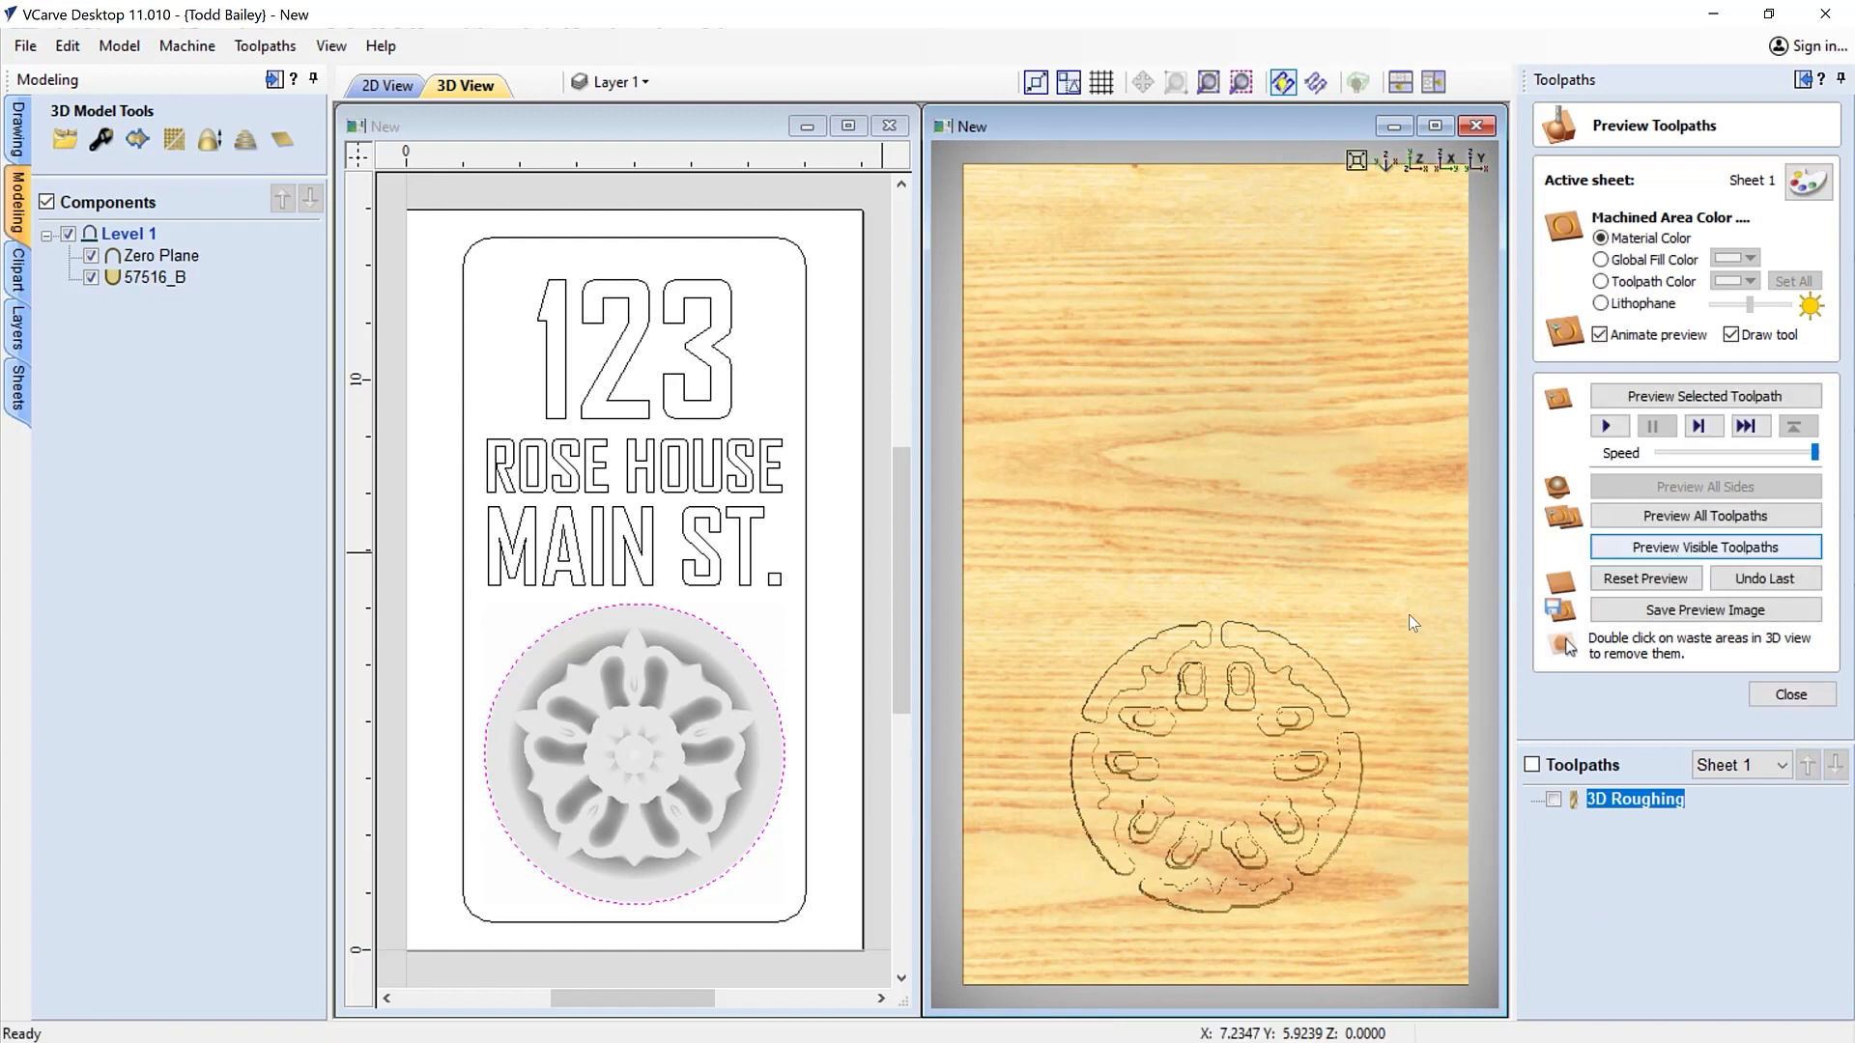
{"action": "mouse_move", "coordinate": [1165, 726]}
{"action": "left_mouse_down"}
{"action": "mouse_move", "coordinate": [1265, 510]}
{"action": "mouse_move", "coordinate": [1180, 613]}
{"action": "mouse_move", "coordinate": [1201, 809]}
{"action": "mouse_move", "coordinate": [1164, 725]}
{"action": "left_mouse_up"}
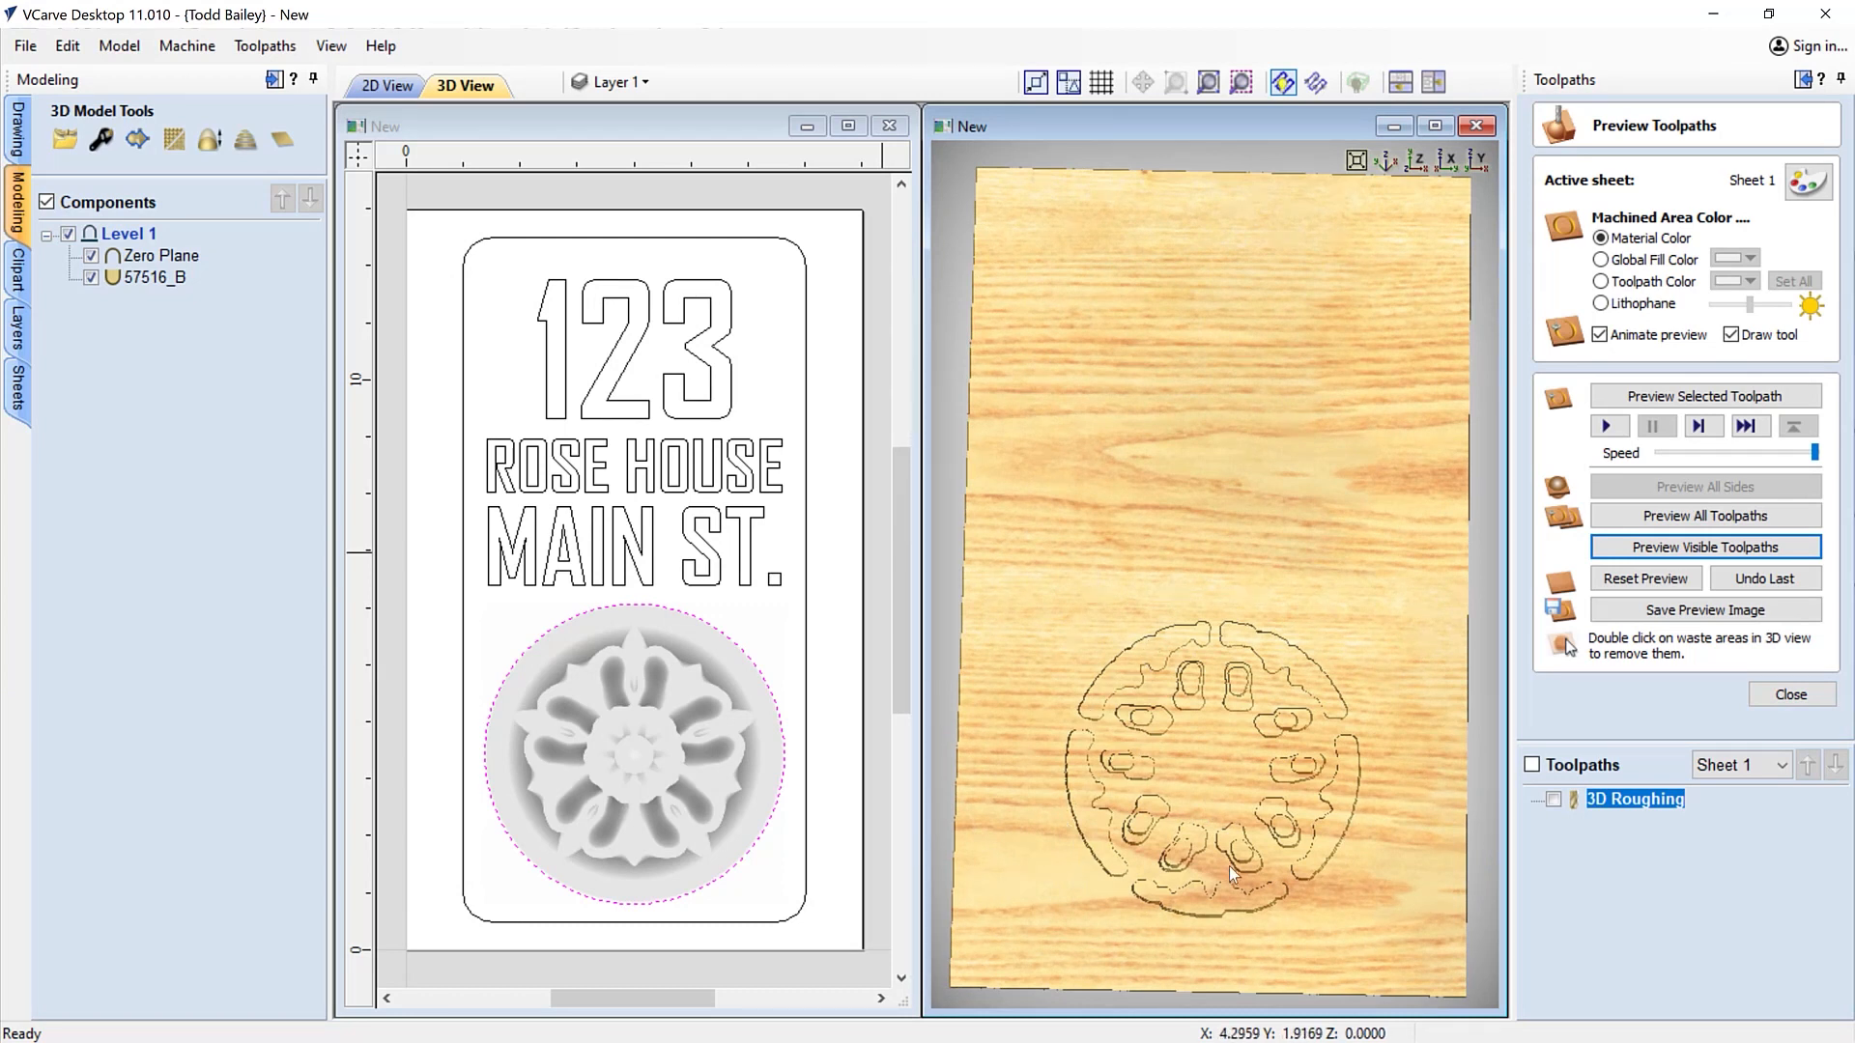
{"action": "left_click", "coordinate": [1790, 695]}
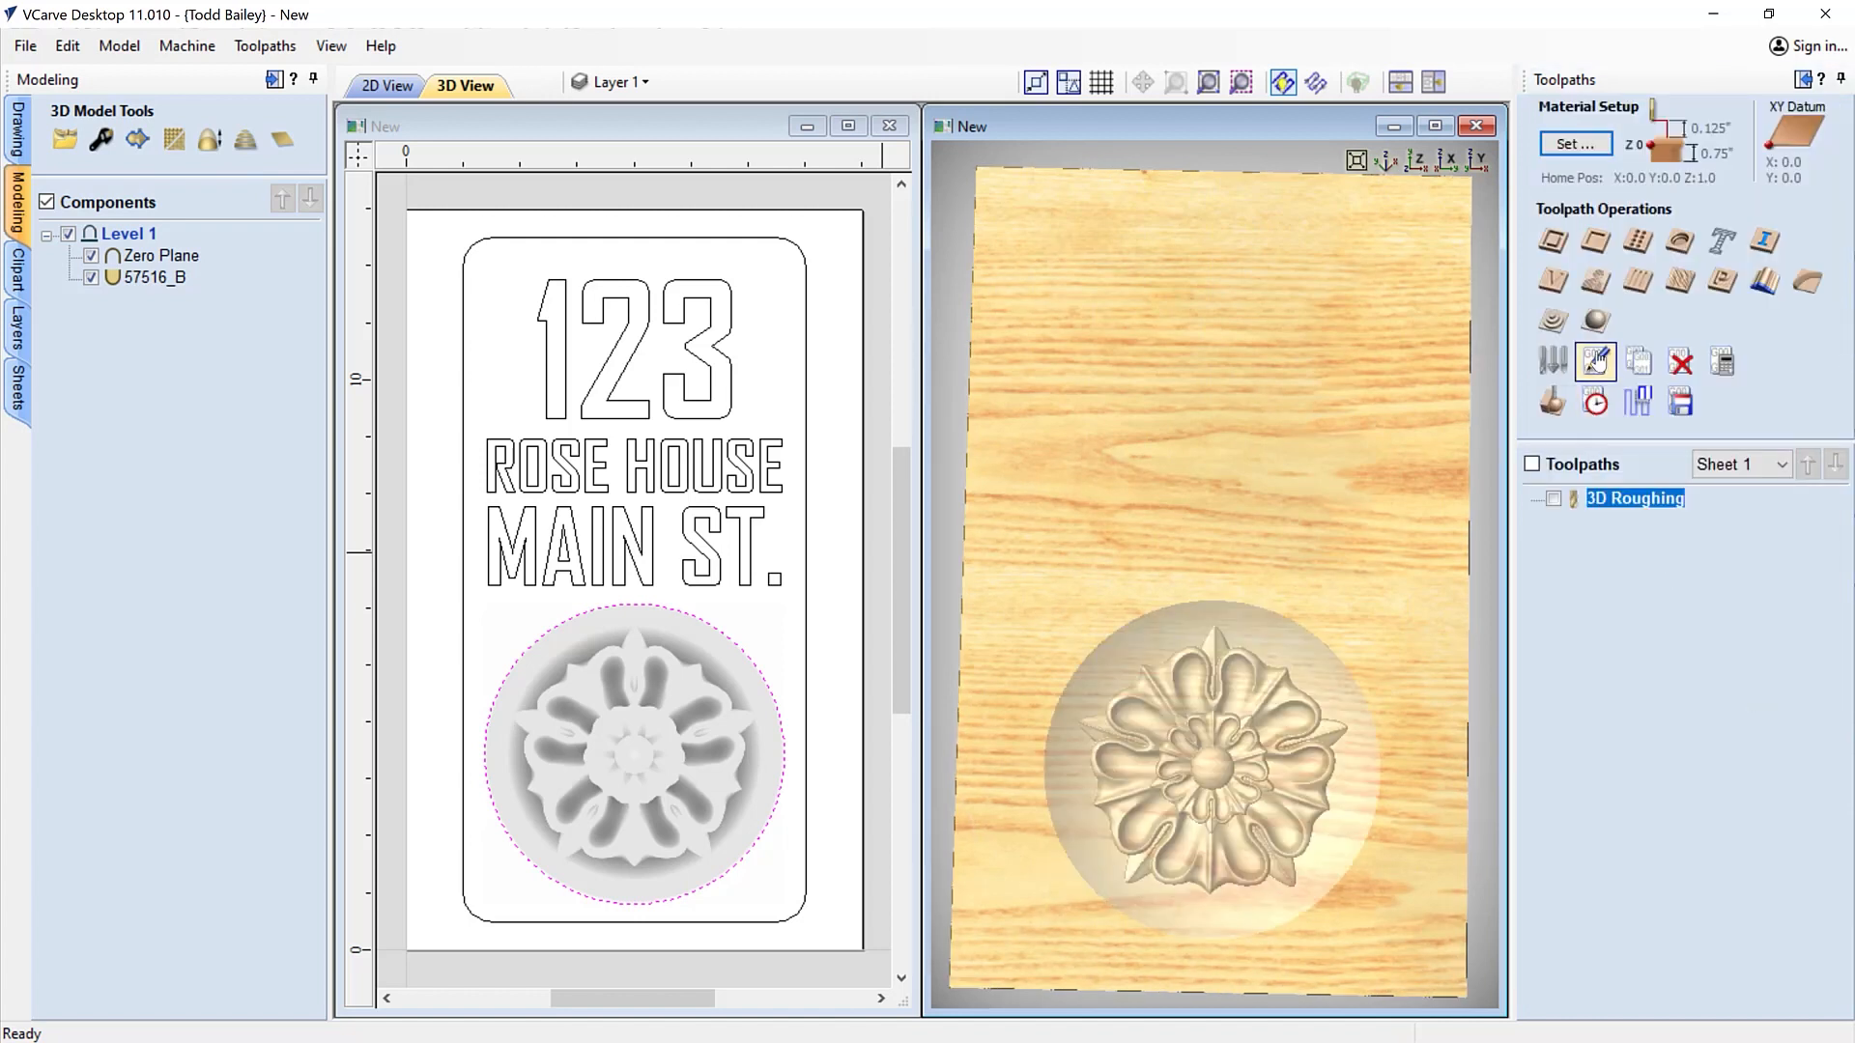
Calculate a finish machining toolpath named 3D Finish within the rosette boundary, with a boundary offset of 0 and the Offset strategy
{"action": "left_click", "coordinate": [1596, 320]}
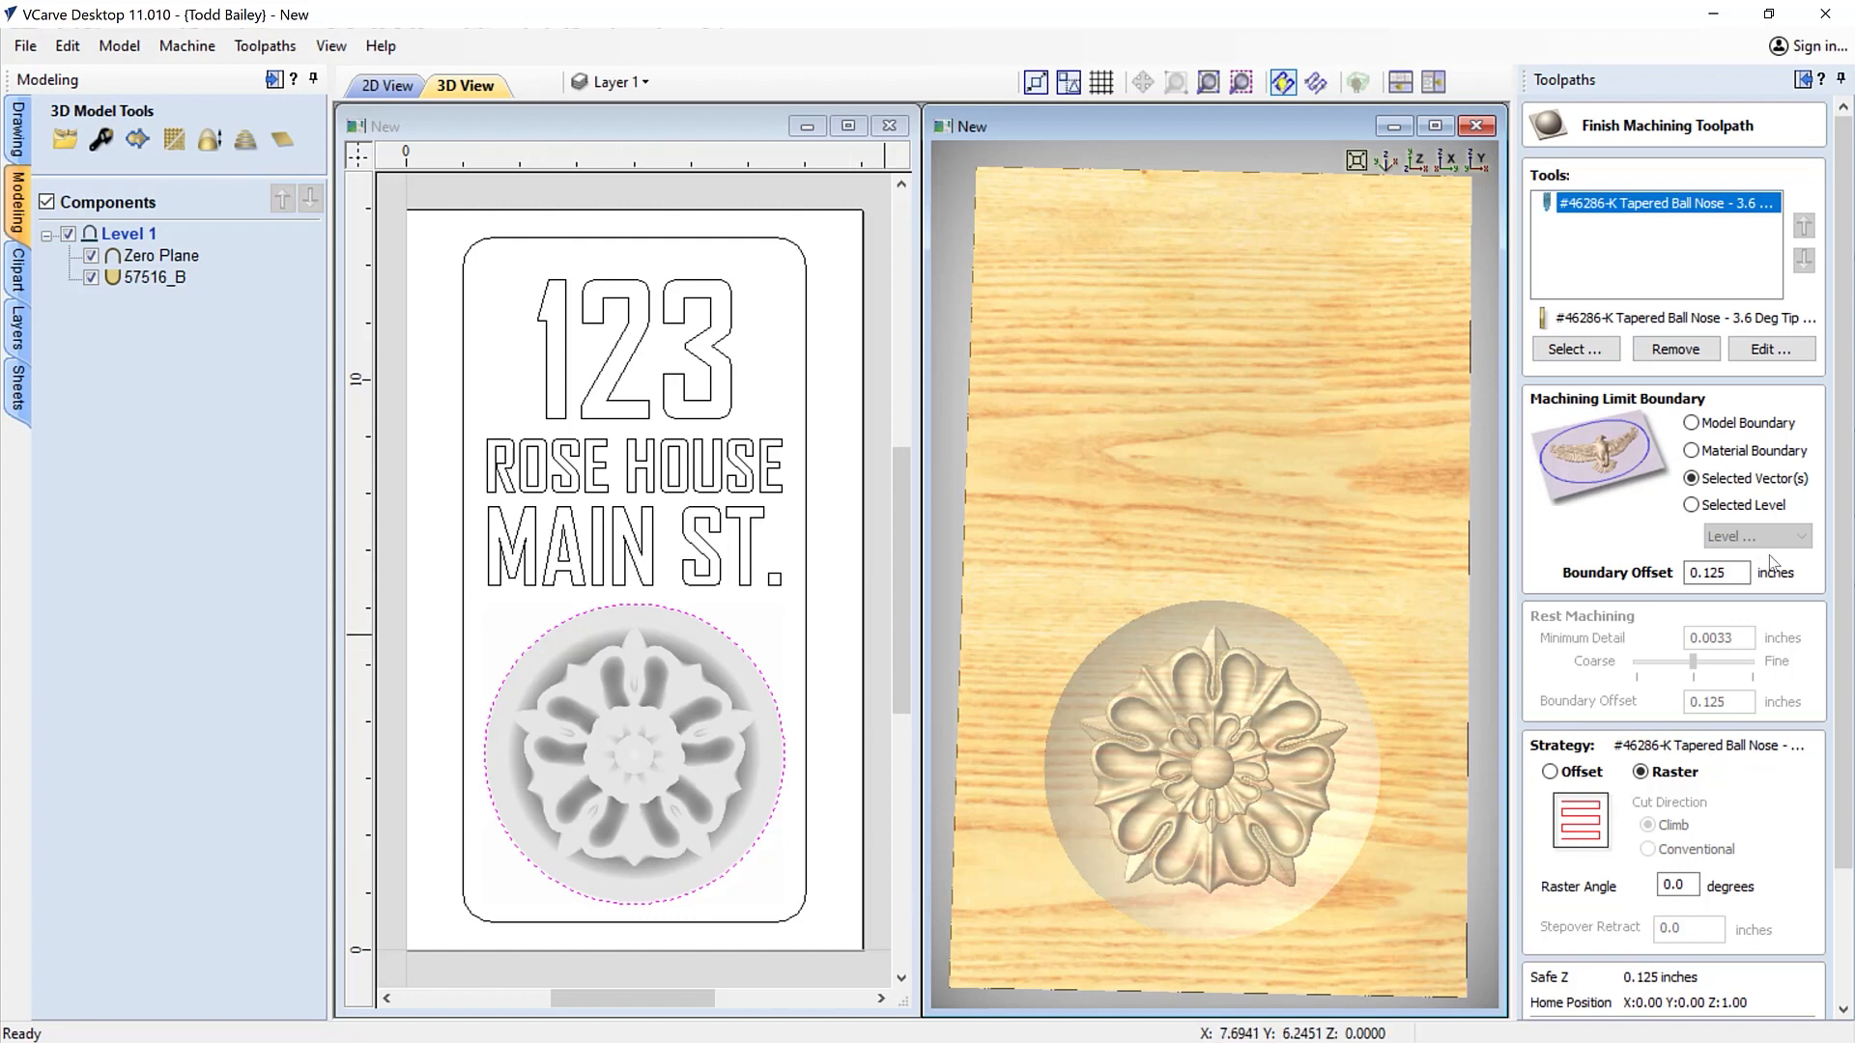
{"action": "double_click", "coordinate": [1710, 573]}
{"action": "type", "text": "0"}
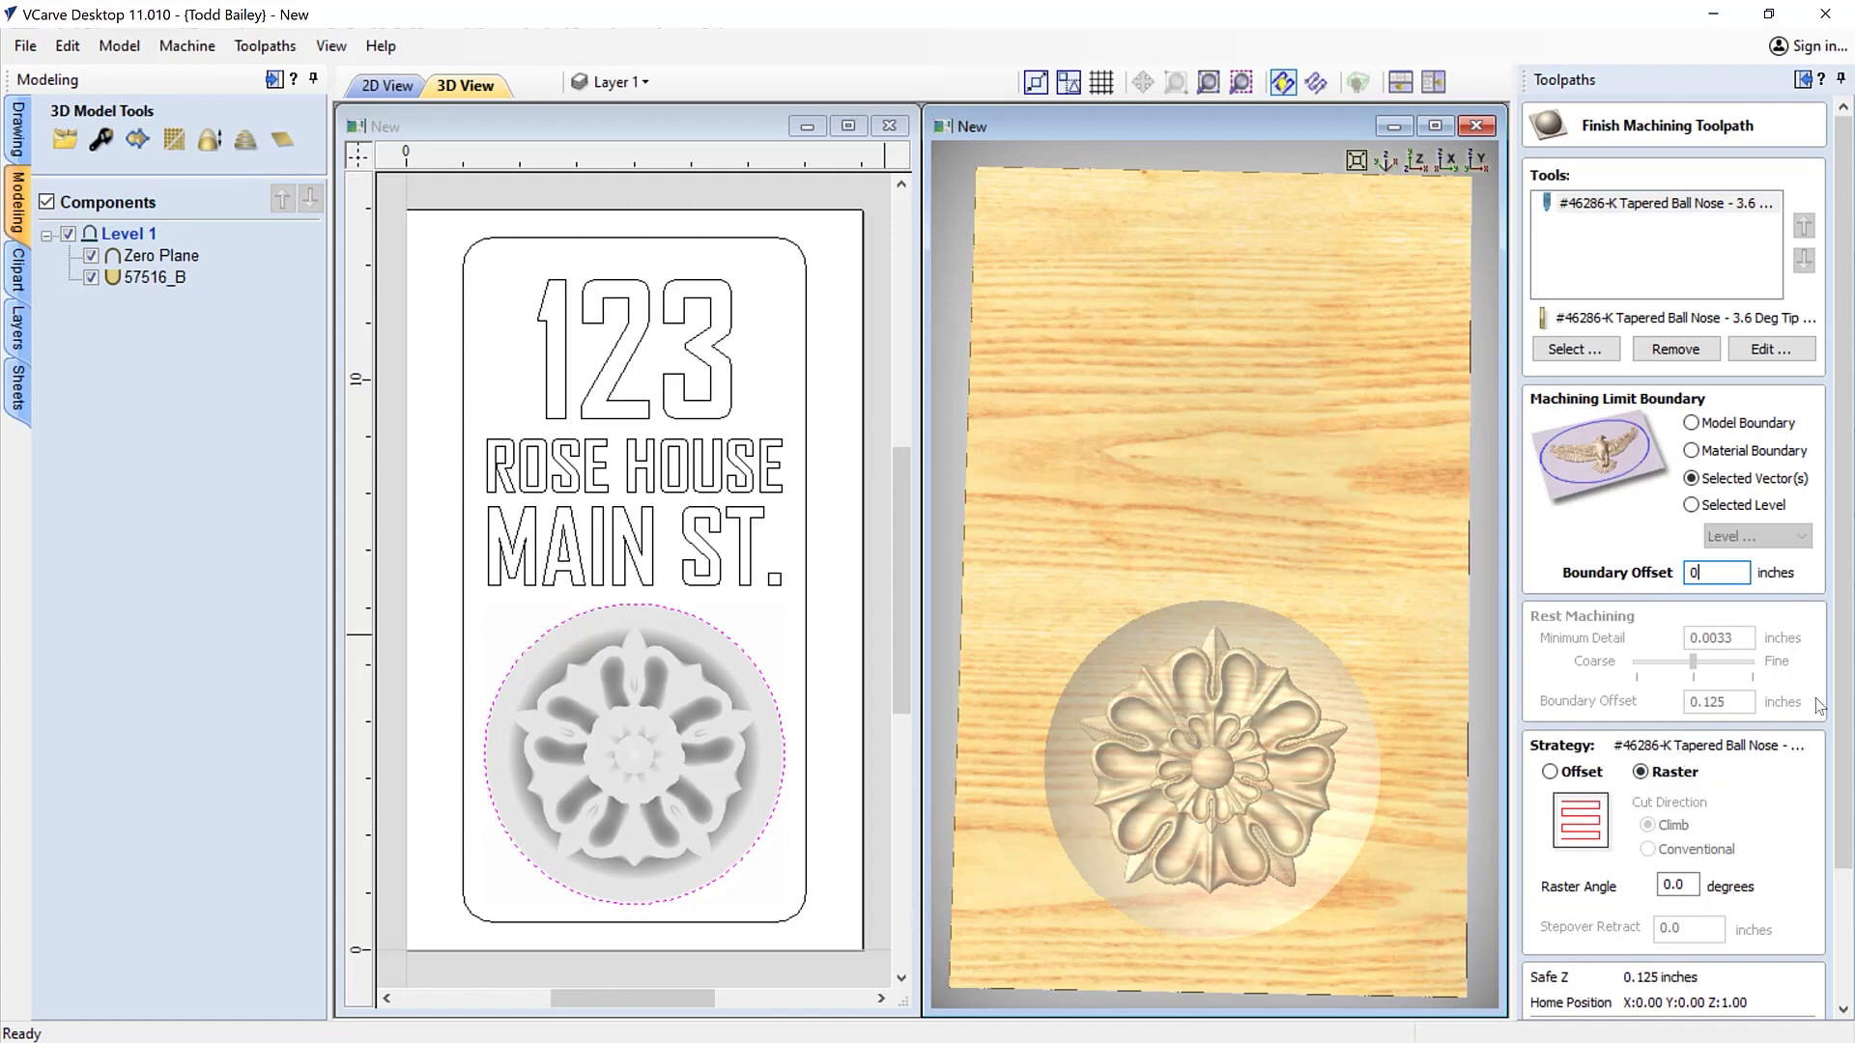
{"action": "scroll", "coordinate": [1842, 706], "scroll_direction": "down", "scroll_amount": 1}
{"action": "left_click", "coordinate": [1569, 713]}
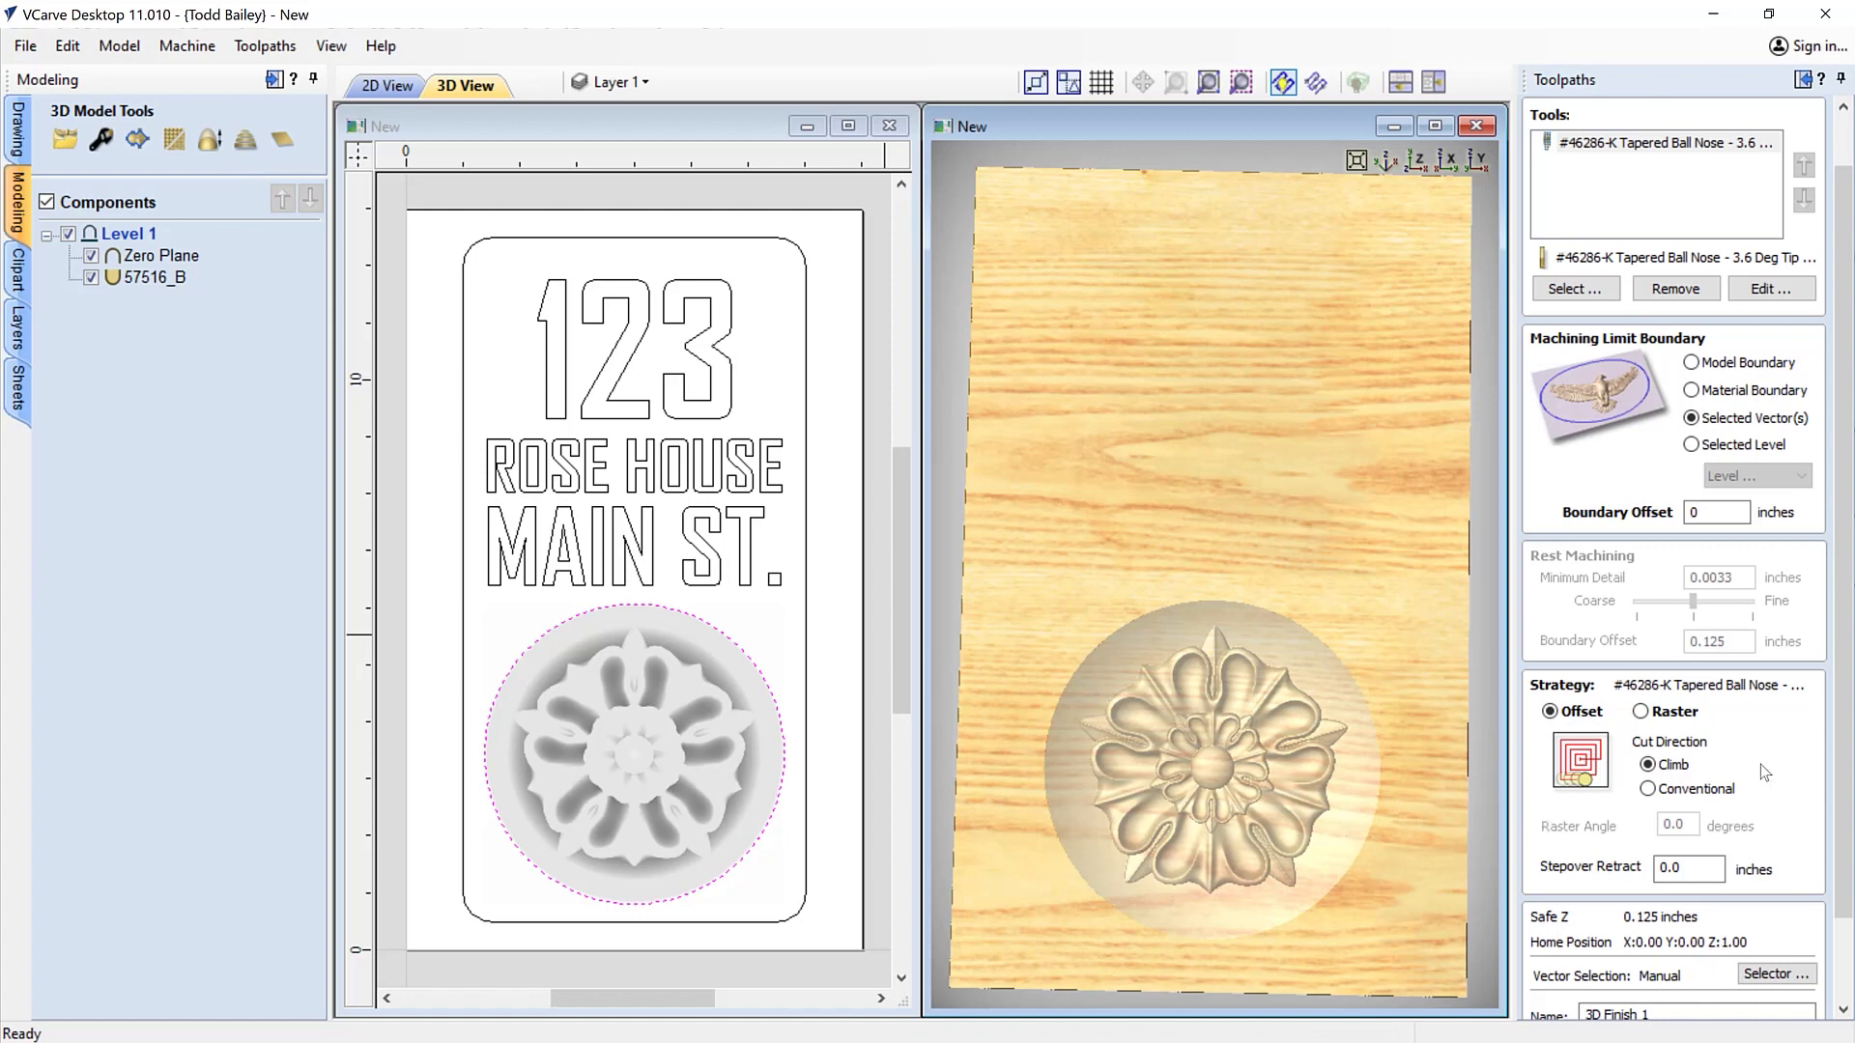
{"action": "scroll", "coordinate": [1739, 850], "scroll_direction": "down", "scroll_amount": 2}
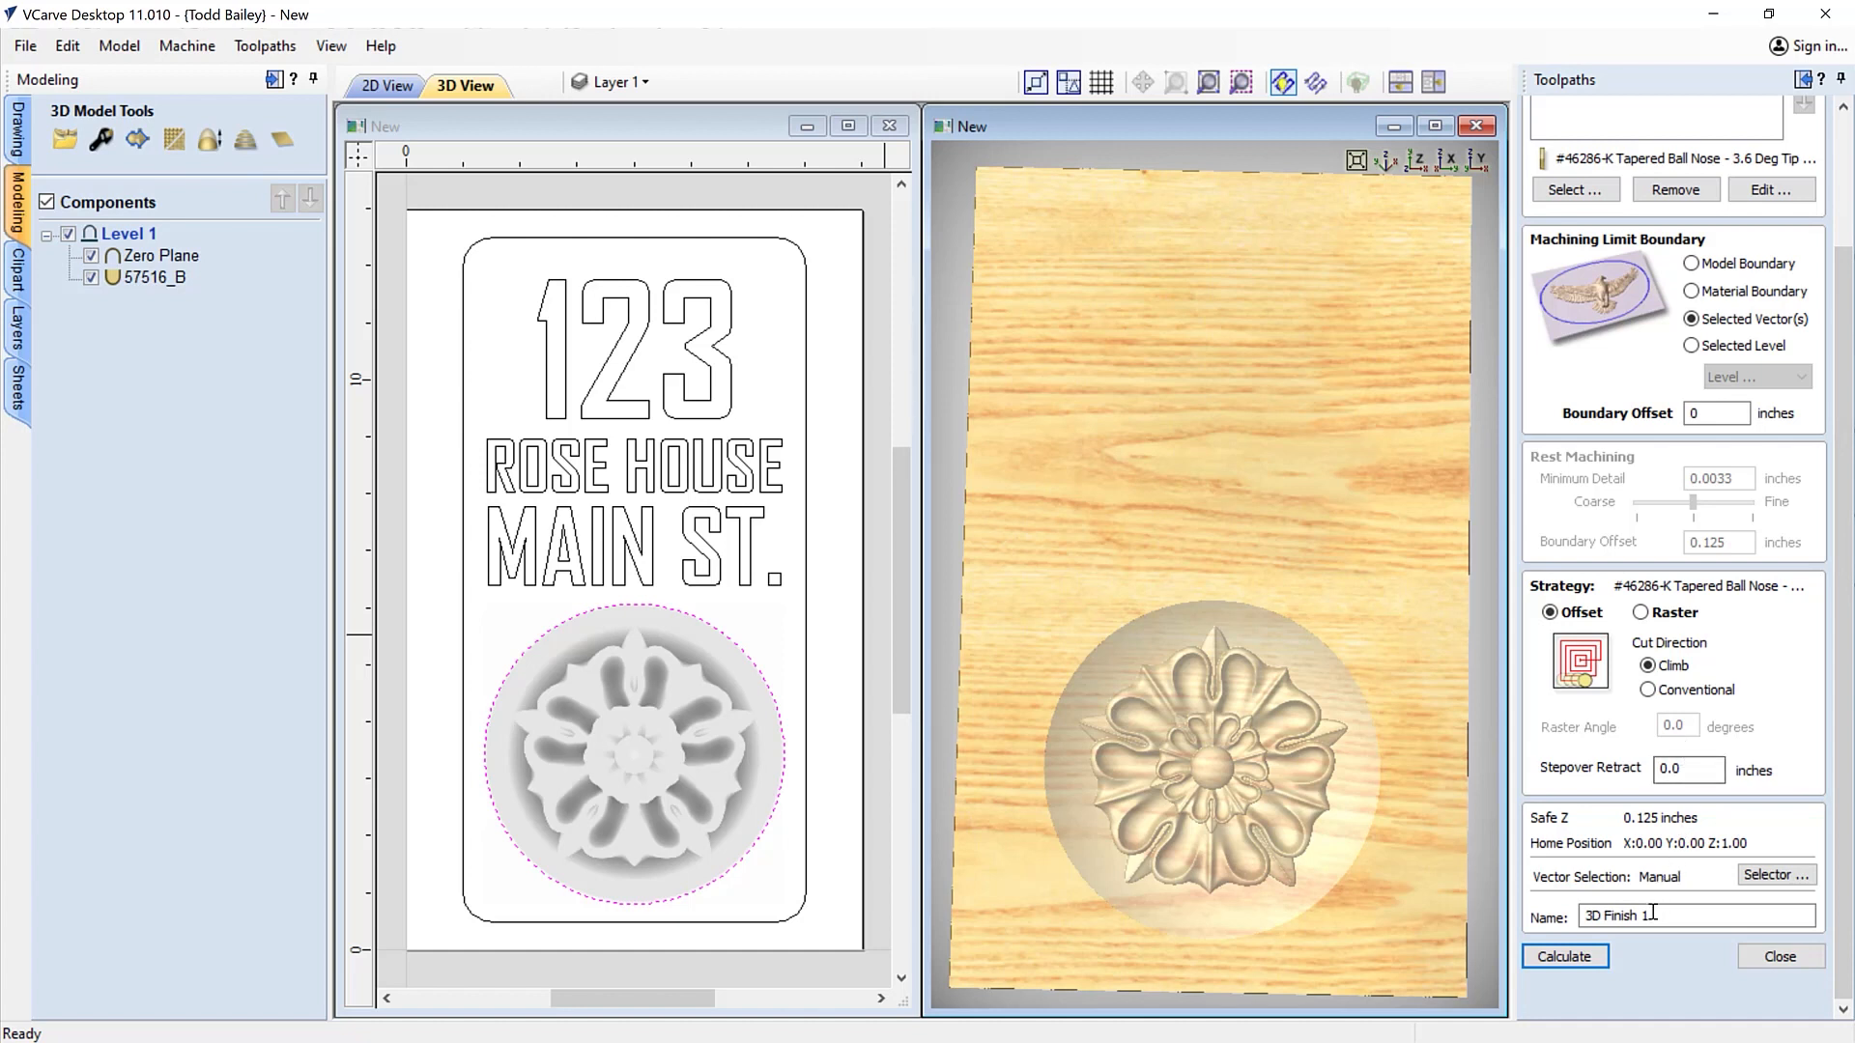
{"action": "left_click_drag", "start_coordinate": [1653, 915], "coordinate": [1639, 916]}
{"action": "left_click", "coordinate": [1592, 958]}
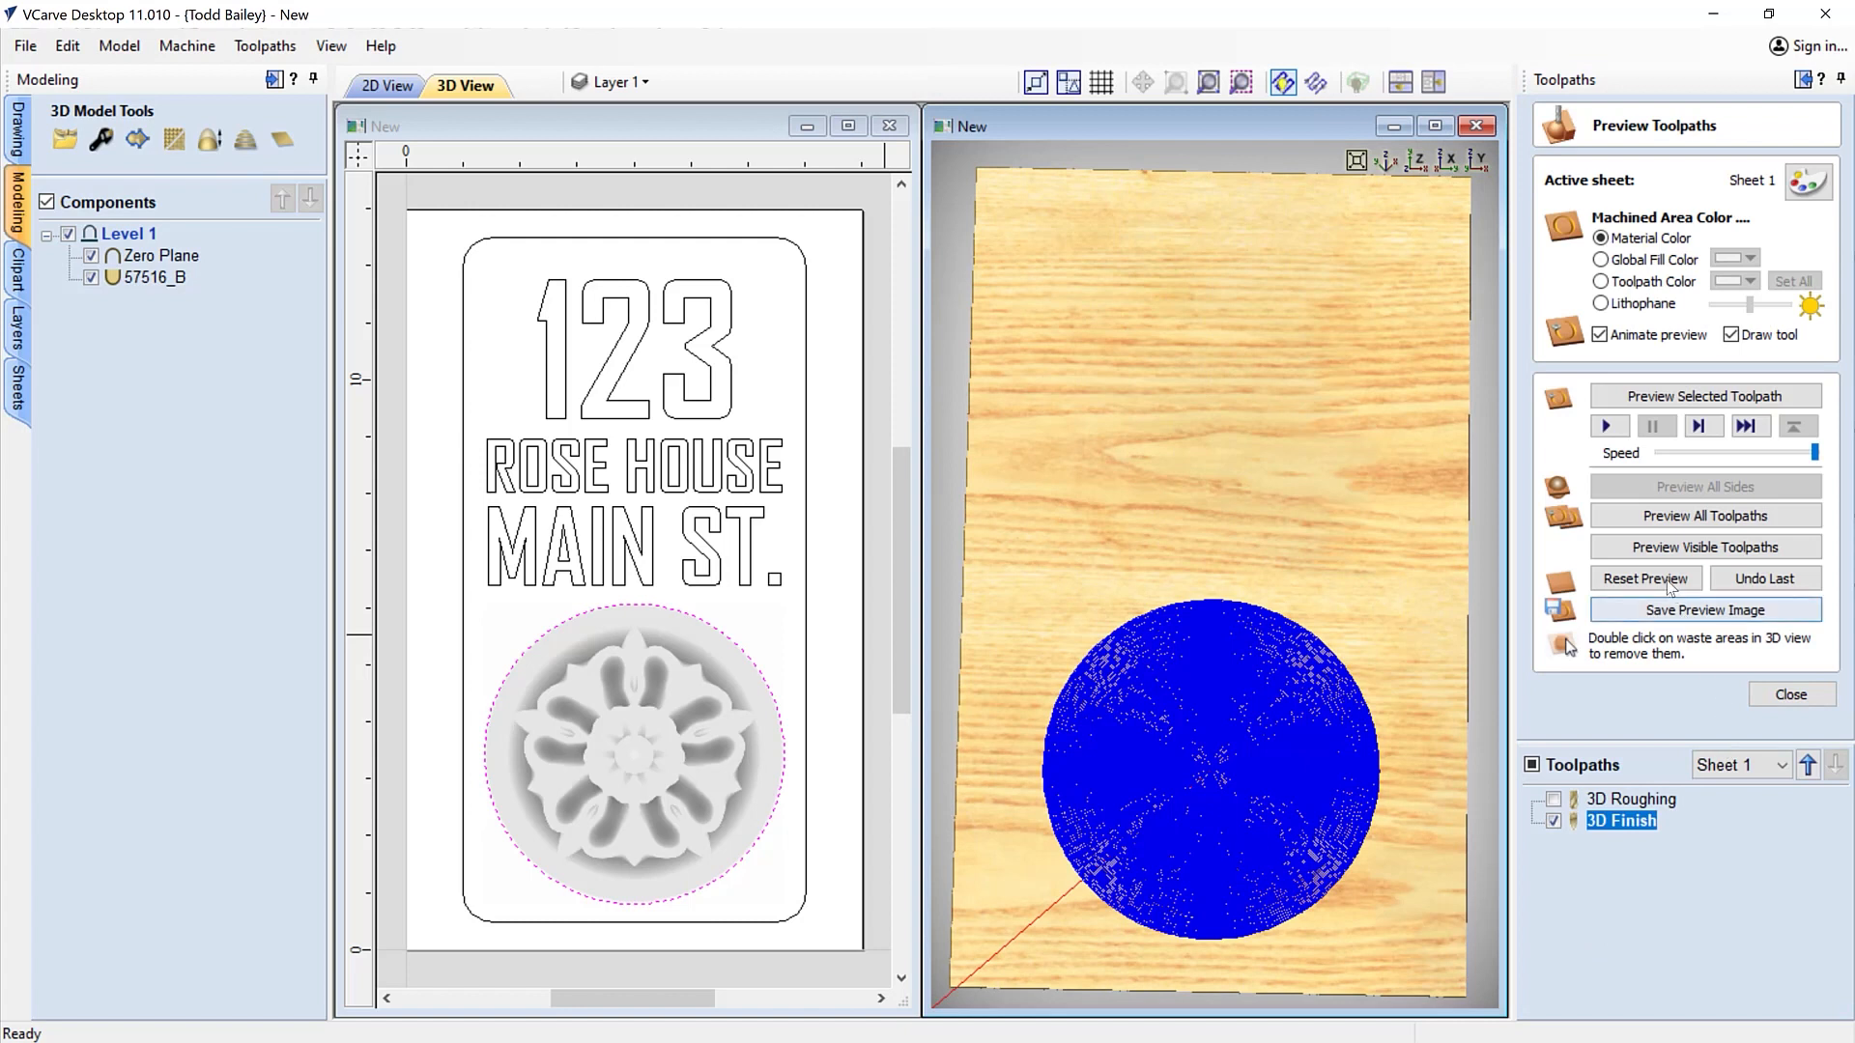
Preview the 3D Finish toolpath, examine the carved rosette at an angle and leave the preview
{"action": "left_click", "coordinate": [1640, 544]}
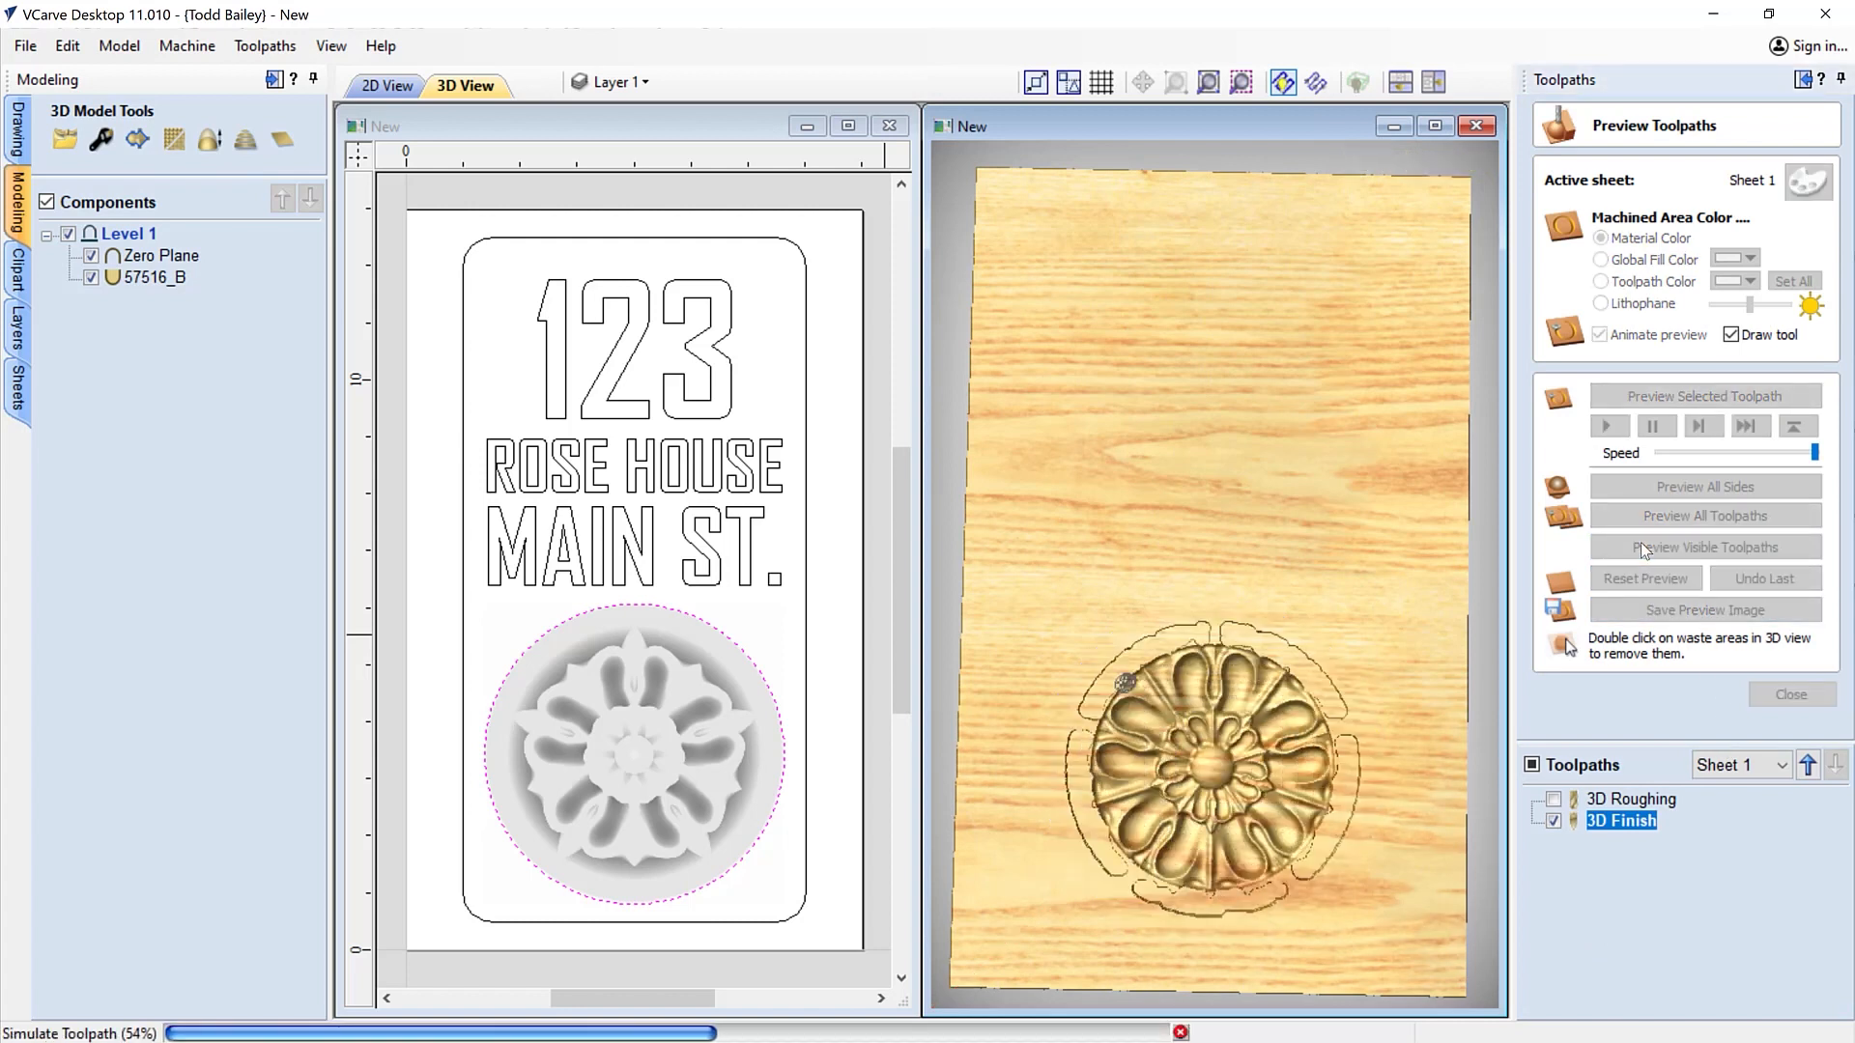
{"action": "left_click_drag", "start_coordinate": [1127, 772], "coordinate": [1285, 688]}
{"action": "left_click", "coordinate": [1790, 694]}
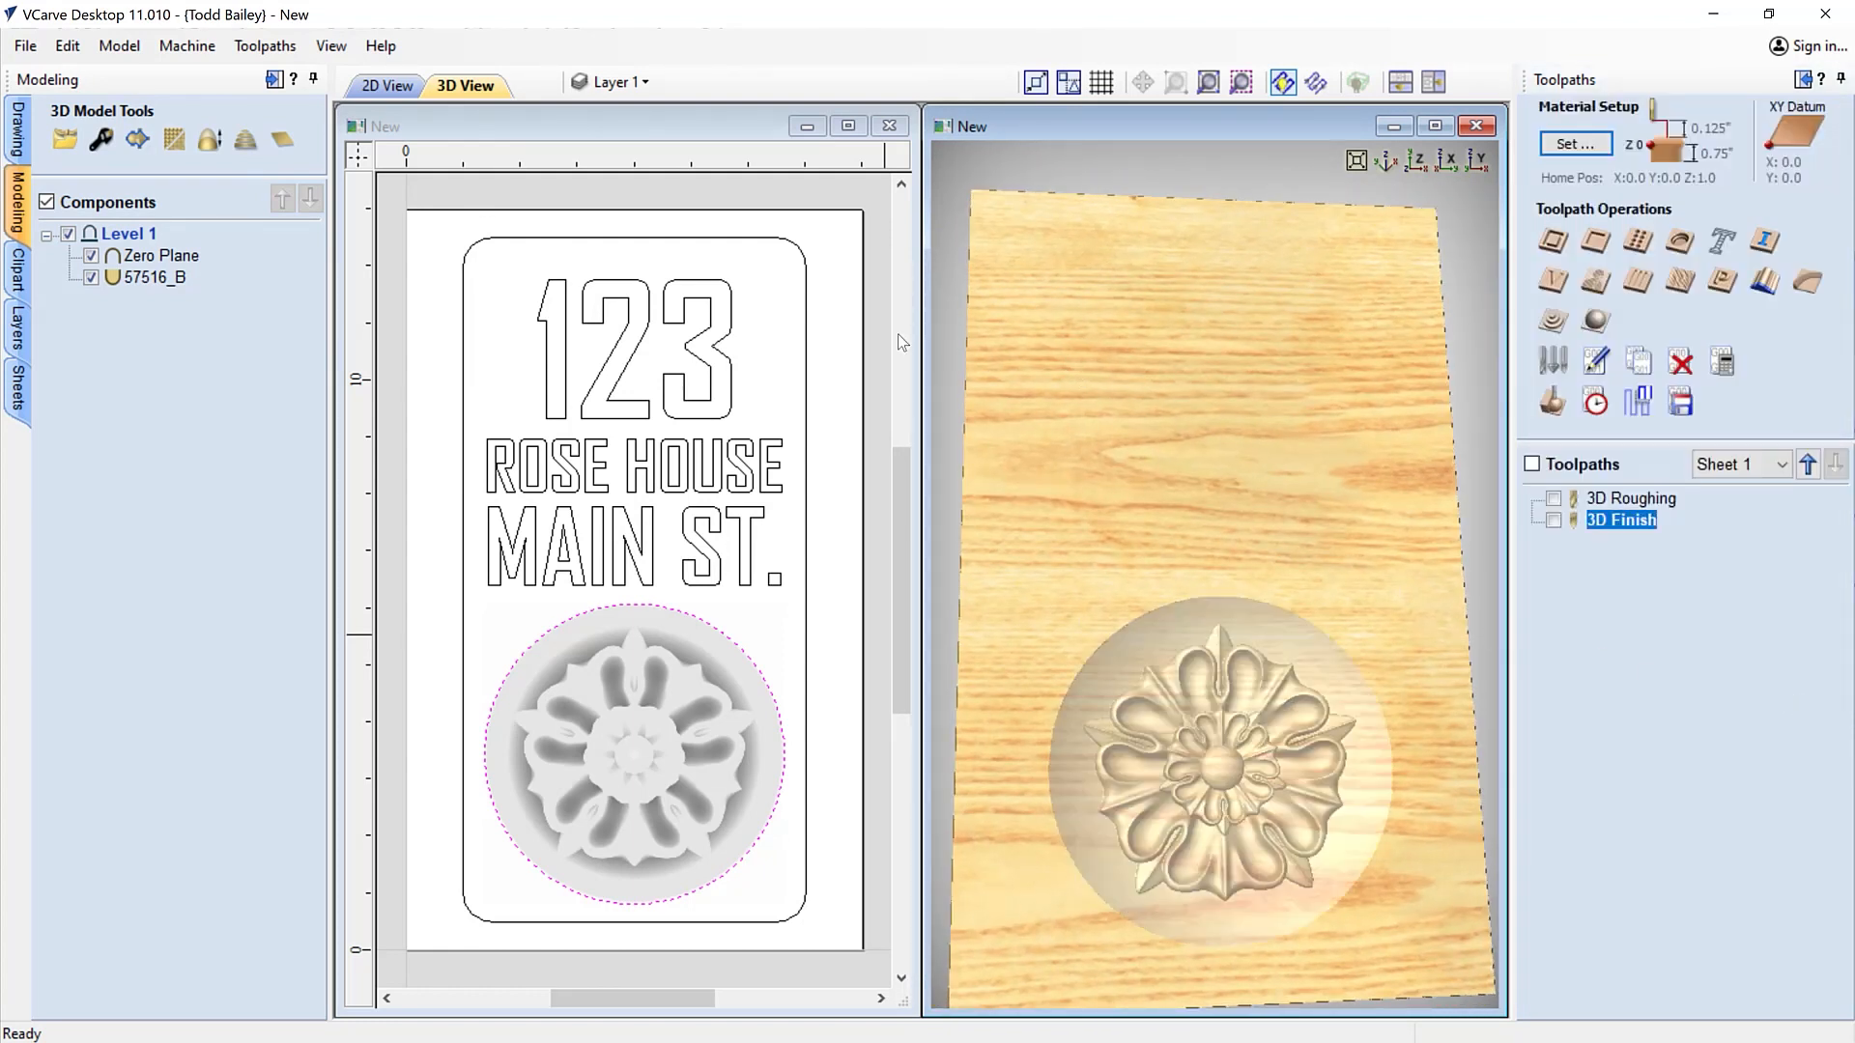
Calculate a V-carve toolpath named V-Carve for the 123, ROSE HOUSE and MAIN ST. lettering with a flat depth of 0.125 inch
{"action": "left_click", "coordinate": [442, 230]}
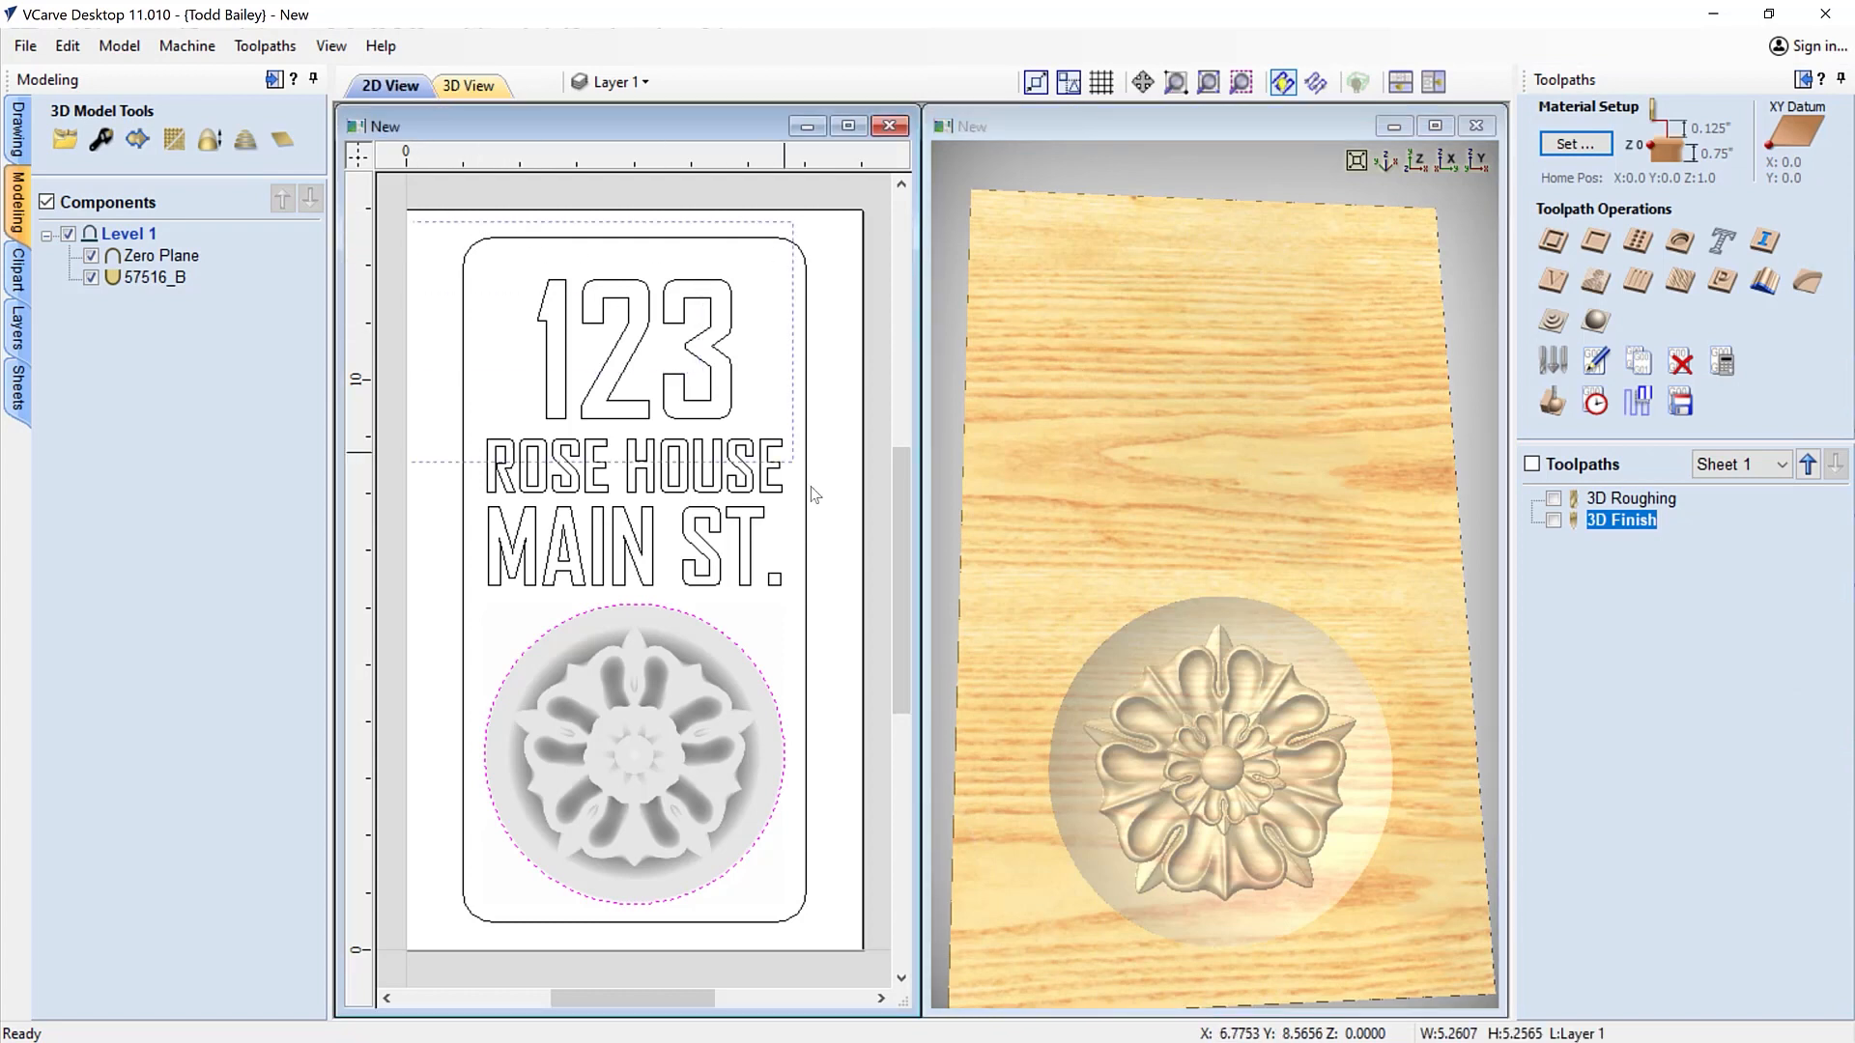
{"action": "left_click_drag", "start_coordinate": [413, 241], "coordinate": [843, 607]}
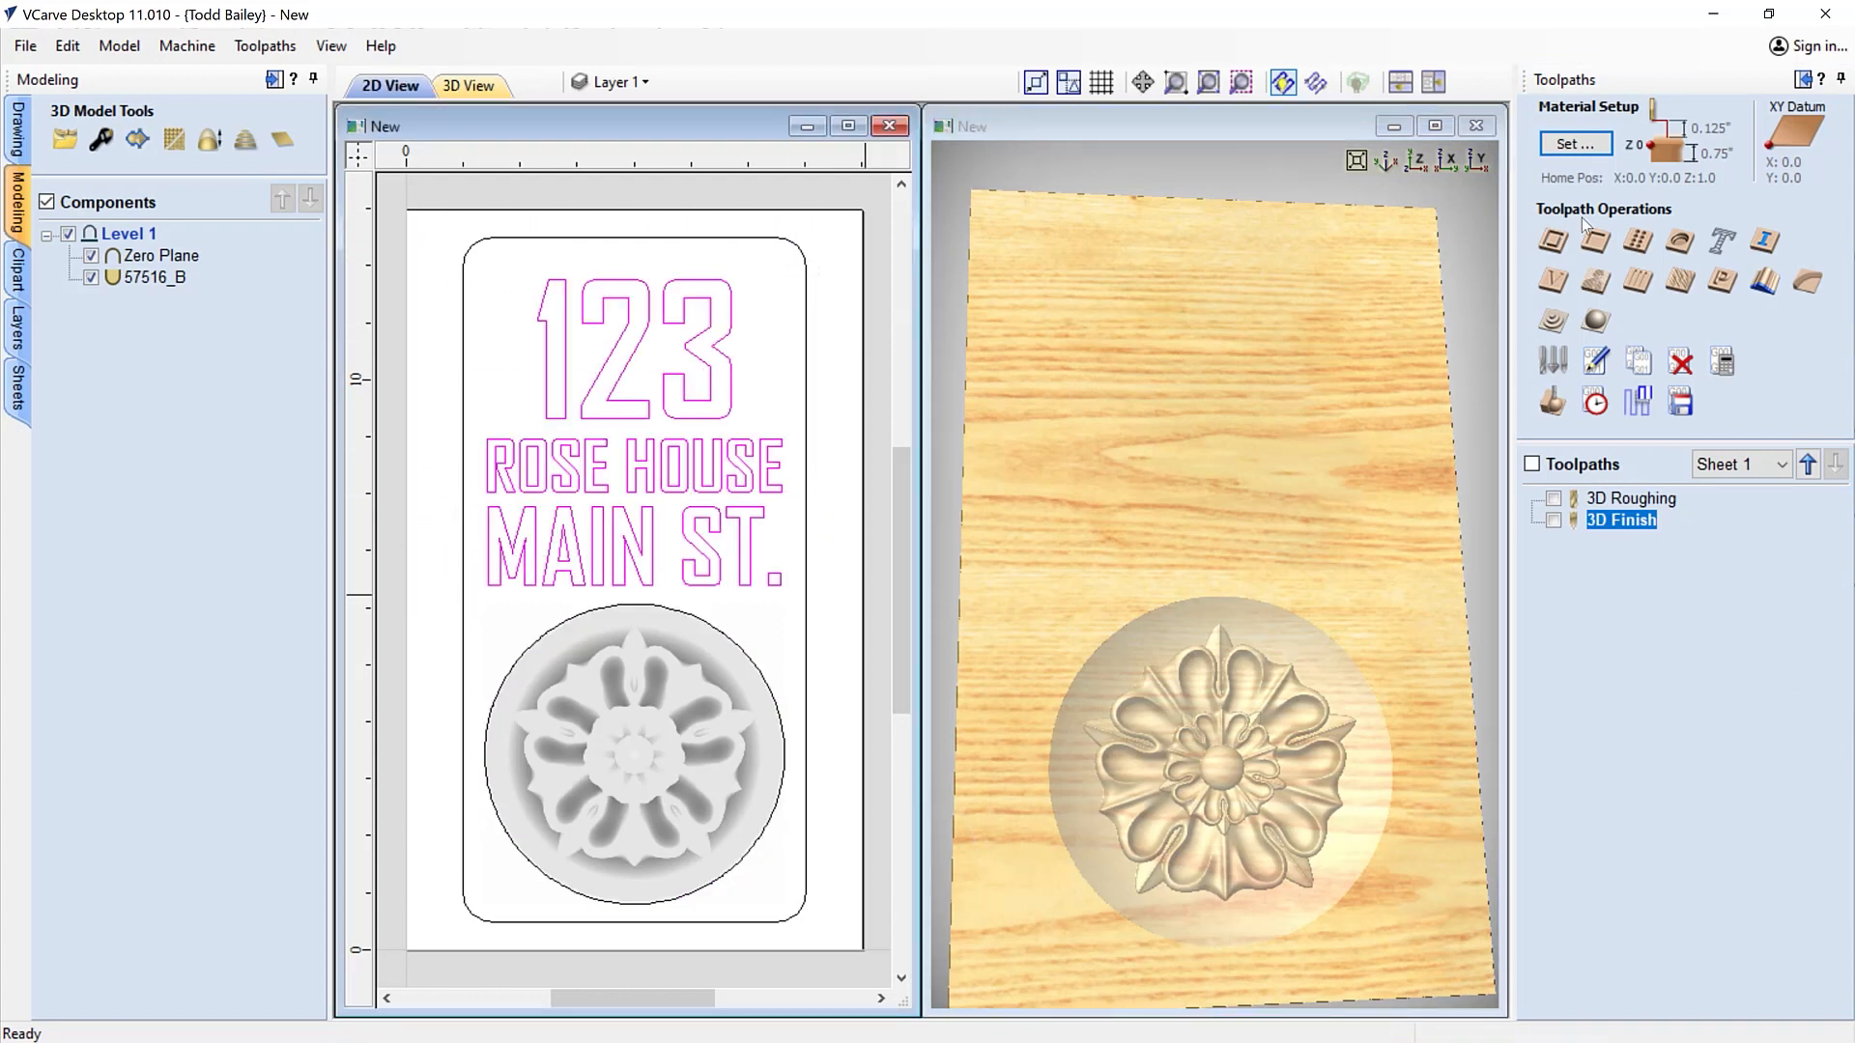
{"action": "left_click", "coordinate": [1555, 280]}
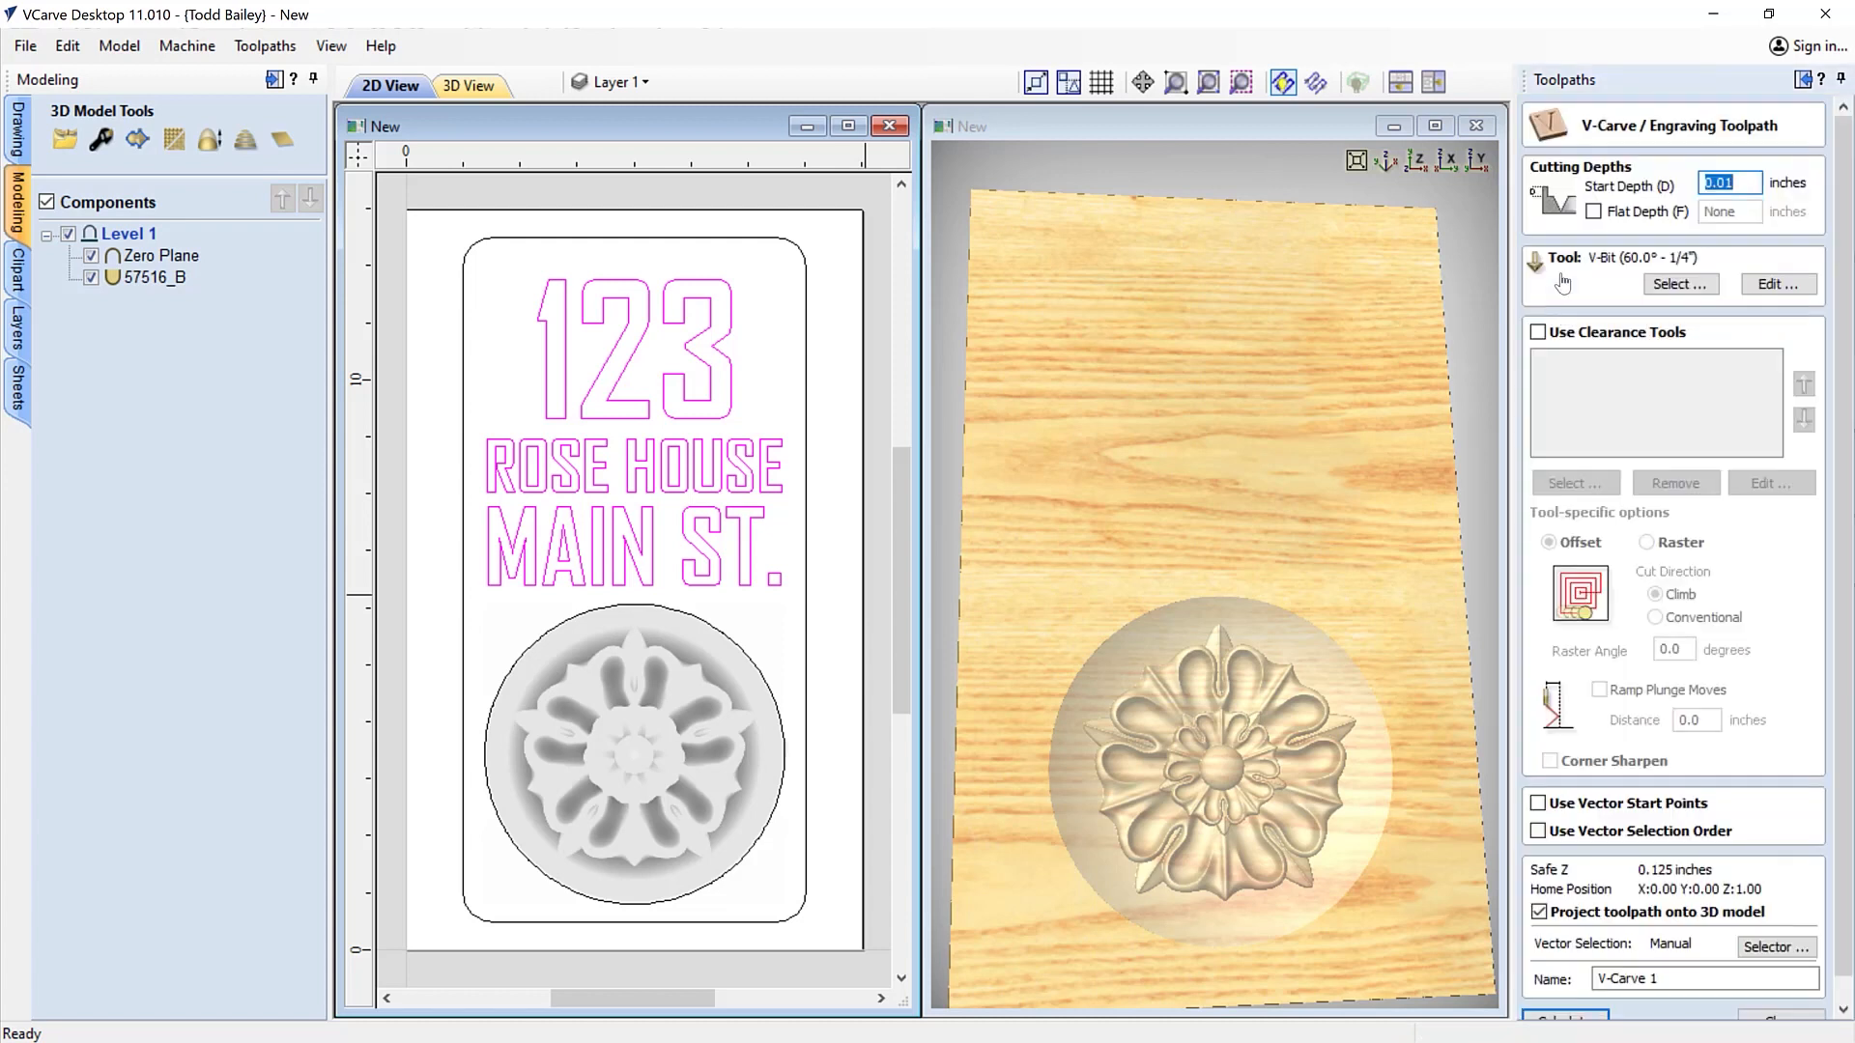
{"action": "left_click", "coordinate": [1595, 214]}
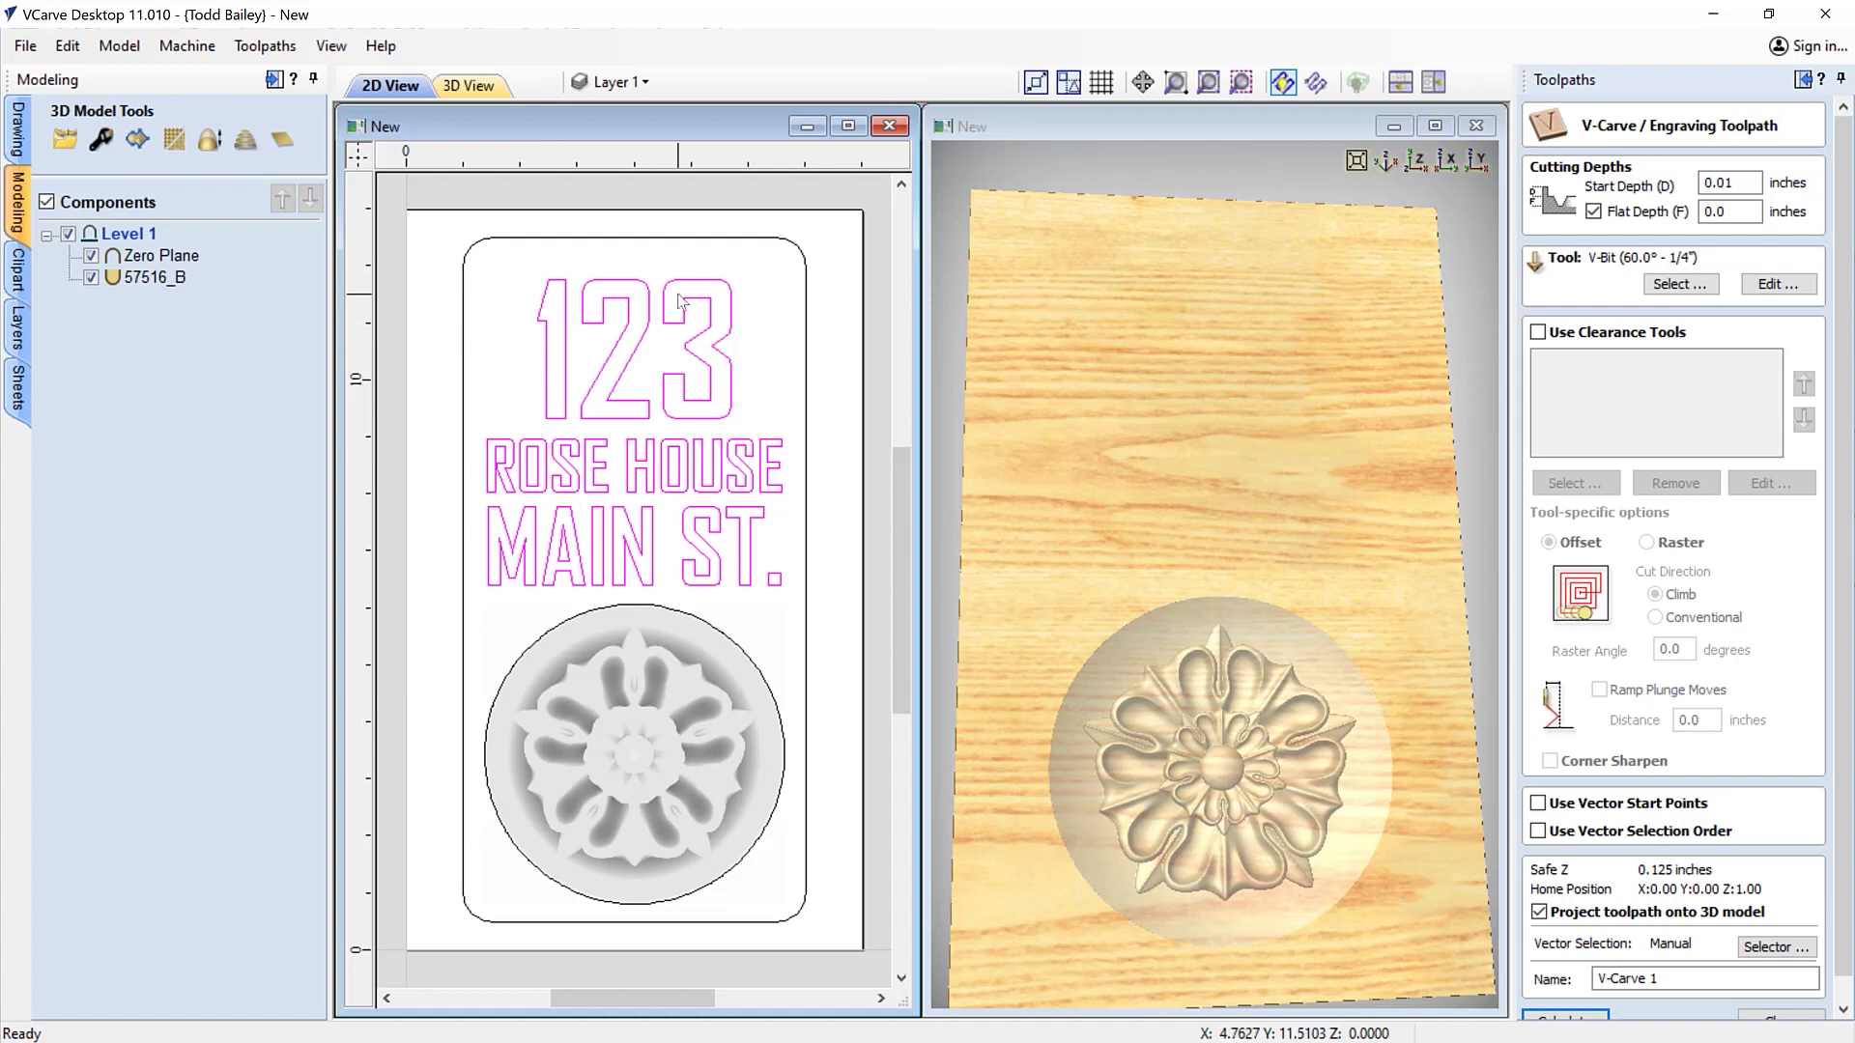
{"action": "double_click", "coordinate": [1724, 212]}
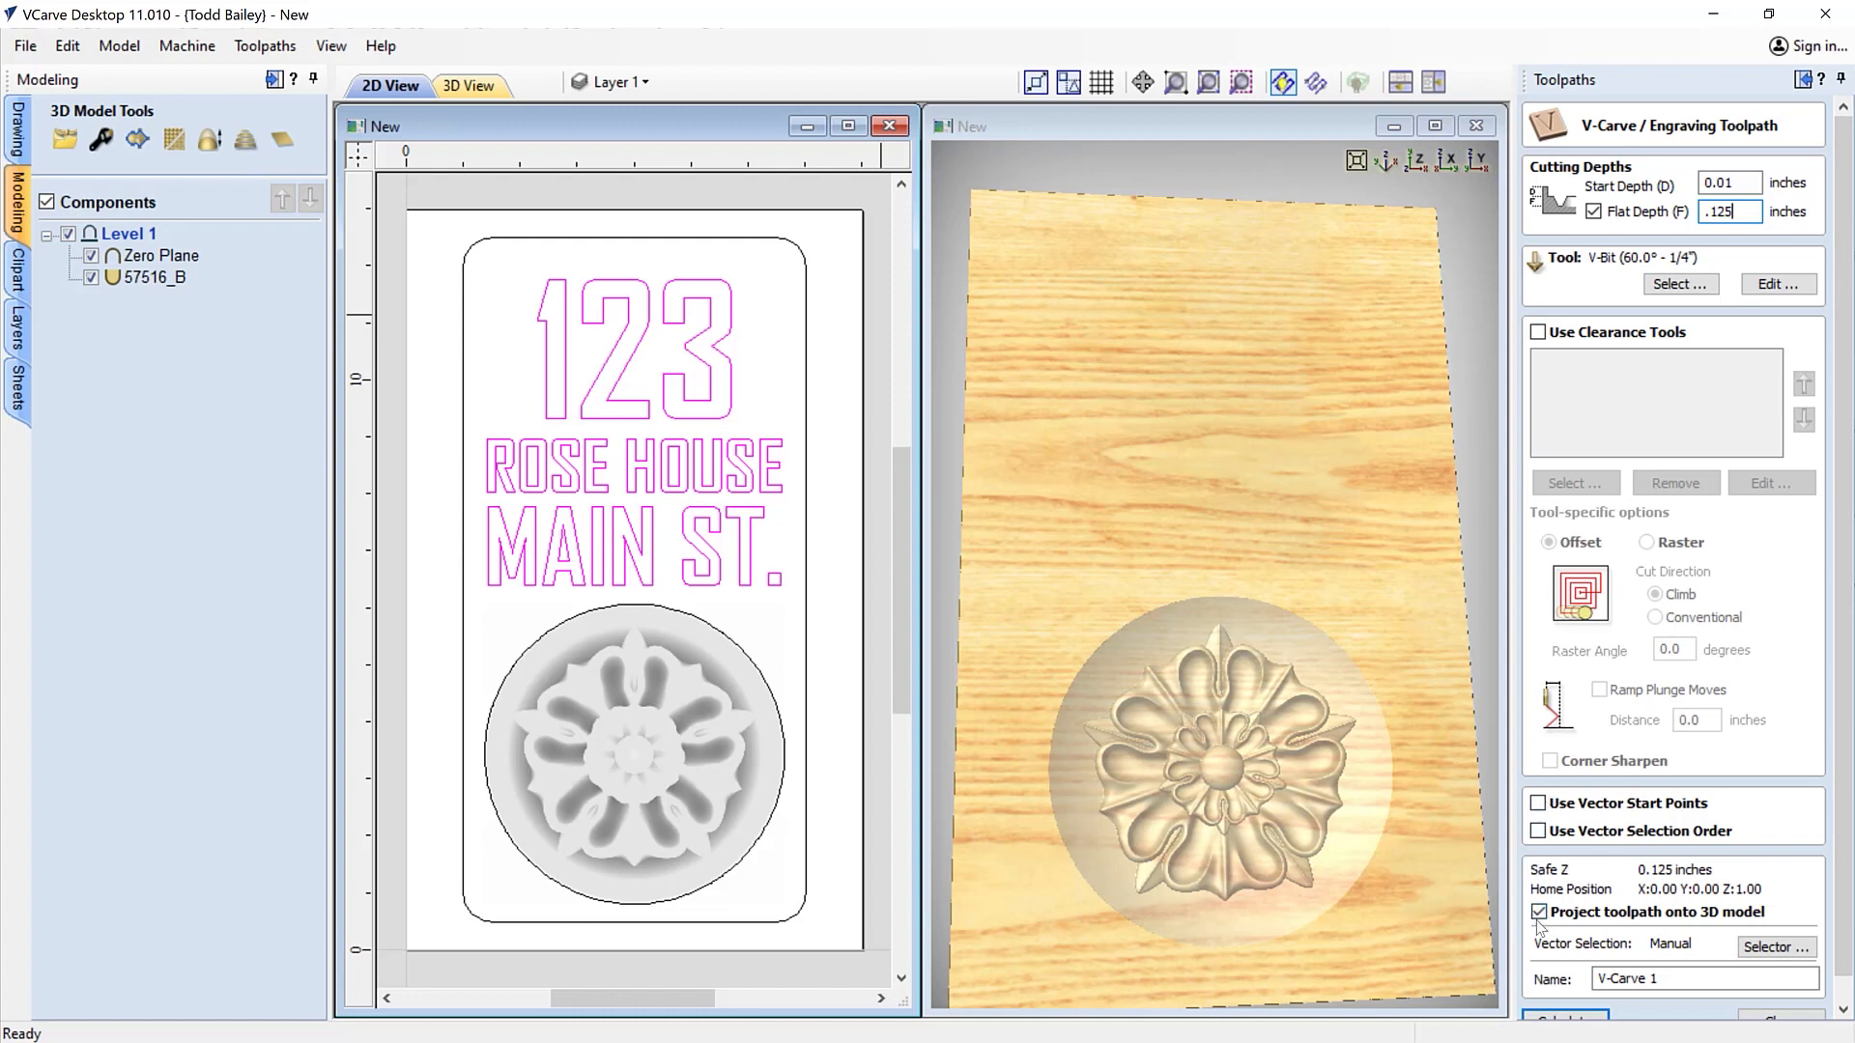
{"action": "double_click", "coordinate": [1649, 977]}
{"action": "scroll", "coordinate": [1589, 1009], "scroll_direction": "down", "scroll_amount": 1}
{"action": "left_click", "coordinate": [1589, 1010]}
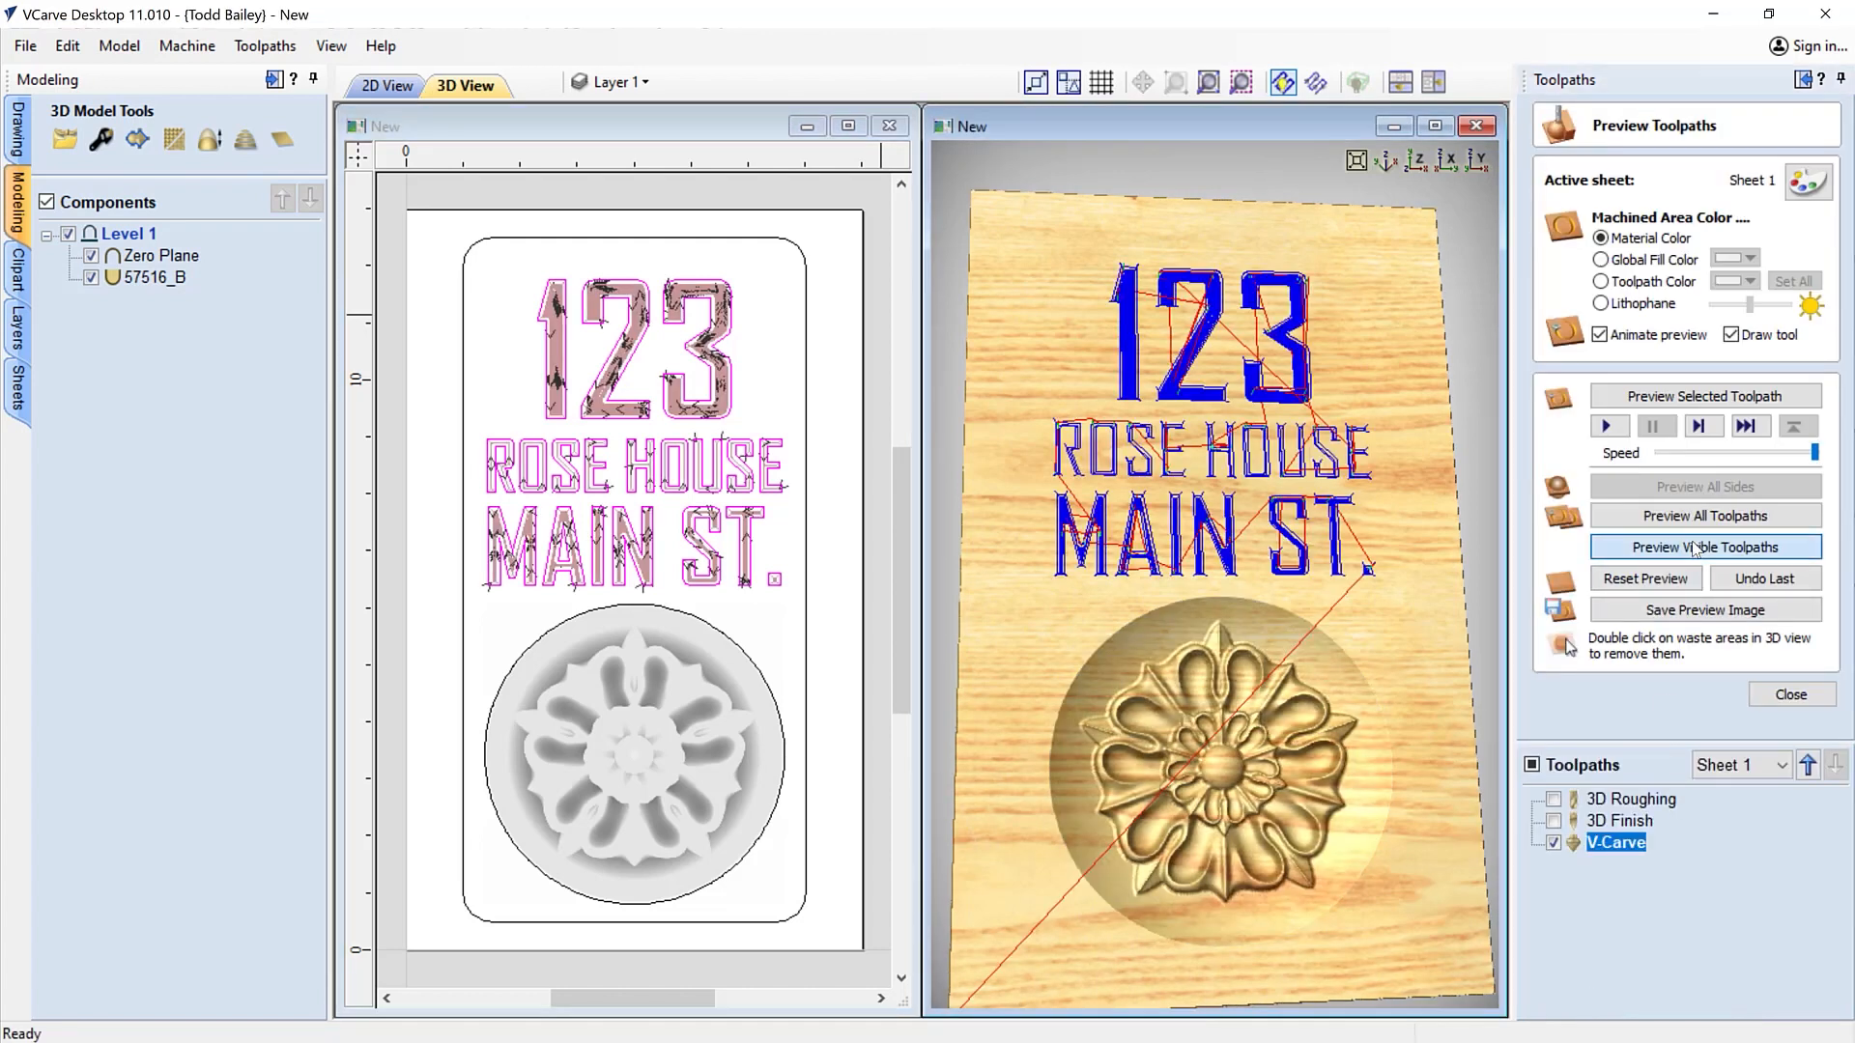
Preview the V-Carve toolpath on the board, examine the carved lettering from a tilted view and leave the preview
{"action": "left_click", "coordinate": [1690, 544]}
{"action": "left_click_drag", "start_coordinate": [1130, 517], "coordinate": [1304, 555]}
{"action": "left_click", "coordinate": [1796, 696]}
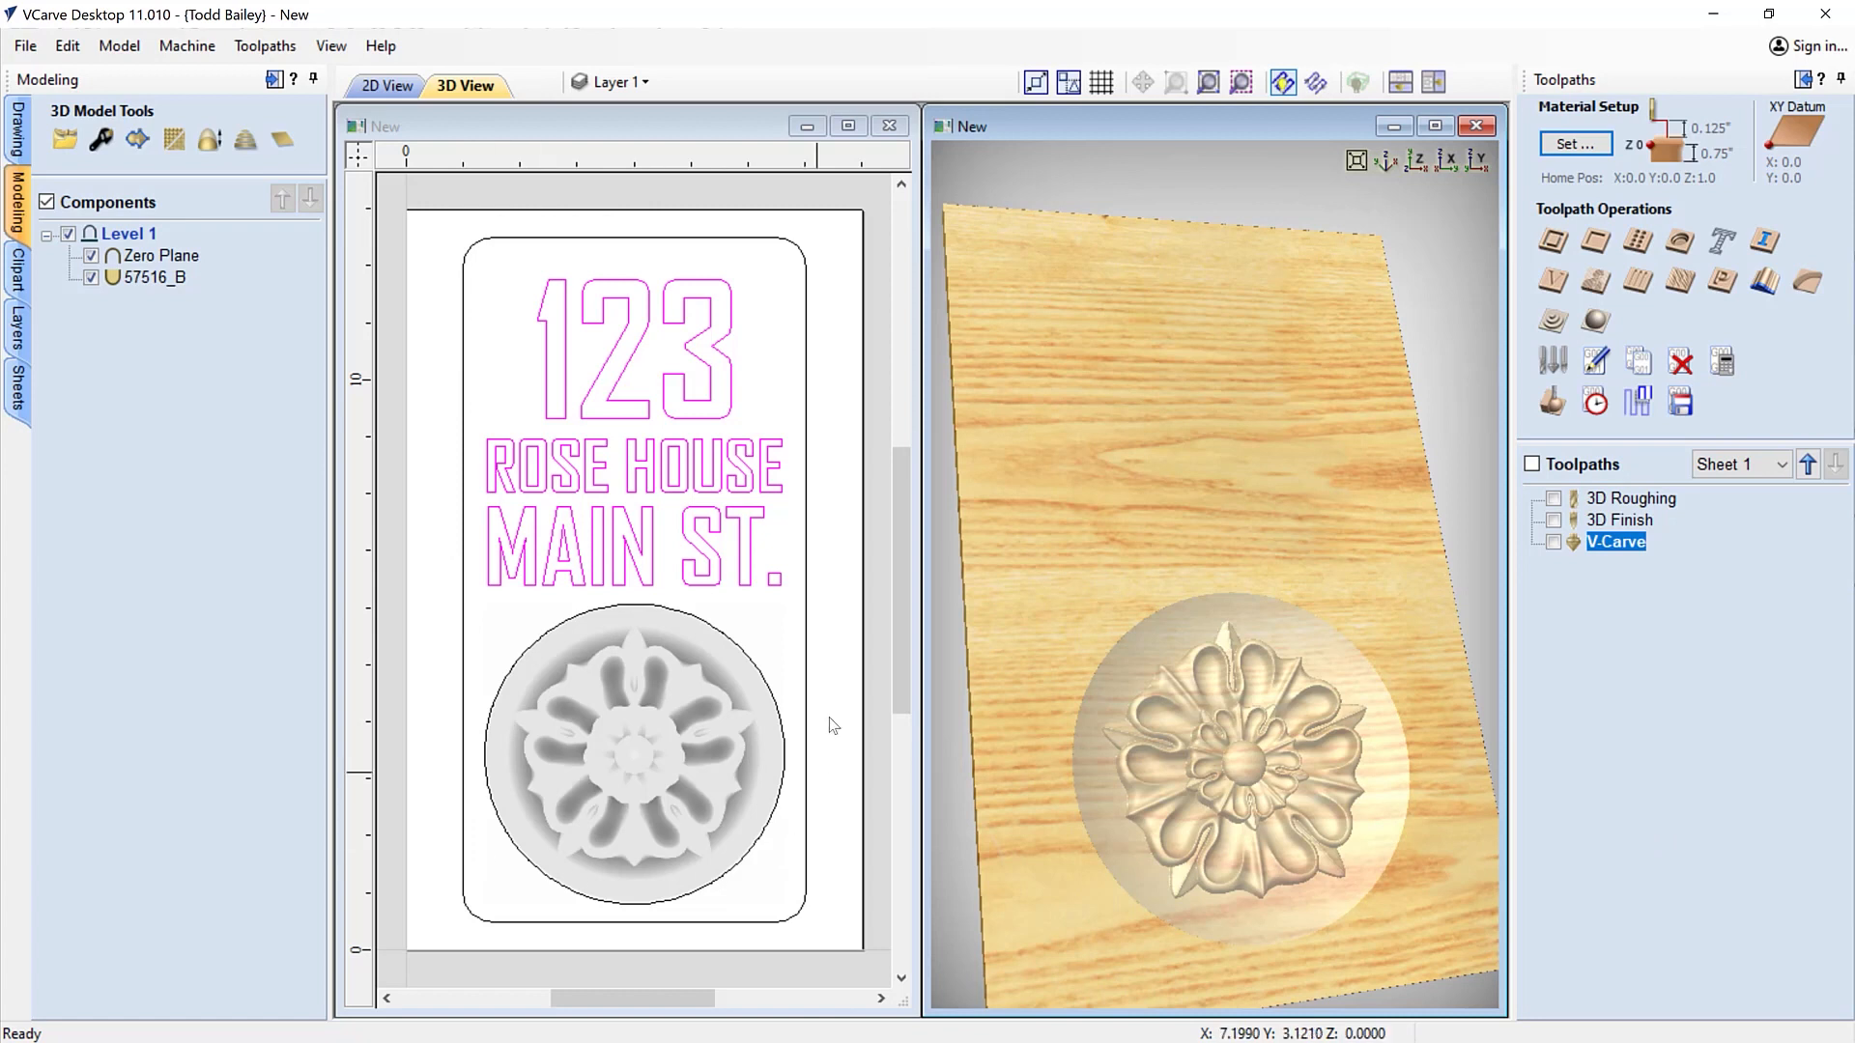
Set up a 2D profile toolpath on the rounded border with a cut depth of z+.02 and spiral ramps
{"action": "left_click", "coordinate": [806, 528]}
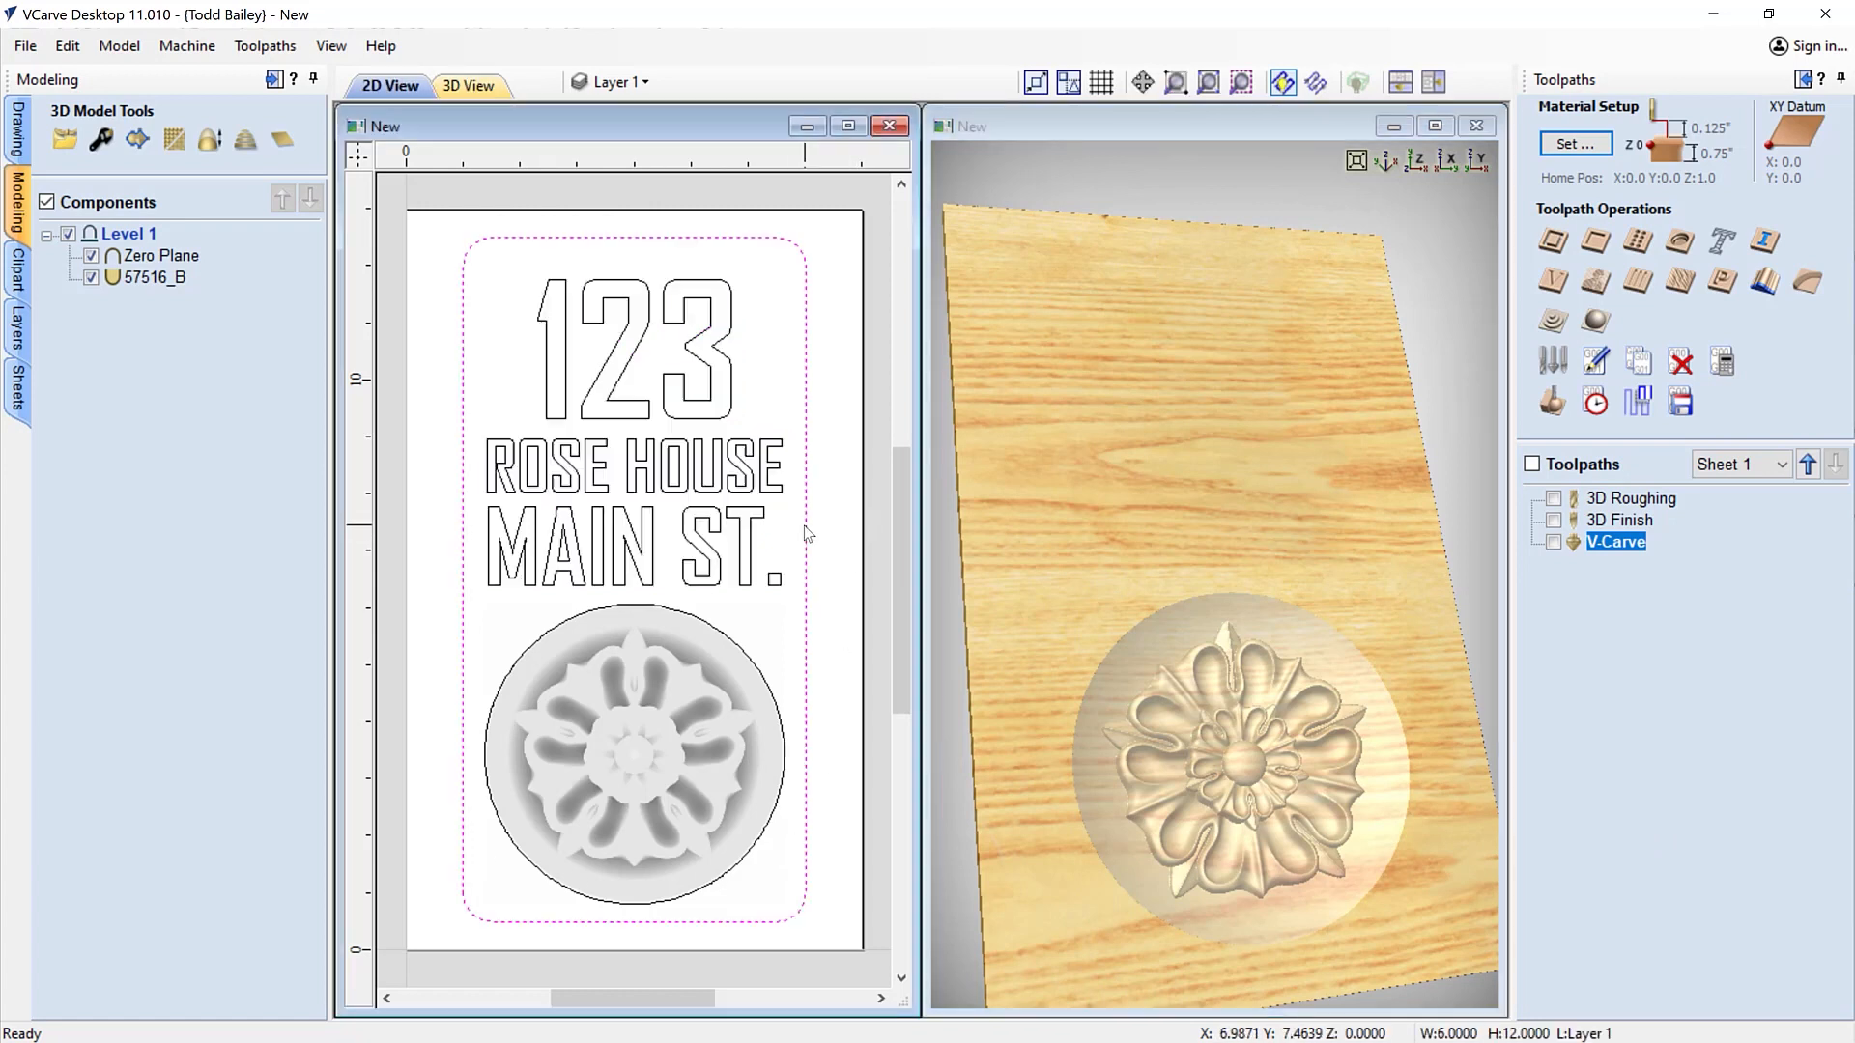
{"action": "left_click", "coordinate": [1565, 257]}
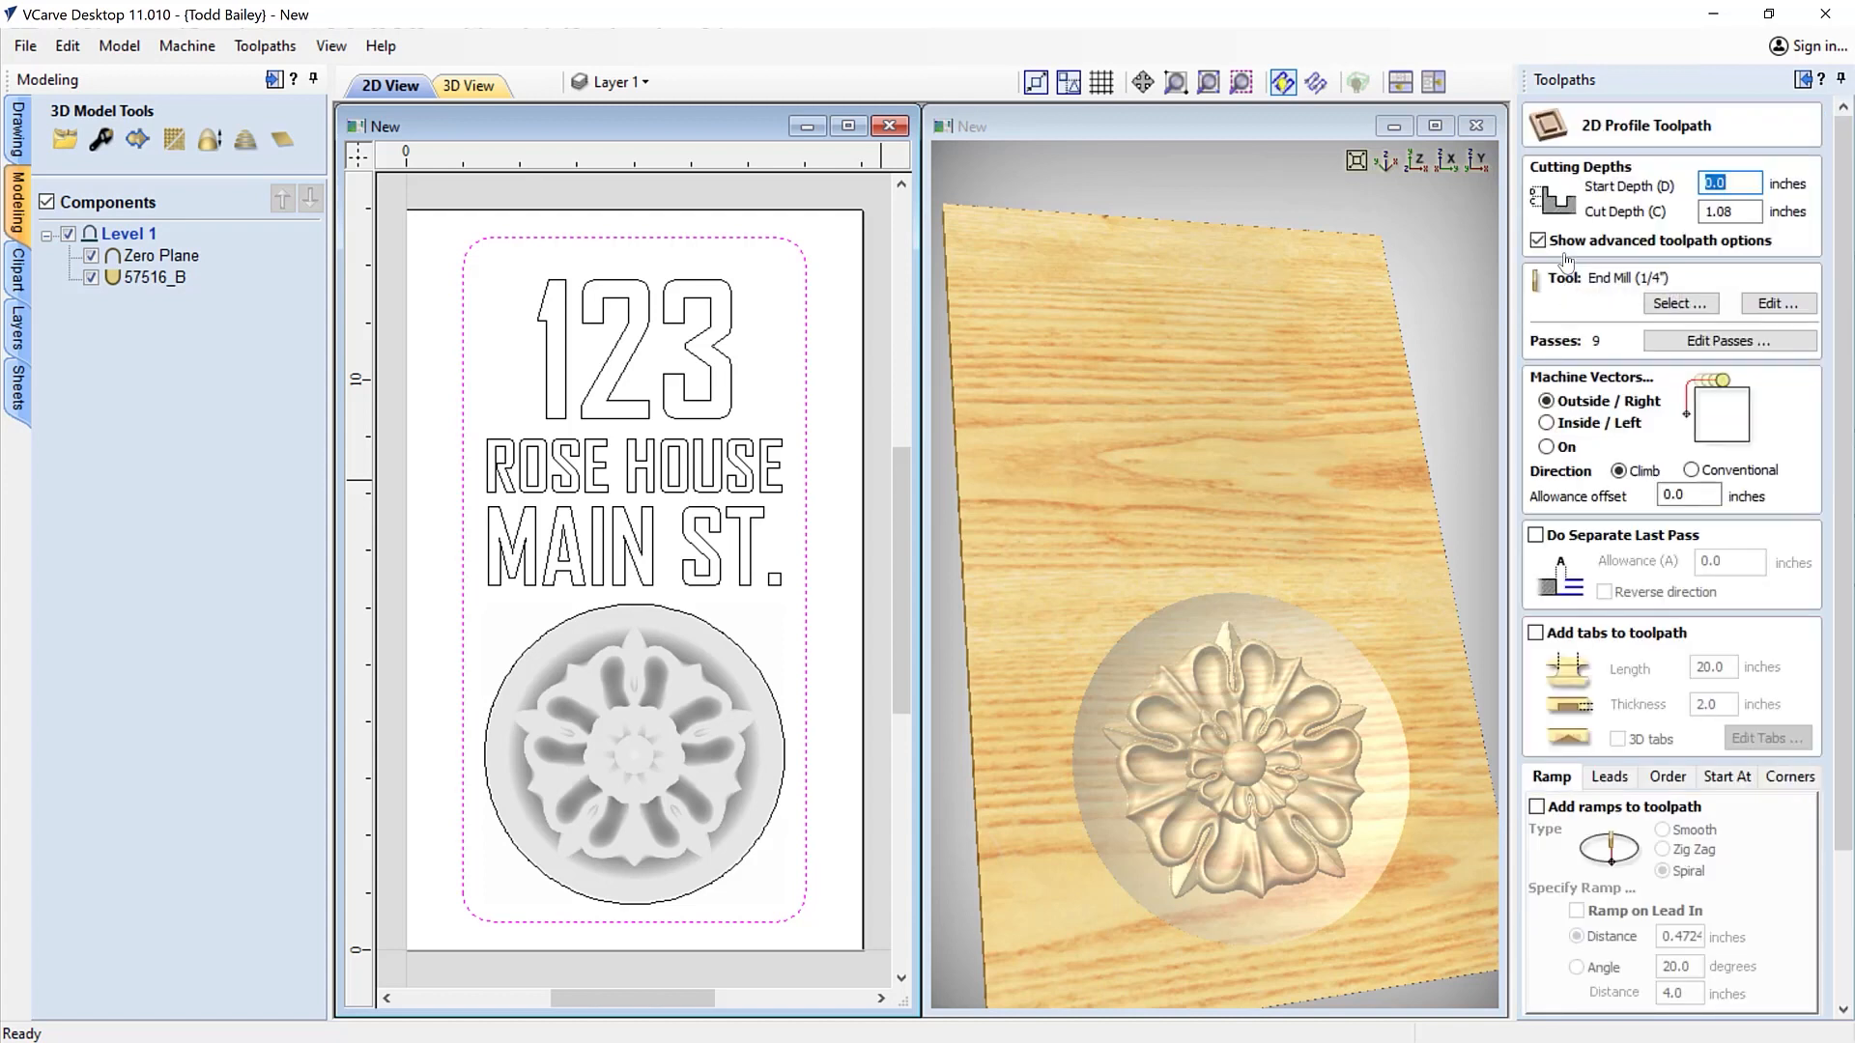
{"action": "key", "text": "Tab"}
{"action": "type", "text": "2"}
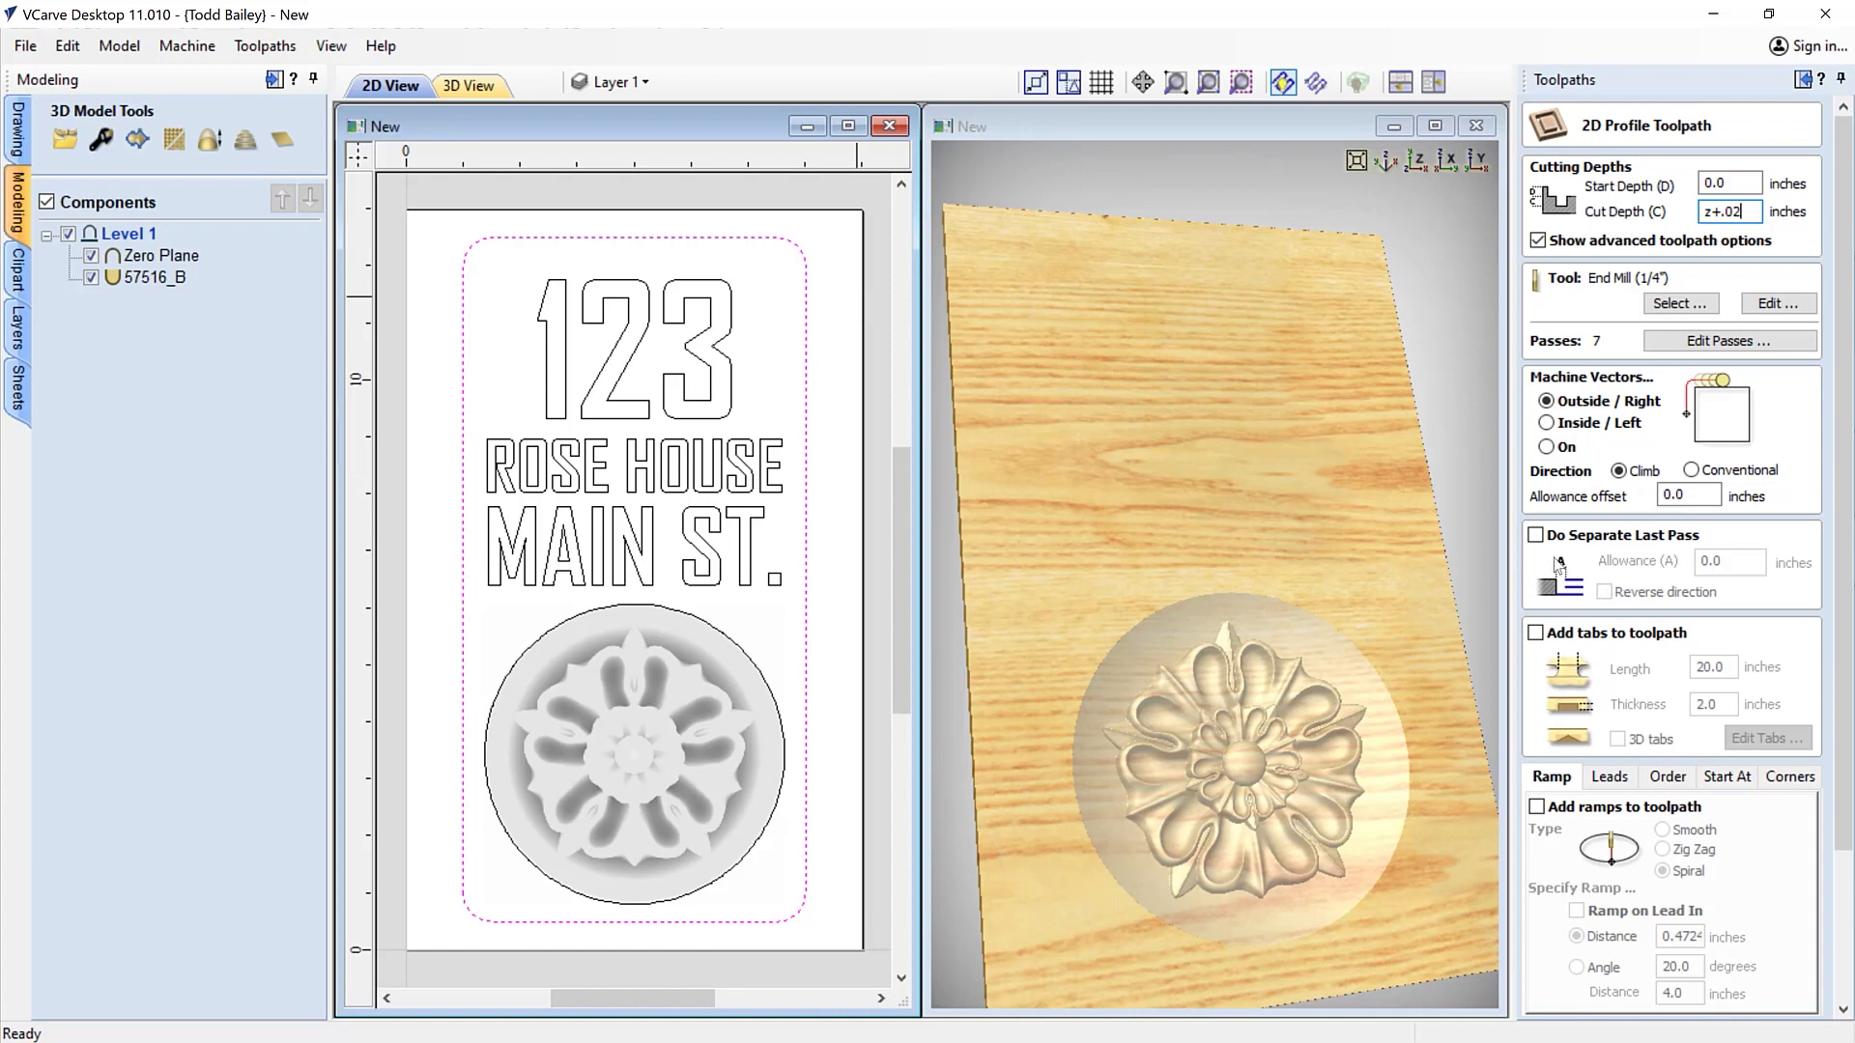
{"action": "scroll", "coordinate": [1700, 750], "scroll_direction": "down", "scroll_amount": 5}
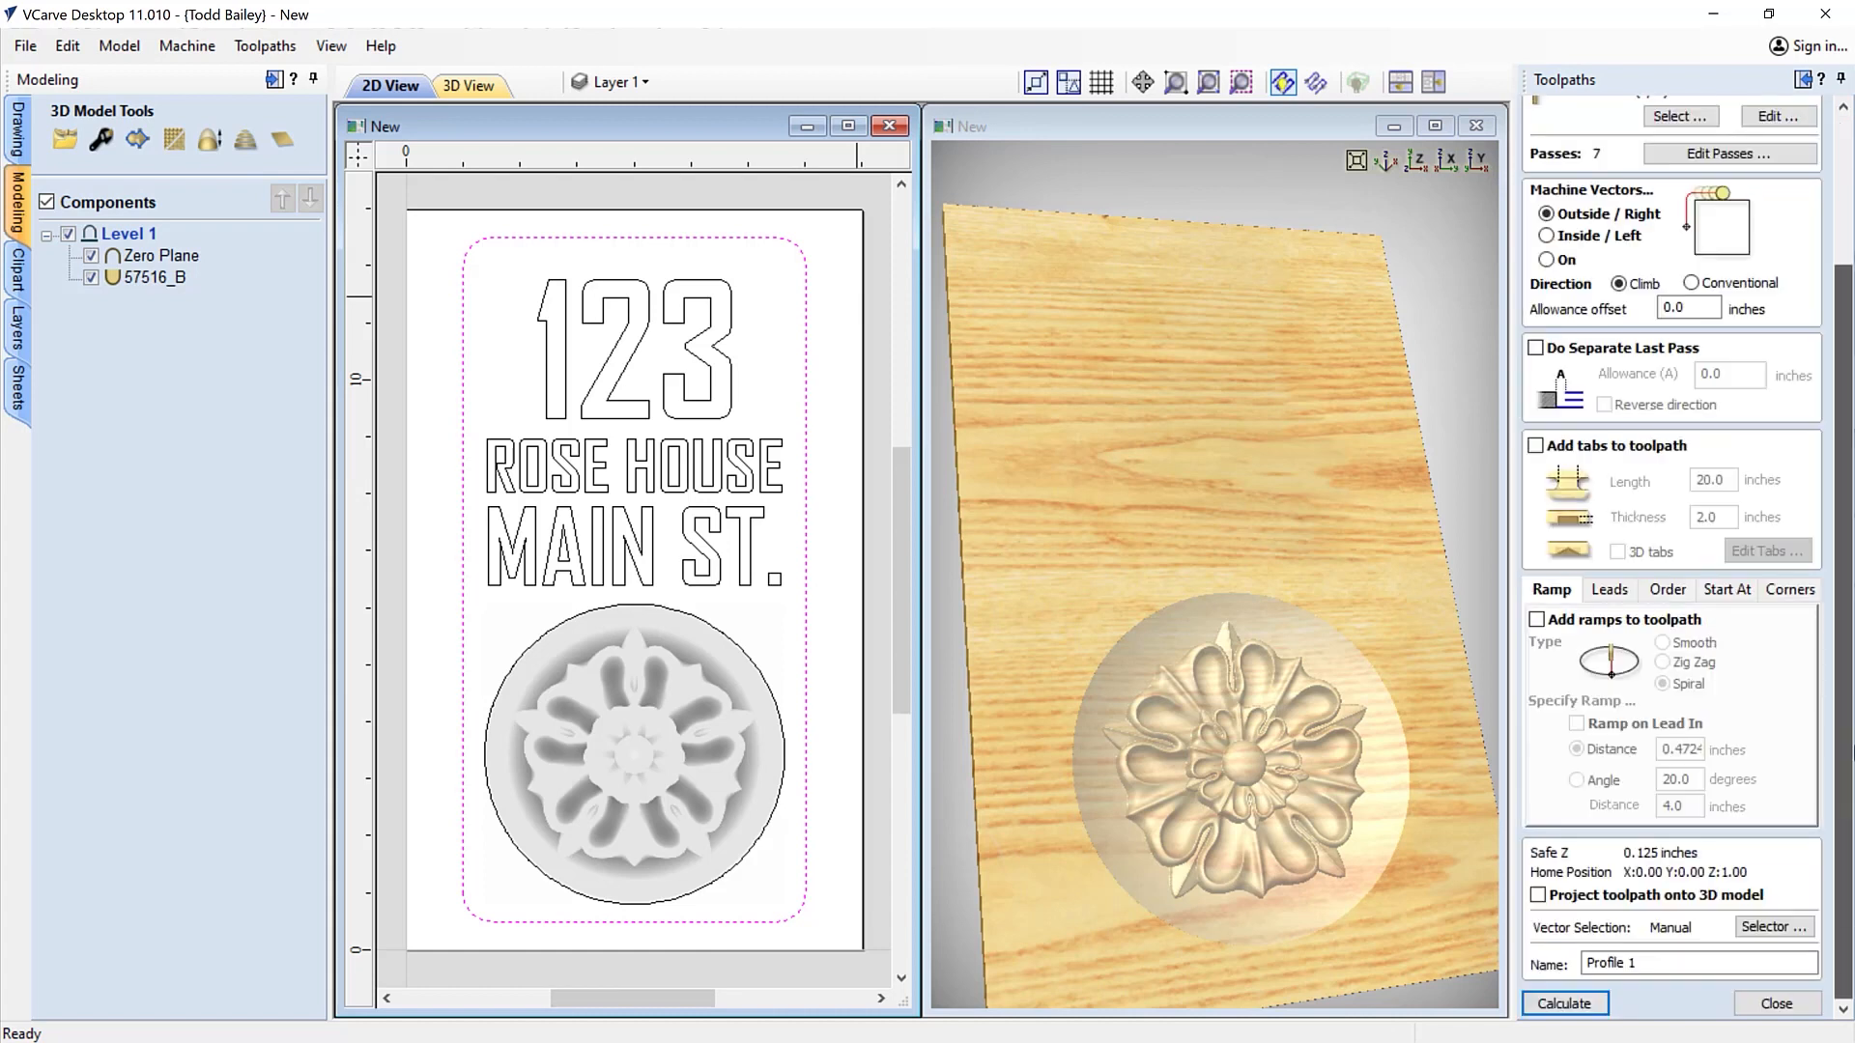
{"action": "left_click", "coordinate": [1536, 620]}
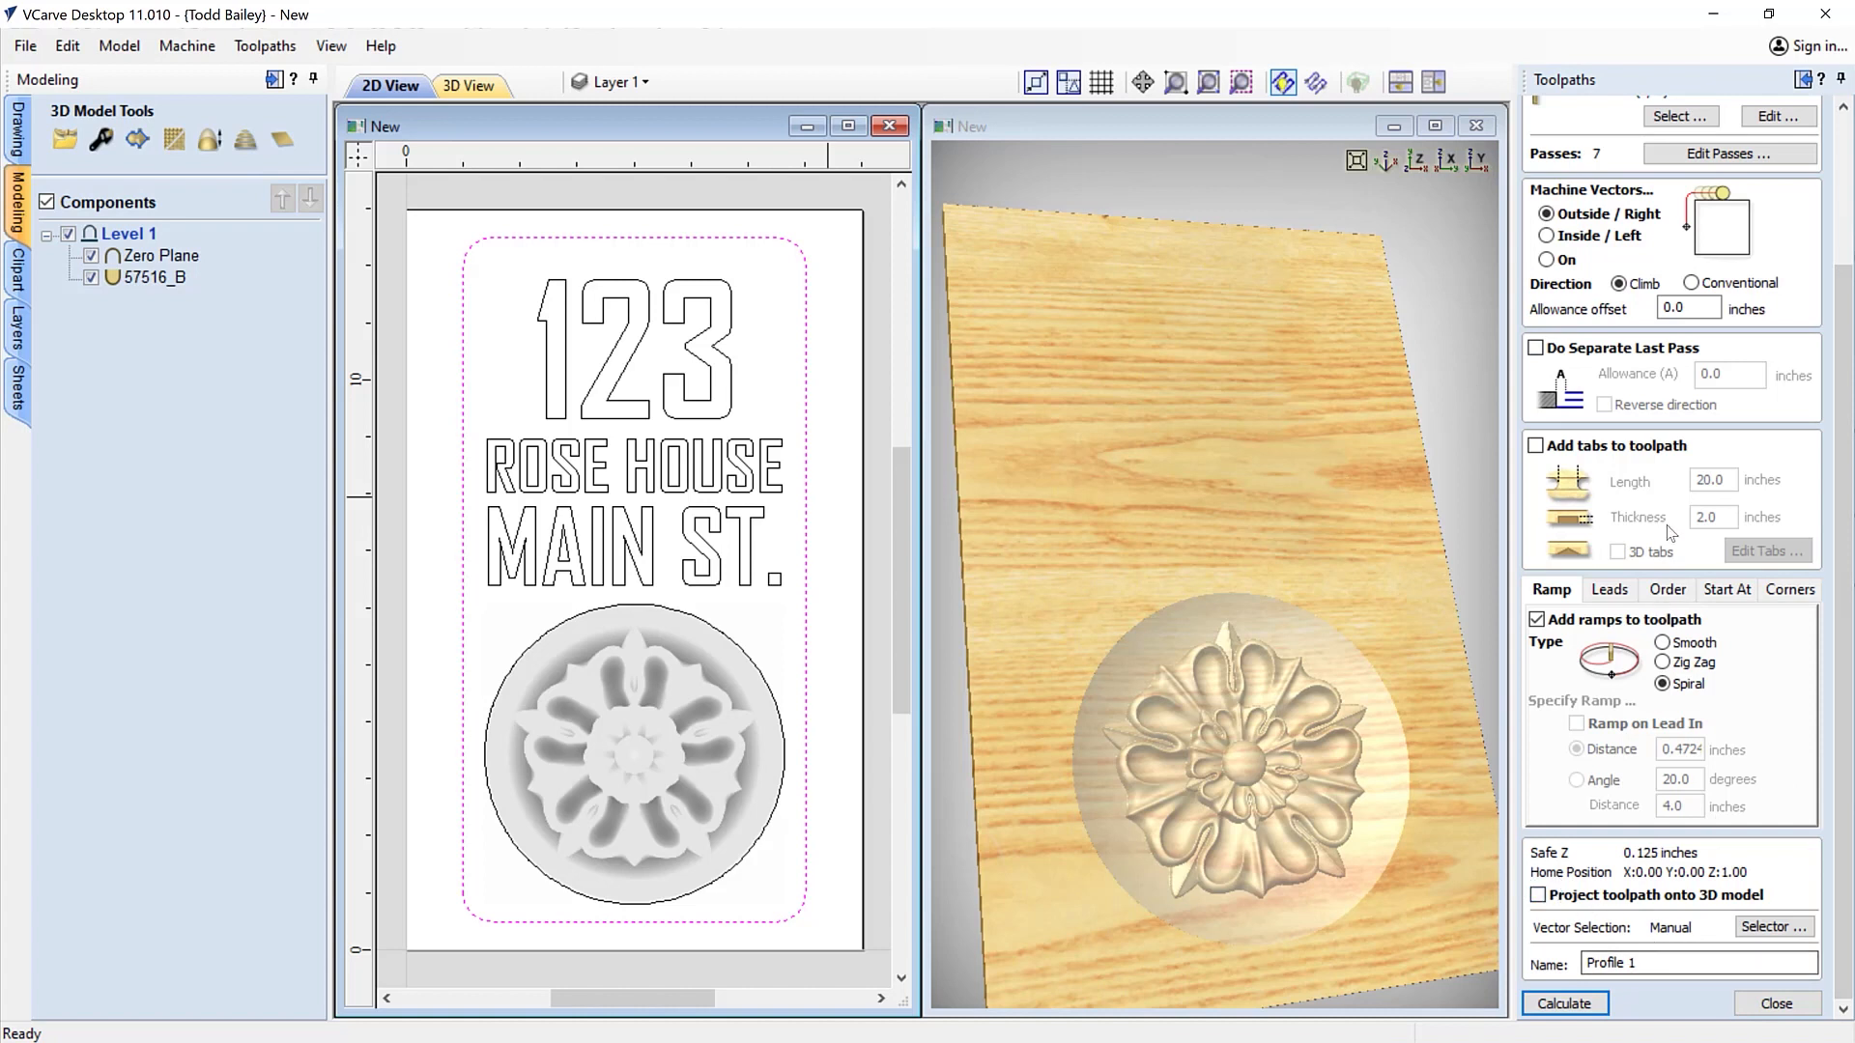
Add tabs 0.75 inch long and 0.1 inch thick to the profile toolpath, placing one near the middle of each border side
{"action": "left_click", "coordinate": [1536, 446]}
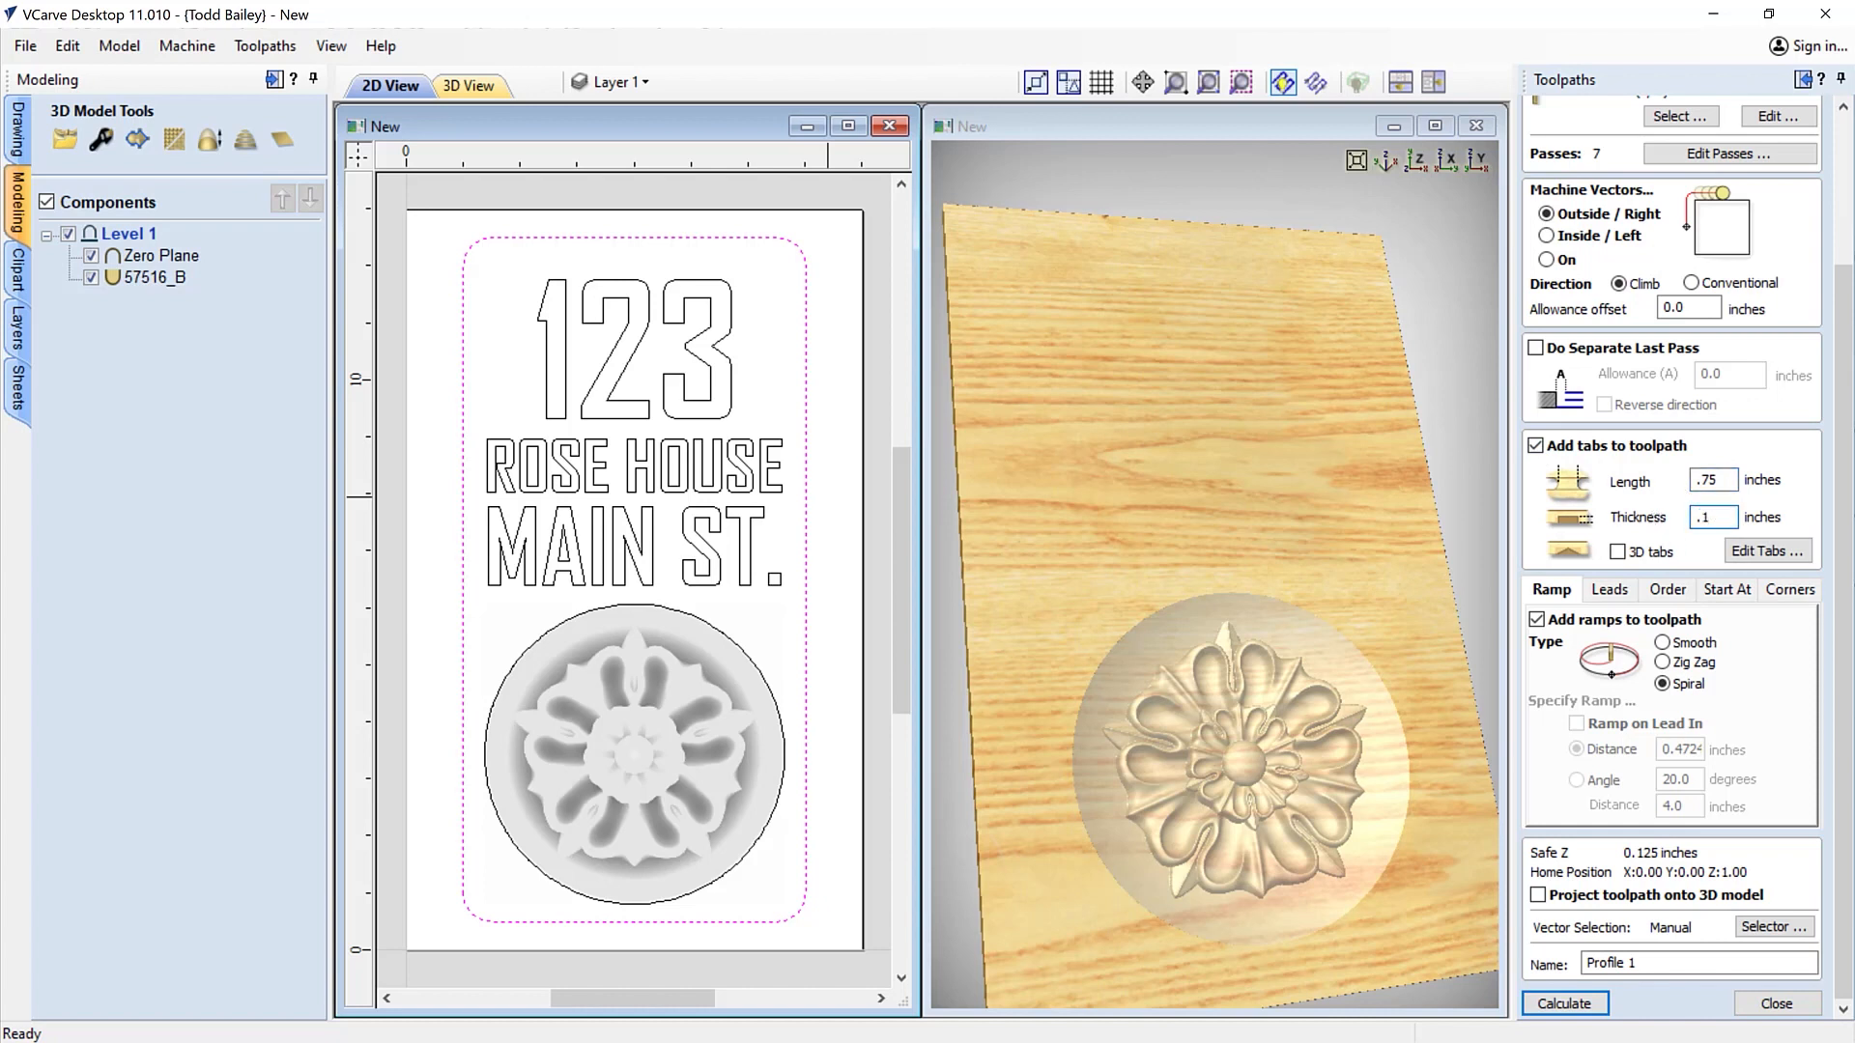
{"action": "left_click", "coordinate": [1744, 558]}
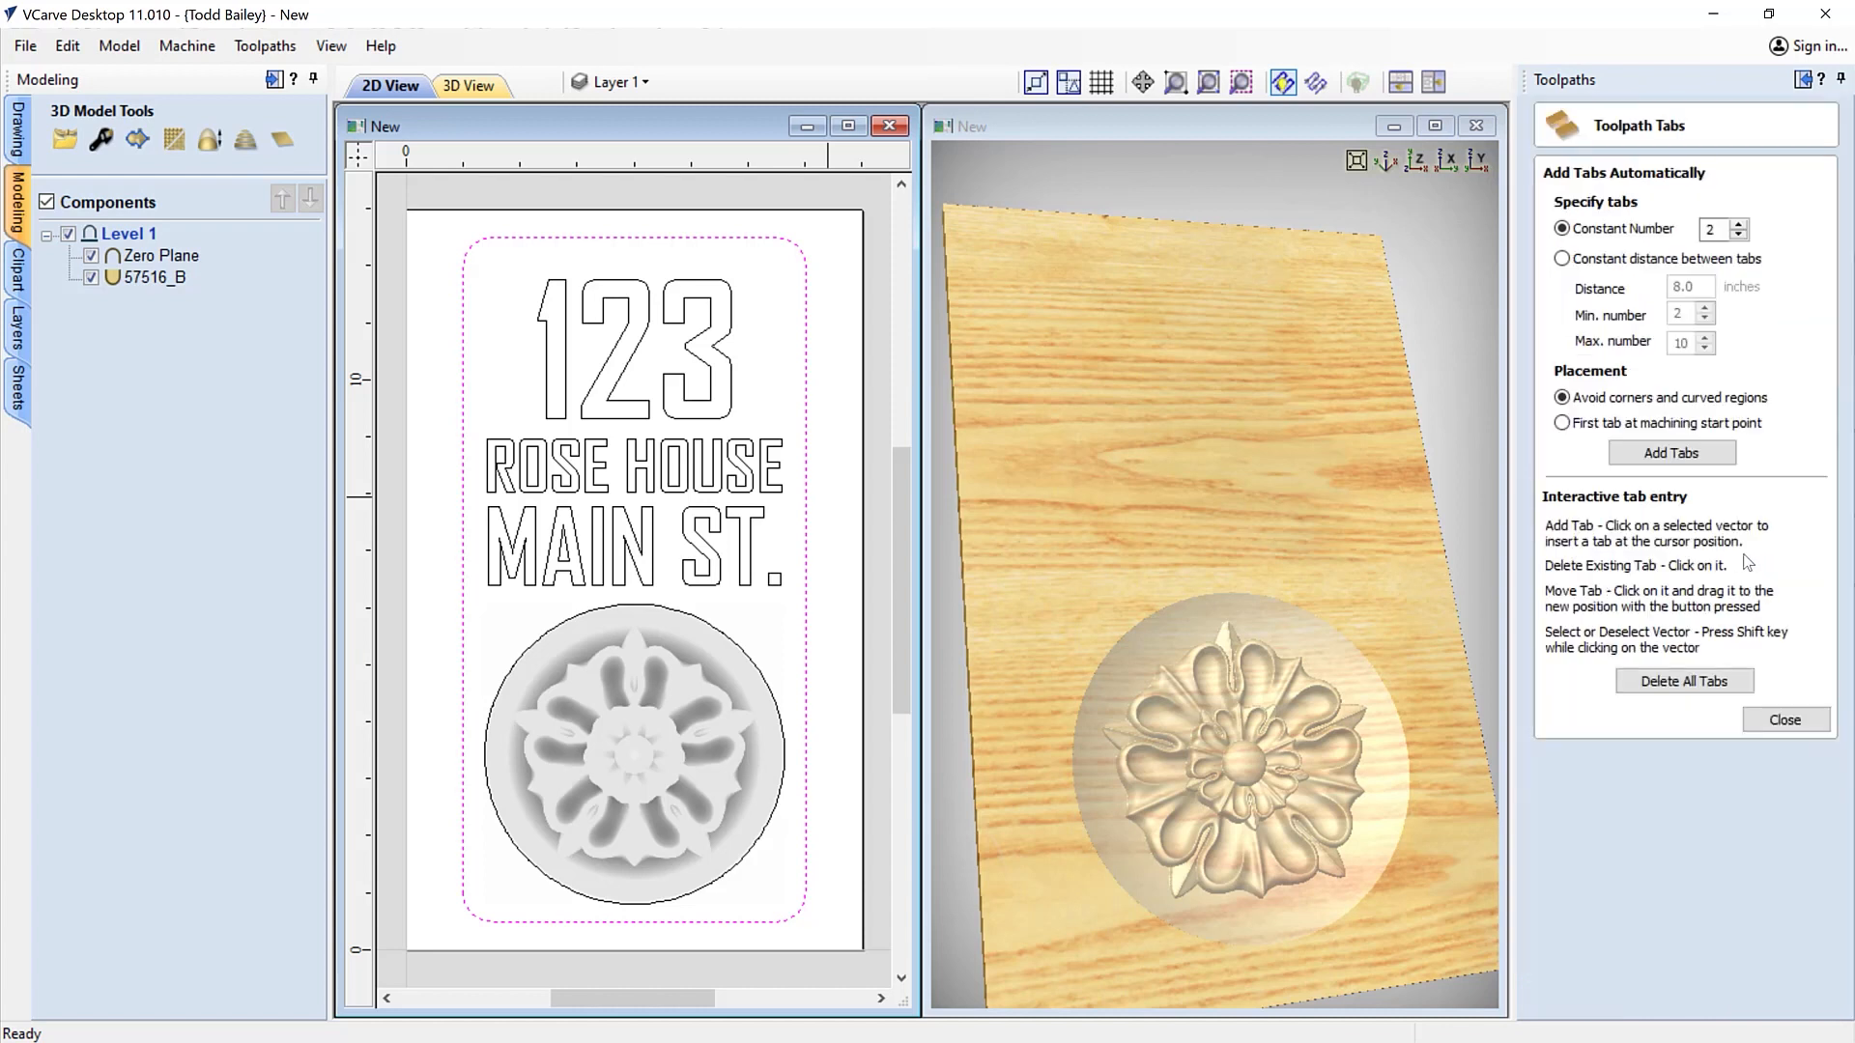
{"action": "left_click", "coordinate": [638, 236]}
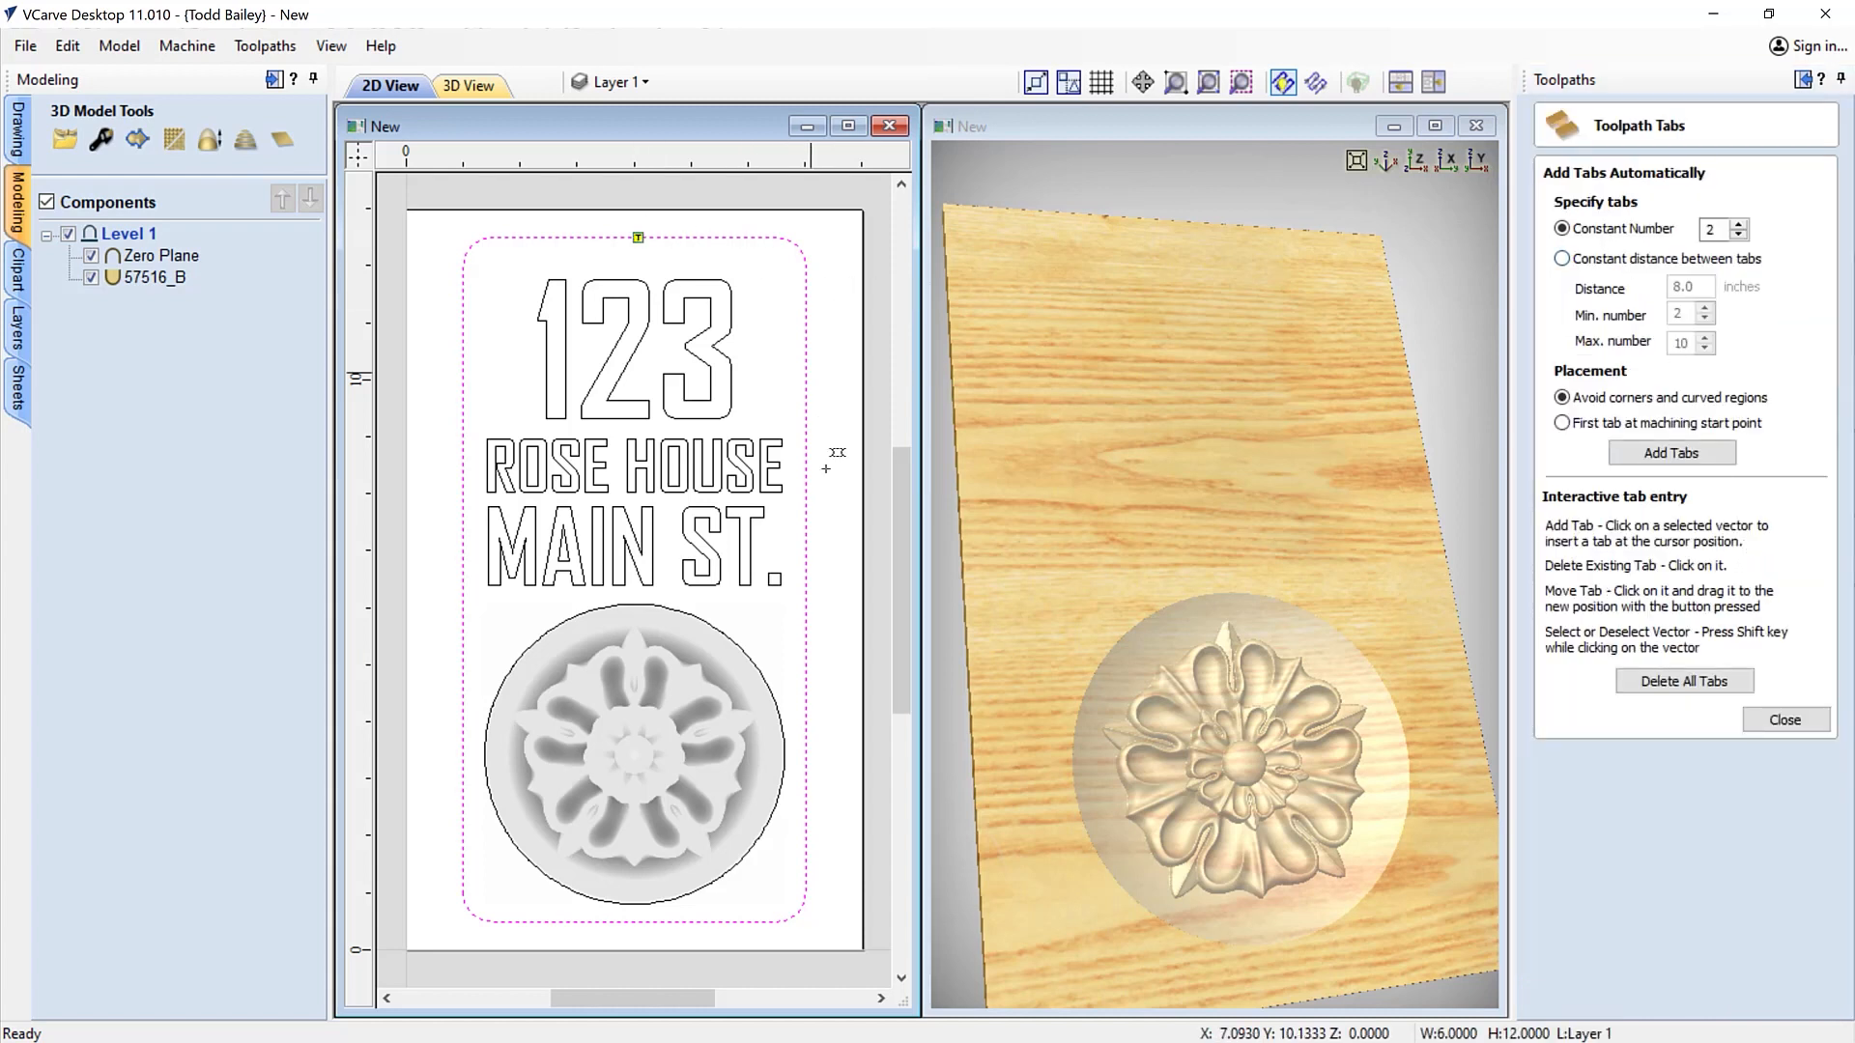
{"action": "left_click", "coordinate": [805, 582]}
{"action": "left_click", "coordinate": [463, 582]}
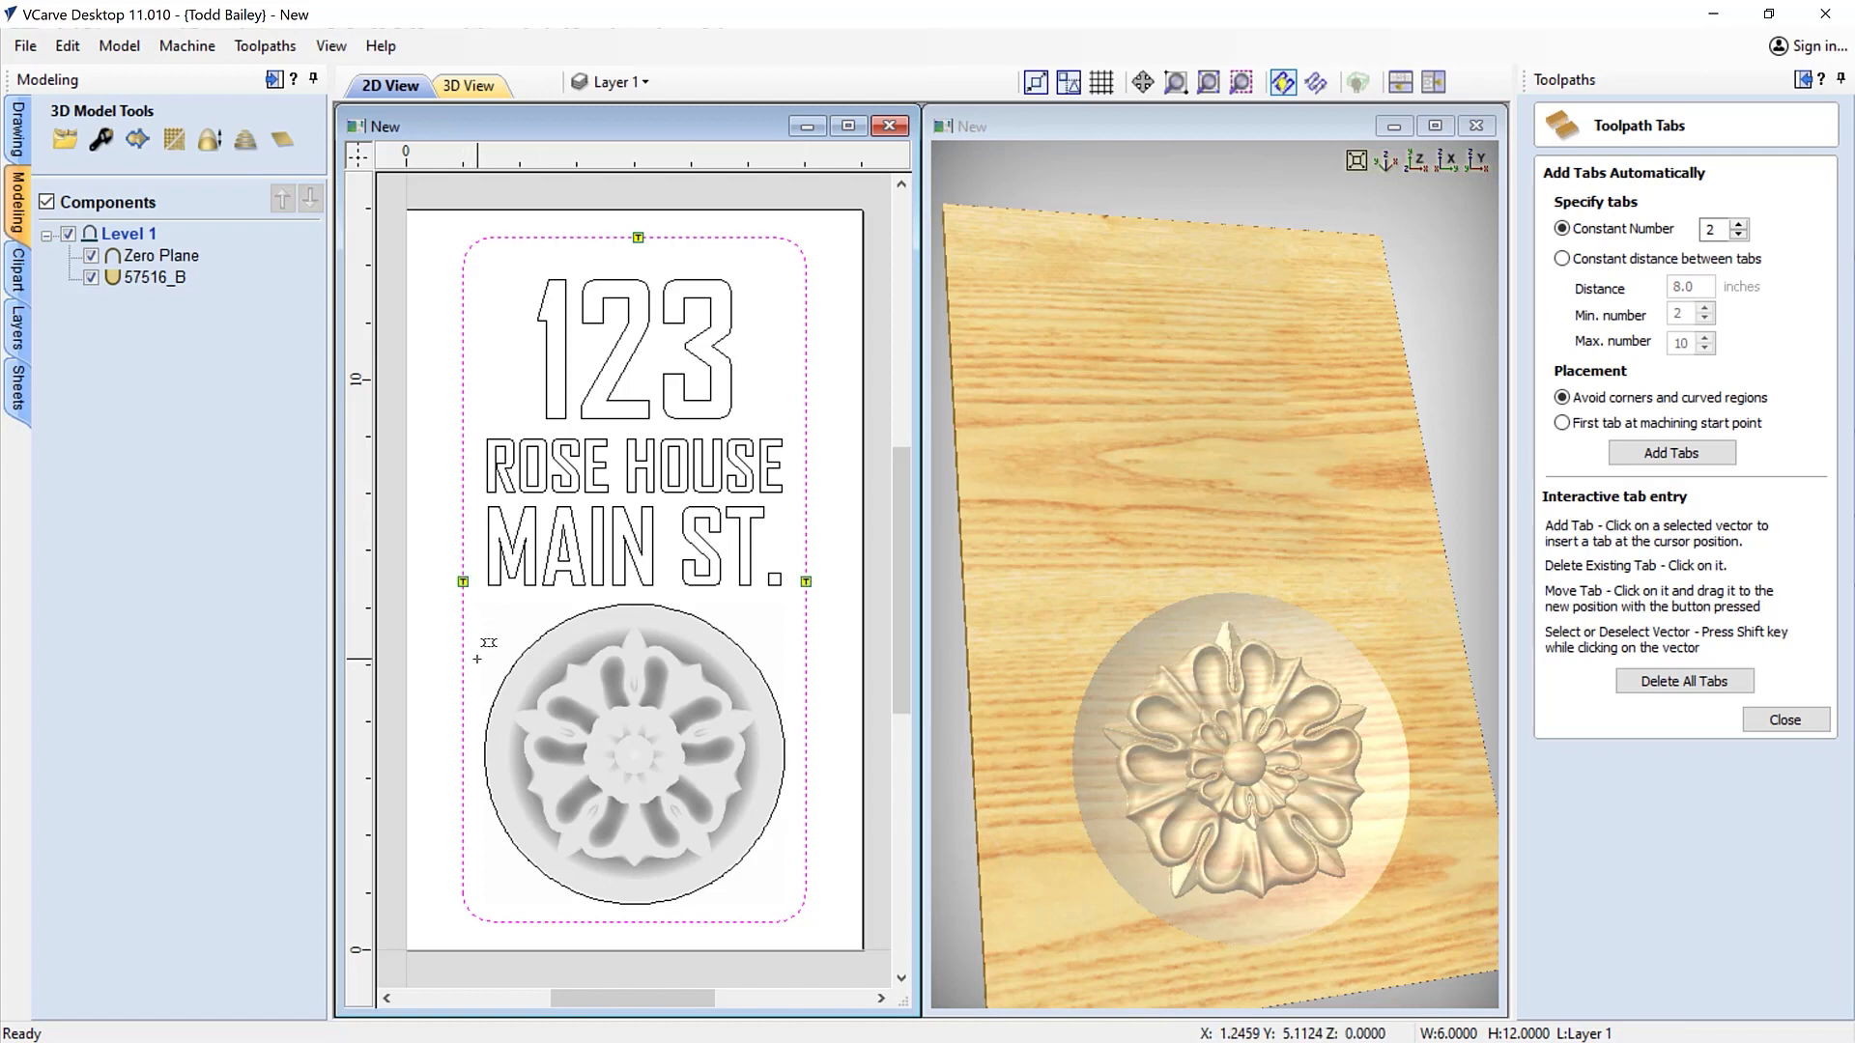
{"action": "left_click", "coordinate": [633, 922]}
{"action": "left_click", "coordinate": [1775, 727]}
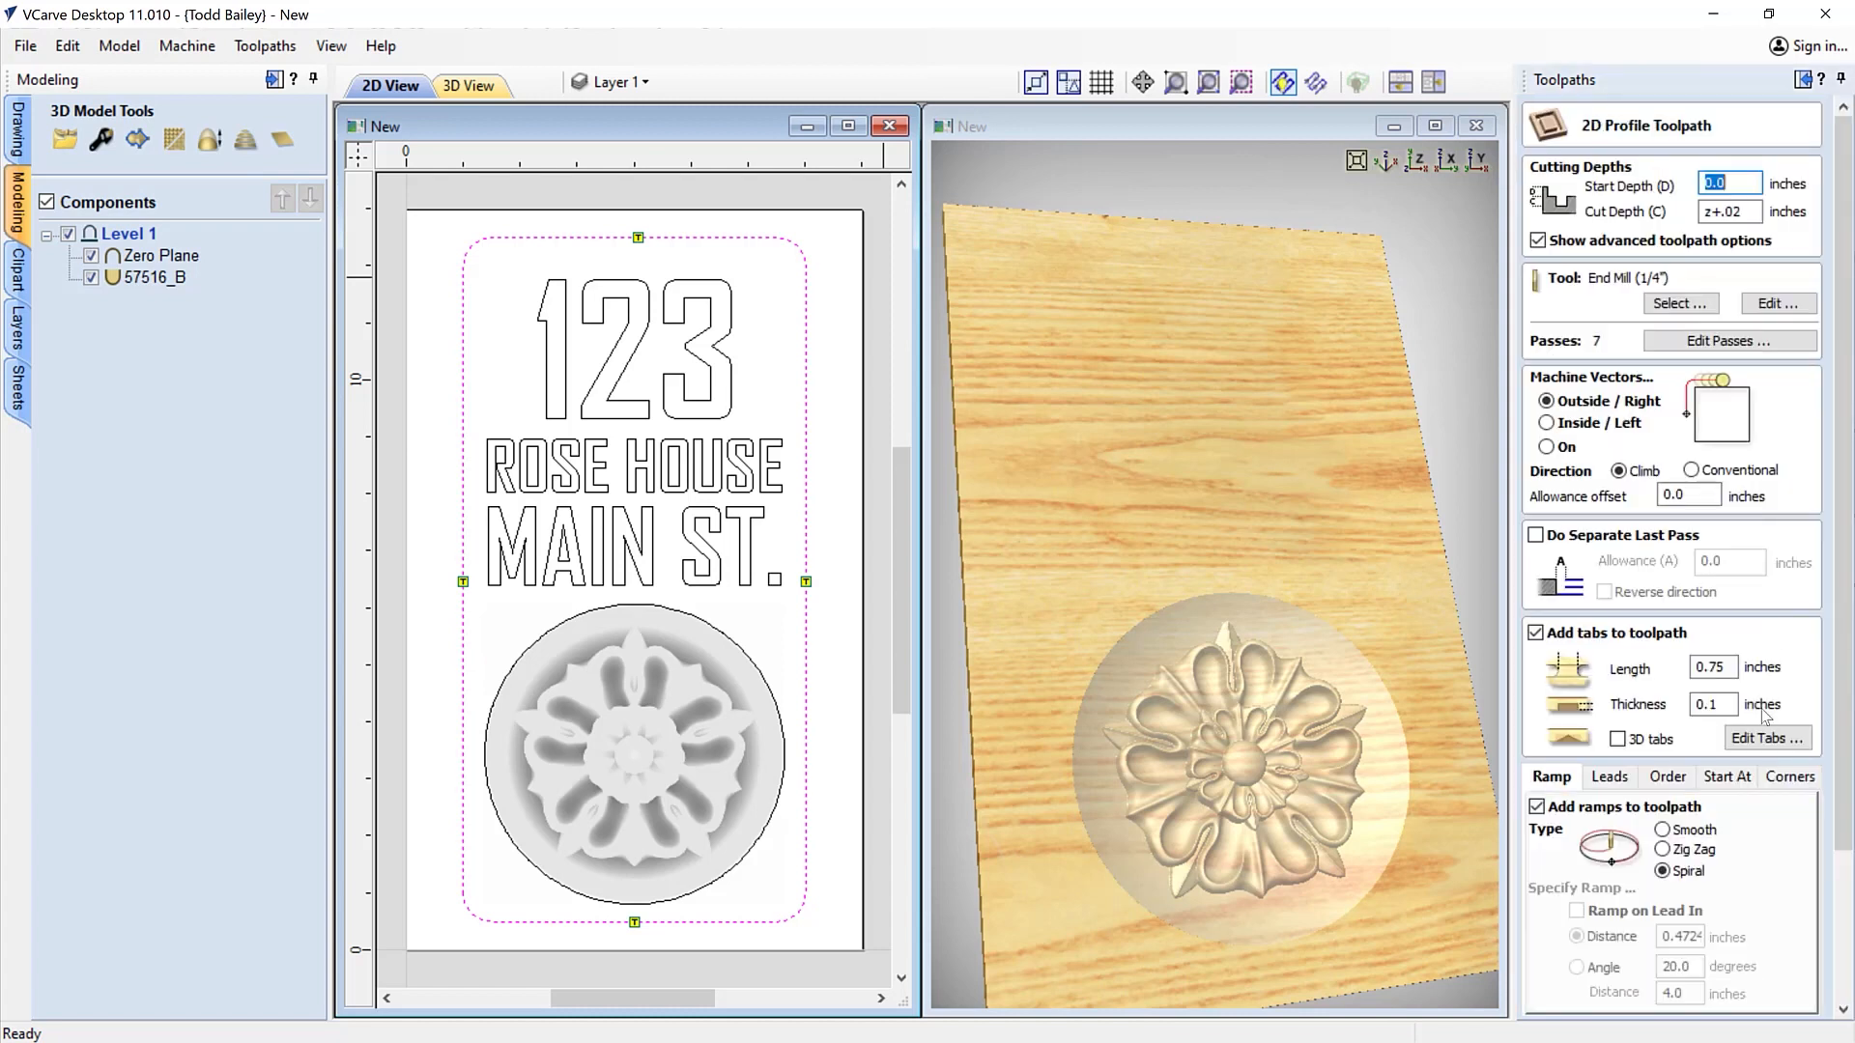
Name the profile toolpath Cutout and calculate it, accepting the cut through the material
{"action": "left_click_drag", "start_coordinate": [1842, 829], "coordinate": [1842, 983]}
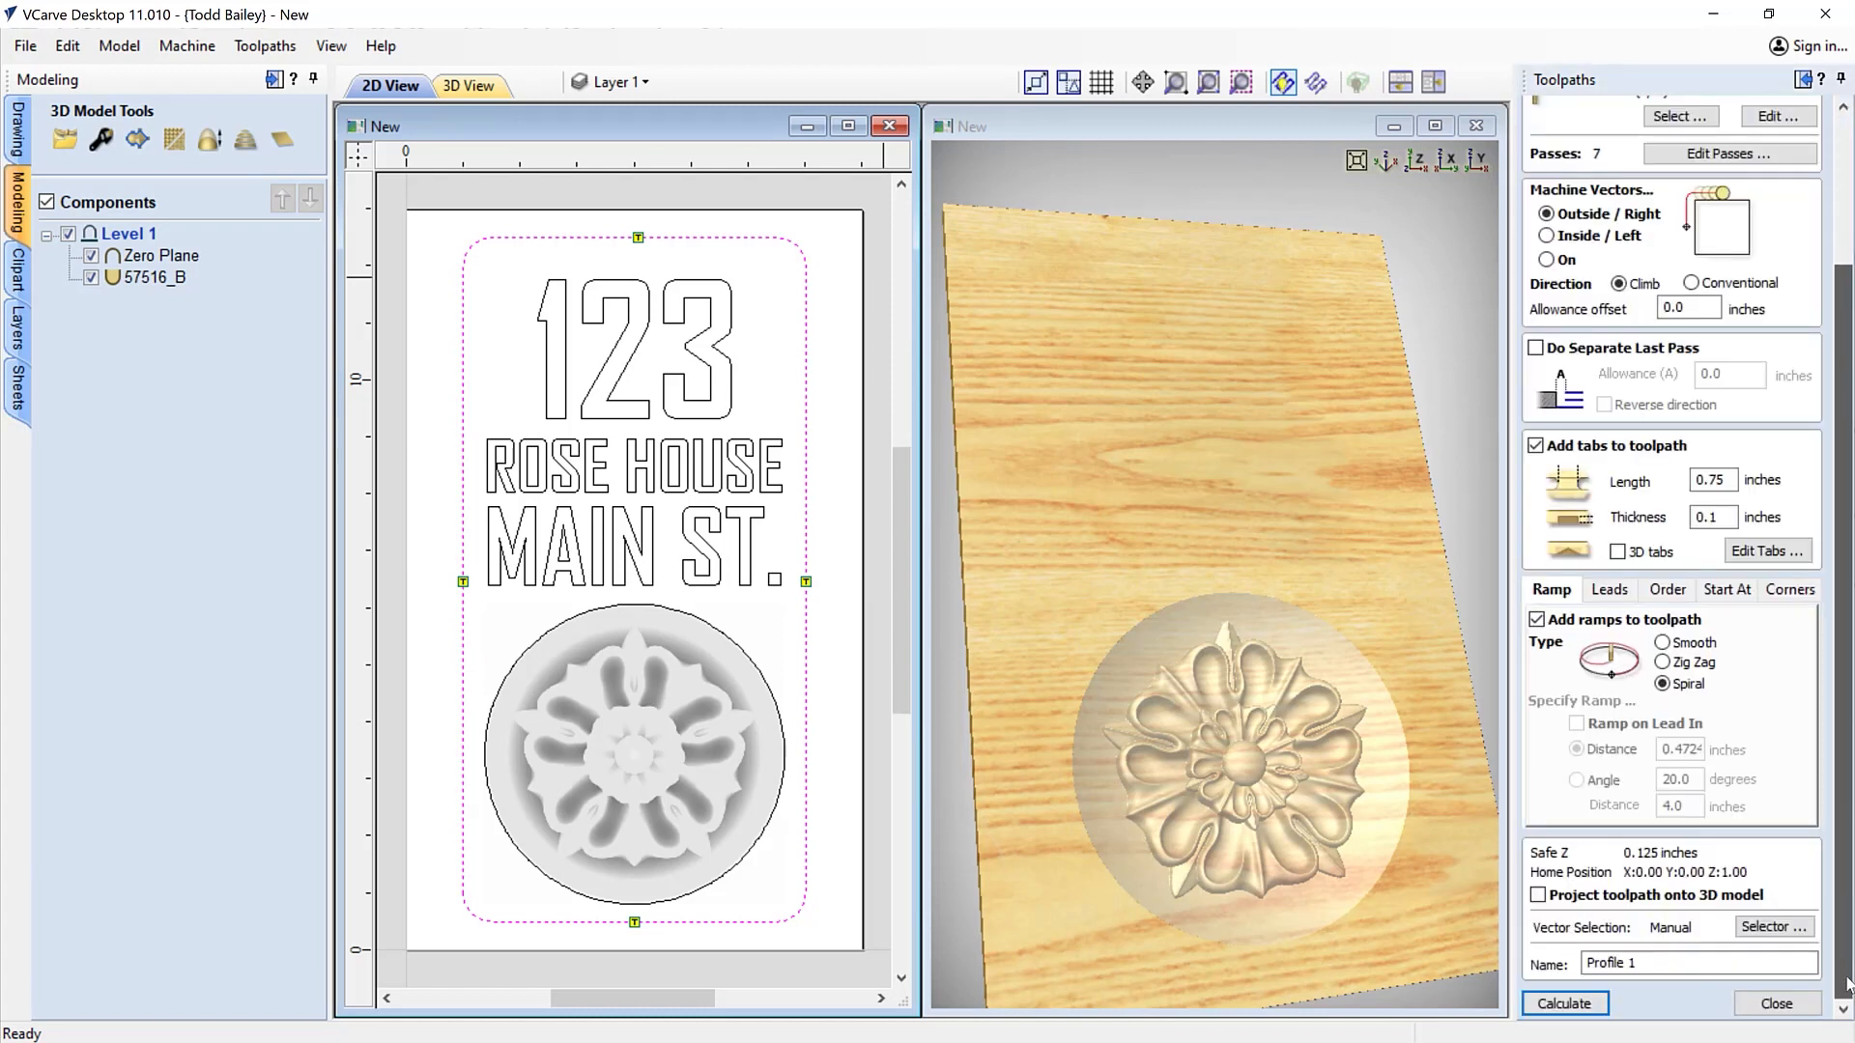
{"action": "triple_click", "coordinate": [1661, 963]}
{"action": "type", "text": "Cutout"}
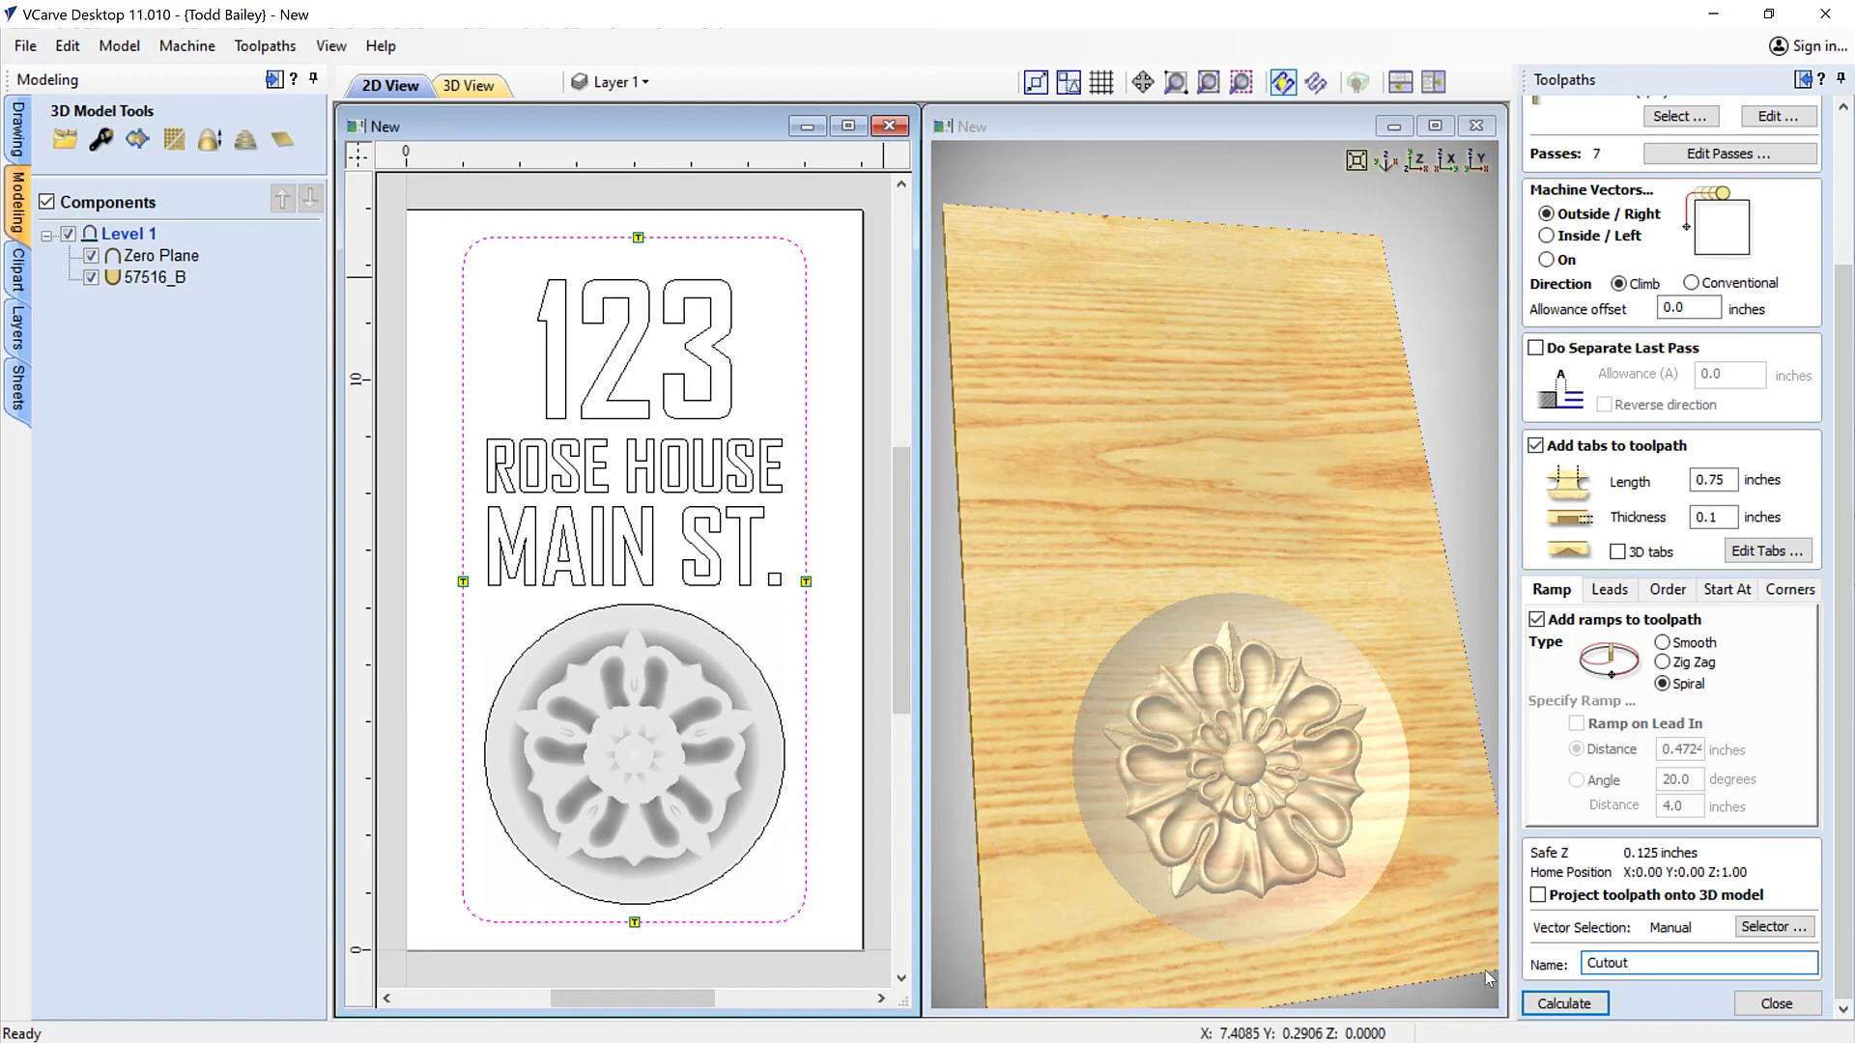
{"action": "left_click", "coordinate": [1560, 1005]}
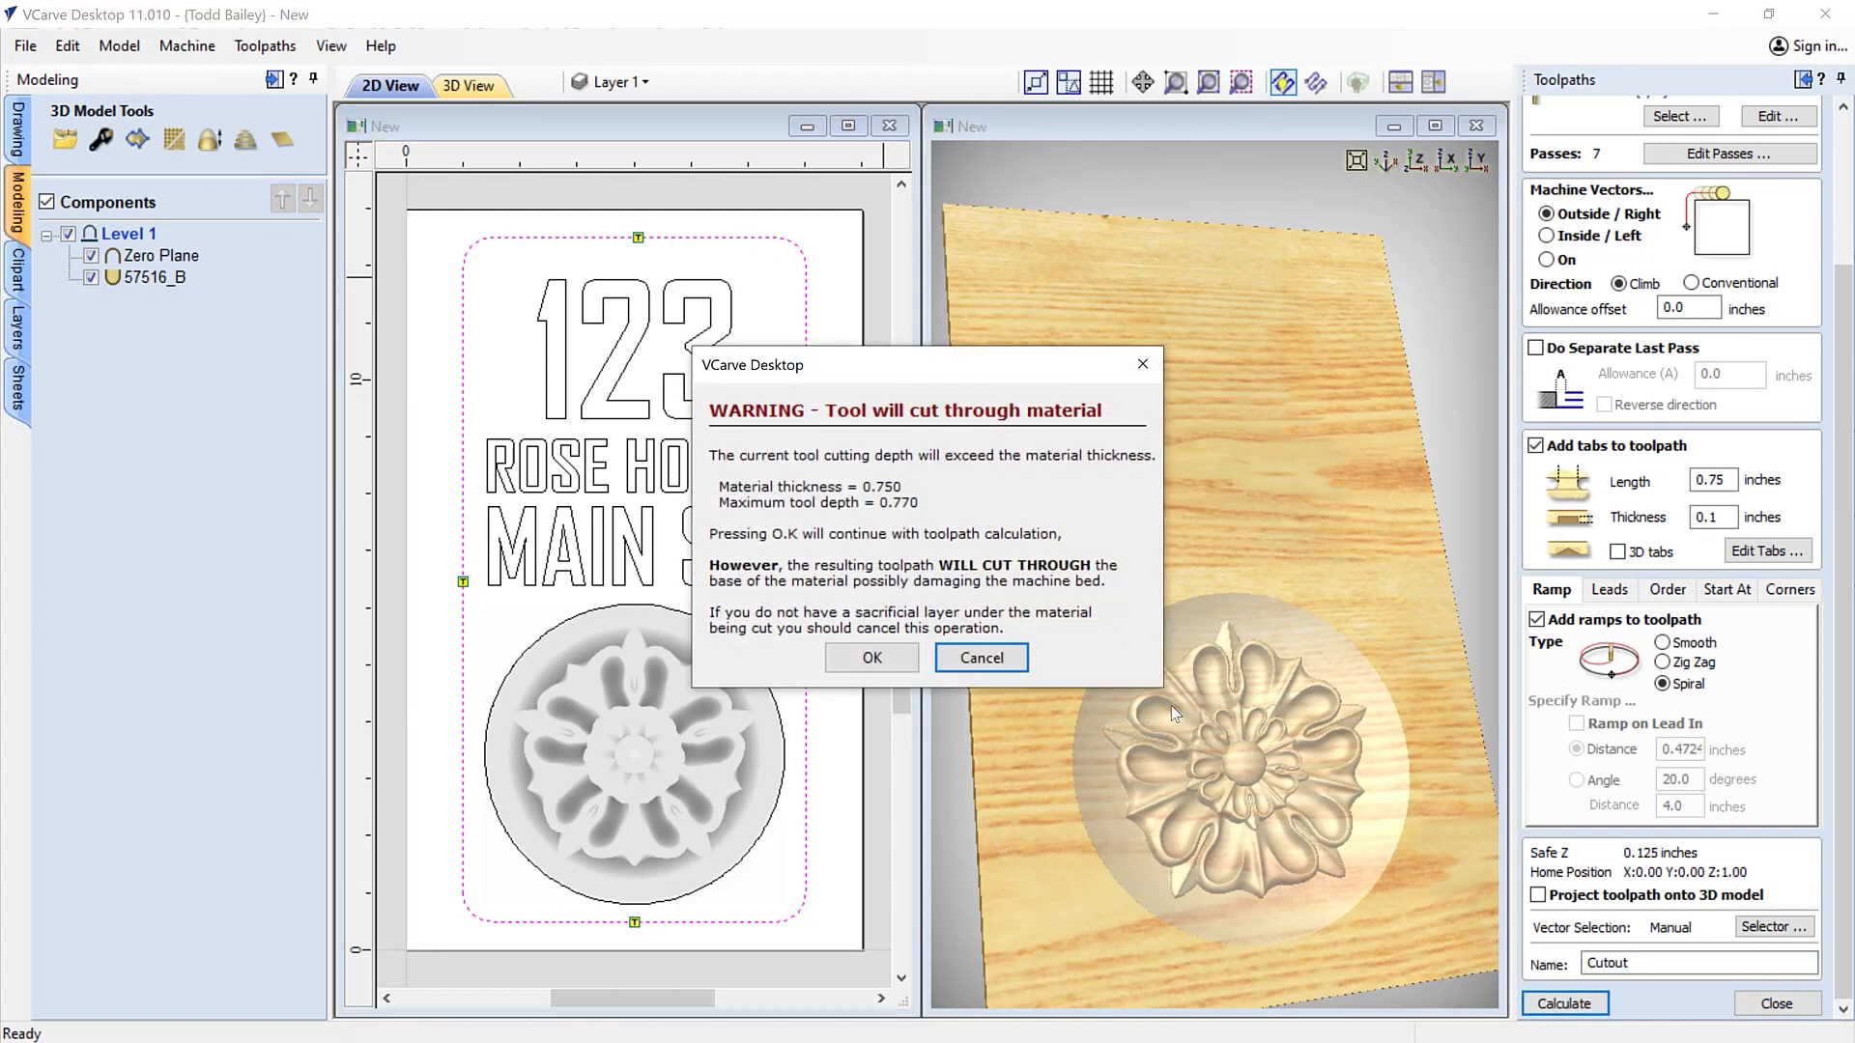
{"action": "left_click", "coordinate": [878, 663]}
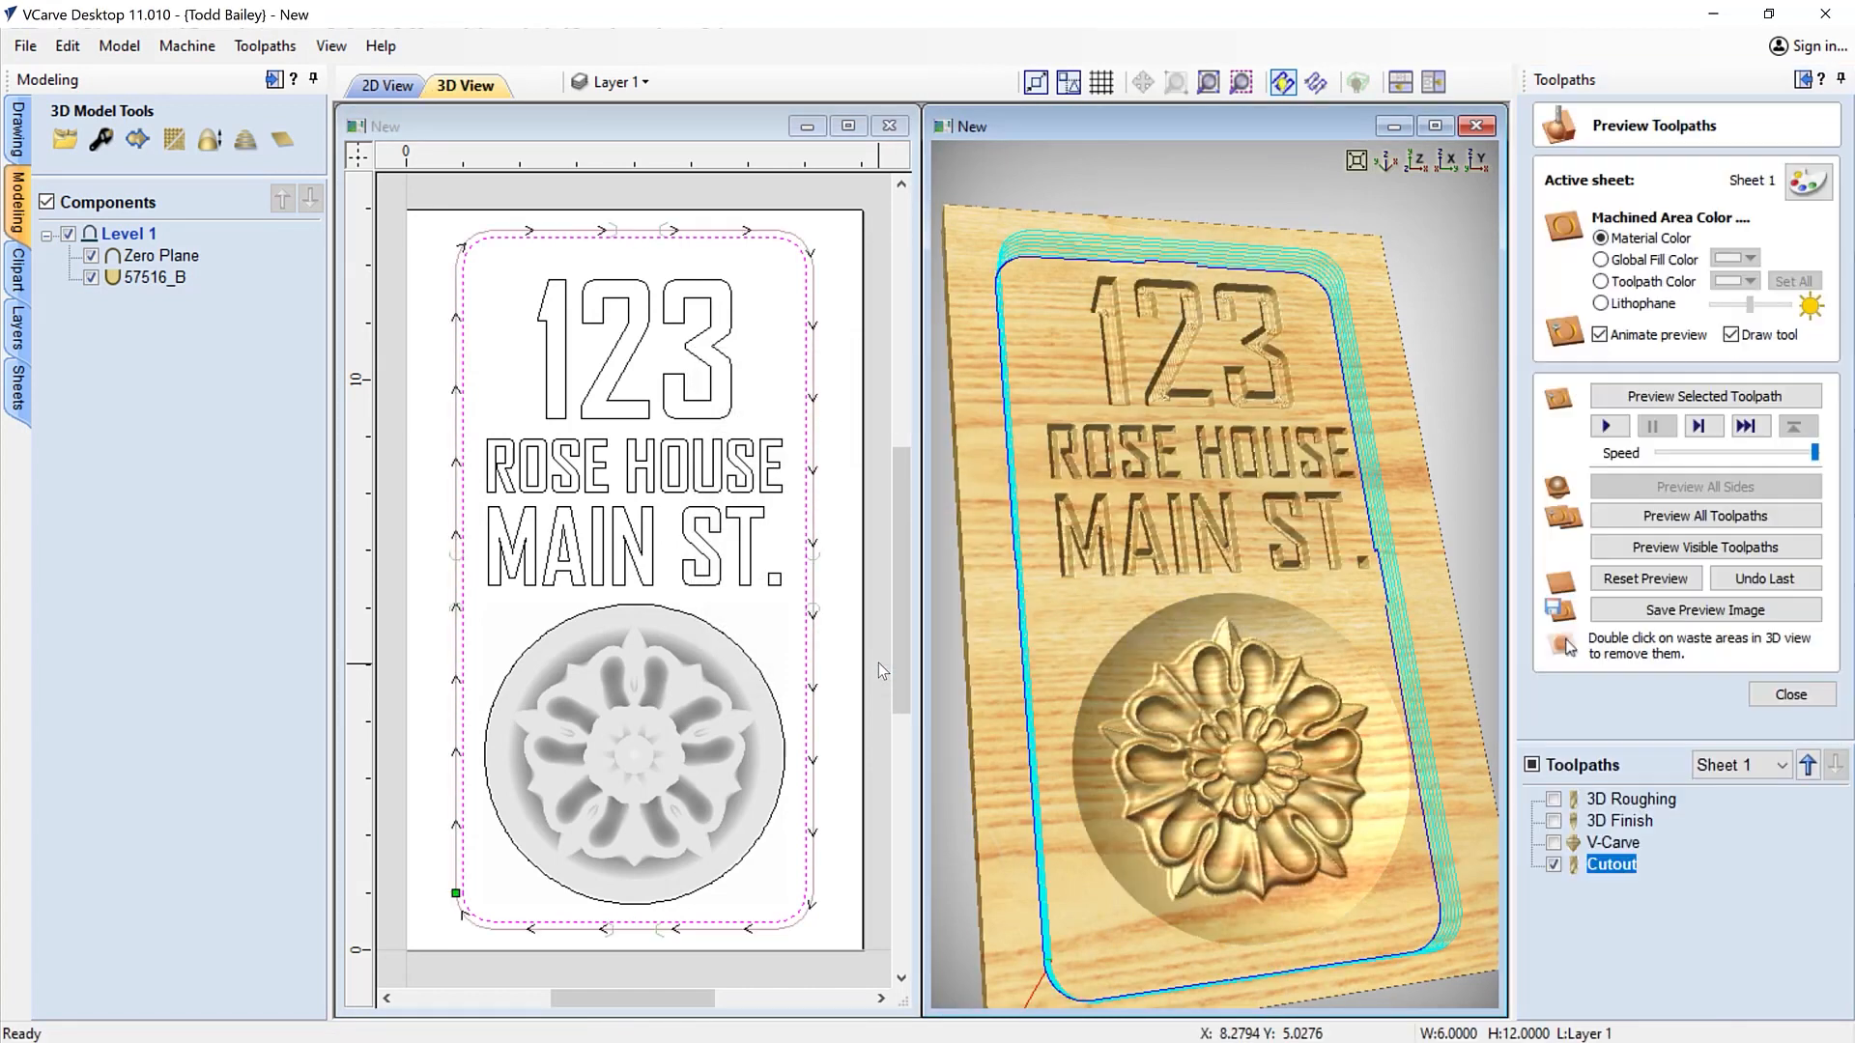
Preview the Cutout toolpath on the board and examine the cut border and tabs from several angles
{"action": "left_click", "coordinate": [1667, 549]}
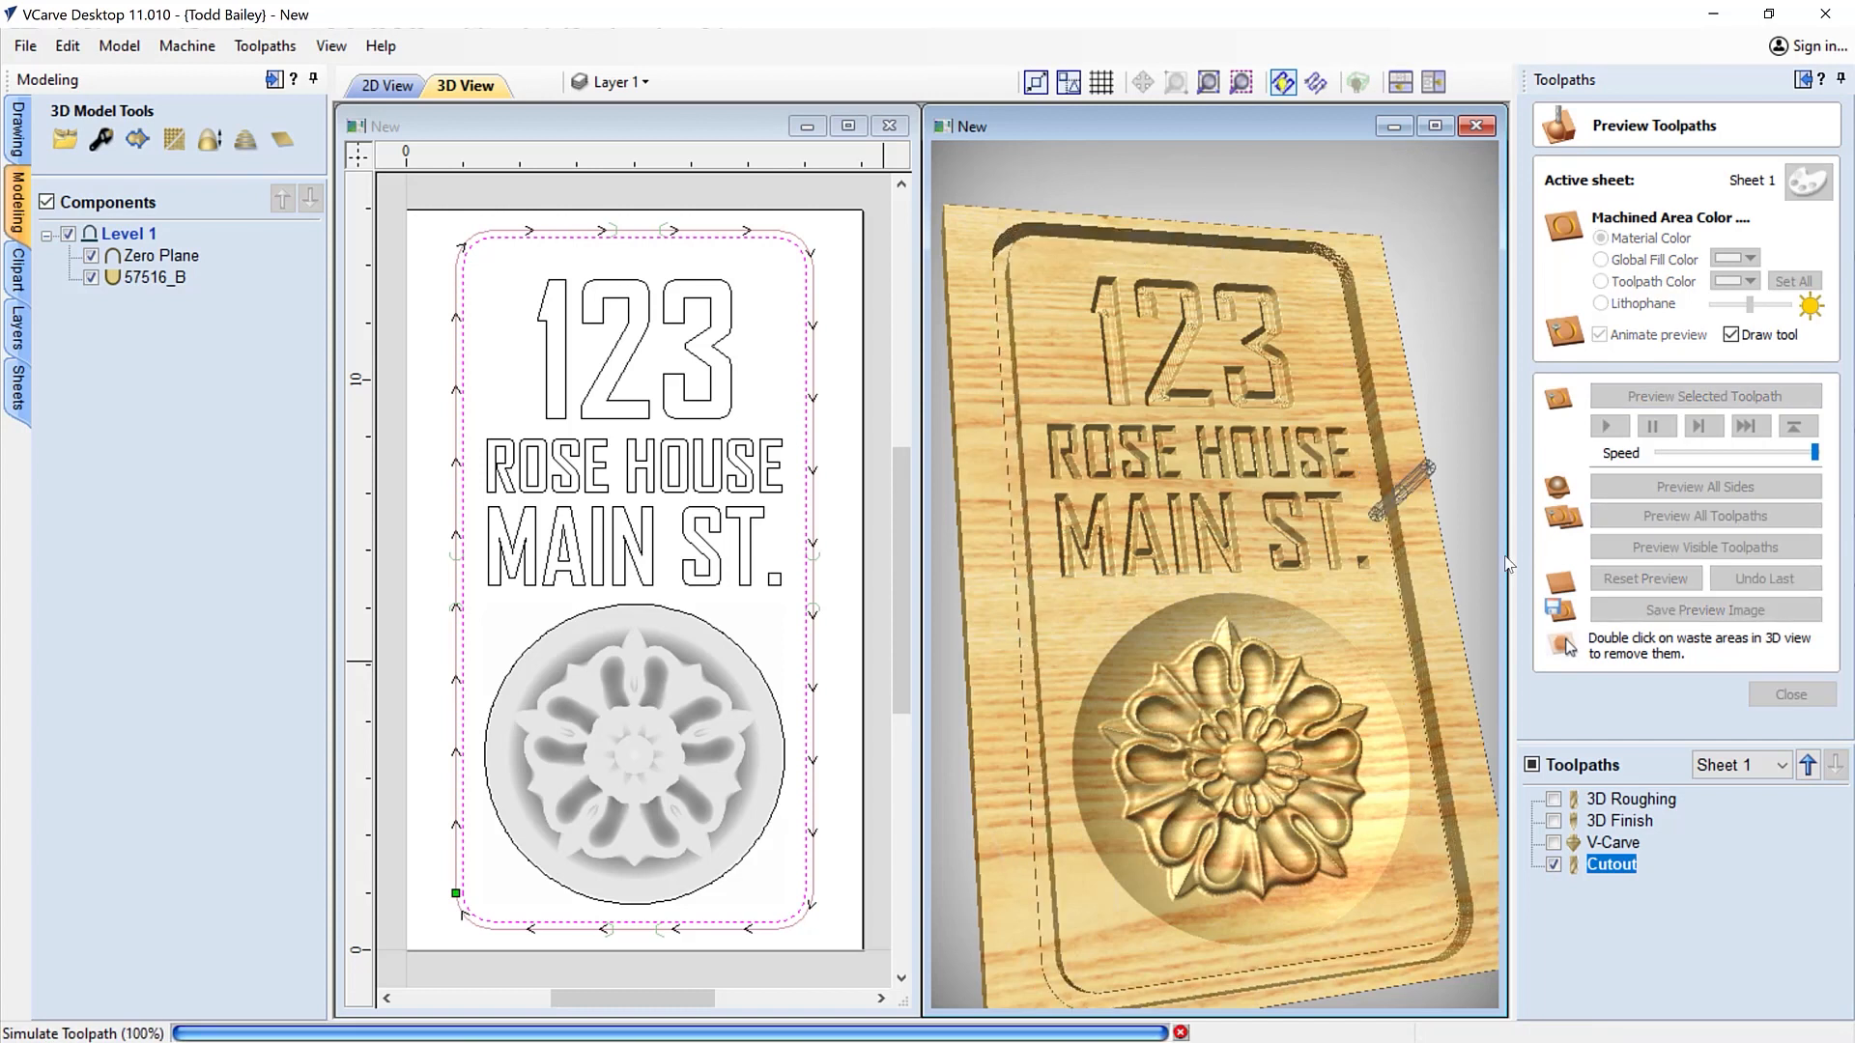
{"action": "left_click_drag", "start_coordinate": [1225, 558], "coordinate": [1046, 356]}
{"action": "left_click_drag", "start_coordinate": [1237, 529], "coordinate": [1227, 713]}
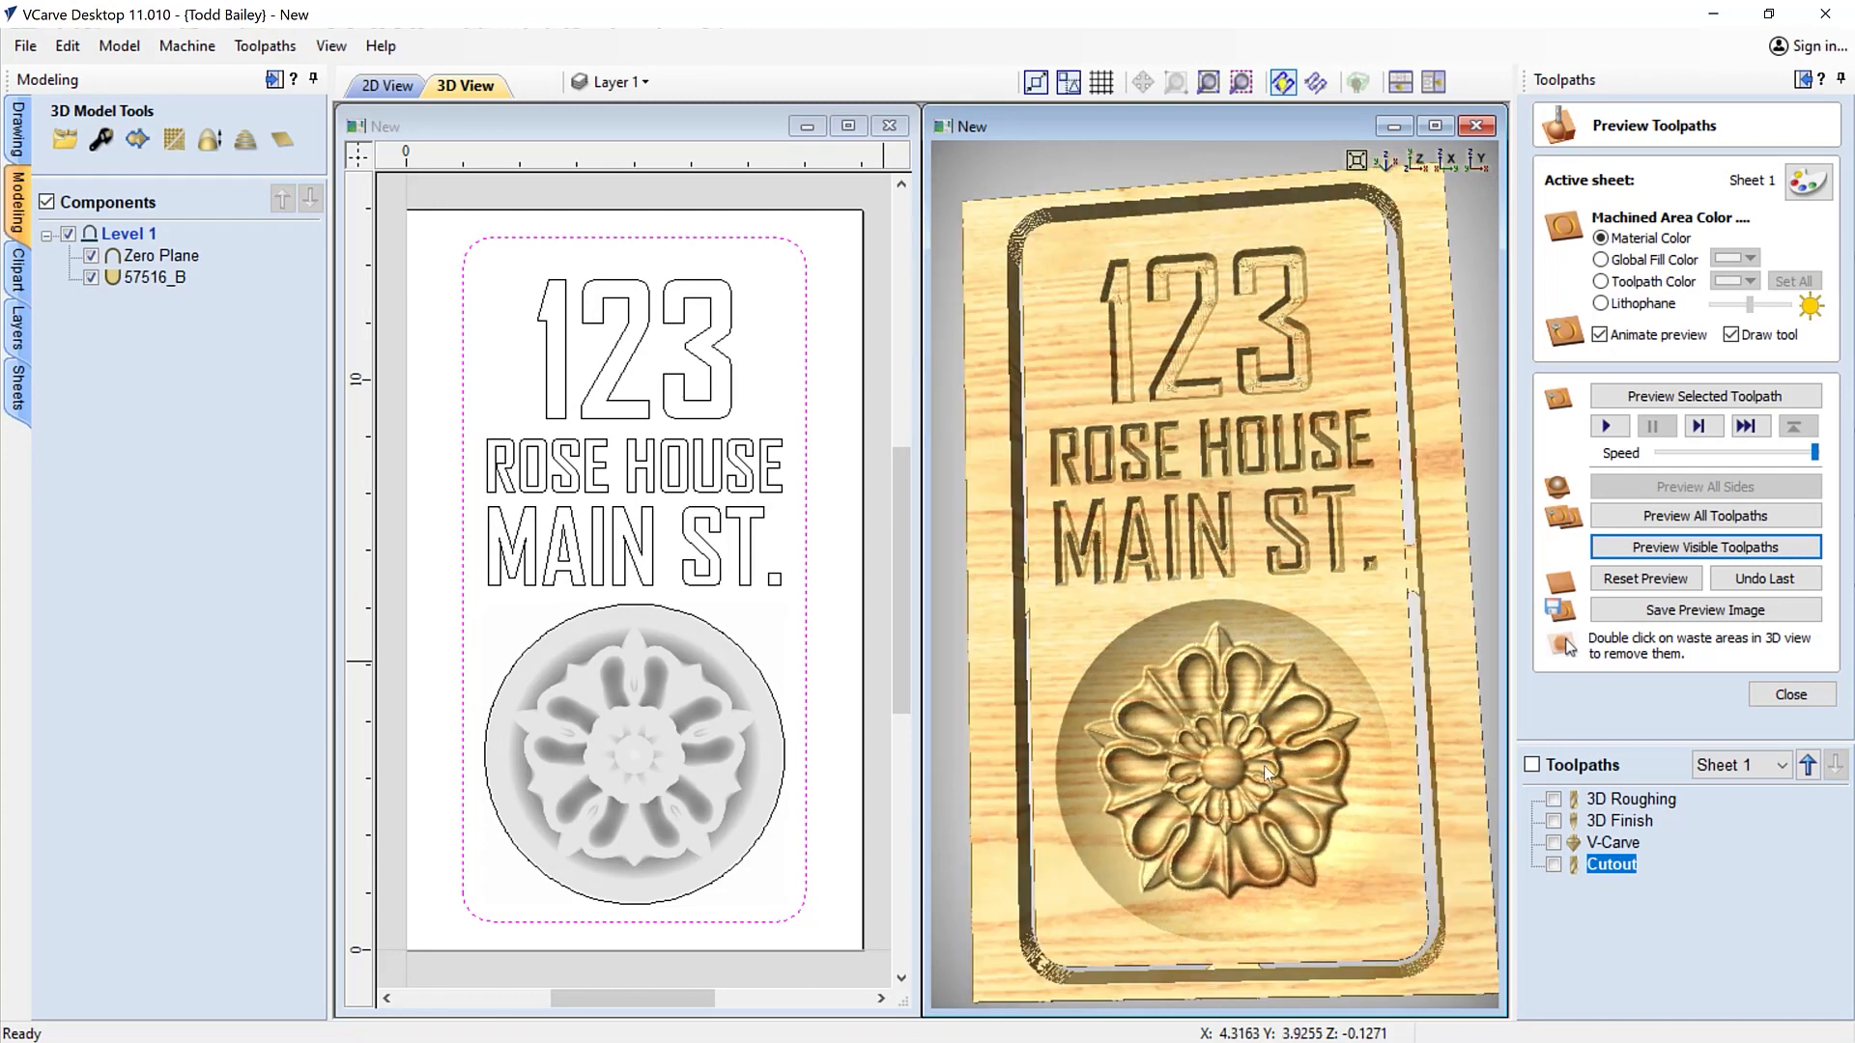